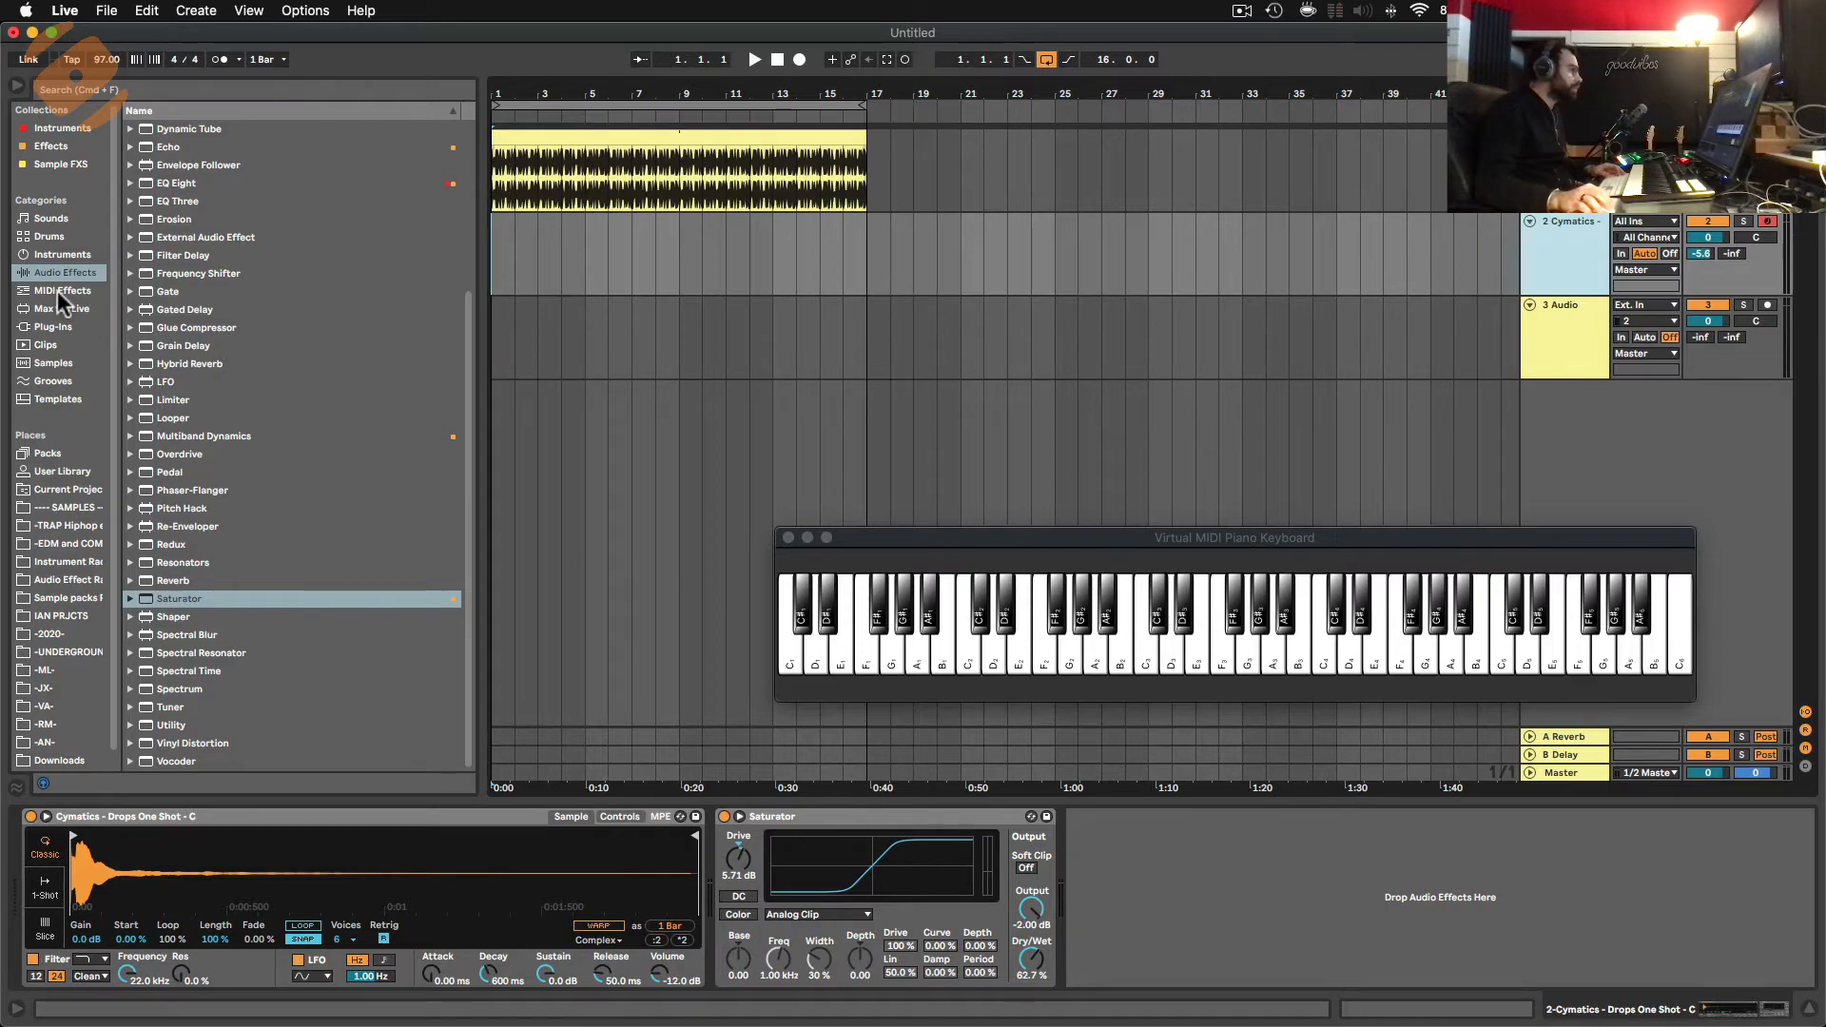
# Add the Minor chord preset of the Chord MIDI effect before the sampler on the Cymatics track.
pyautogui.click(58, 293)
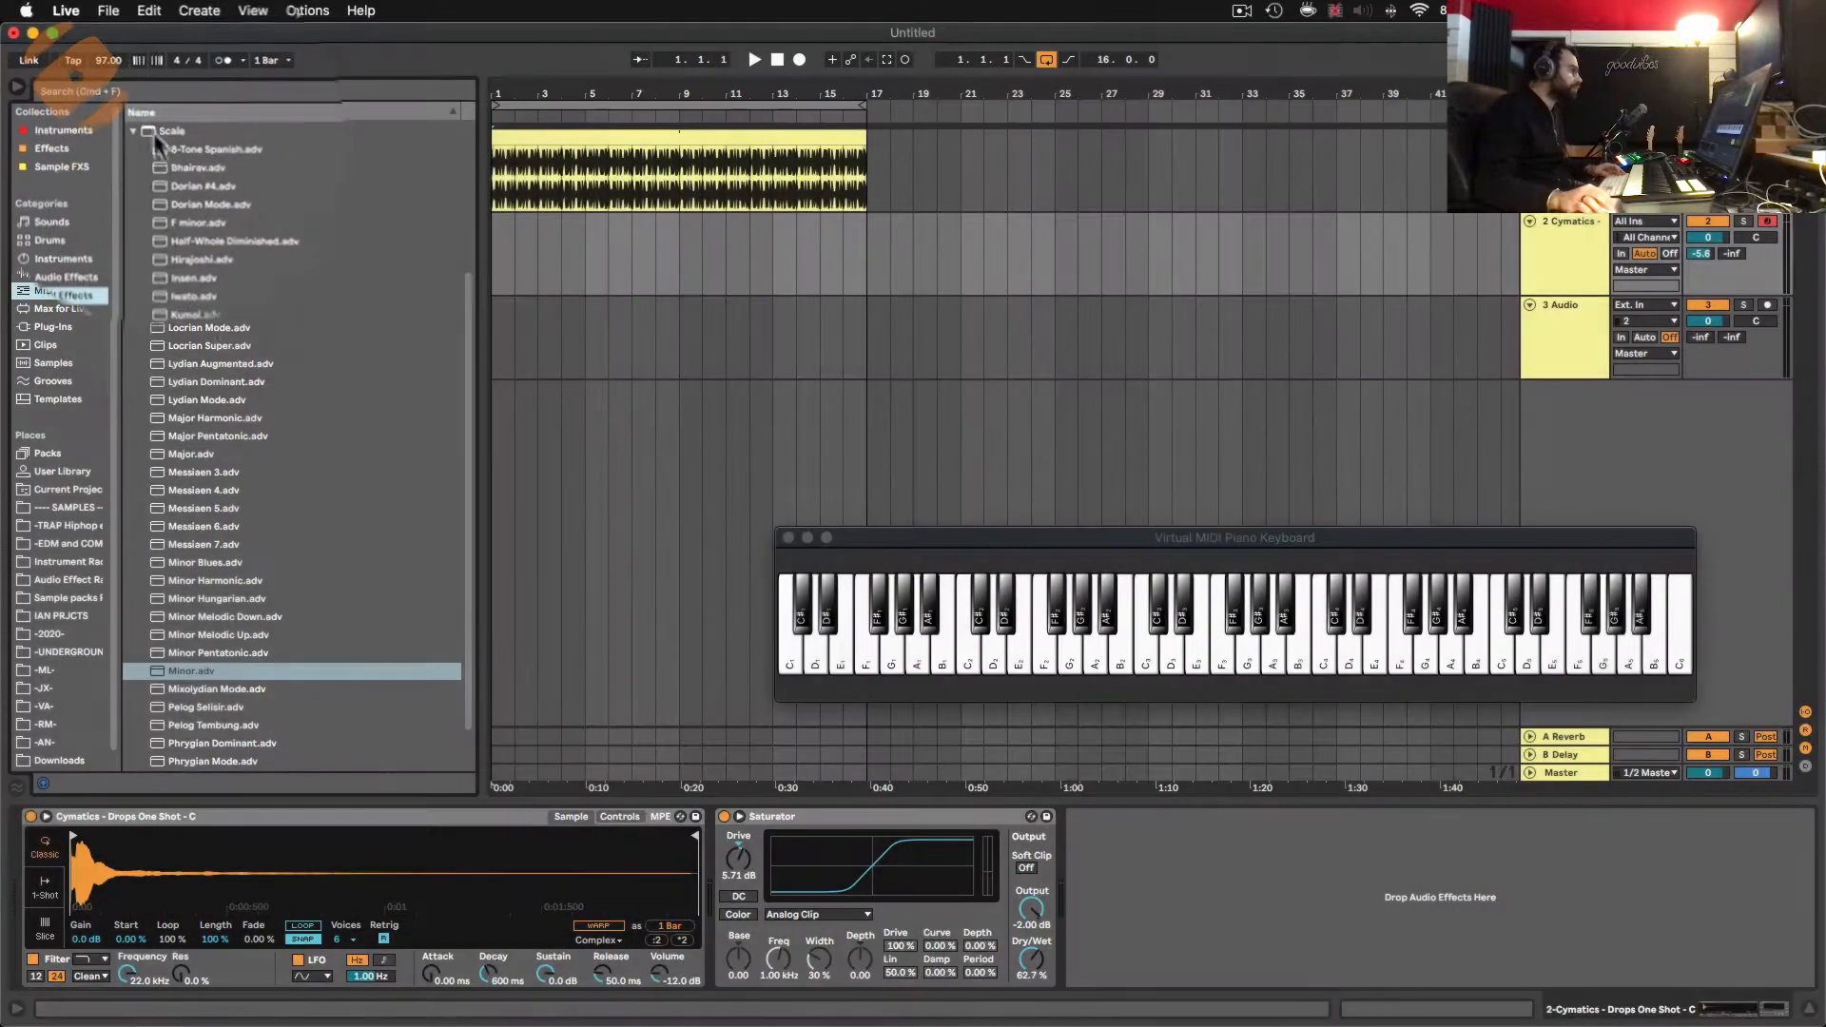
pyautogui.click(131, 128)
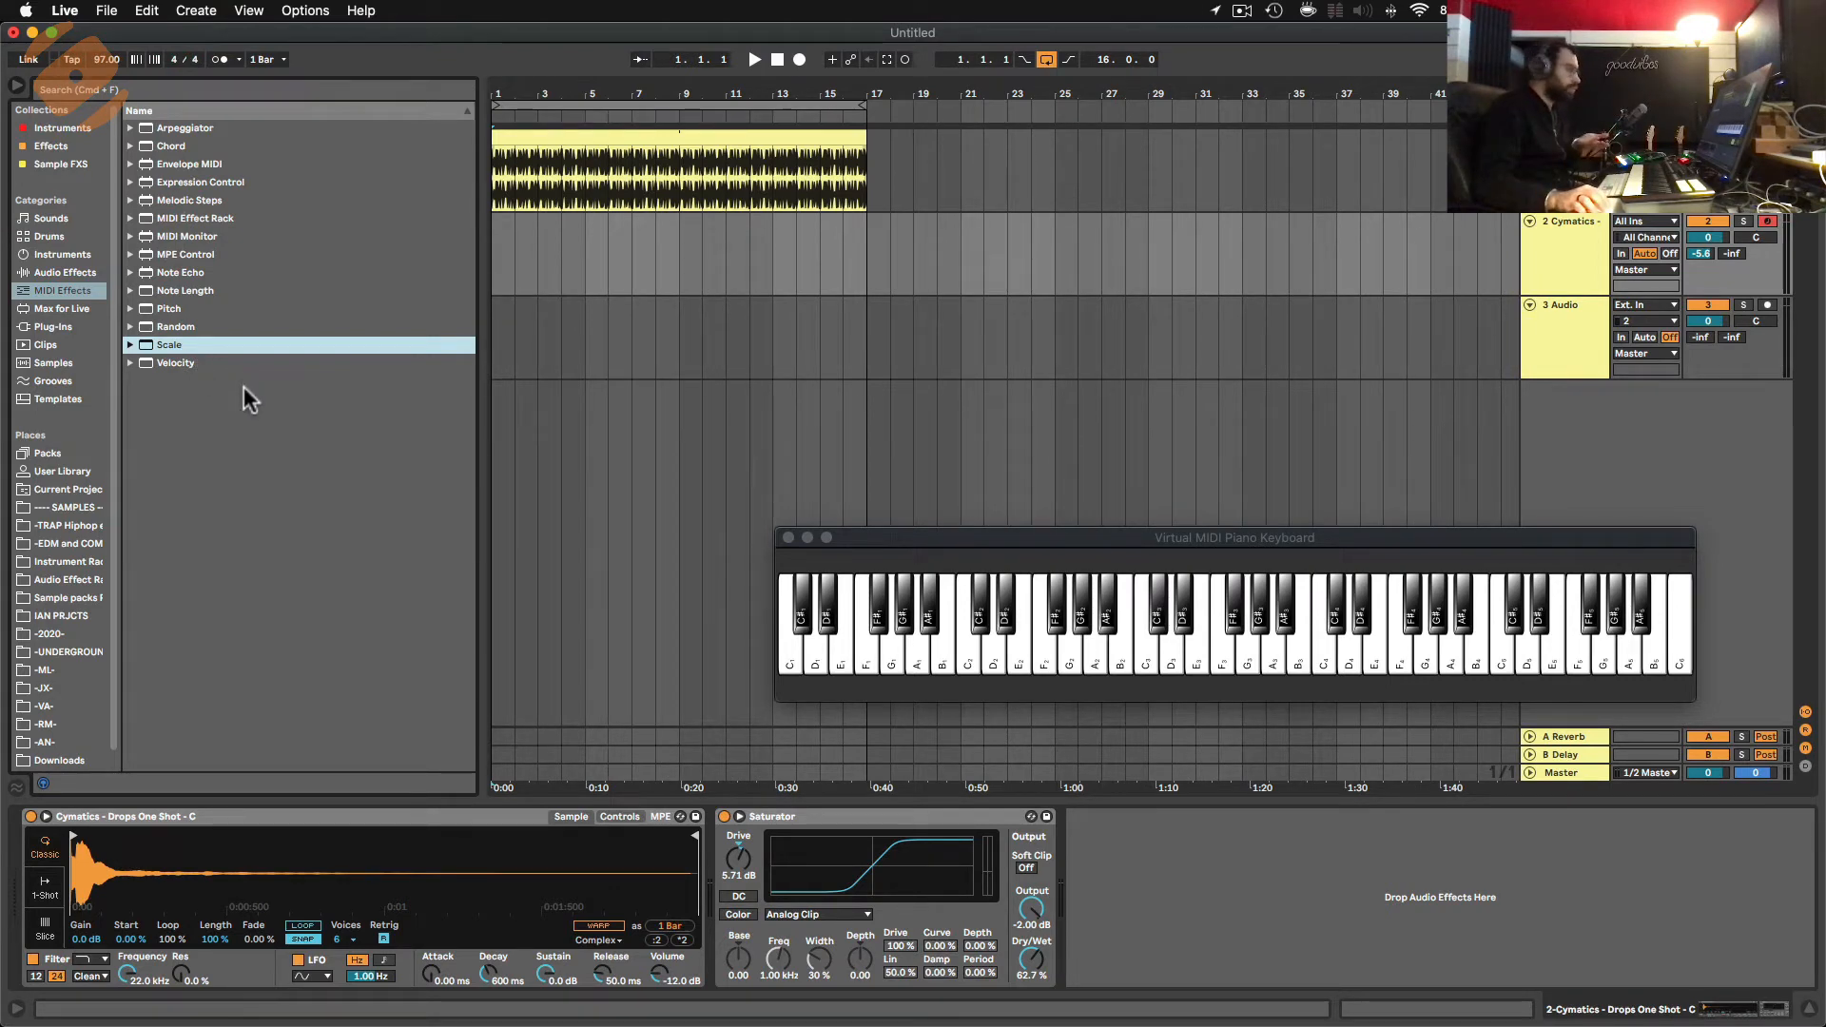
pyautogui.click(156, 145)
pyautogui.click(130, 145)
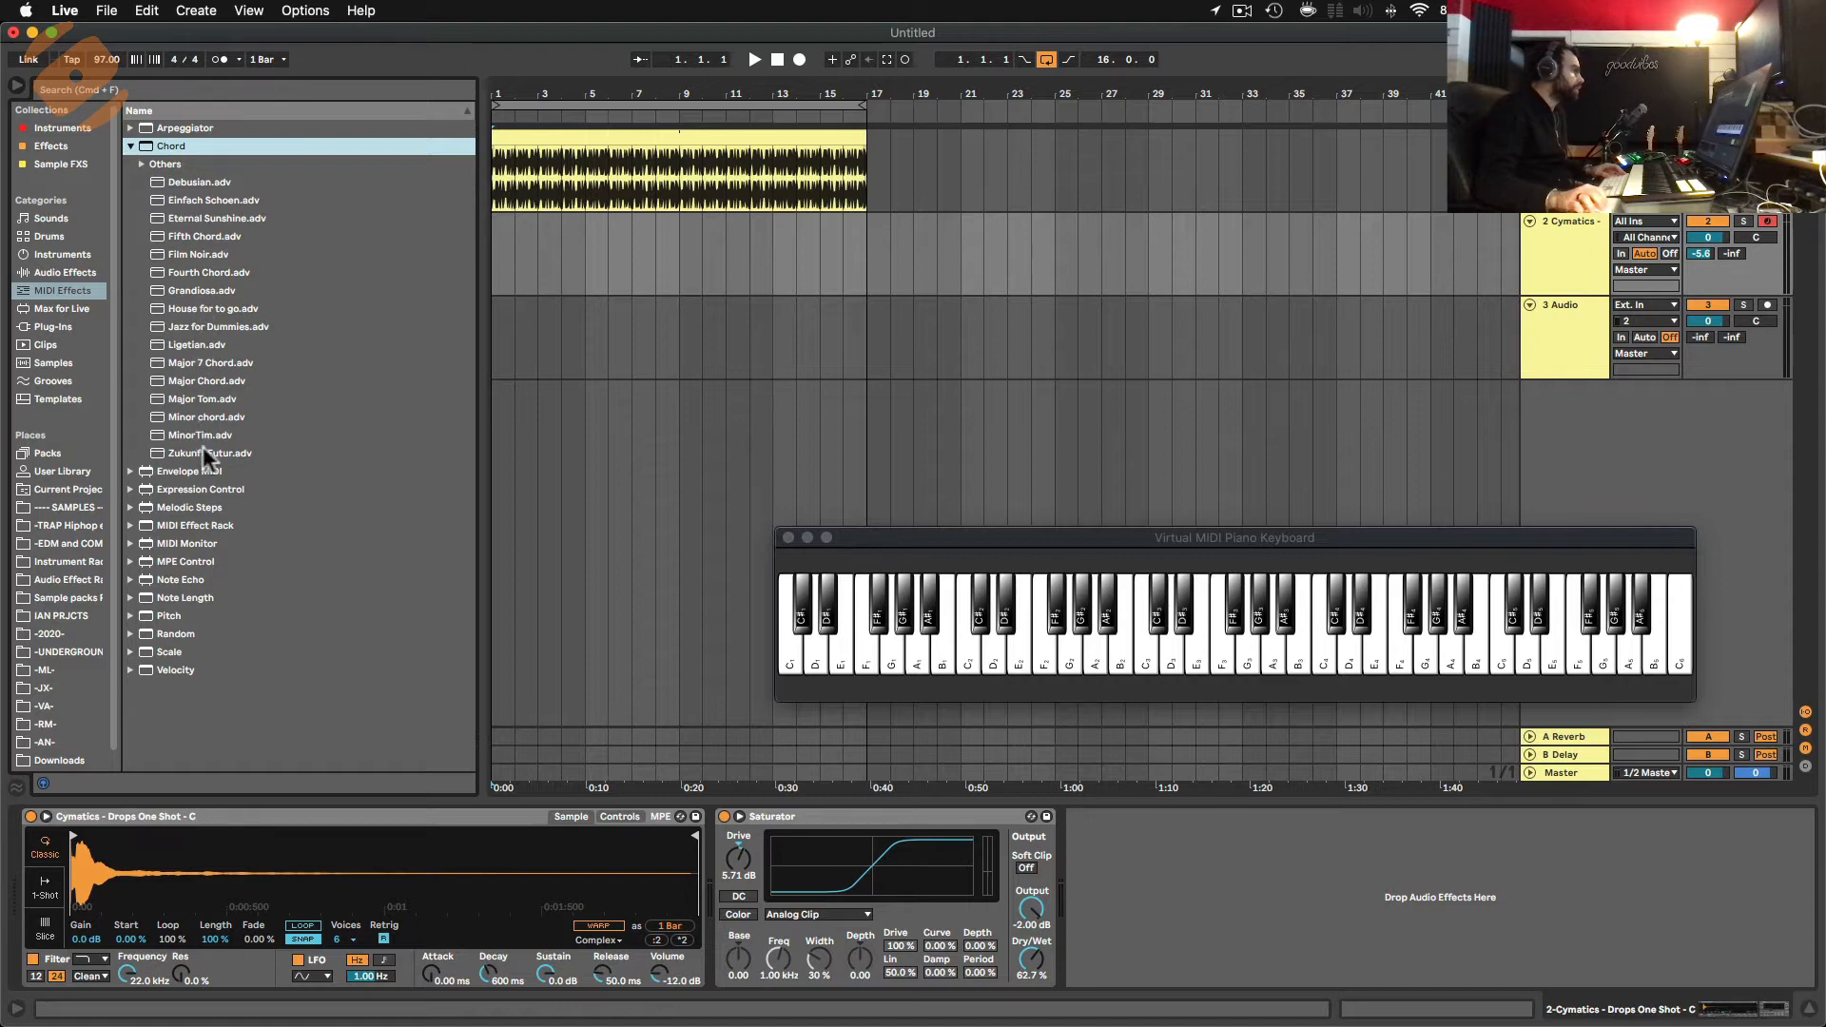
pyautogui.click(199, 417)
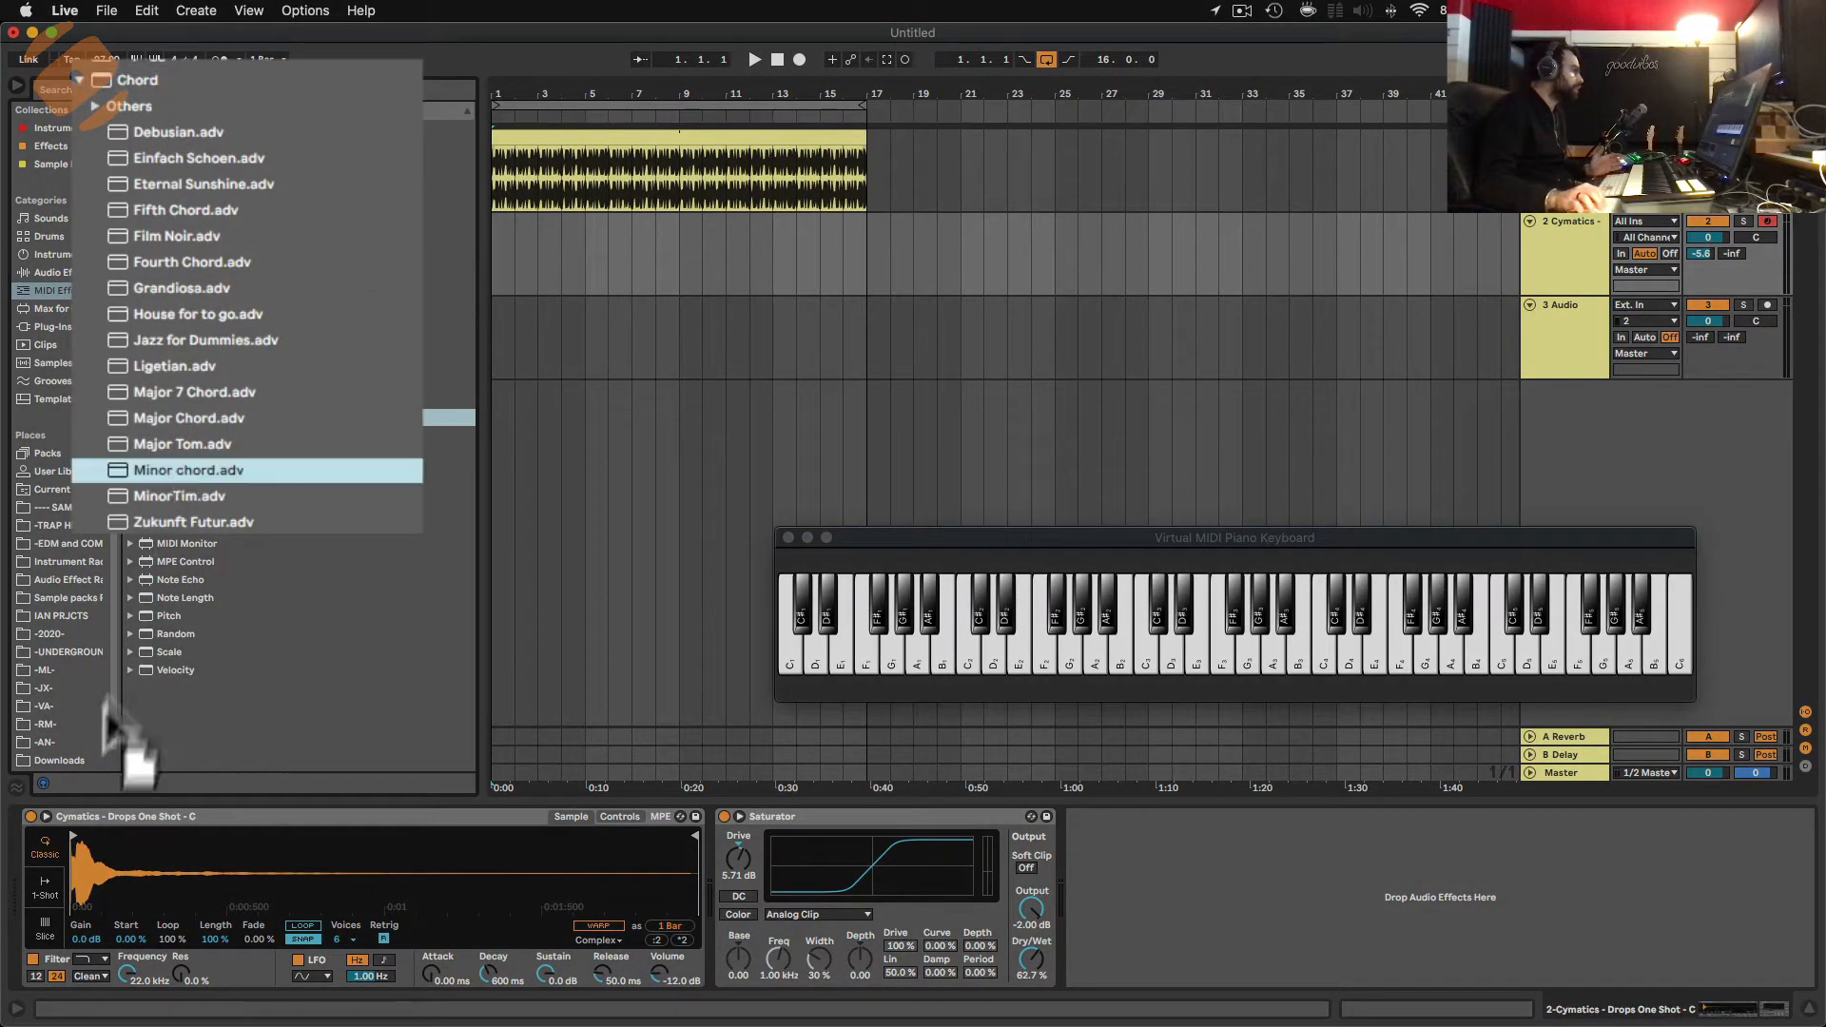
pyautogui.moveTo(106, 704); pyautogui.dragTo(43, 841)
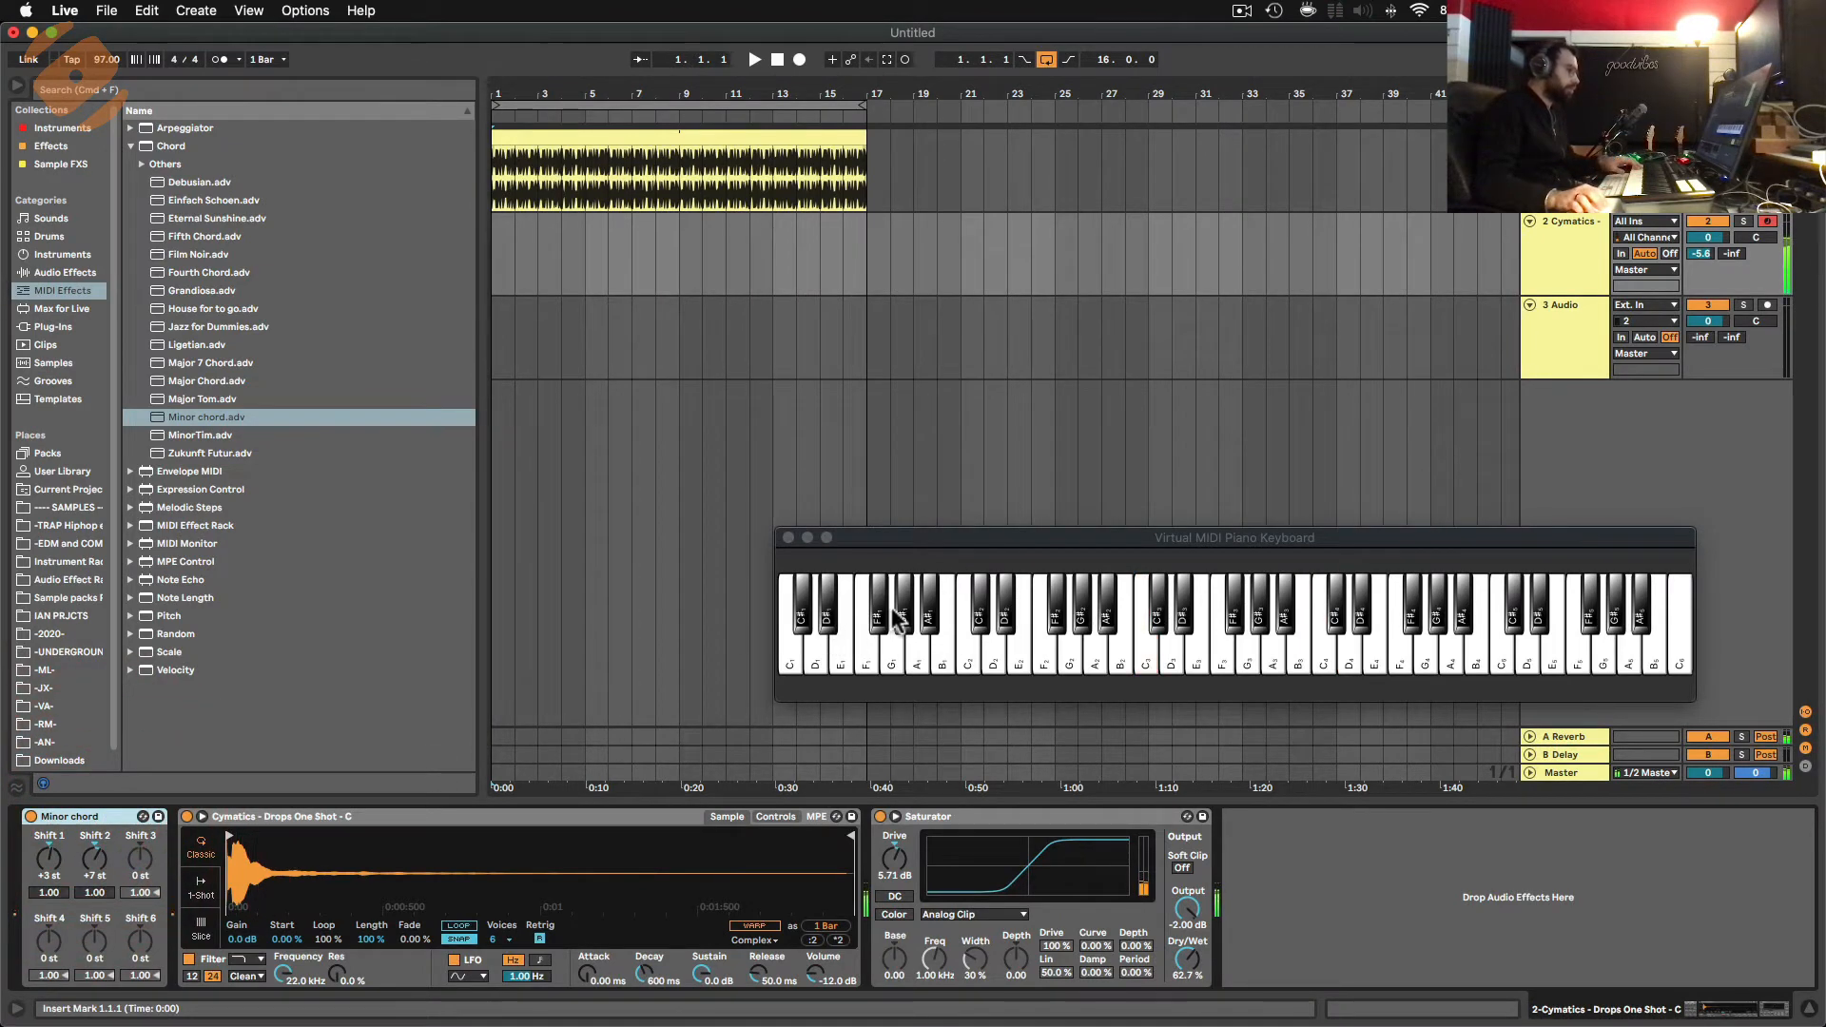
# Select the Minor chord device and audition a single C note through it.
pyautogui.click(30, 817)
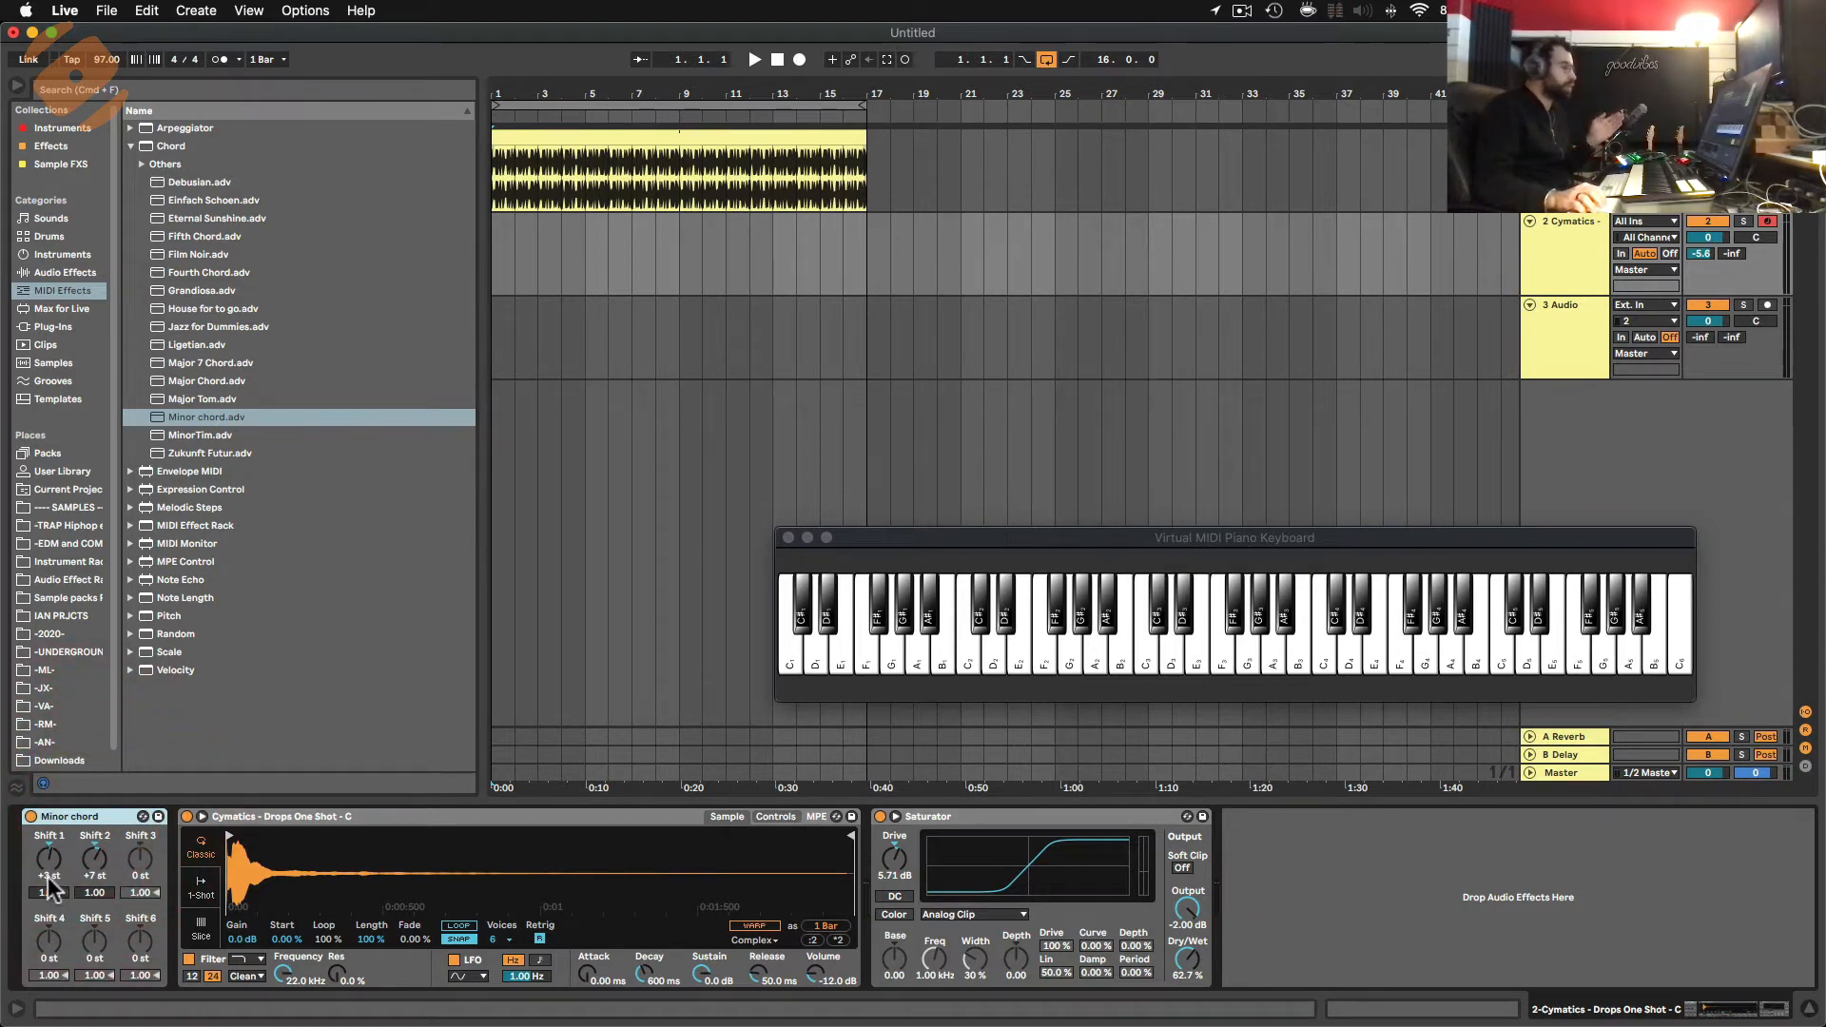
pyautogui.click(1147, 656)
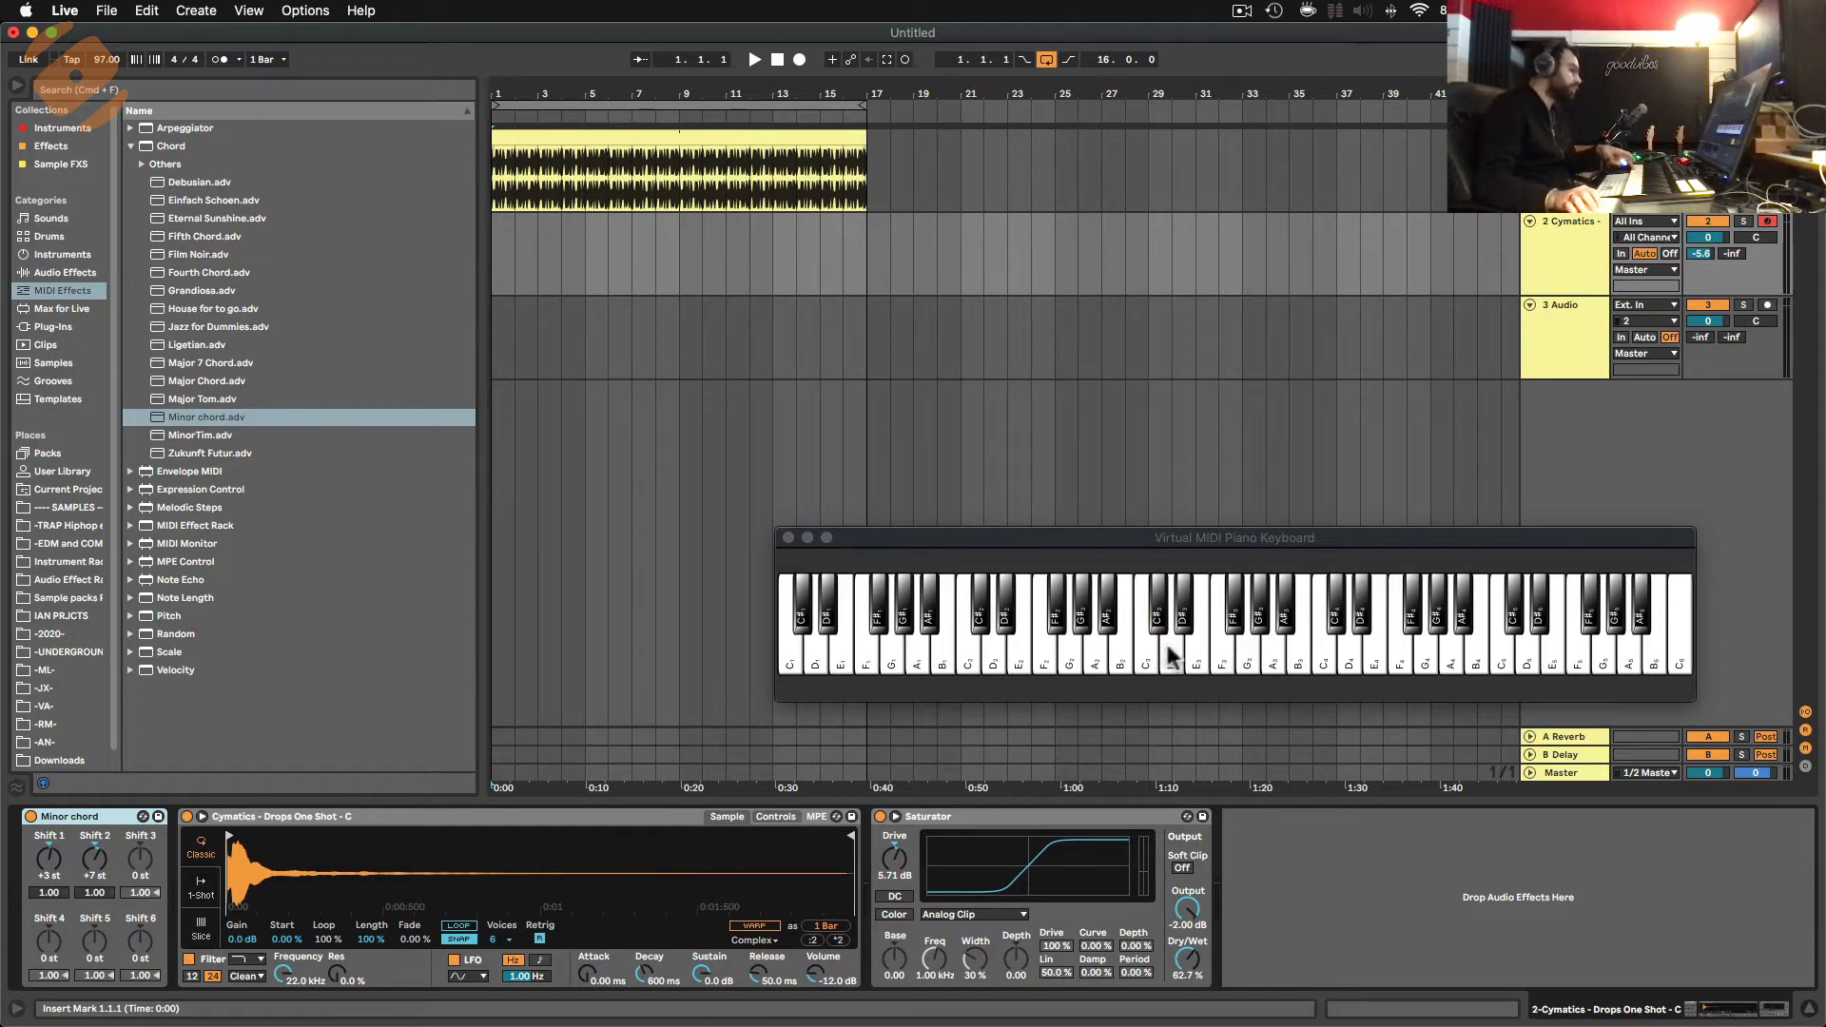
pyautogui.click(1153, 668)
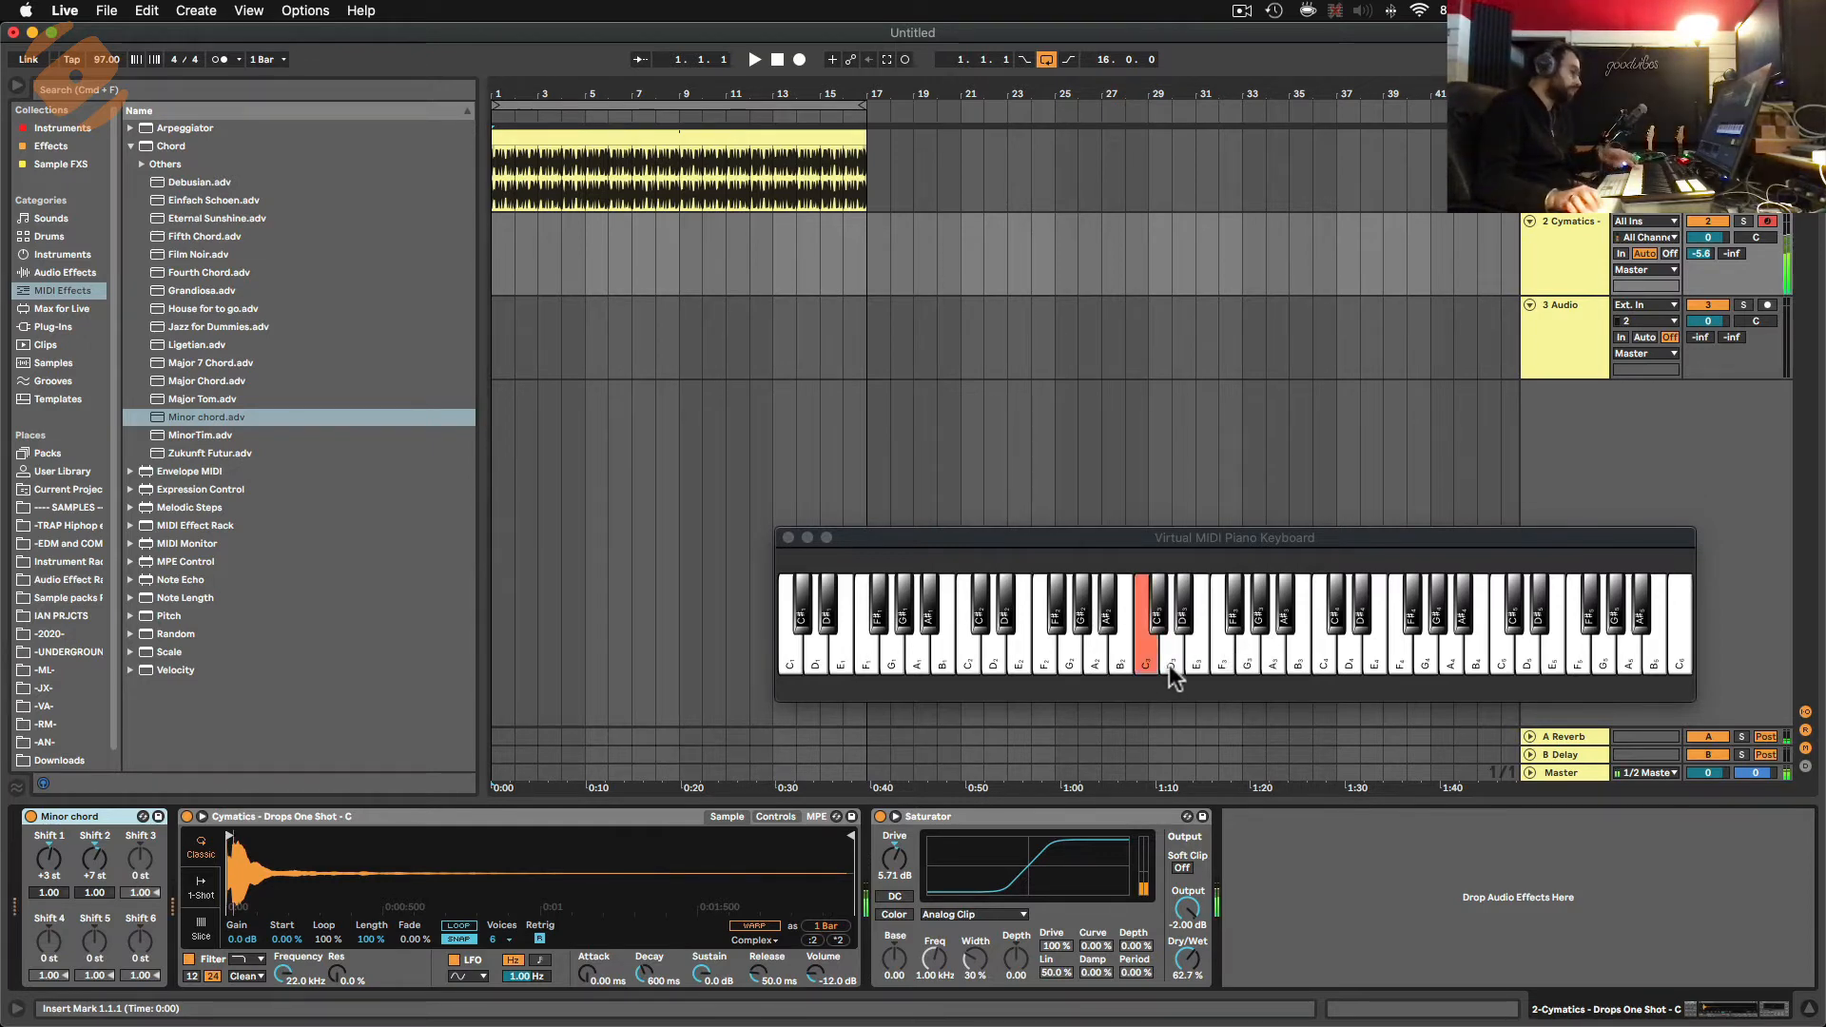
pyautogui.click(1145, 672)
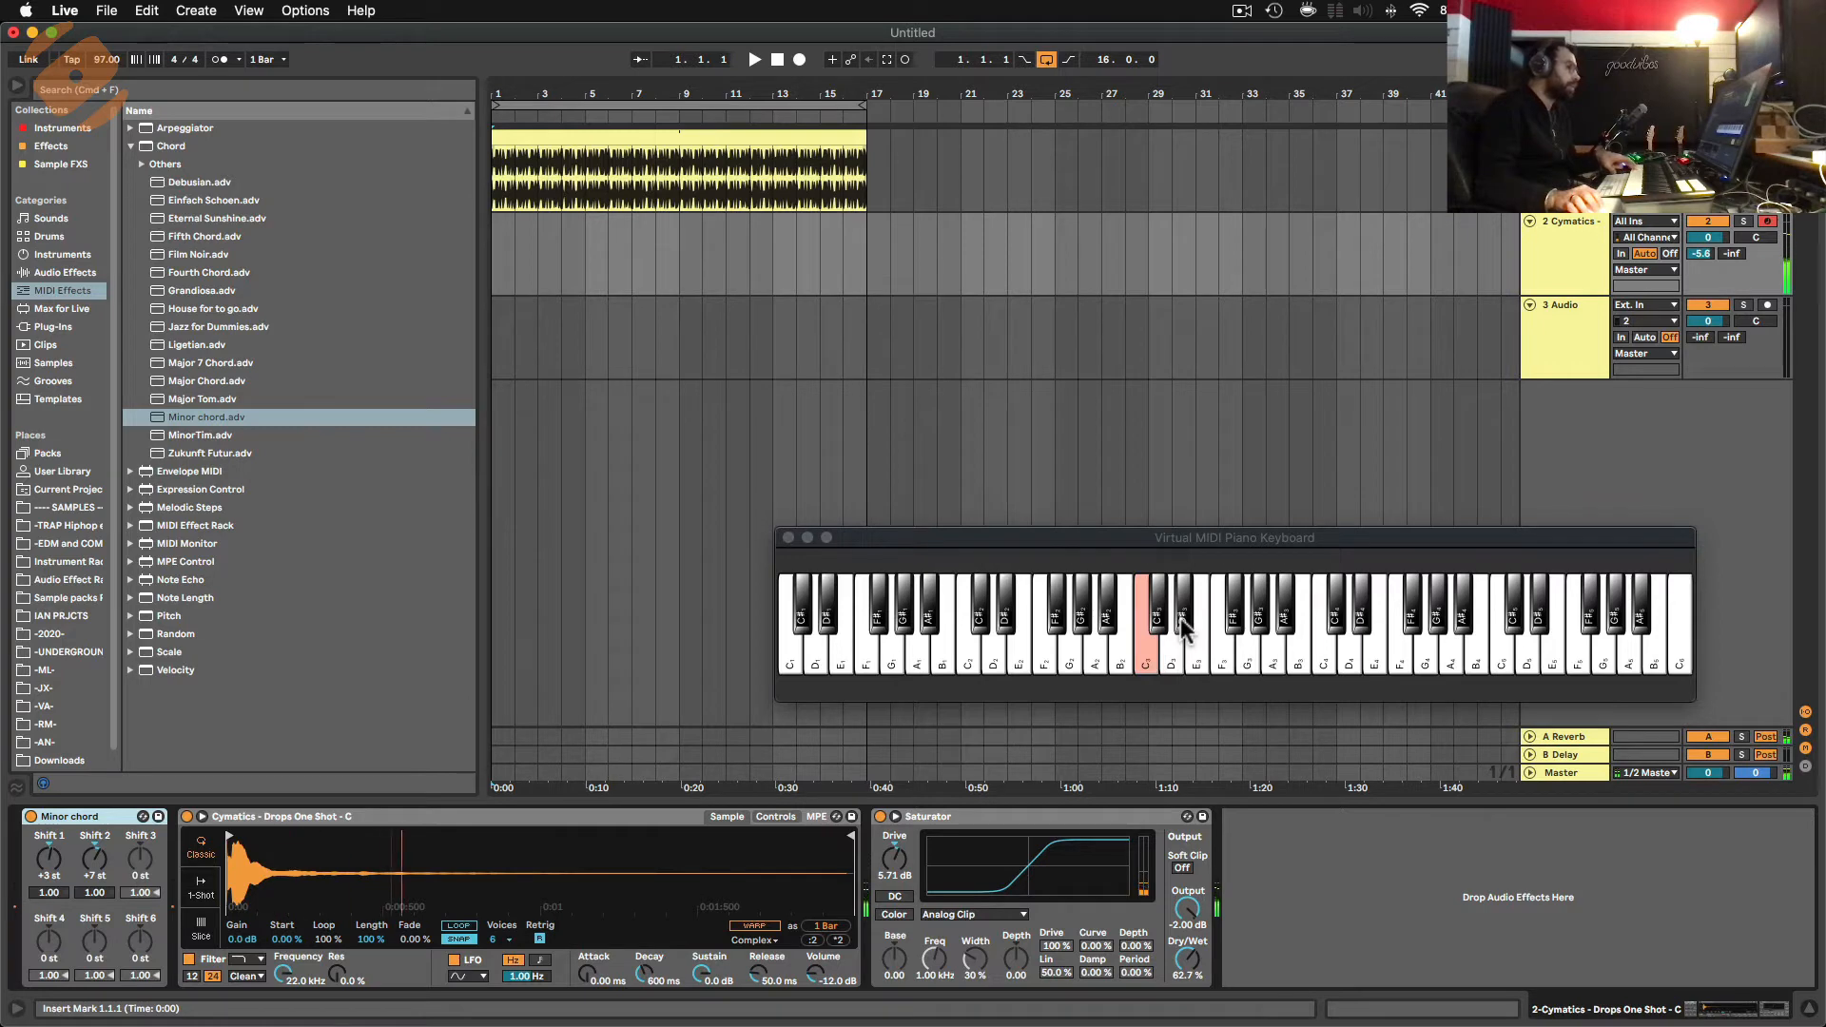
pyautogui.click(1146, 671)
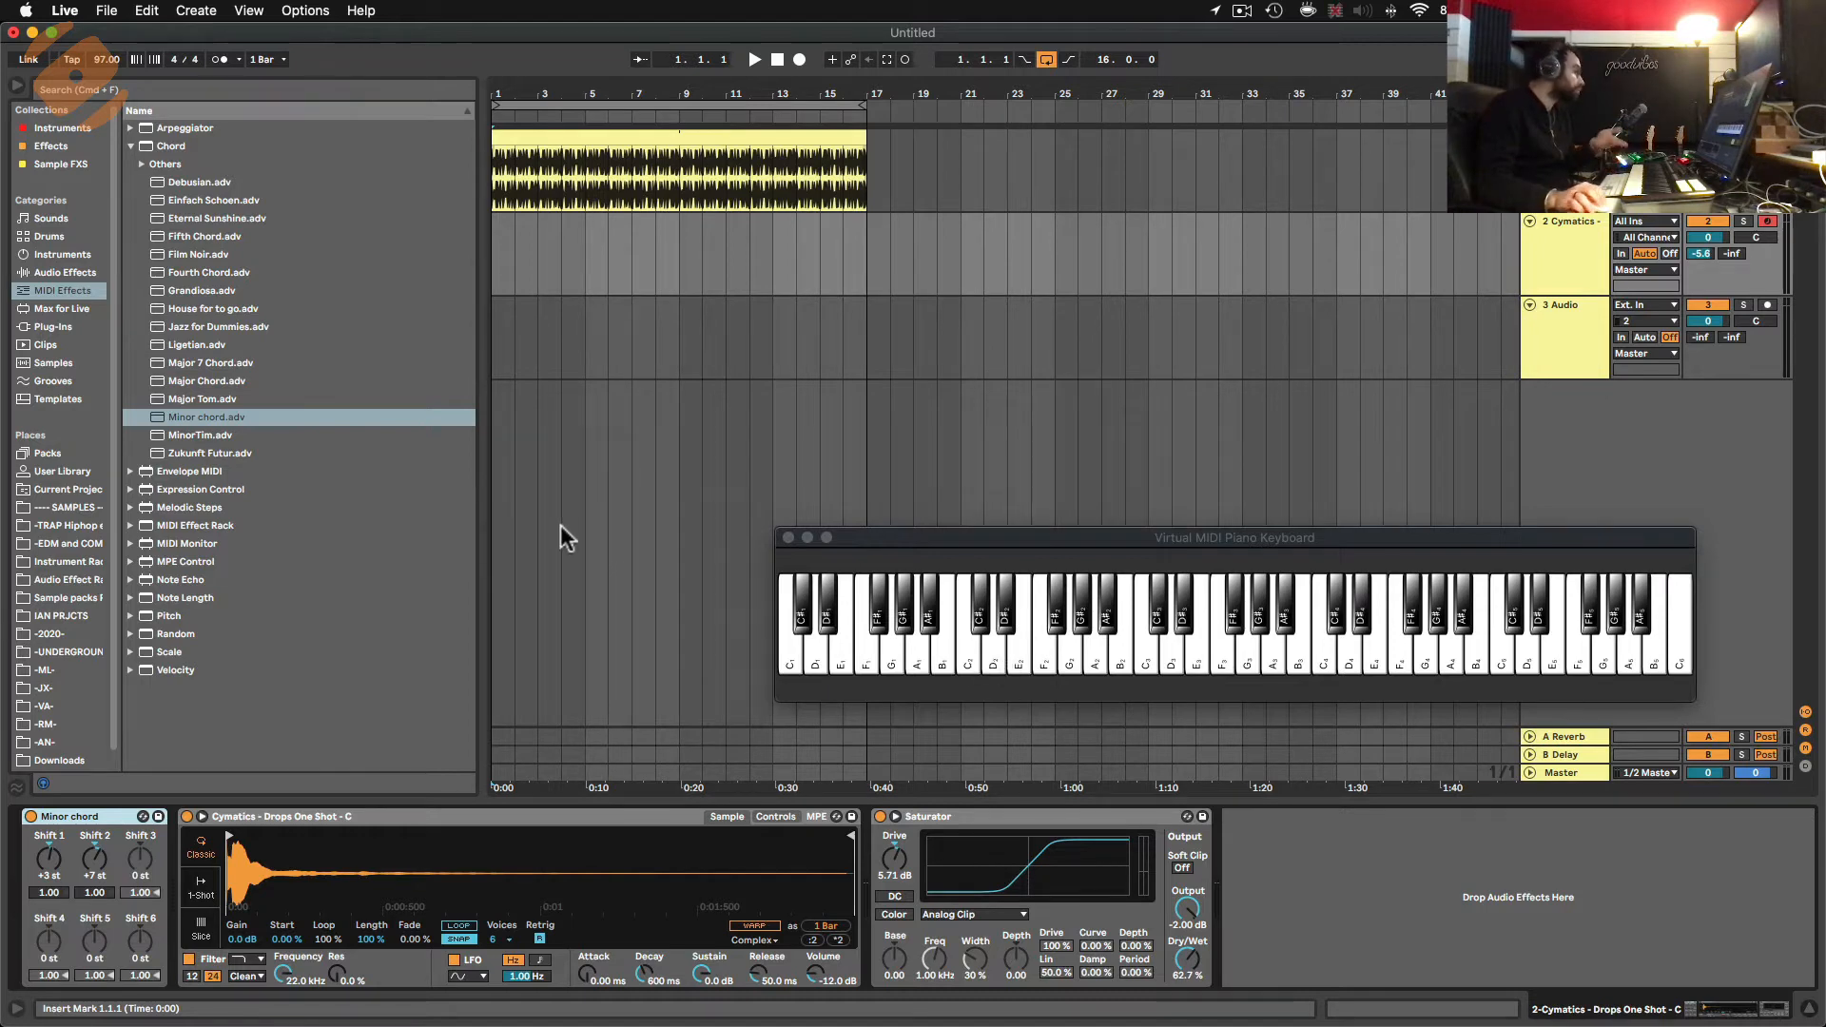
# Add the Minor preset of the Scale MIDI effect between the Minor chord device and the sampler.
pyautogui.click(131, 145)
pyautogui.click(130, 344)
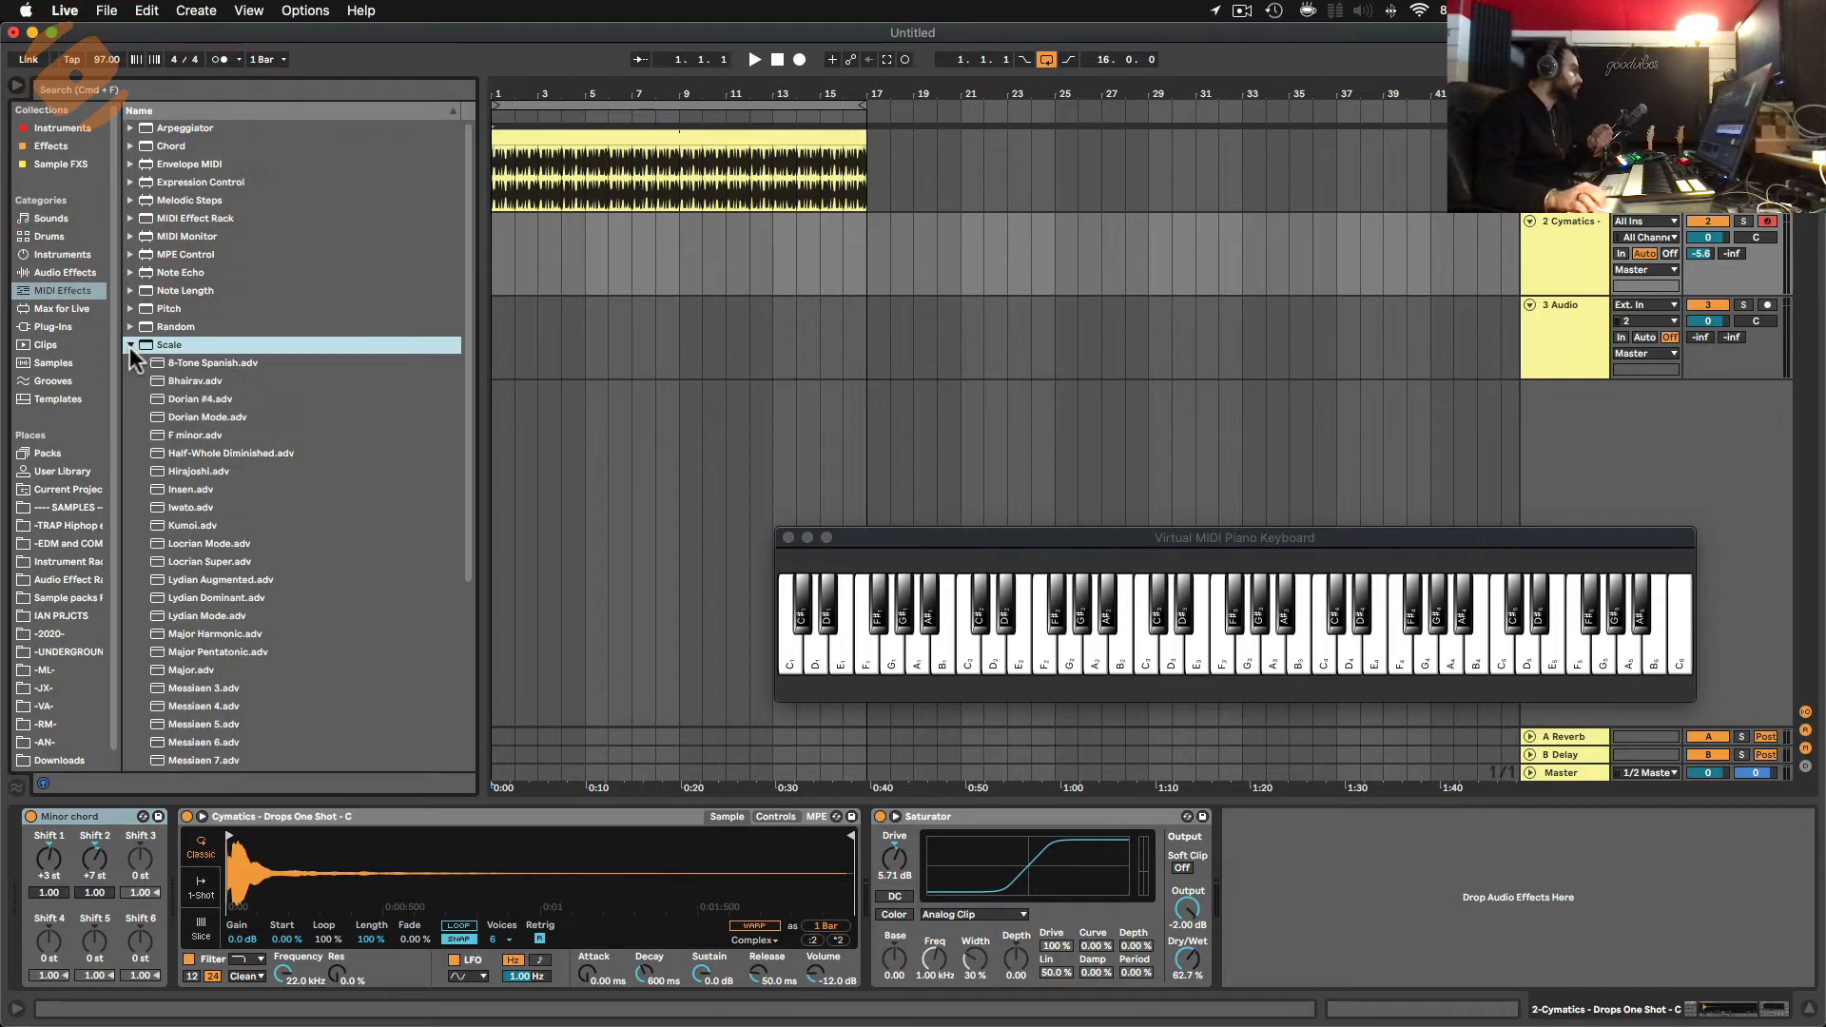
pyautogui.scroll(-2, 200, 442)
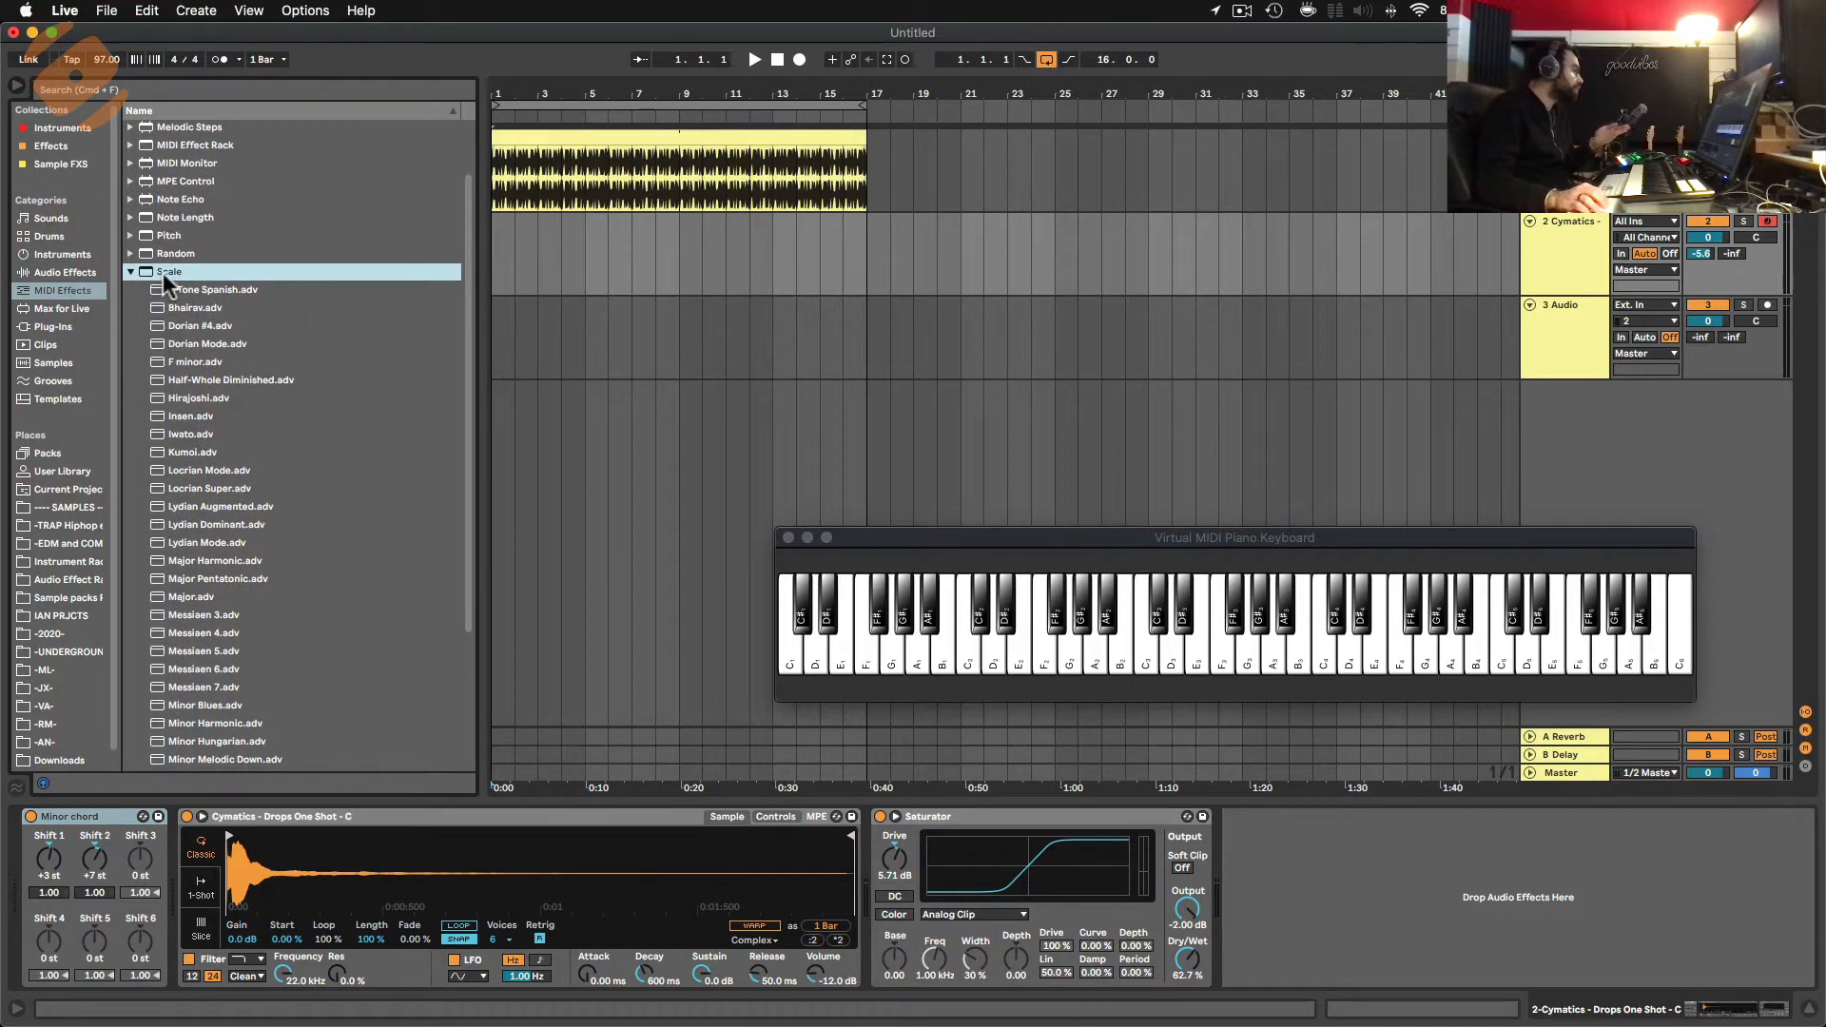
pyautogui.scroll(-5, 175, 300)
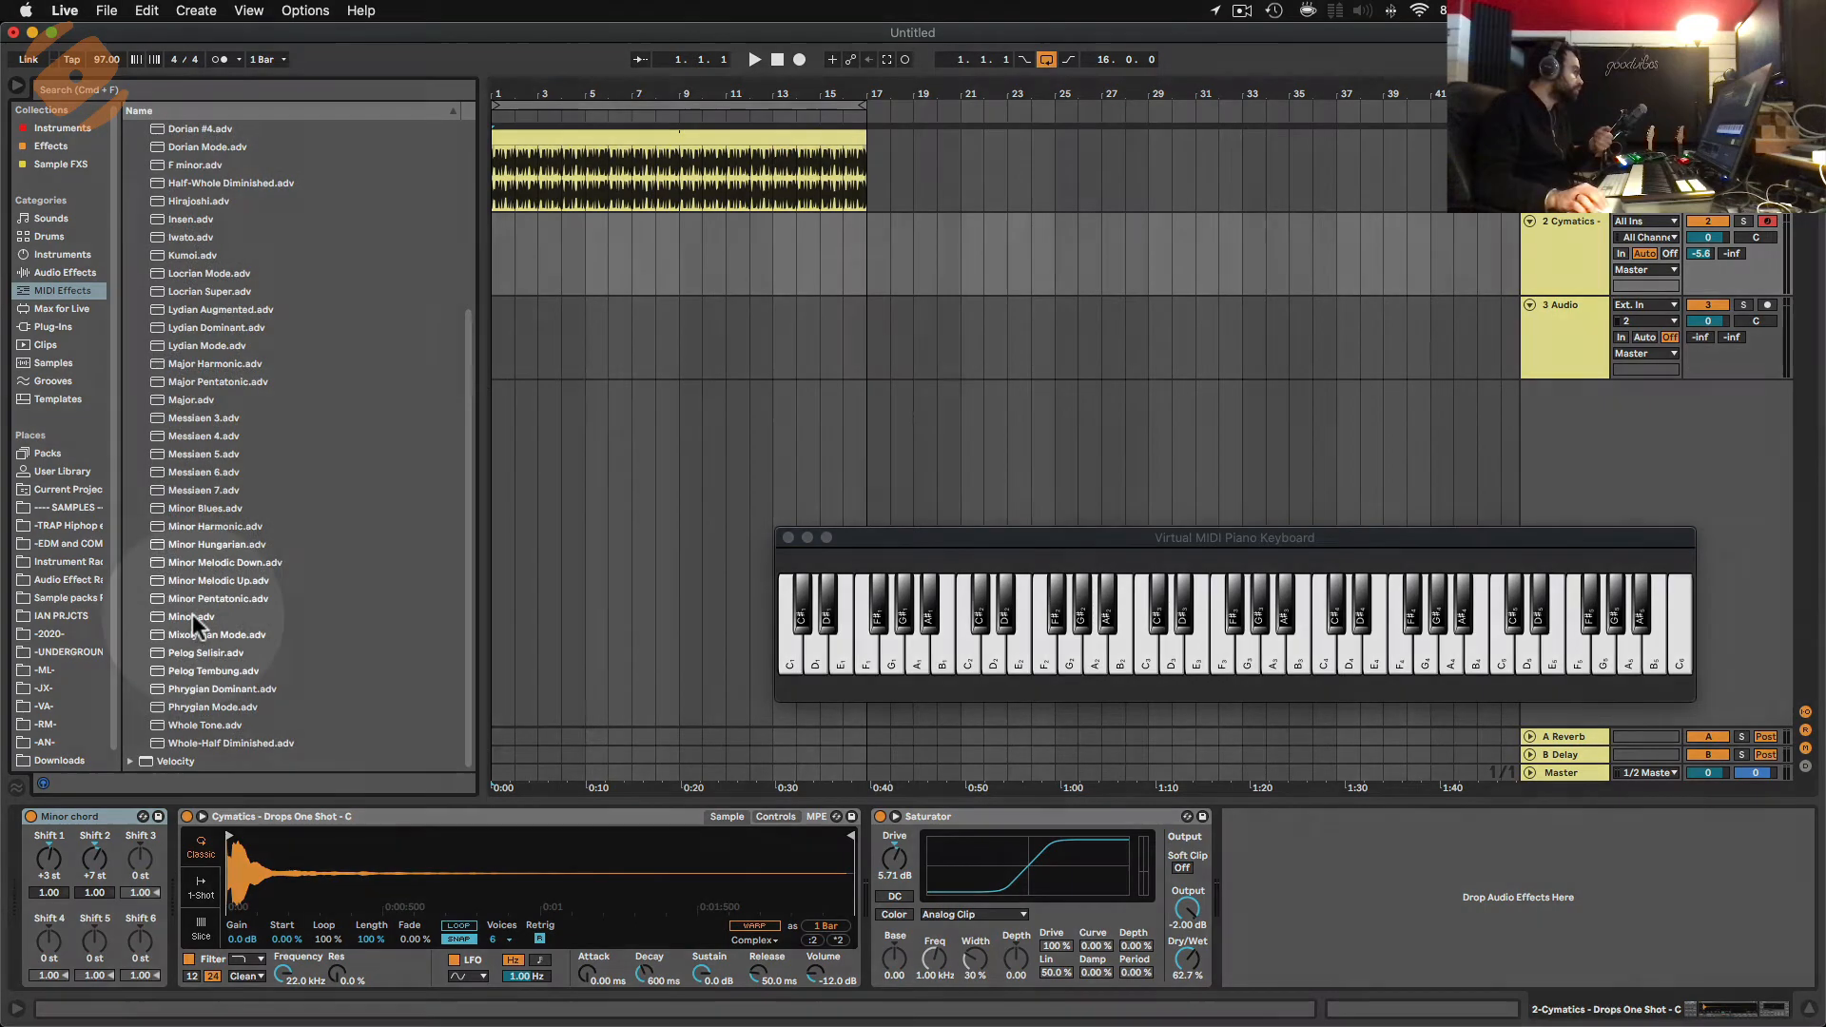
pyautogui.moveTo(192, 617); pyautogui.dragTo(181, 879)
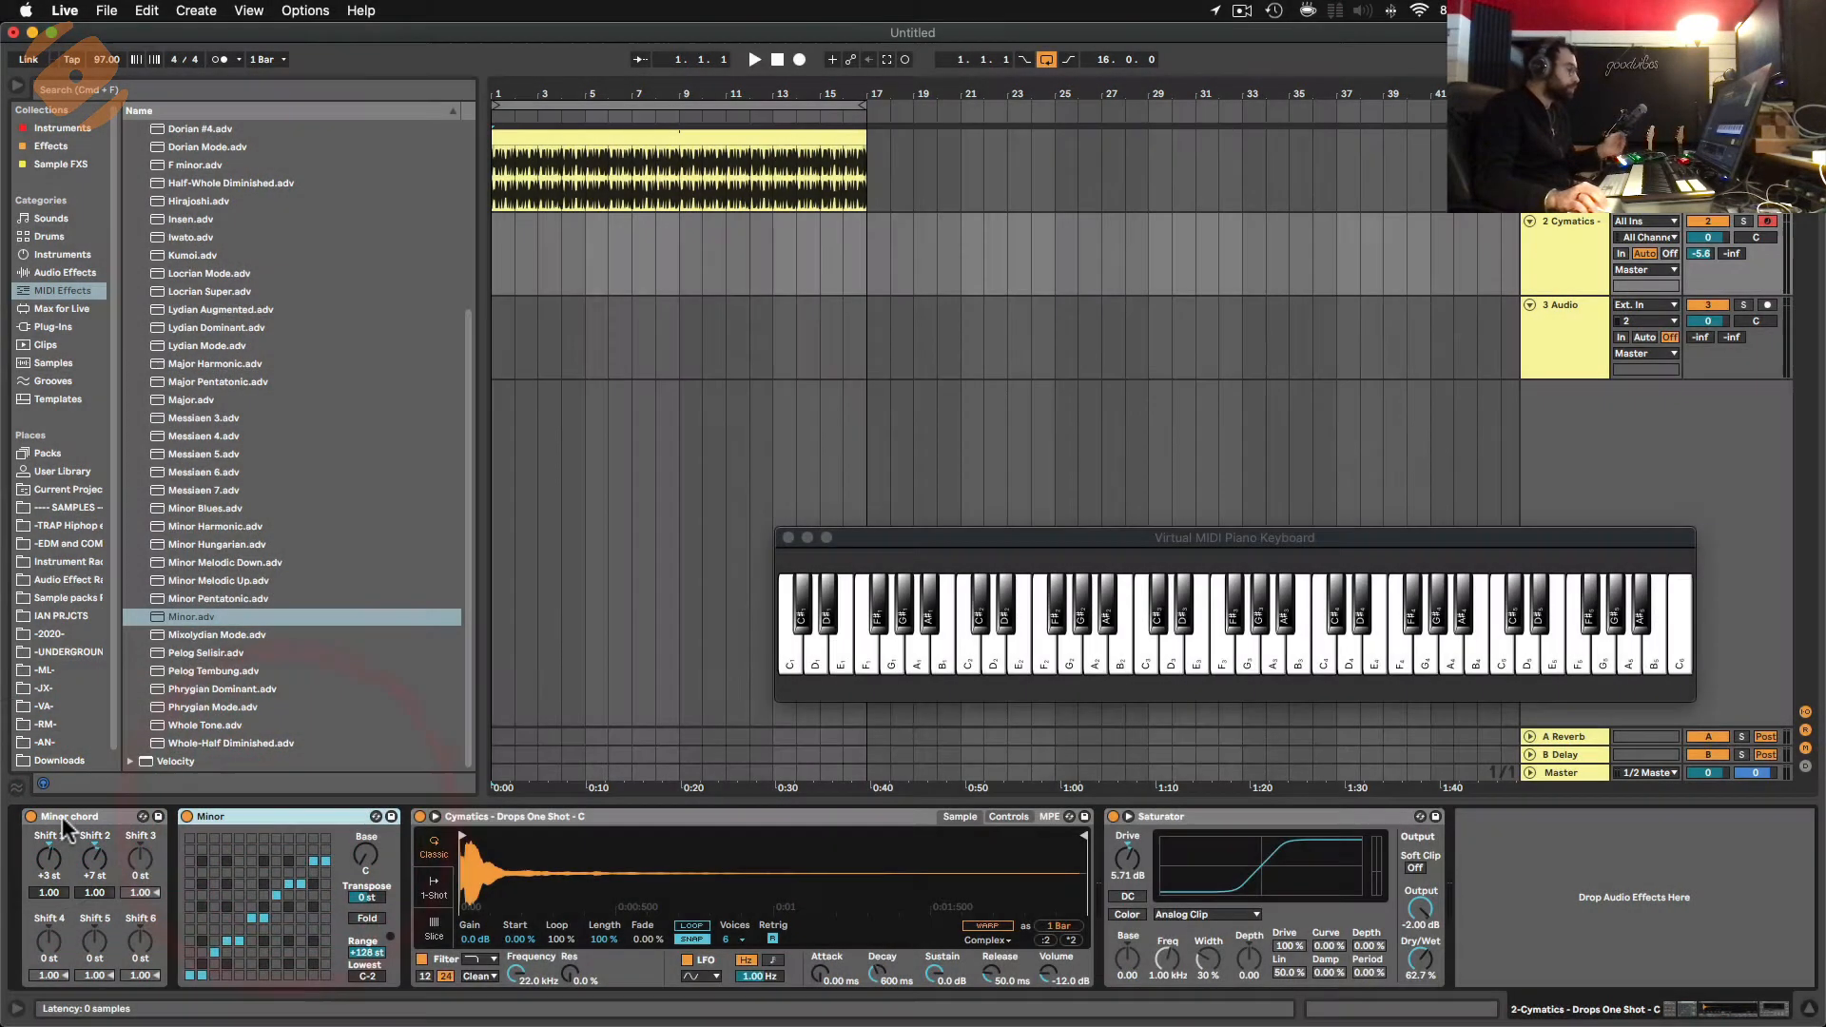
# Review the order of the Minor chord and Minor scale devices and the scale's Base setting.
pyautogui.click(61, 818)
pyautogui.click(236, 822)
pyautogui.click(120, 818)
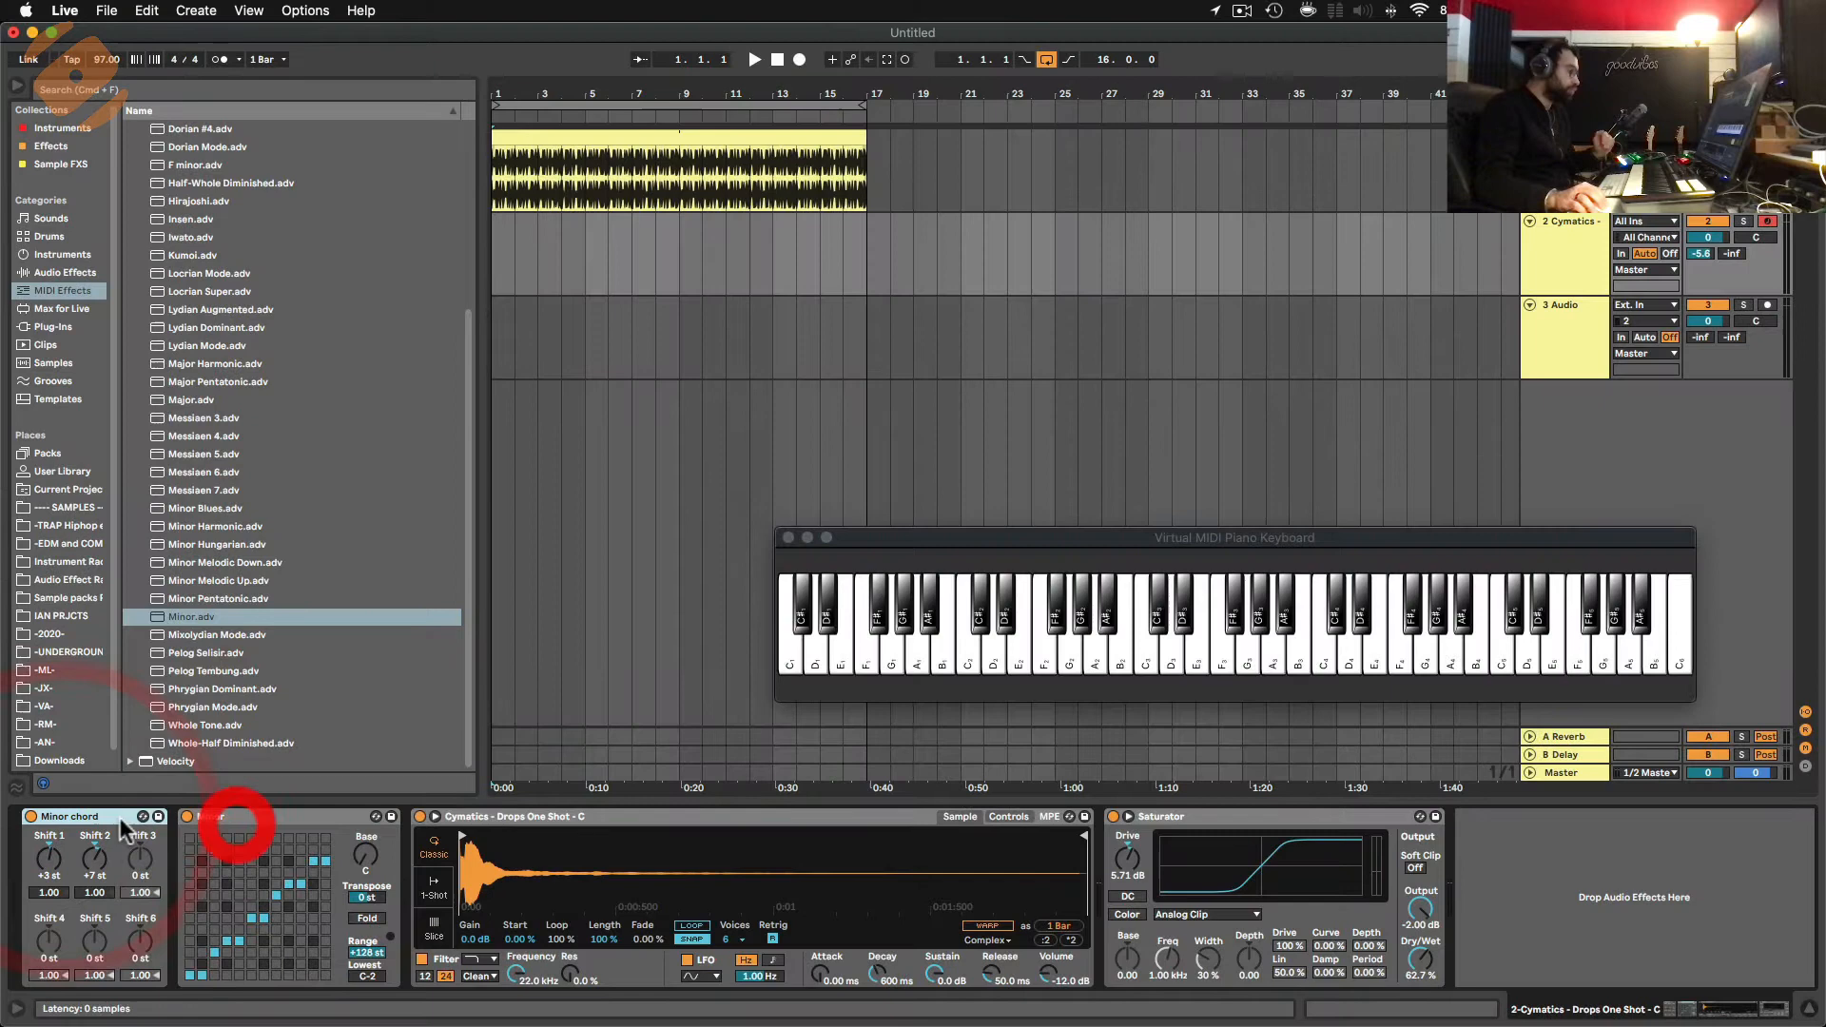
pyautogui.click(221, 815)
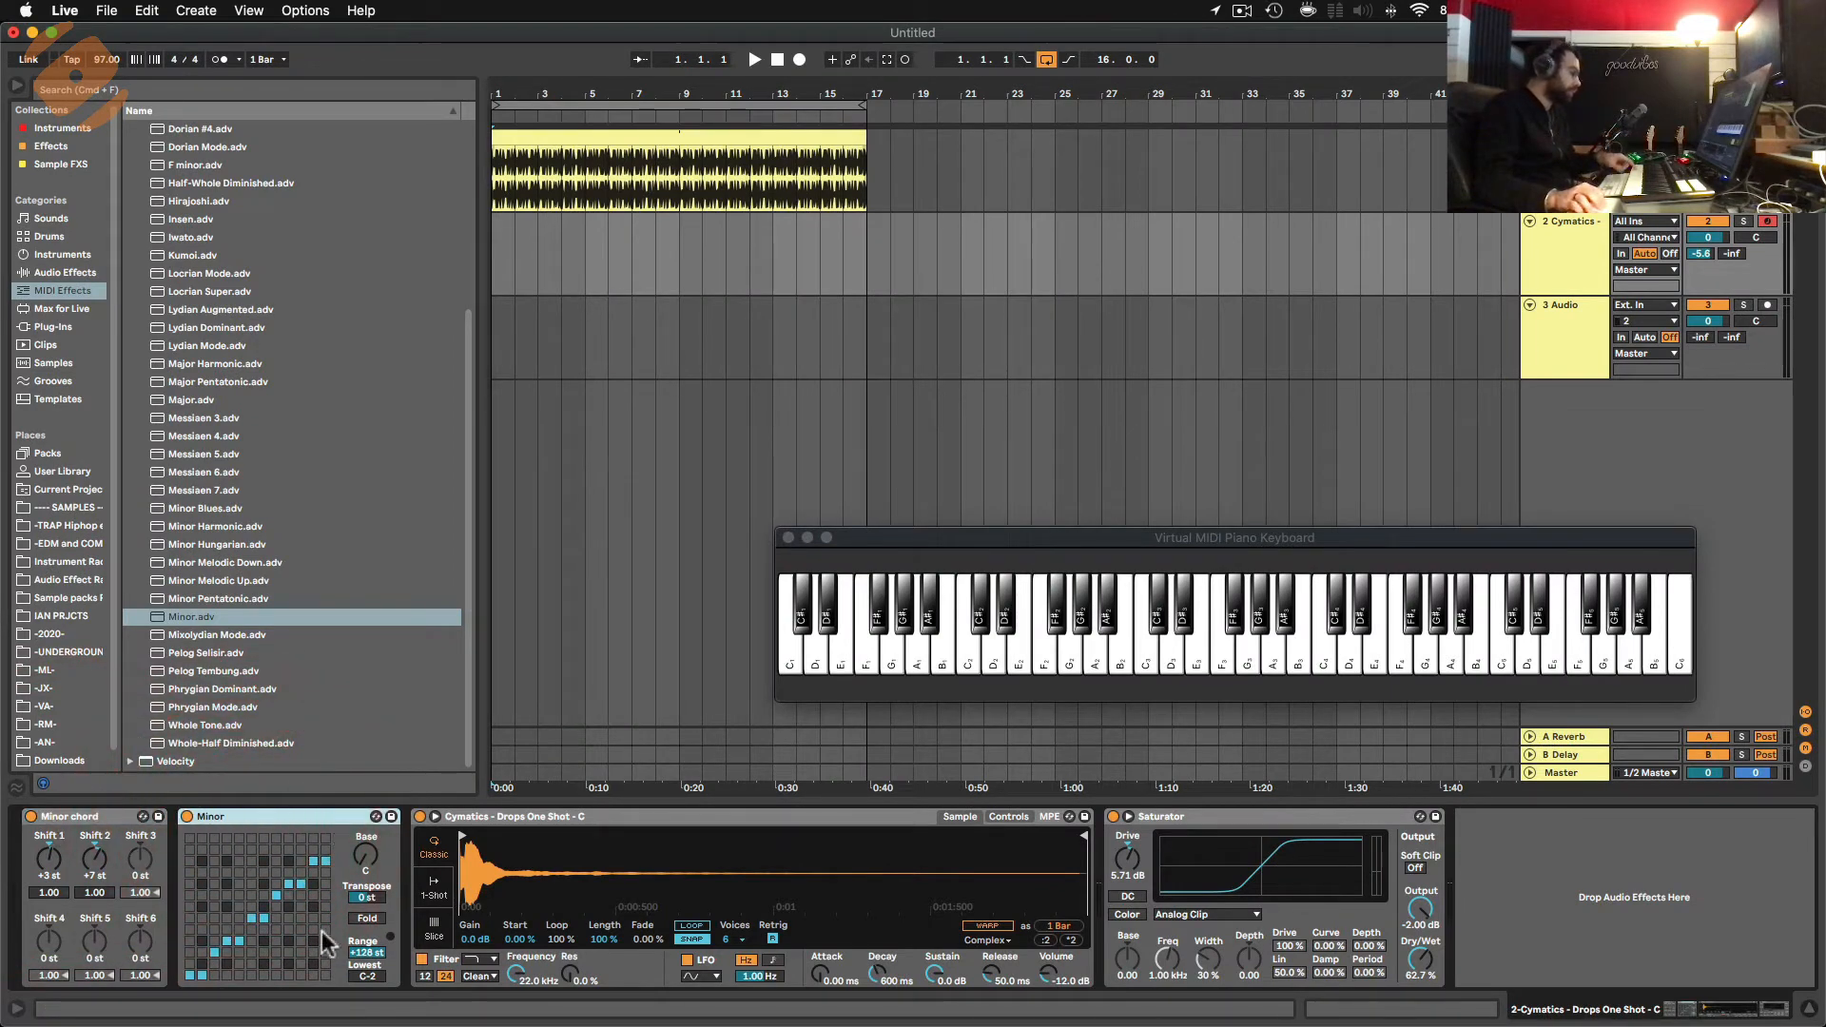
pyautogui.click(365, 861)
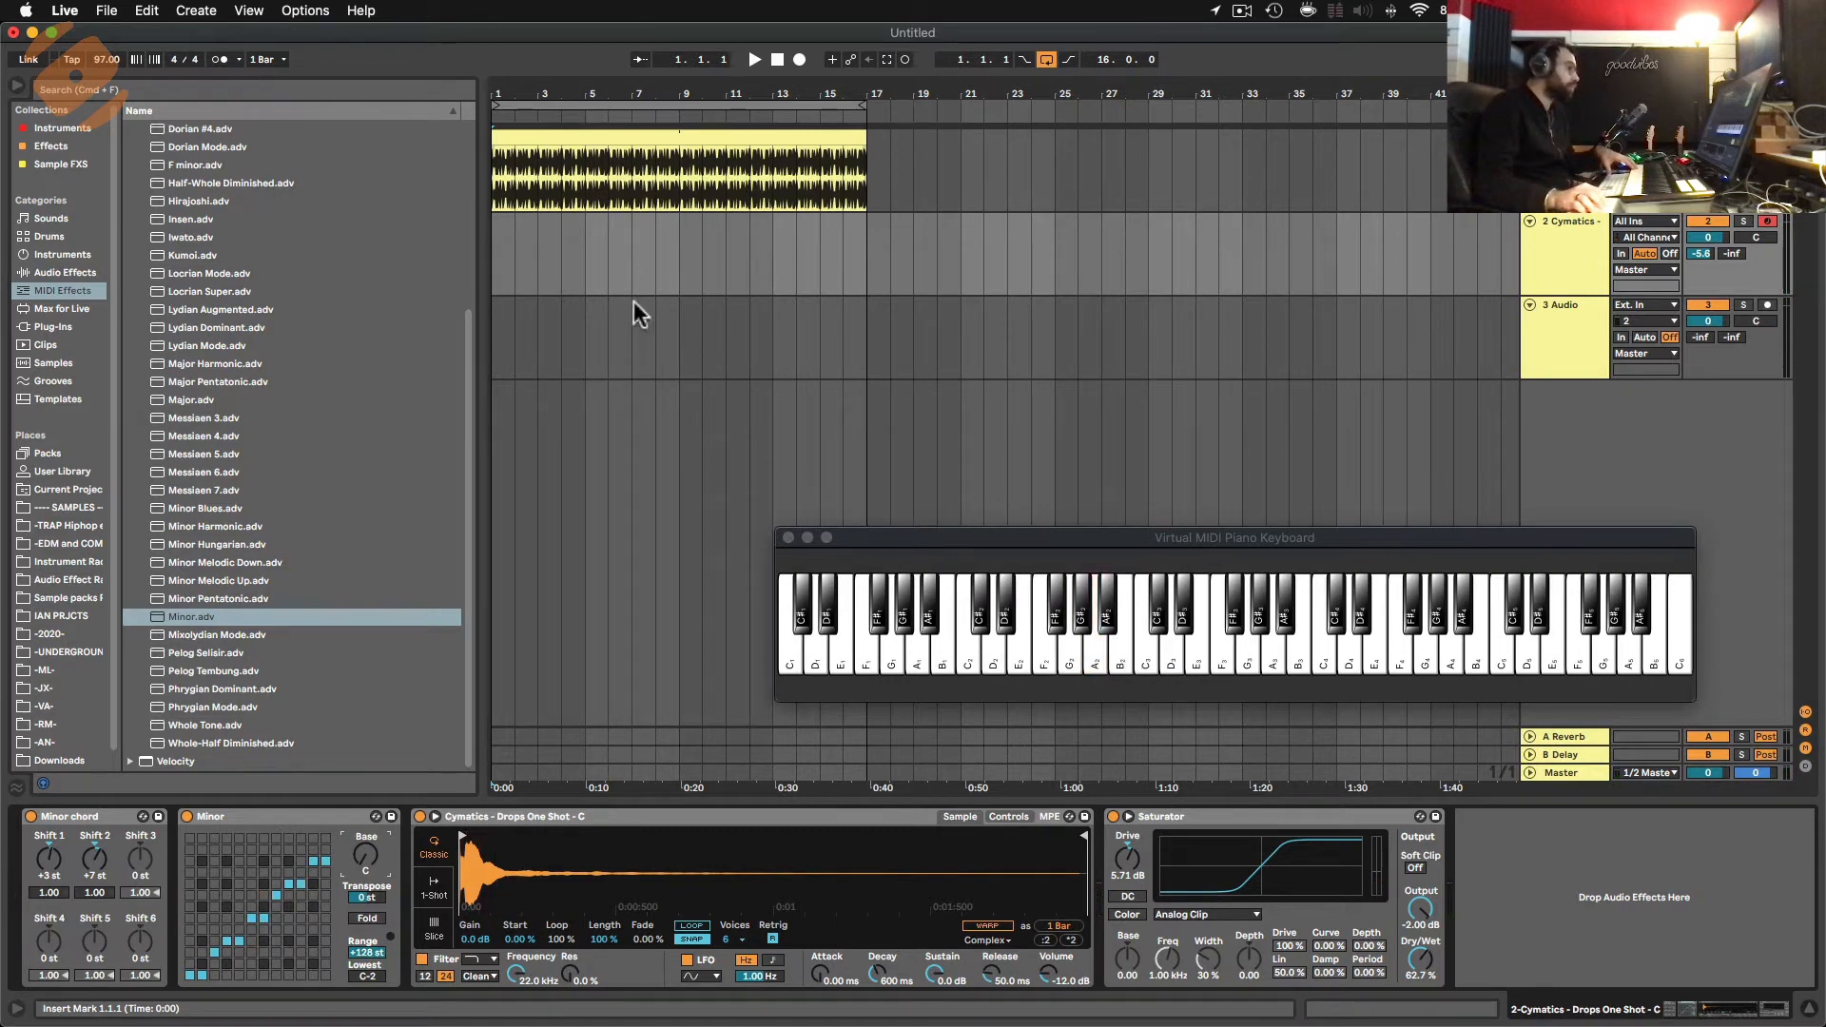
# Record about four bars on the Cymatics track from bar 1, playing three hits per bar on C2, B1, A1 and G1.
pyautogui.click(517, 258)
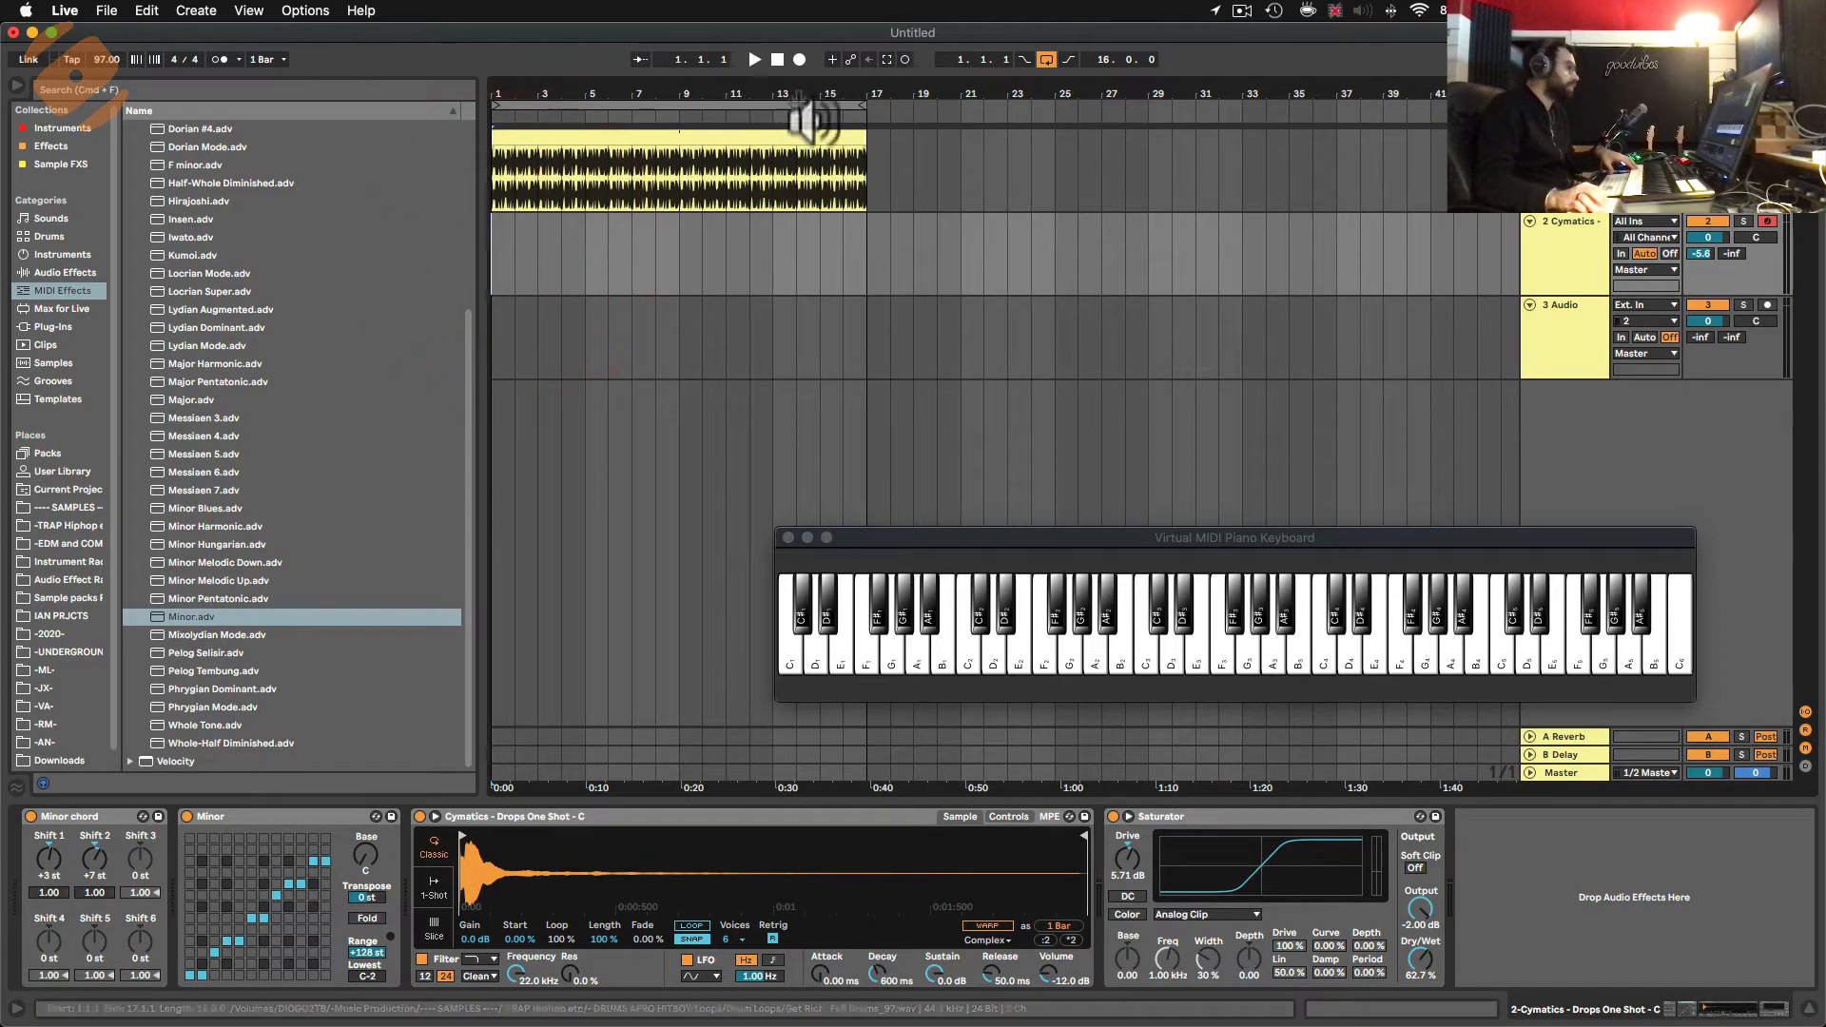
pyautogui.click(799, 61)
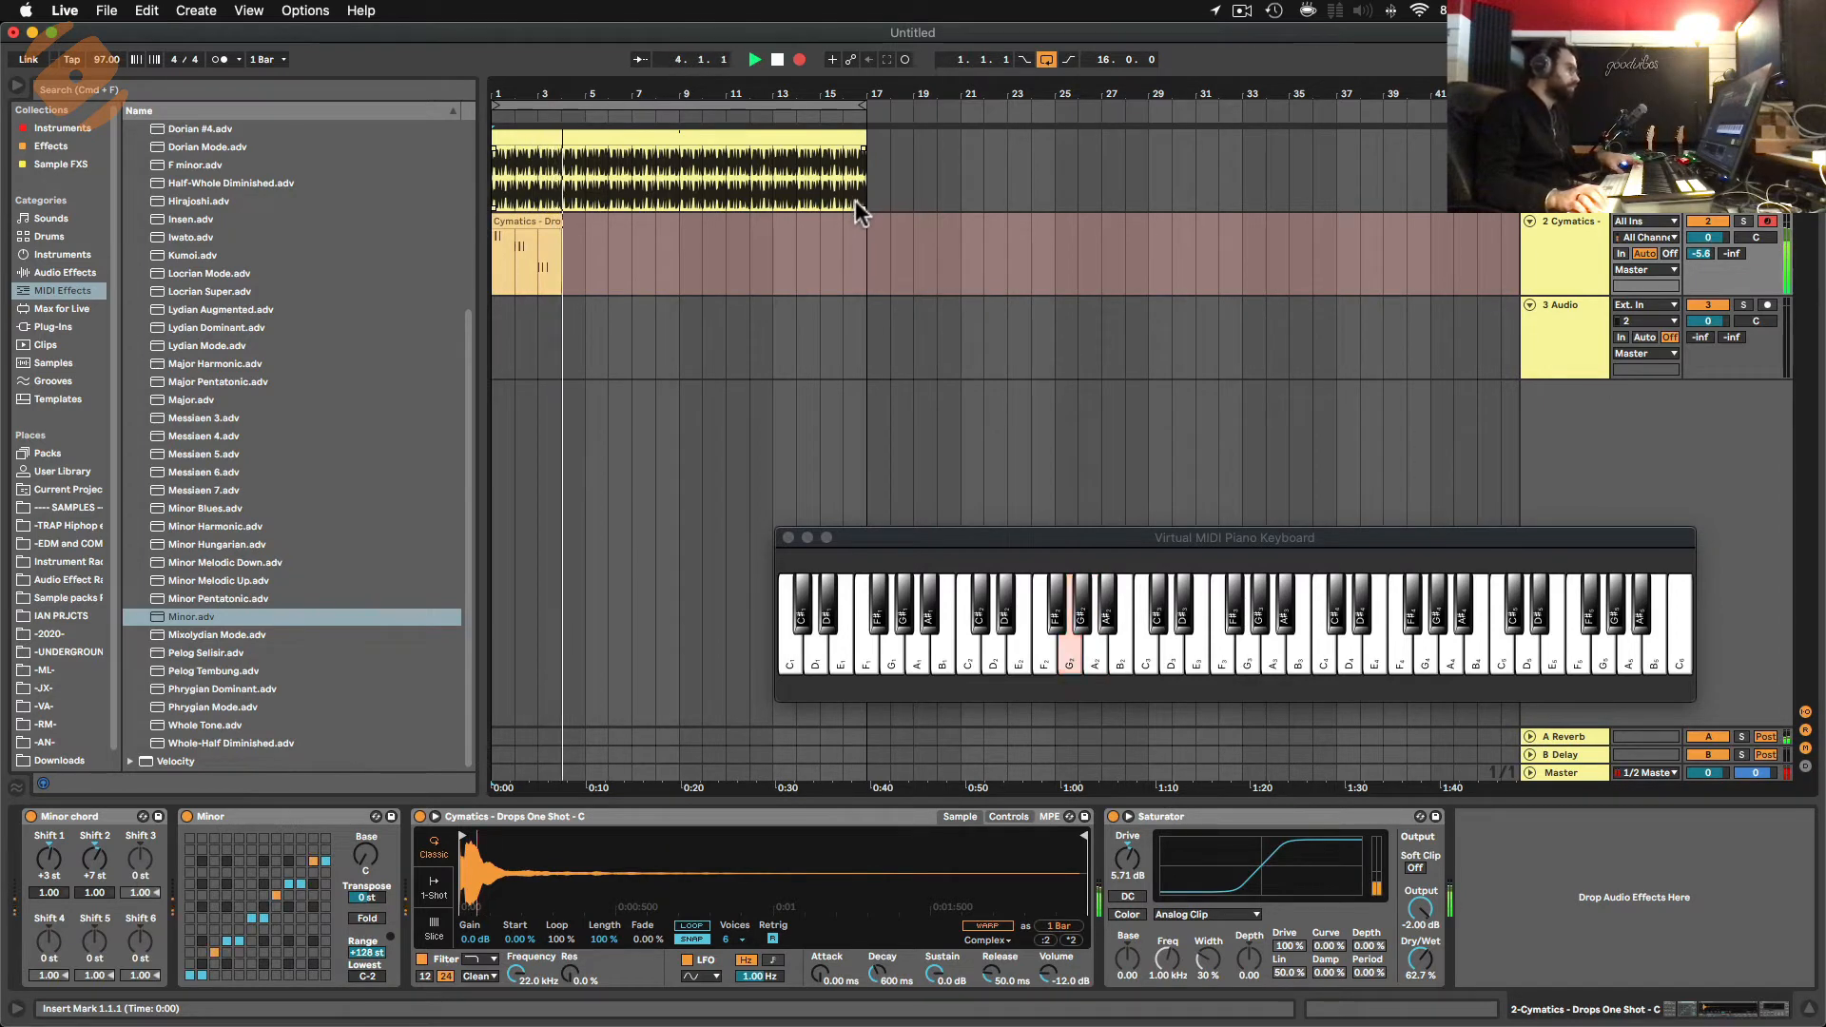
pyautogui.press('space')
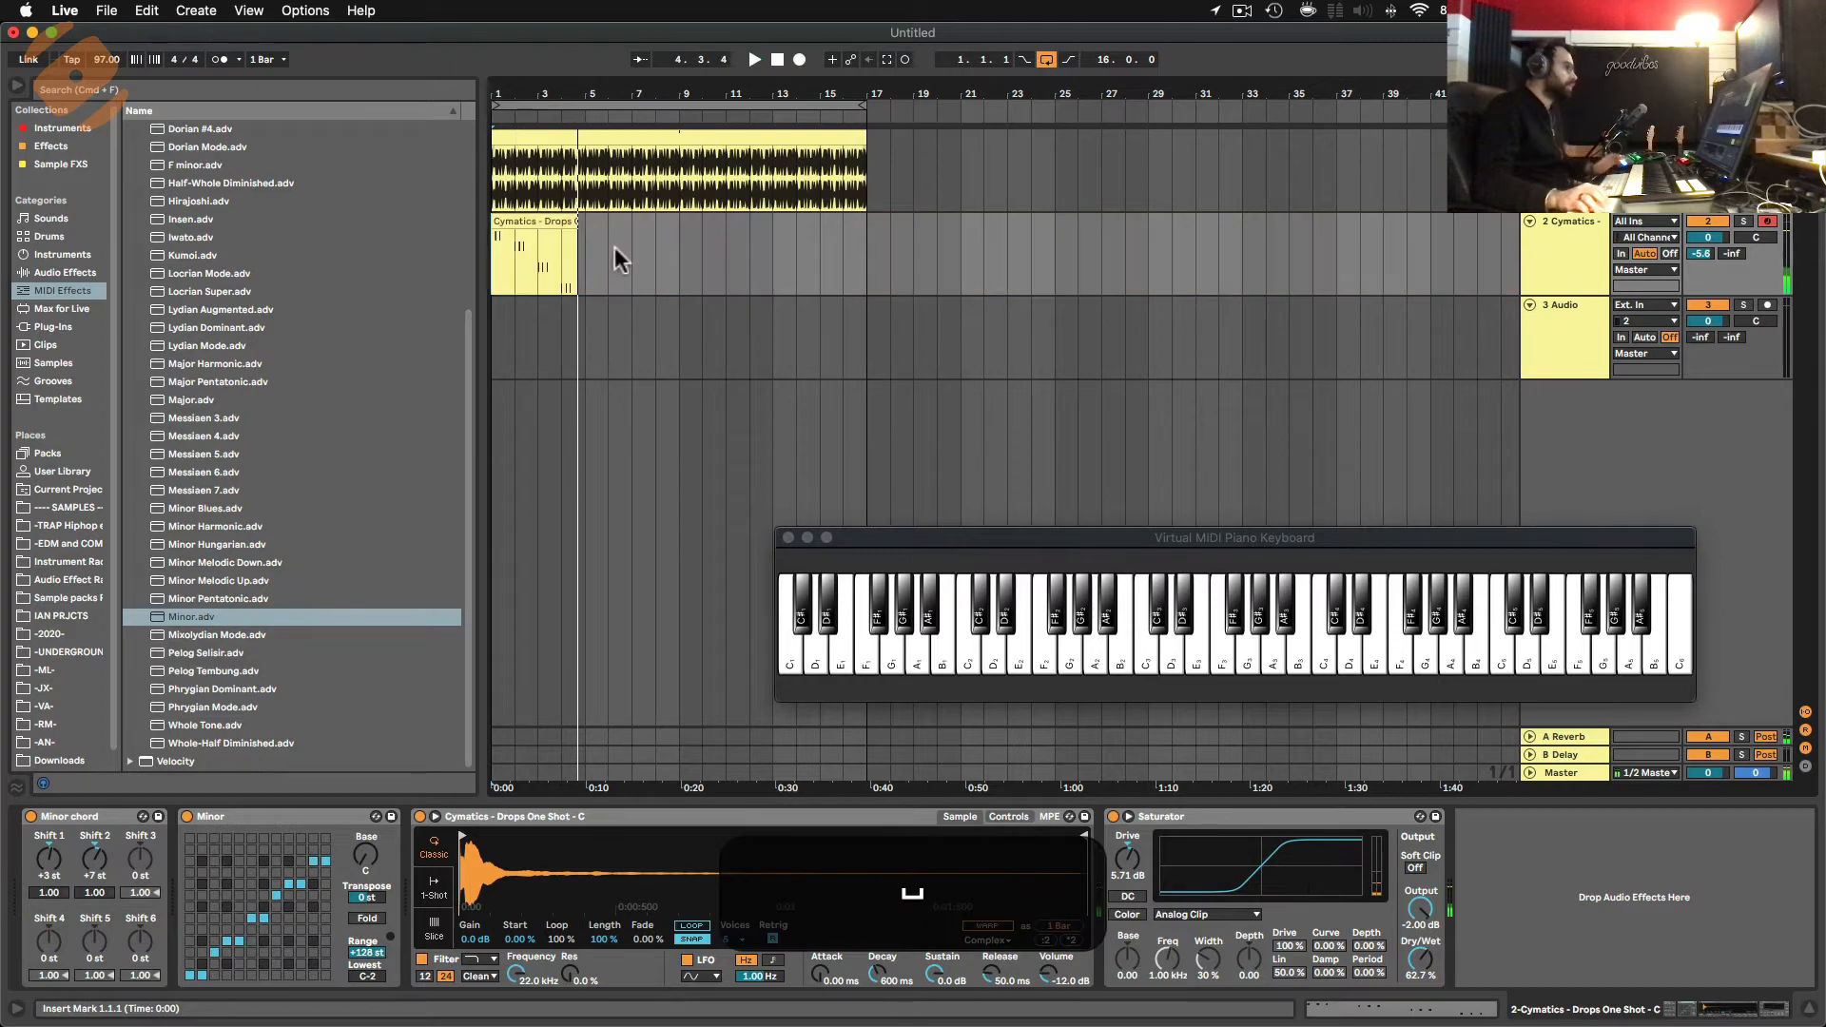
# Consolidate the recorded MIDI on the Cymatics track into a single four-bar clip from bar 1 to bar 5.
pyautogui.click(575, 253)
pyautogui.press('super+j')
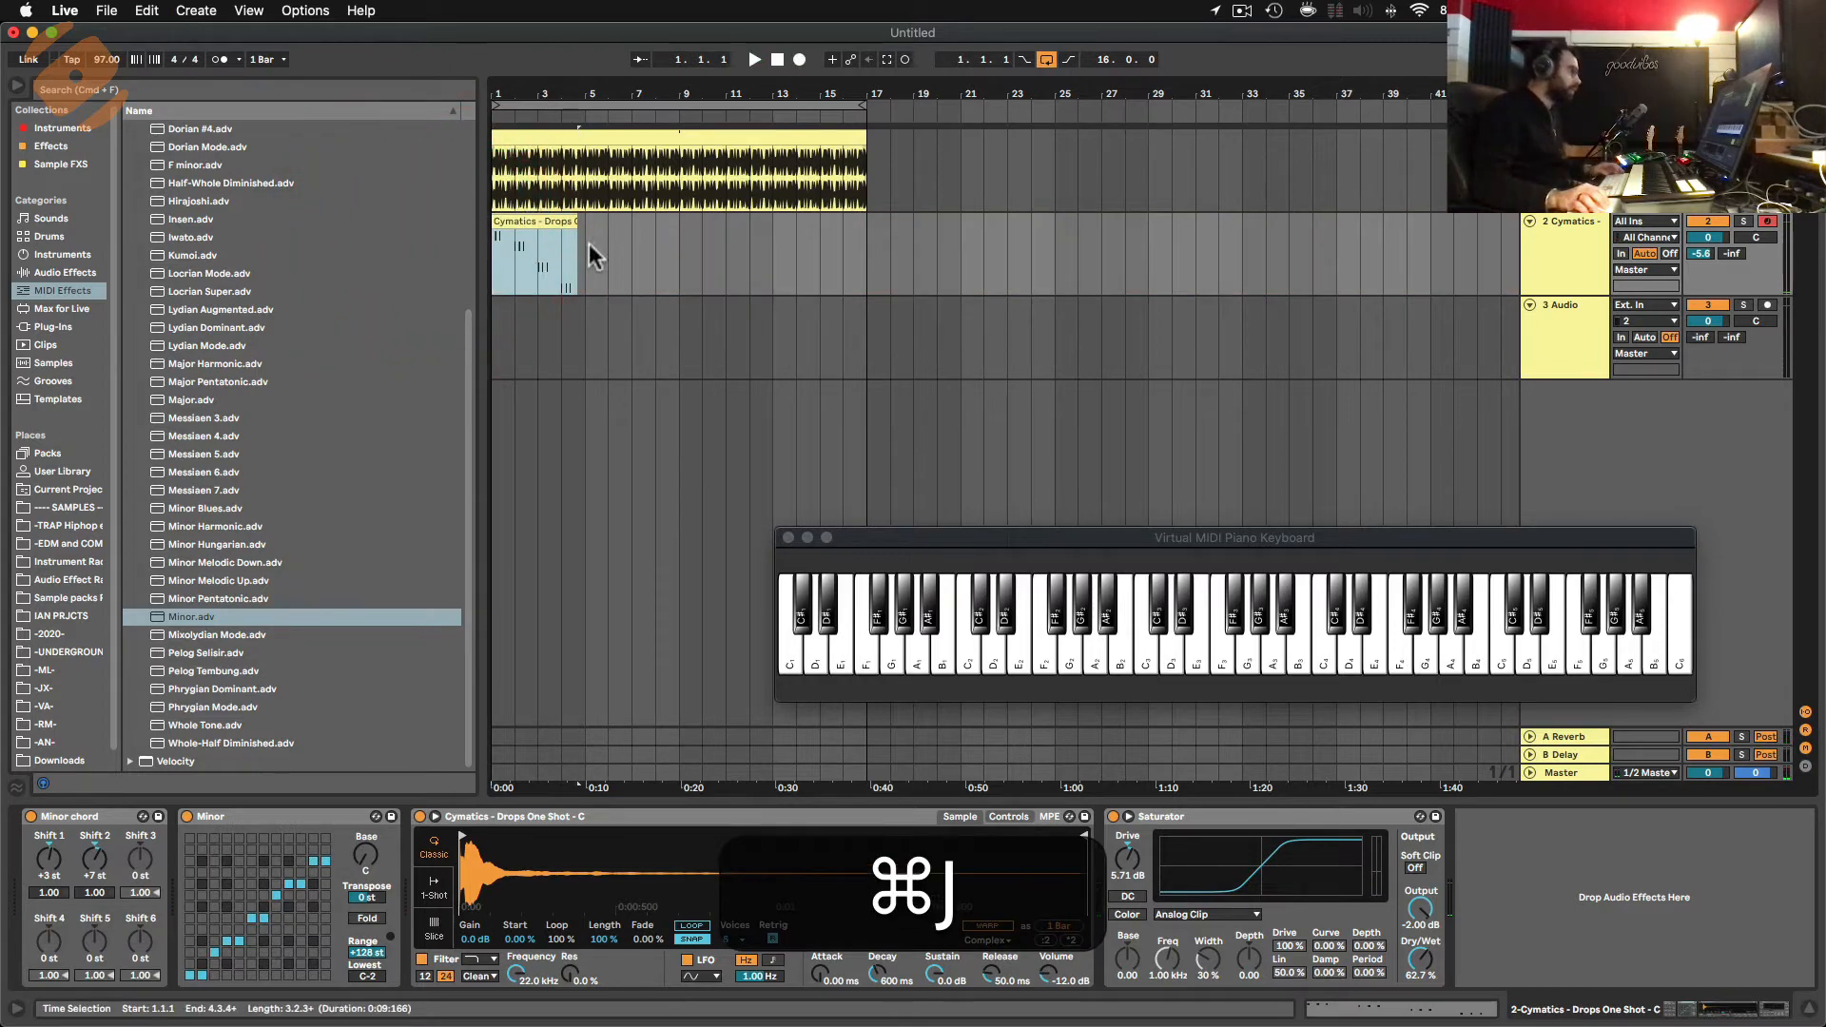
pyautogui.press('super+j')
# Open the four-bar clip's notes, quantize all of them and play the clip back.
pyautogui.doubleClick(544, 226)
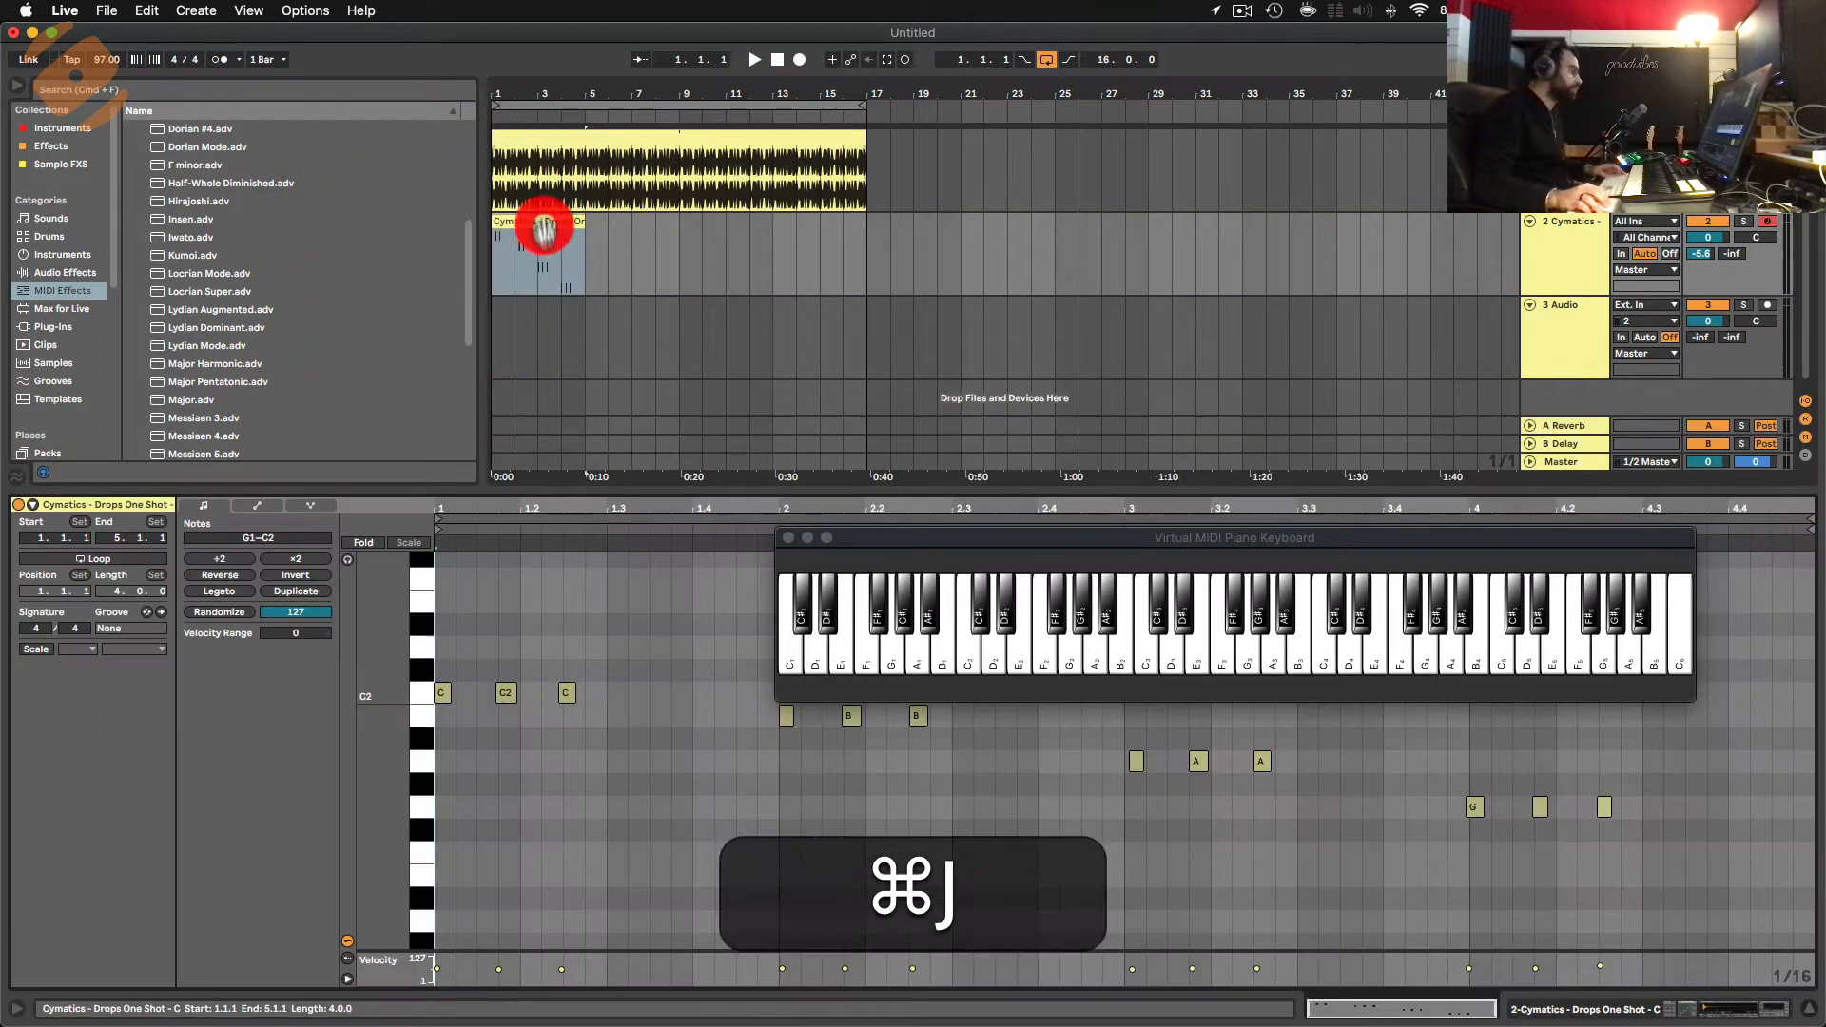
pyautogui.moveTo(949, 538); pyautogui.dragTo(911, 393)
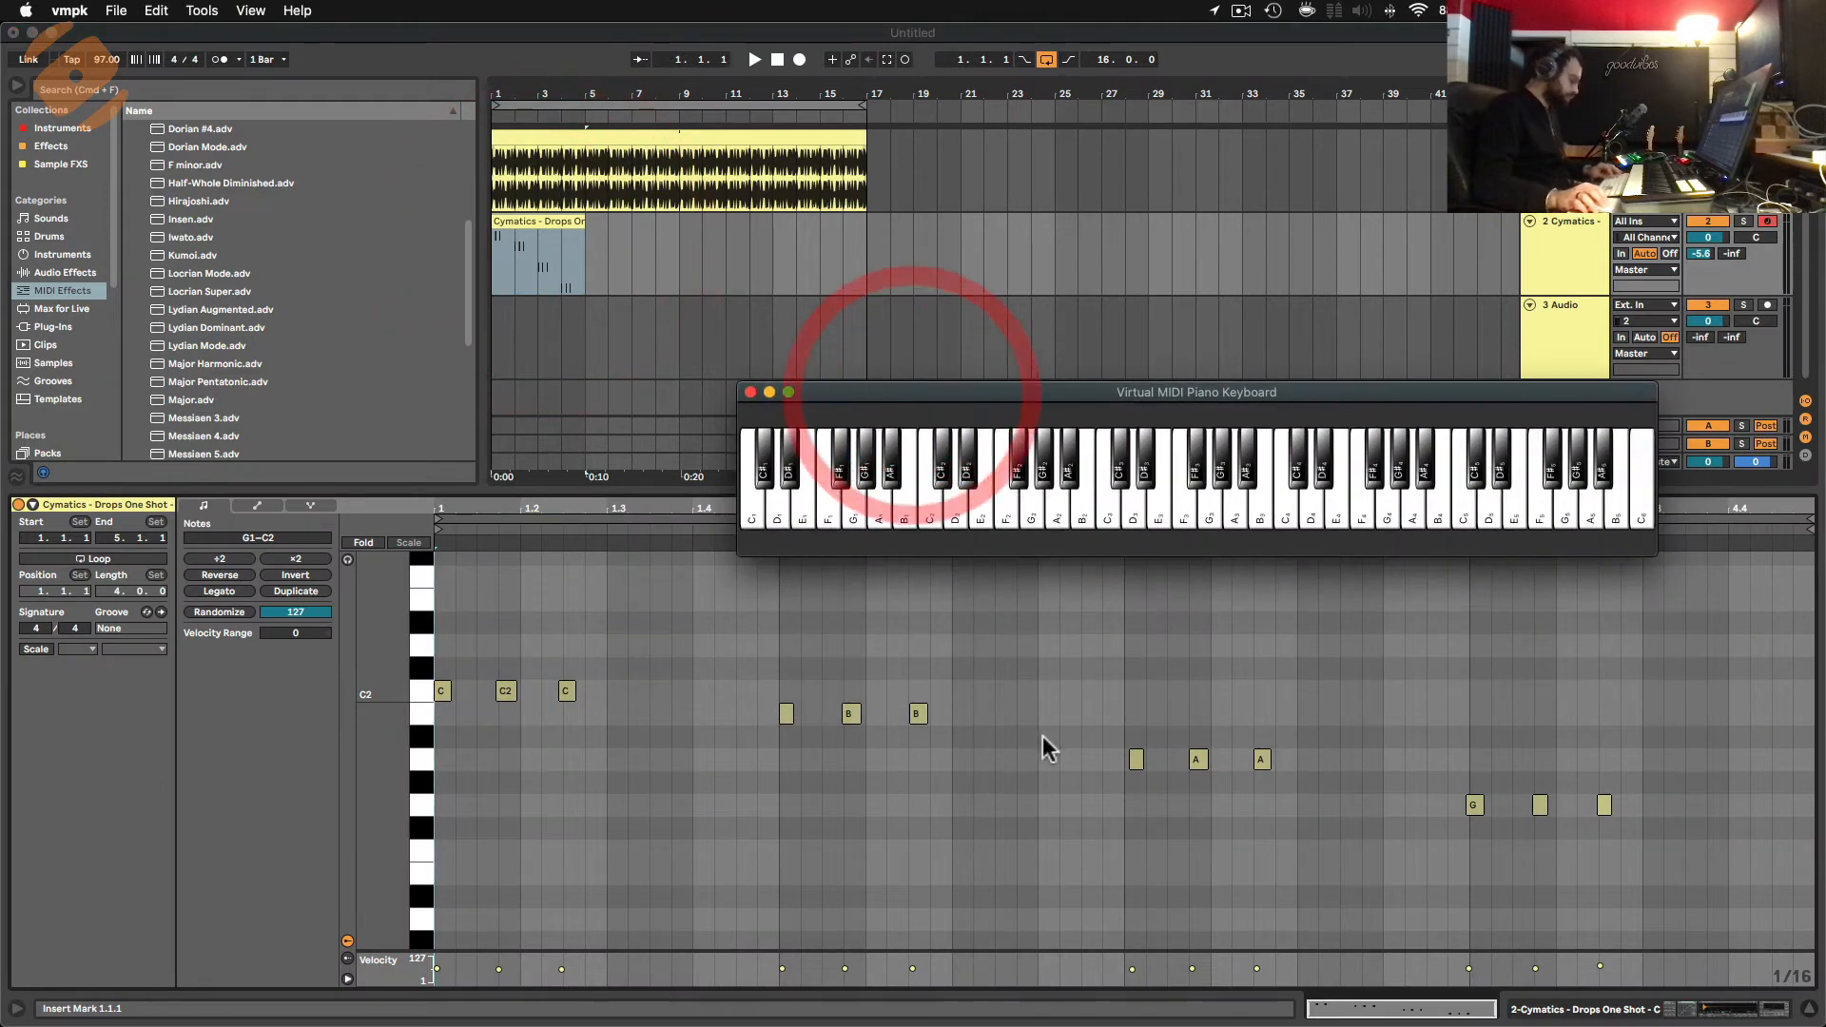
pyautogui.click(459, 658)
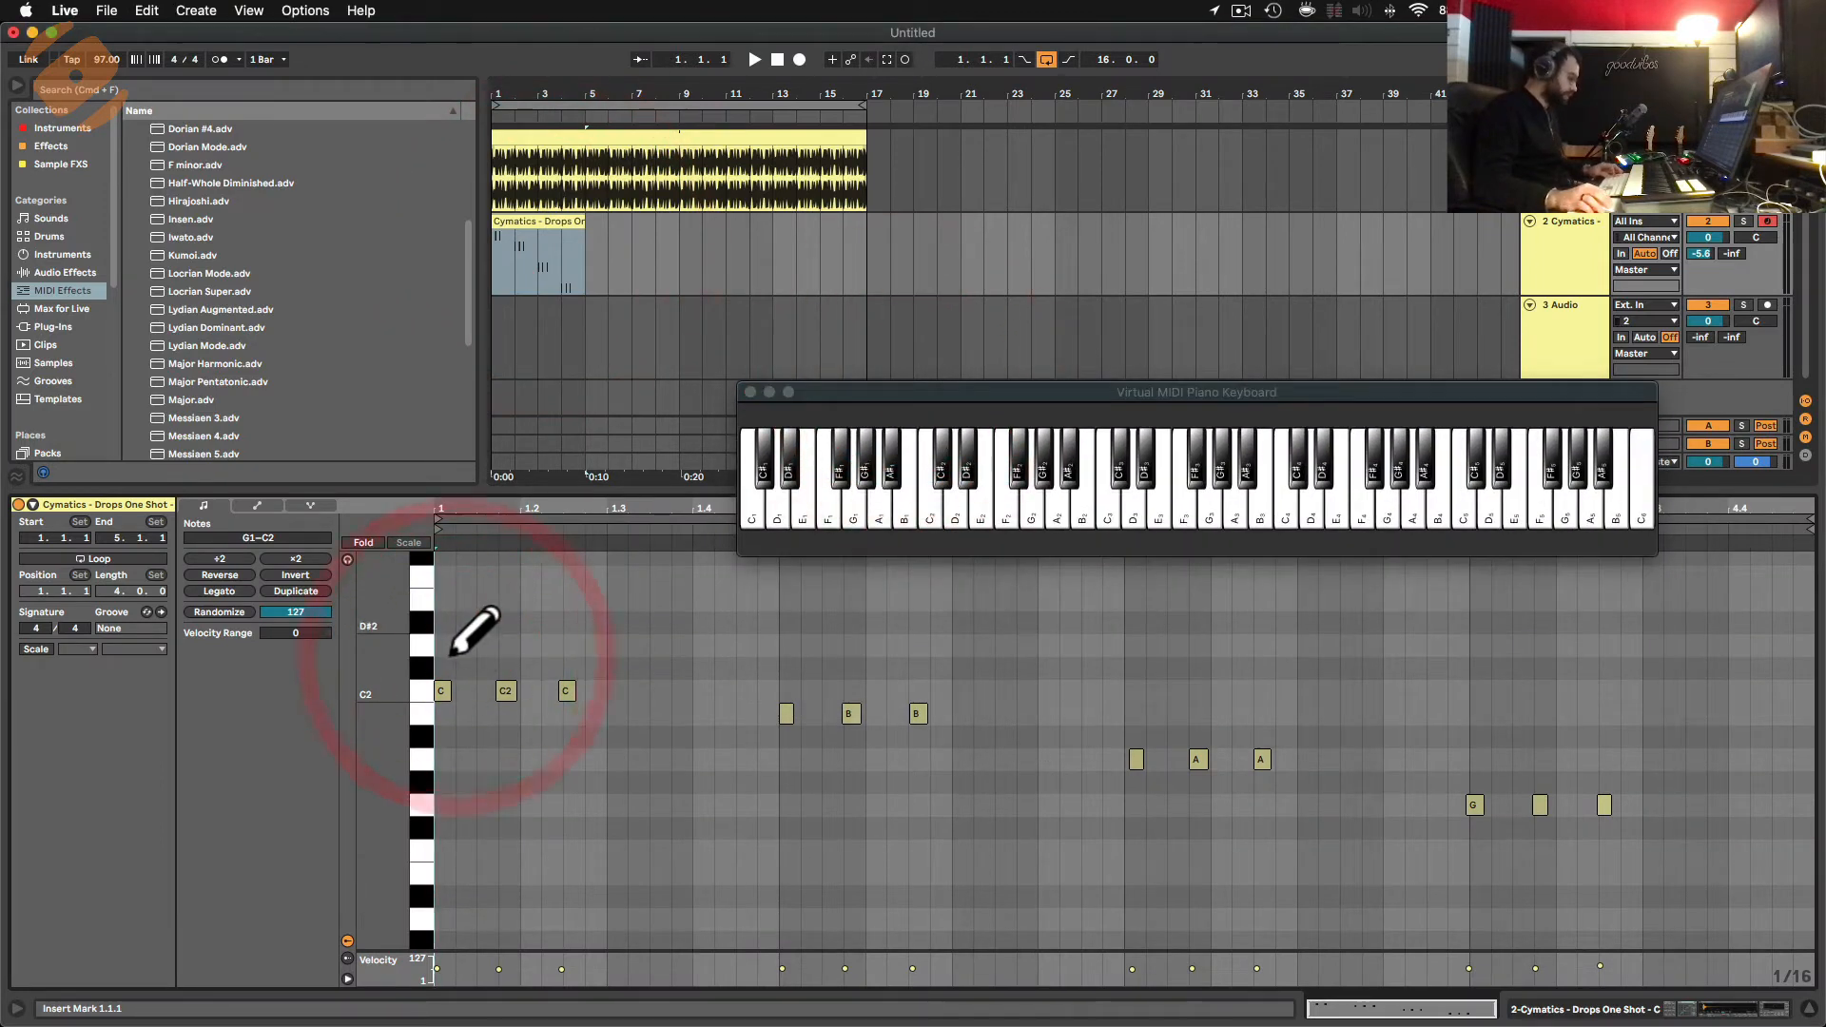
pyautogui.press('super+b')
pyautogui.press('super+a')
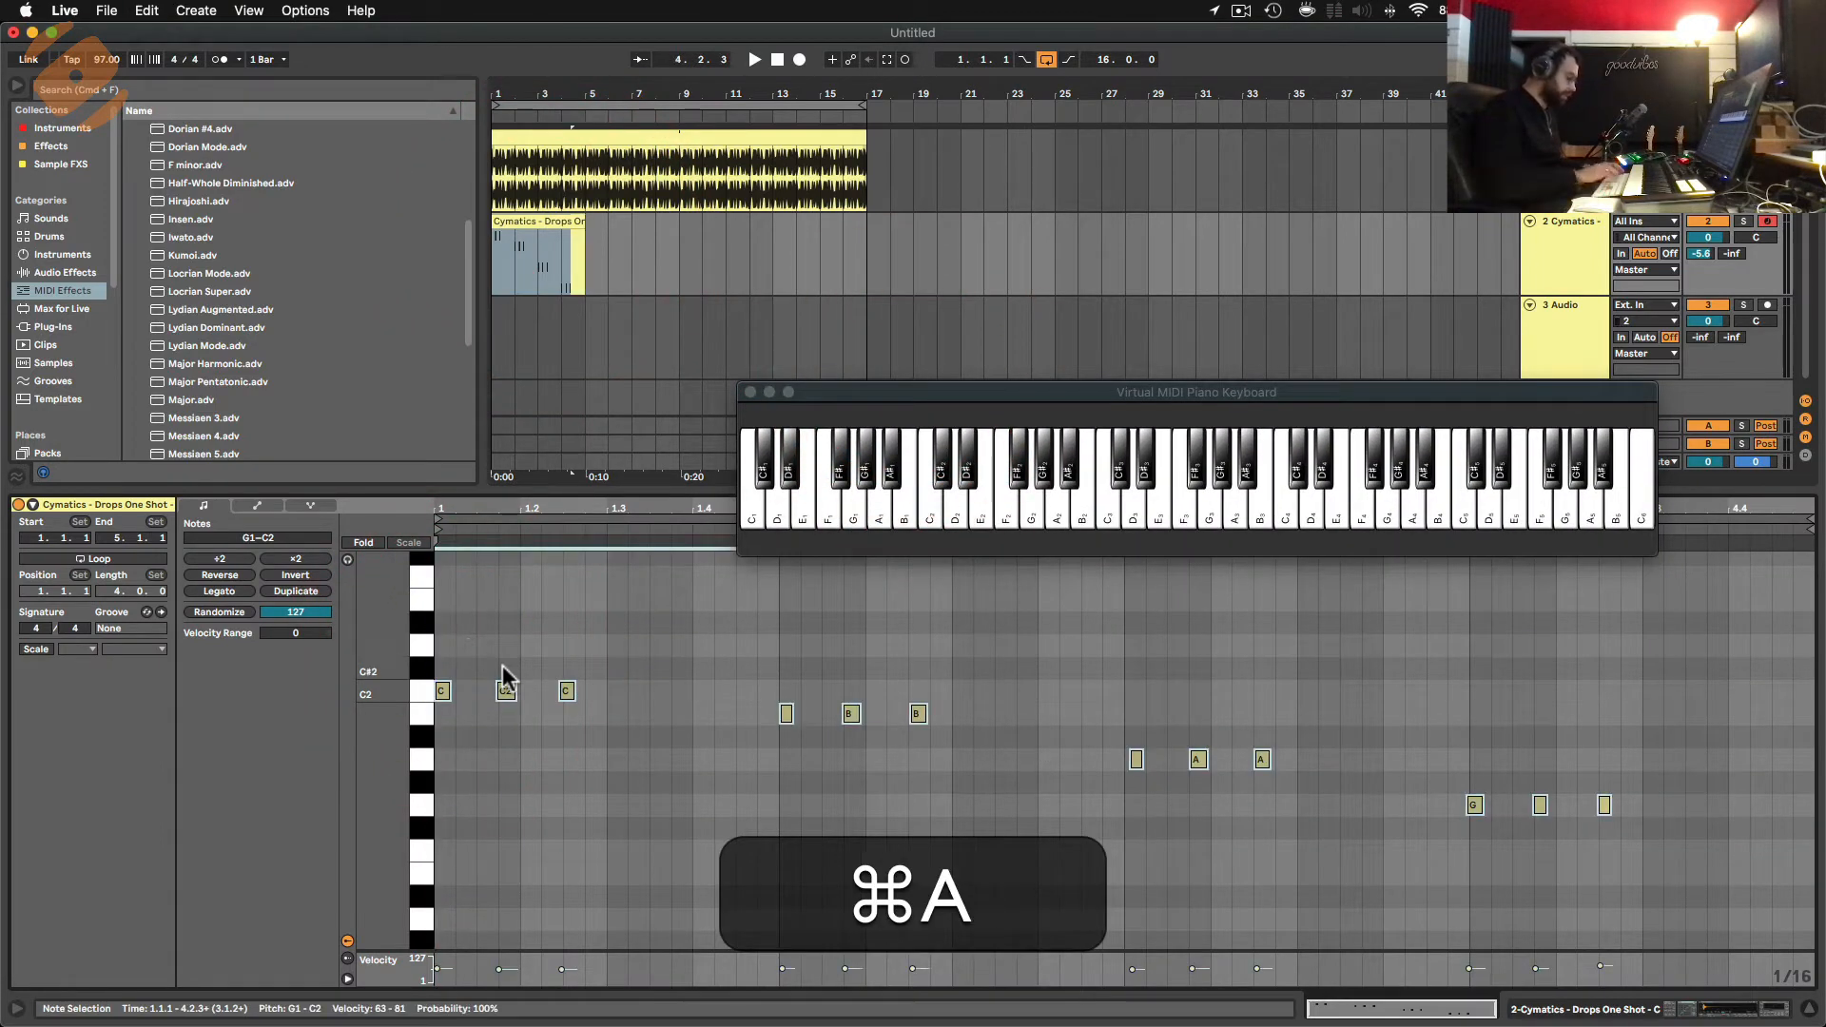
pyautogui.press('super+u')
pyautogui.press('space')
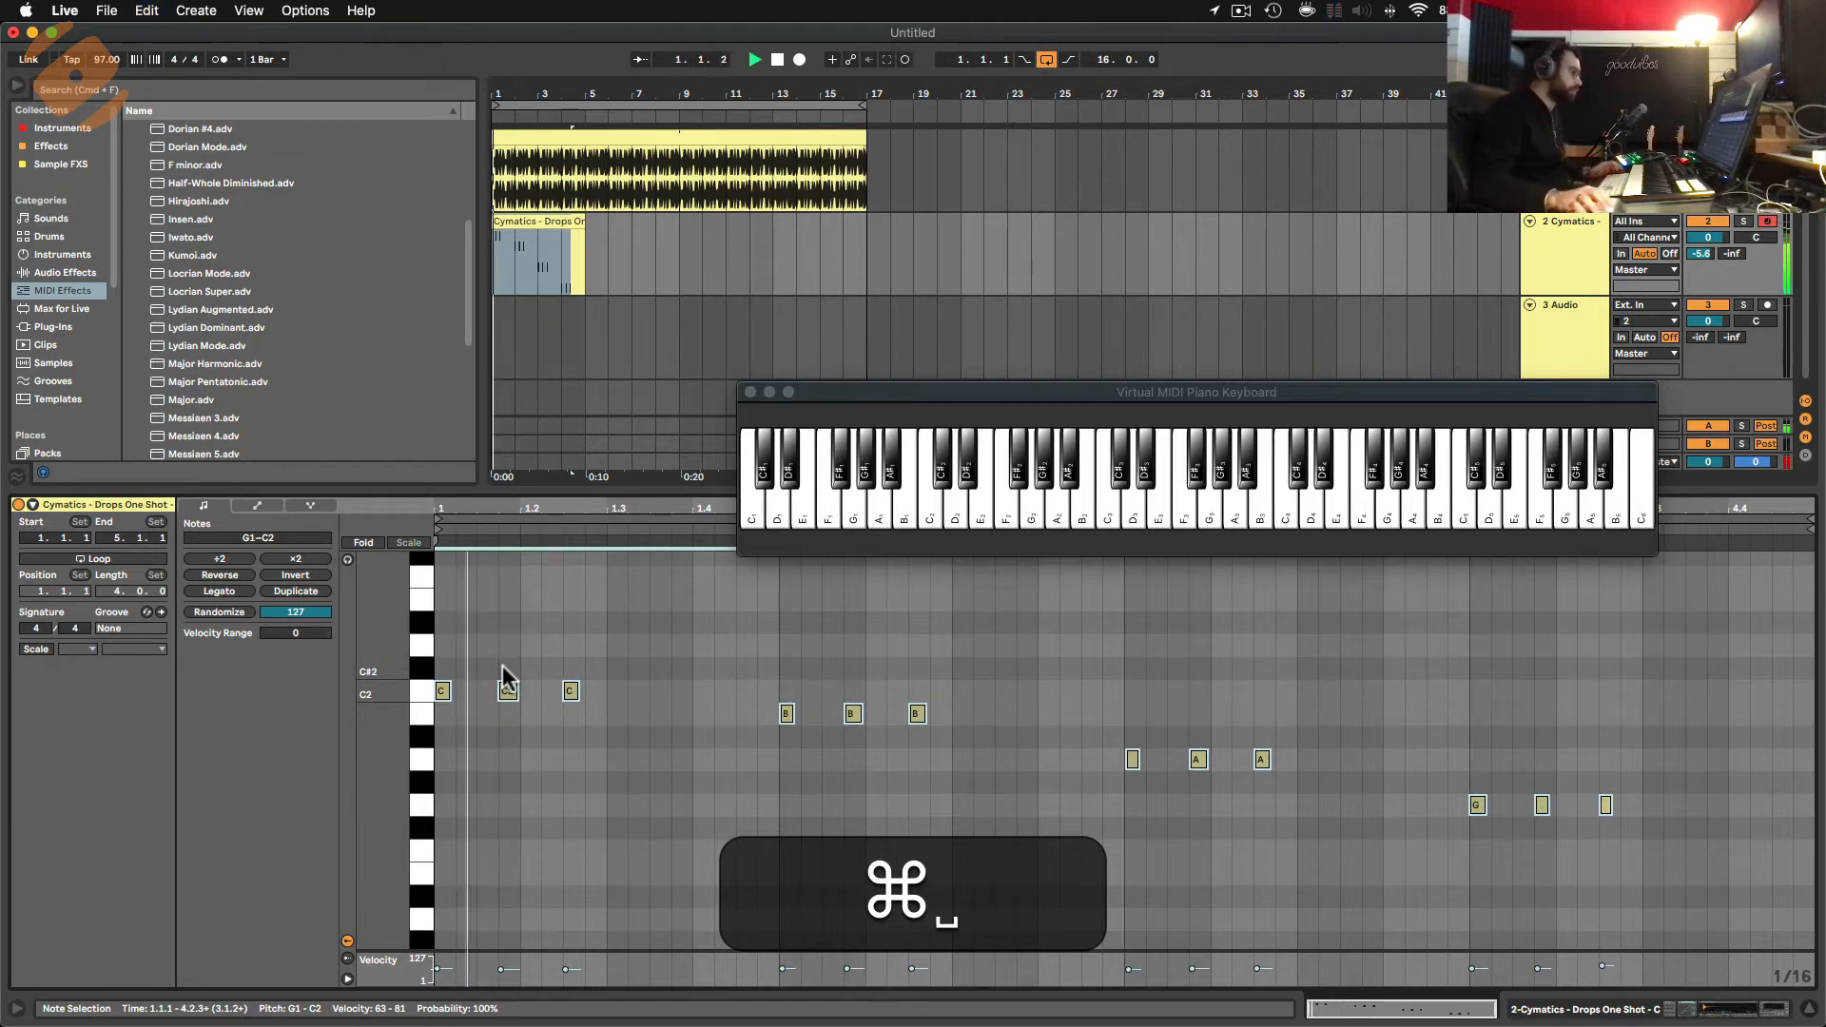
# Check the quantized notes of the recorded clip against the Cymatics track's device chain.
pyautogui.hotkey('shift', 'Tab')
pyautogui.moveTo(1300, 390); pyautogui.dragTo(1247, 541)
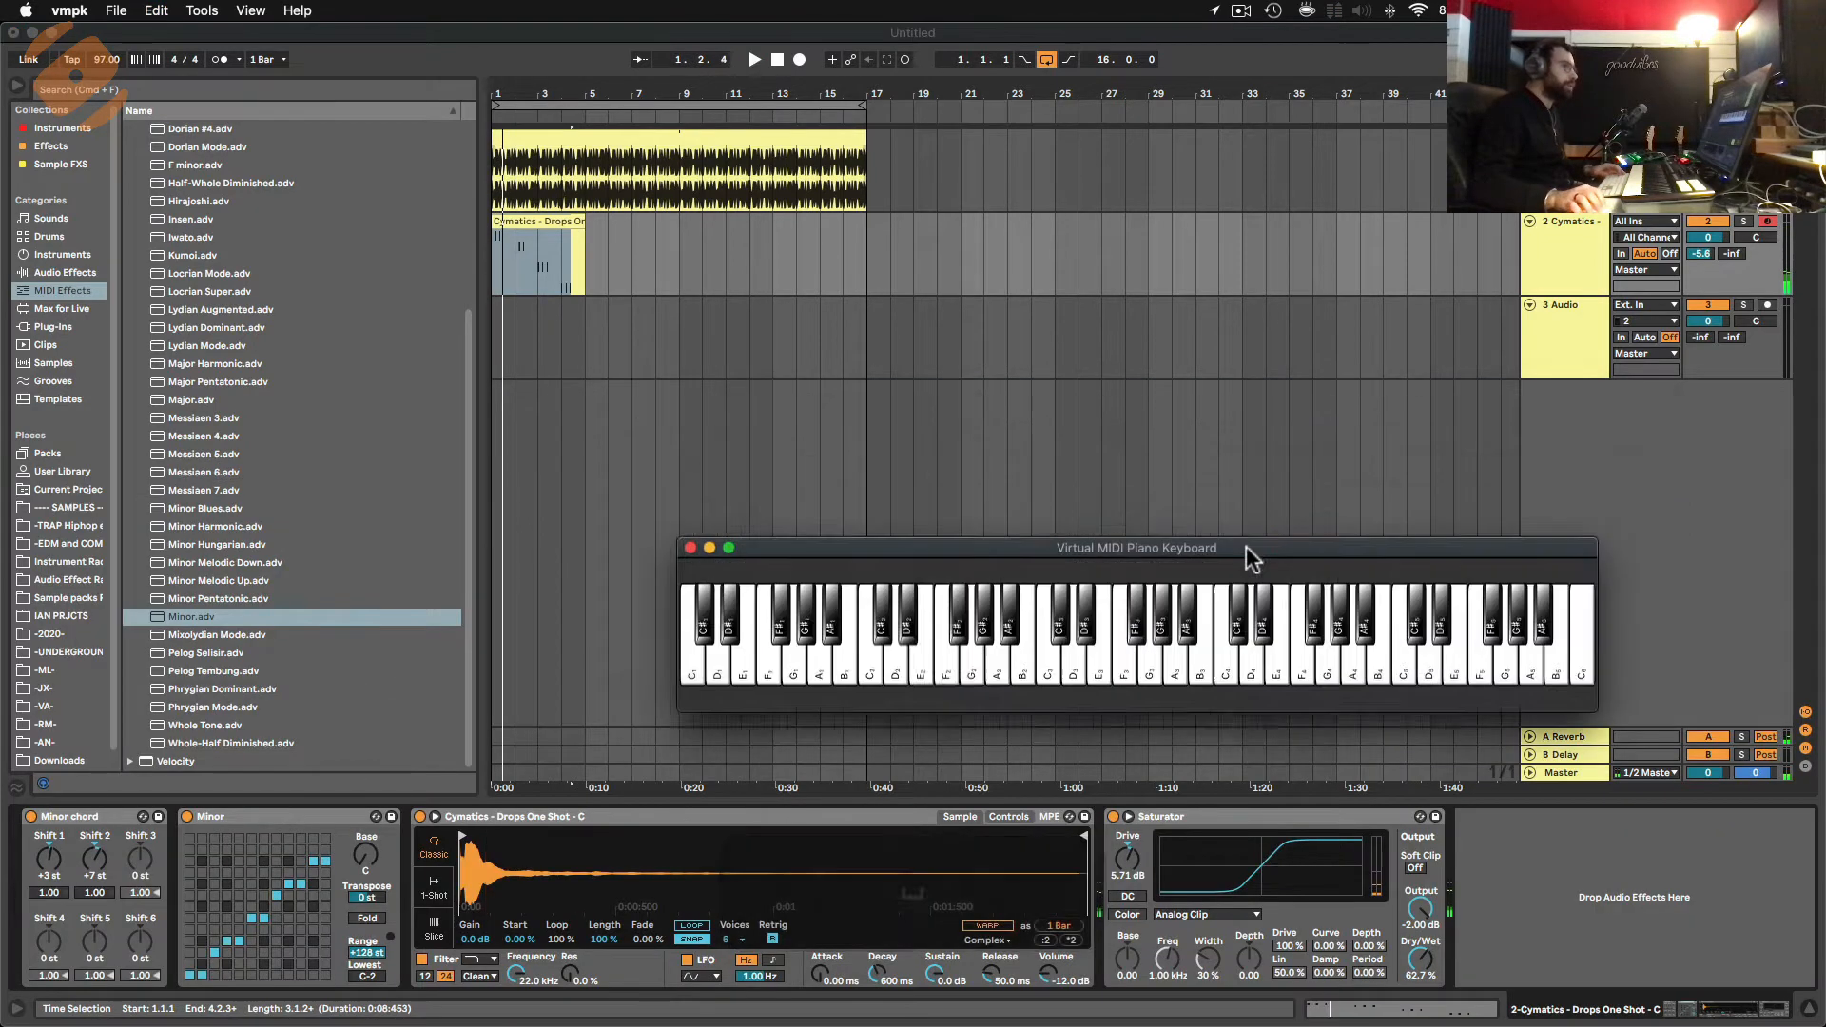
pyautogui.click(1565, 246)
pyautogui.doubleClick(539, 218)
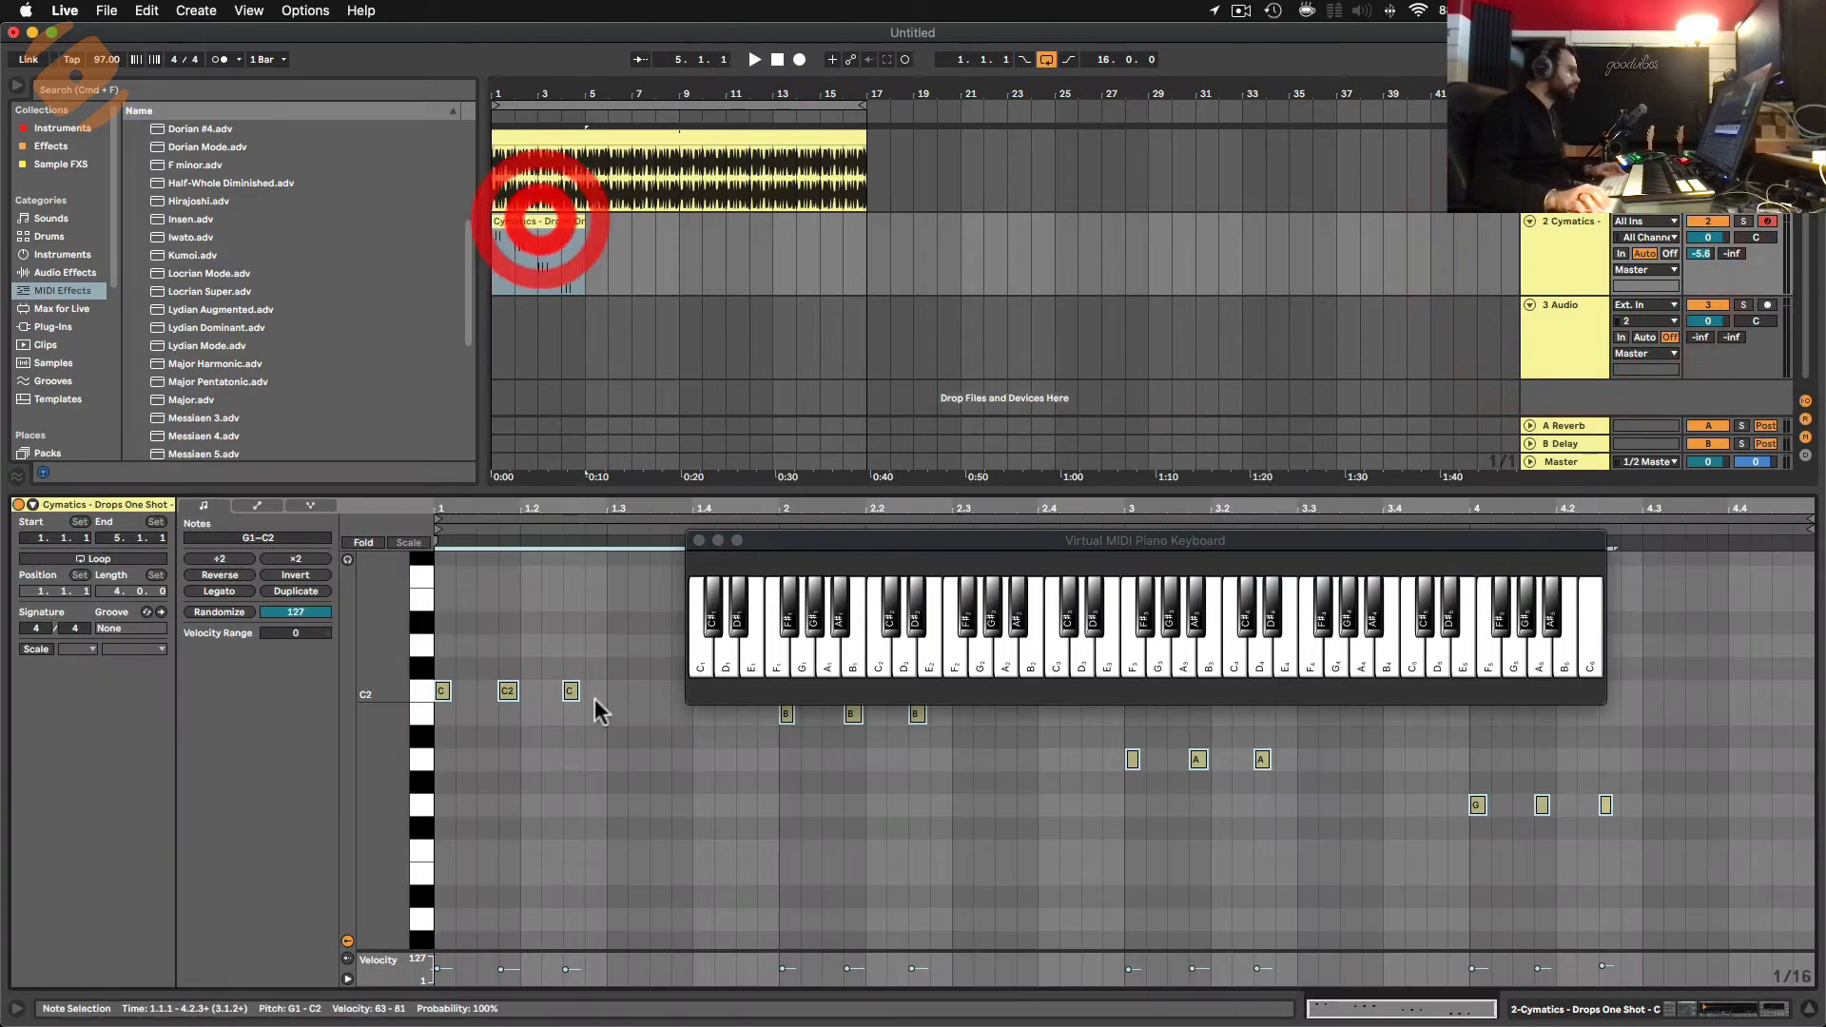
pyautogui.click(951, 723)
pyautogui.moveTo(946, 544); pyautogui.dragTo(944, 442)
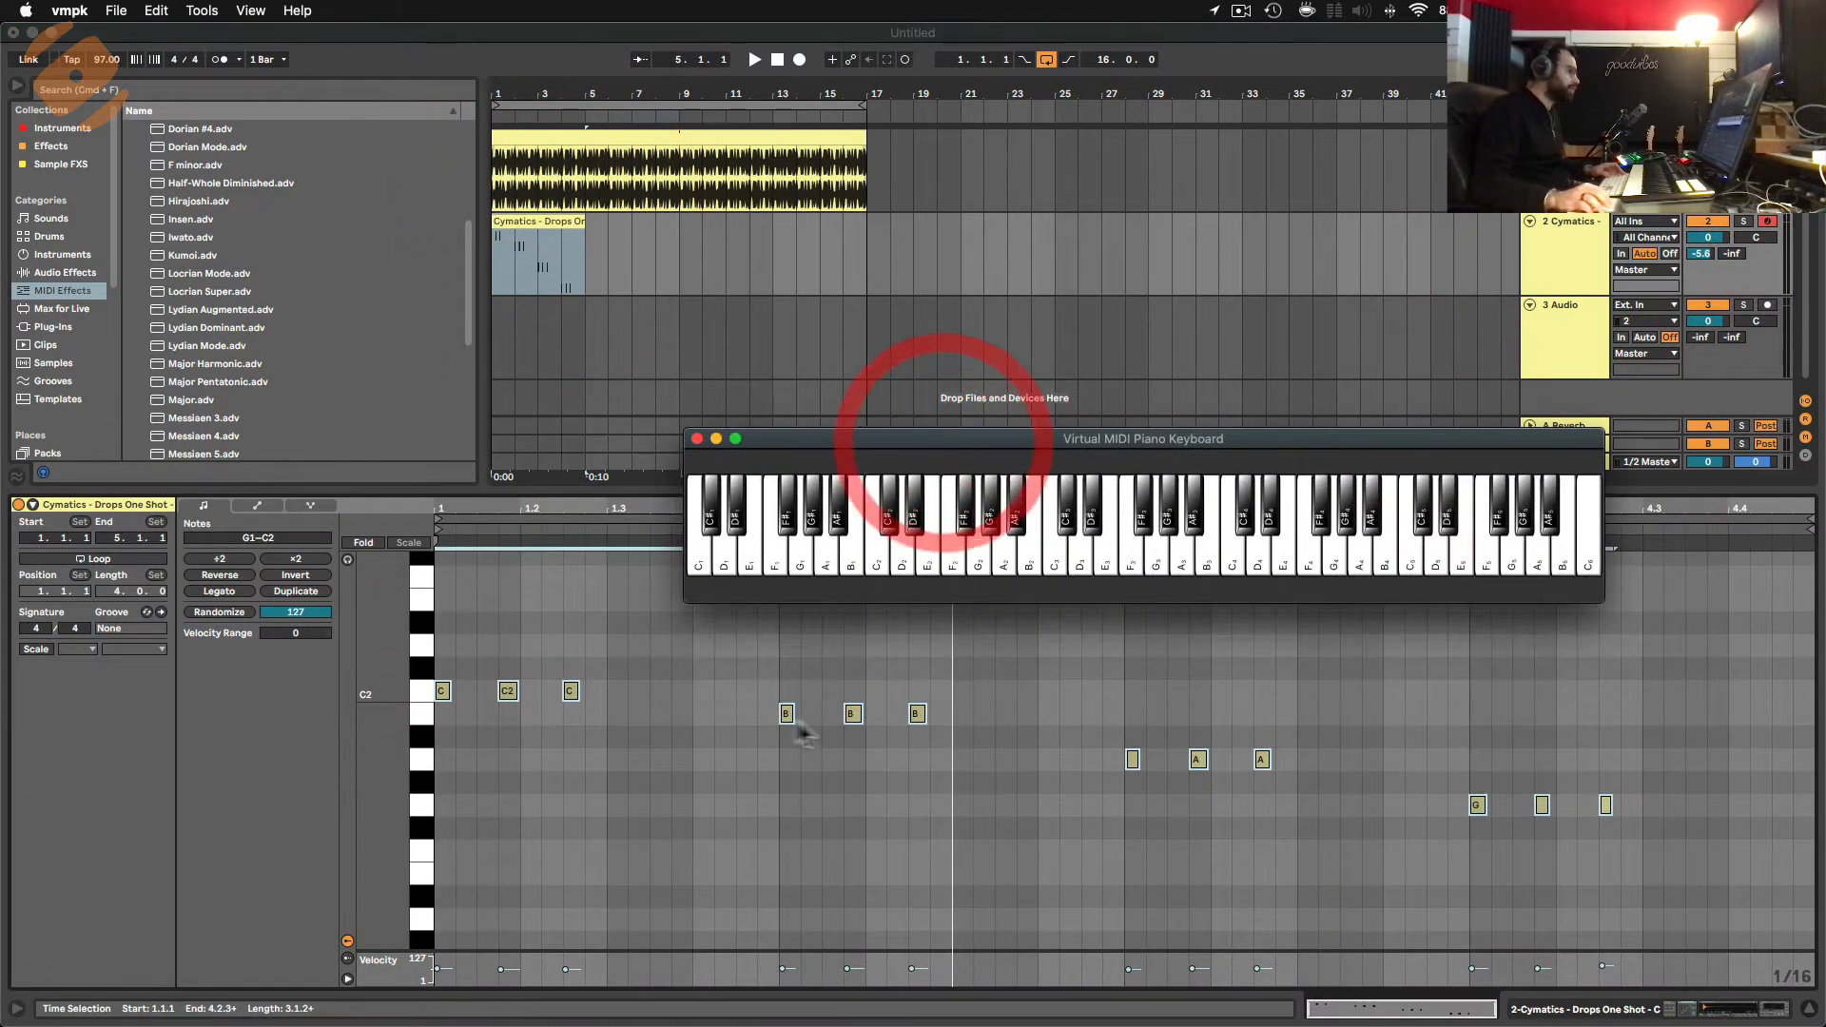
pyautogui.hotkey('shift', 'Tab')
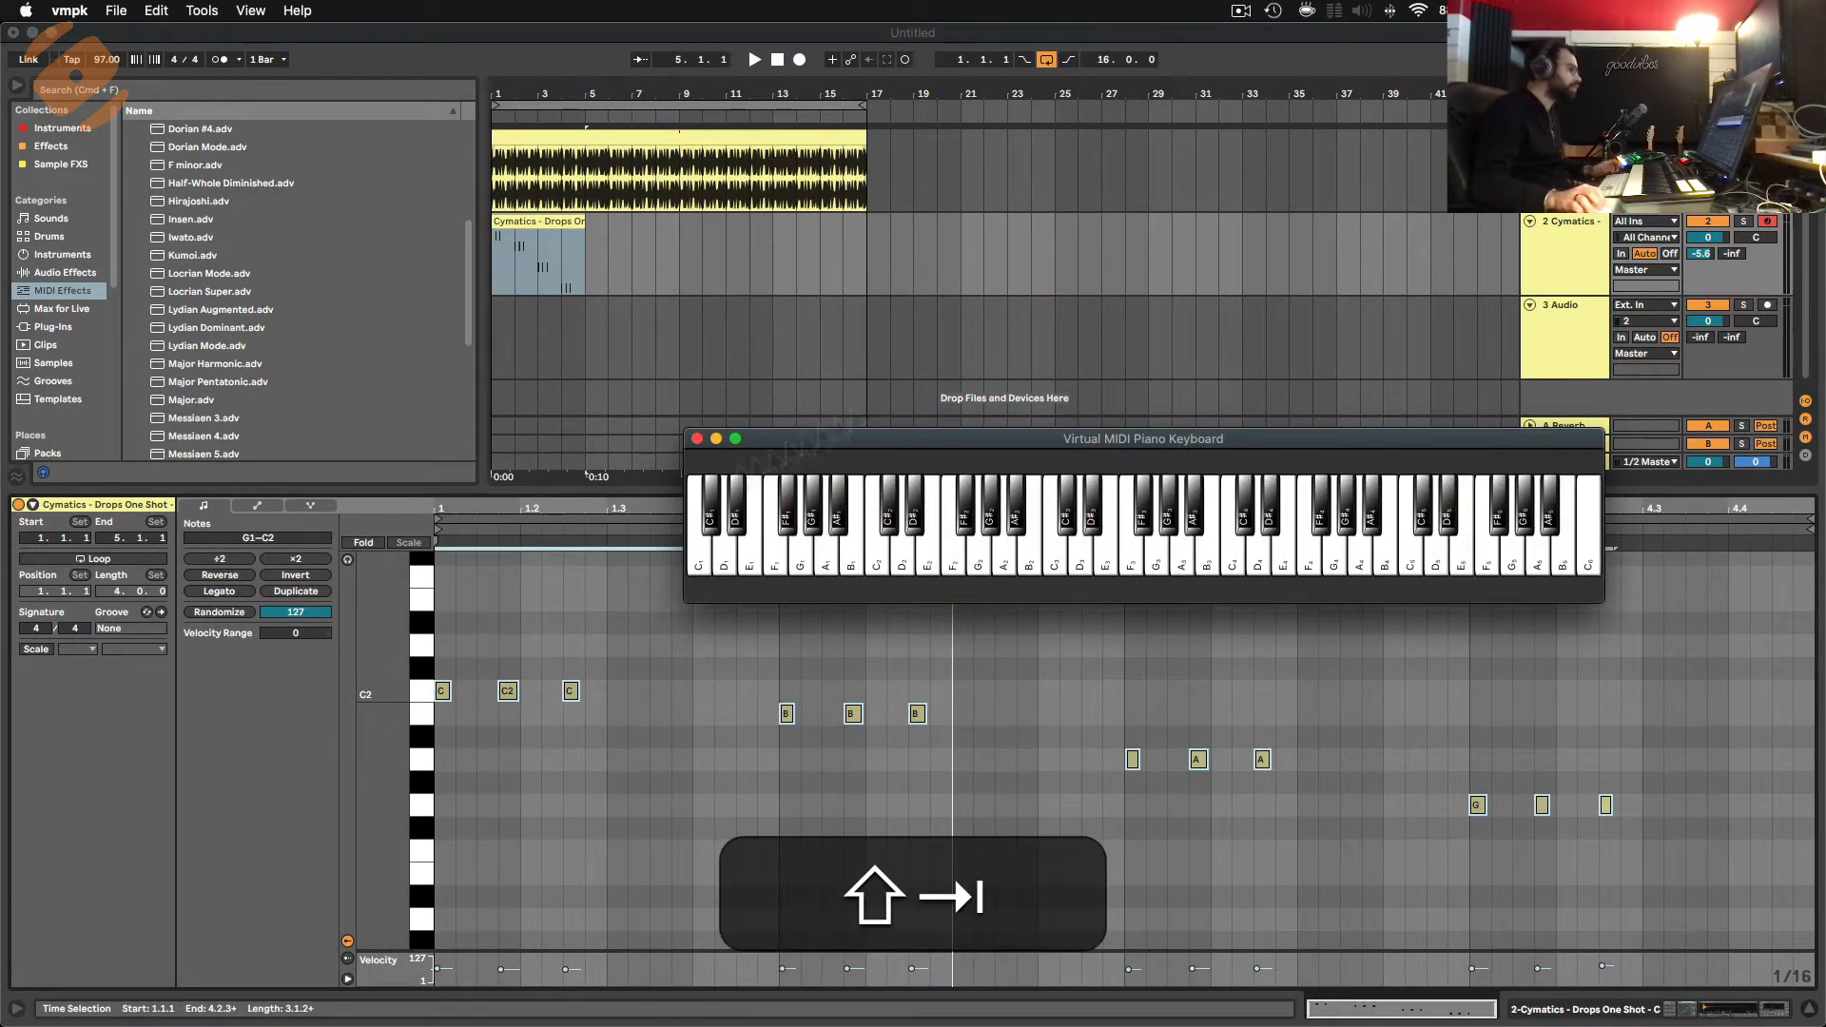
pyautogui.click(1563, 257)
pyautogui.click(1558, 328)
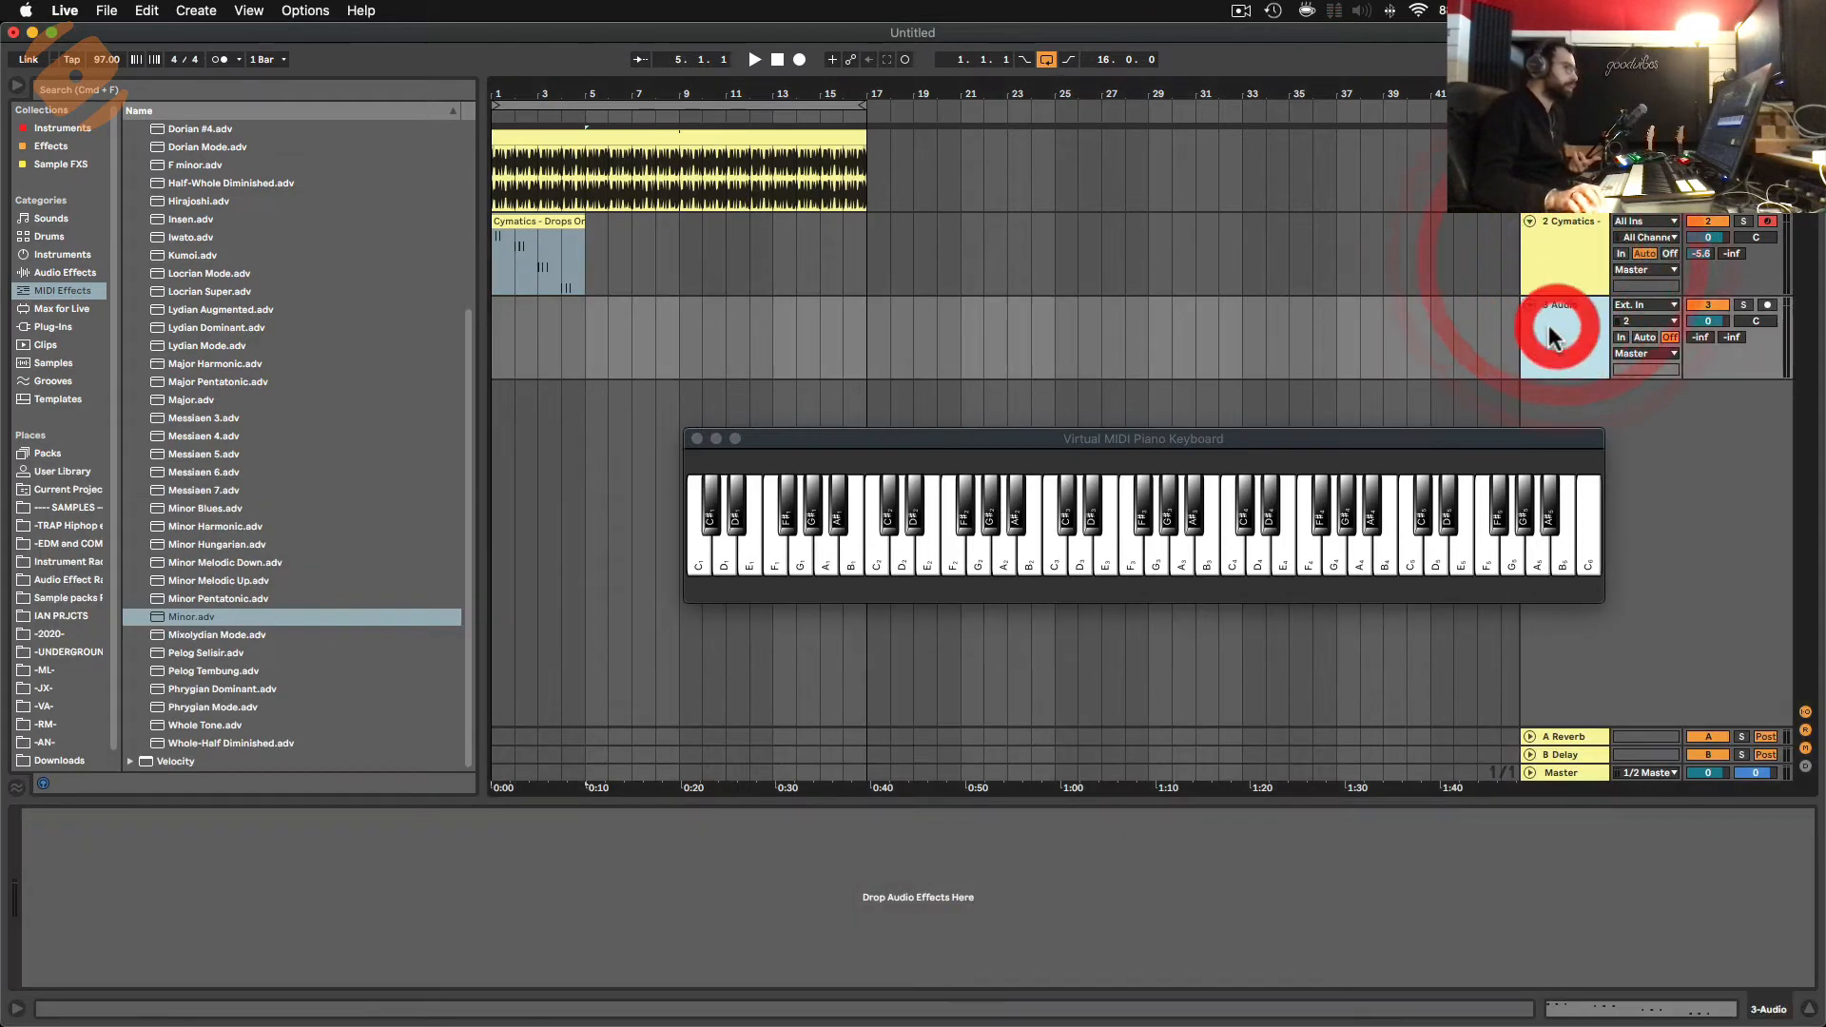
# Insert a MIDI track directly below the Cymatics track and unfold it to show its routing.
pyautogui.click(1560, 284)
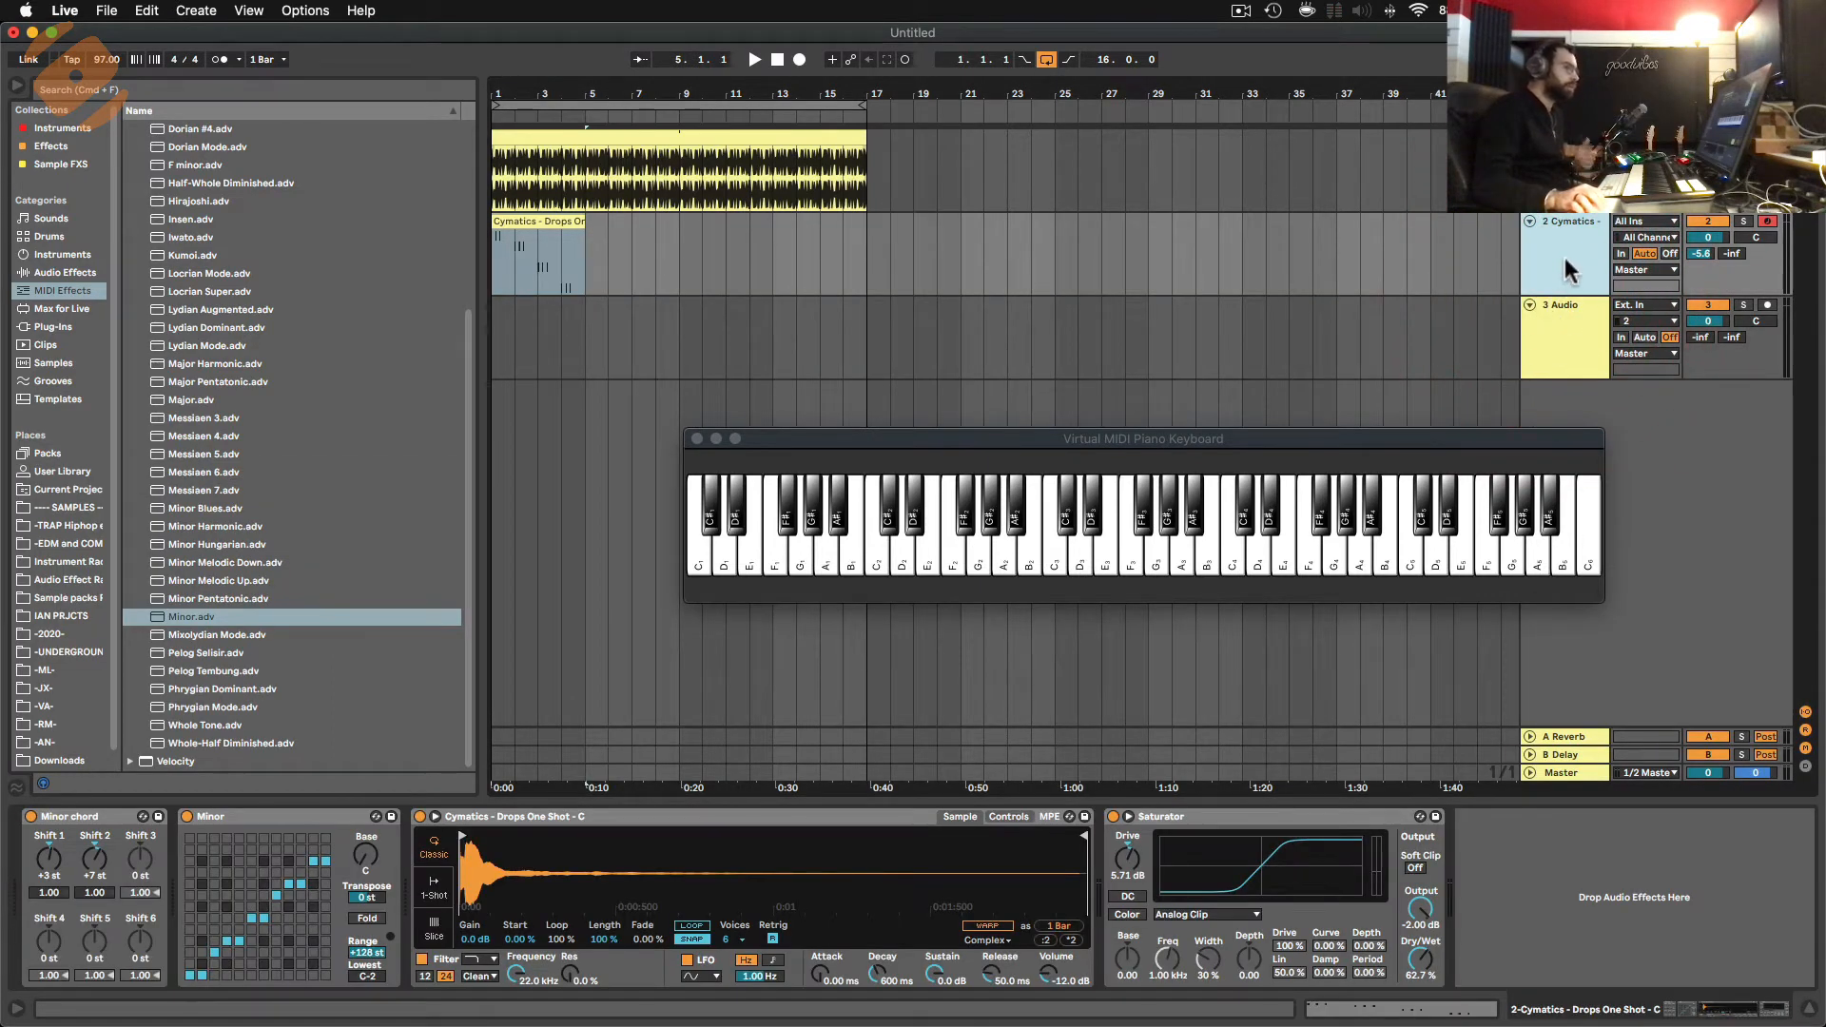
pyautogui.rightClick(1565, 275)
pyautogui.click(1630, 411)
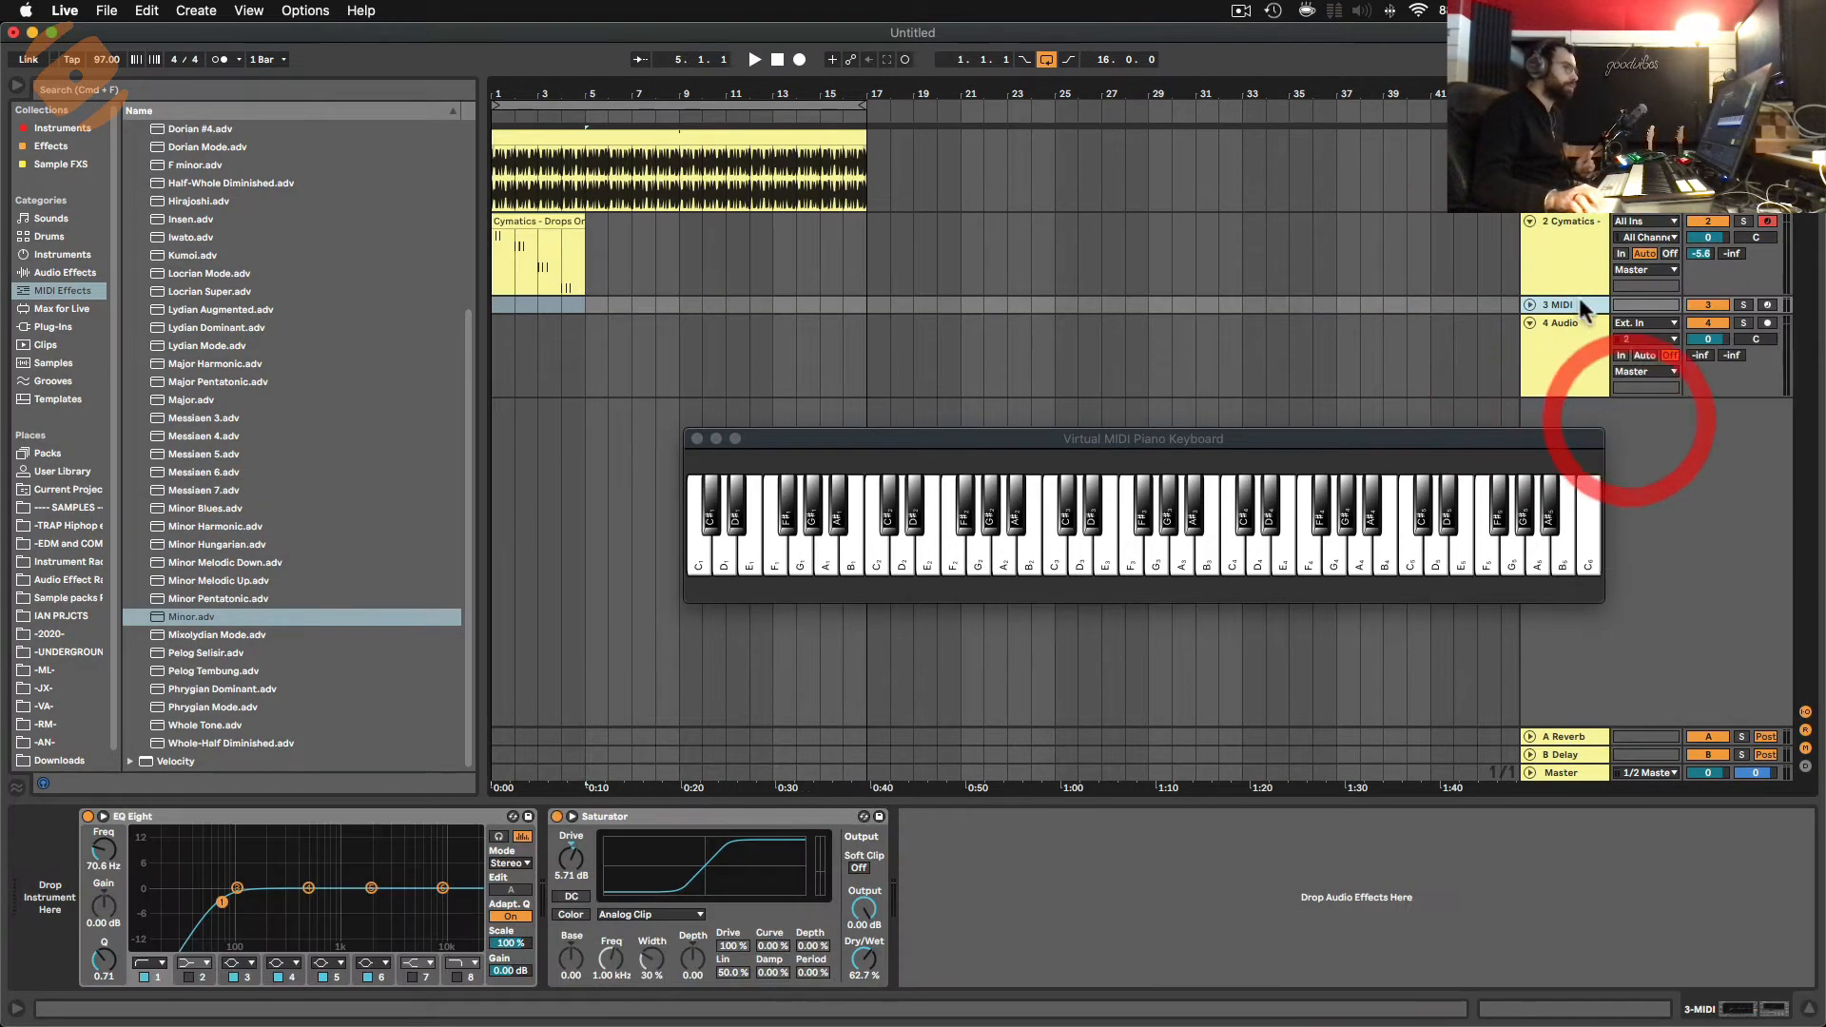
pyautogui.click(1530, 306)
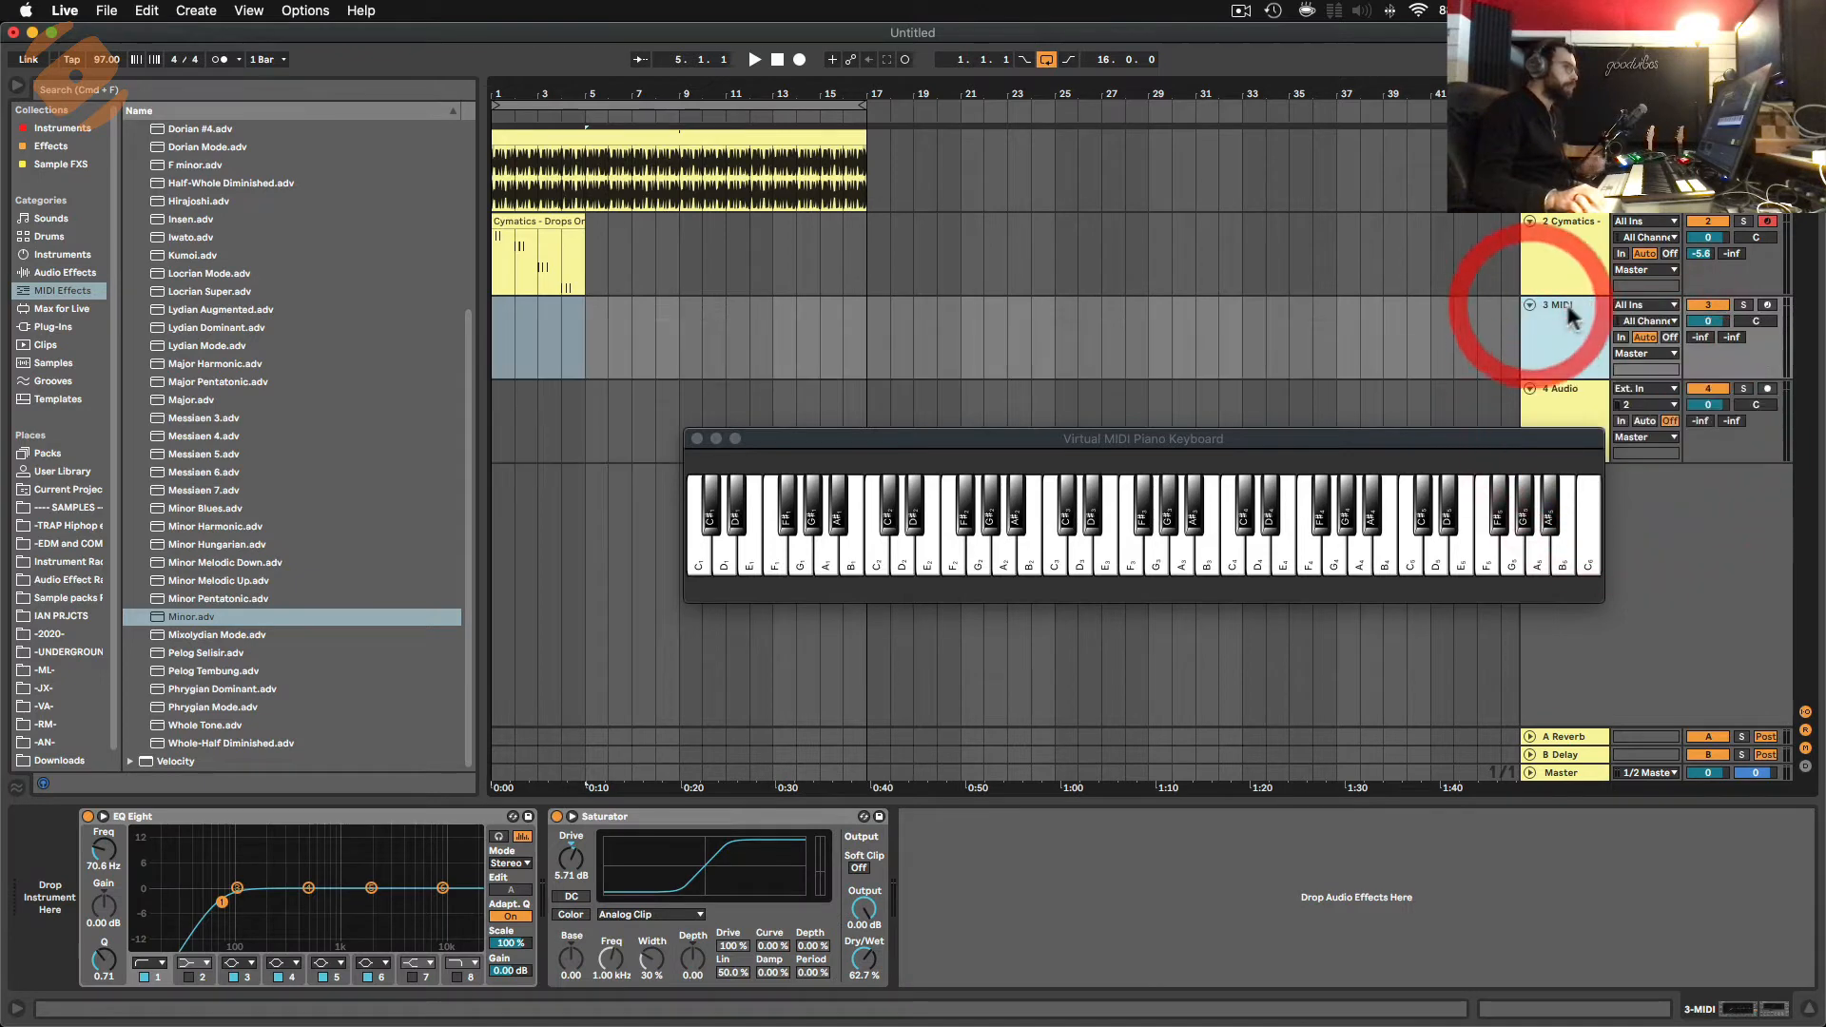
# Set the new MIDI track's input to 2-Cymatics with the Post FX signal.
pyautogui.click(1653, 307)
pyautogui.click(1647, 306)
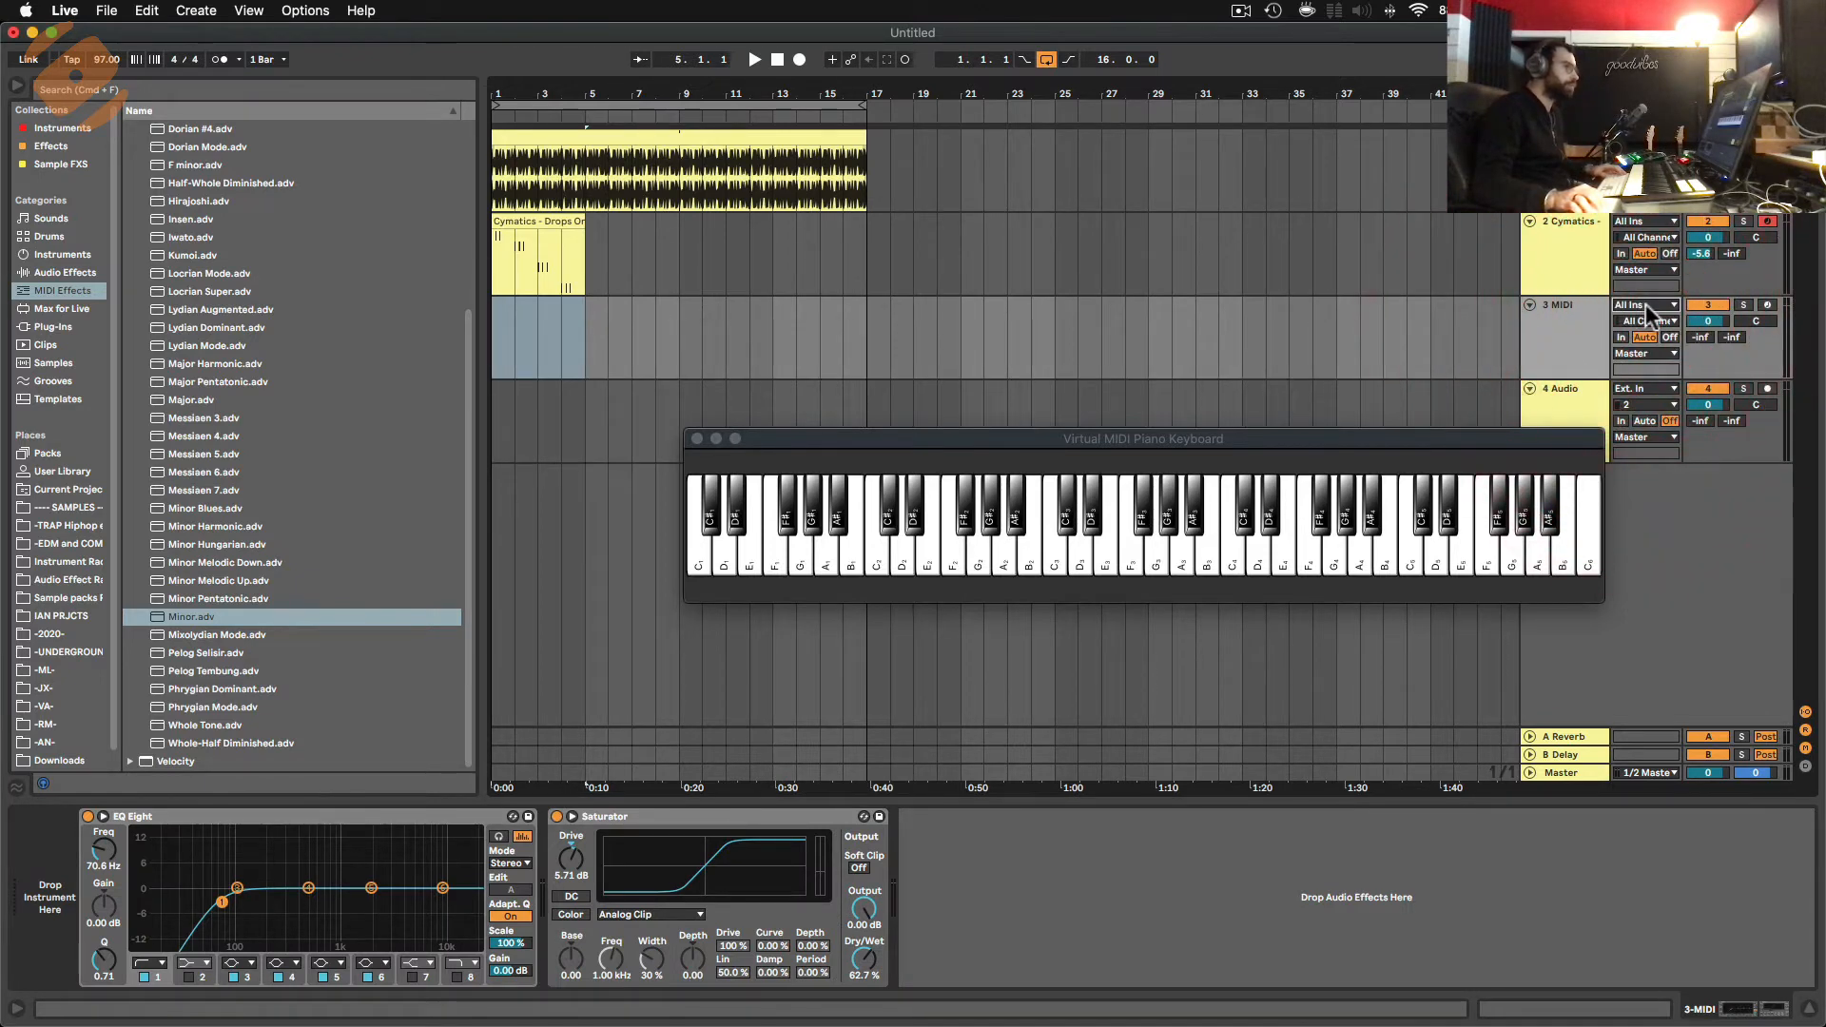
pyautogui.click(1647, 306)
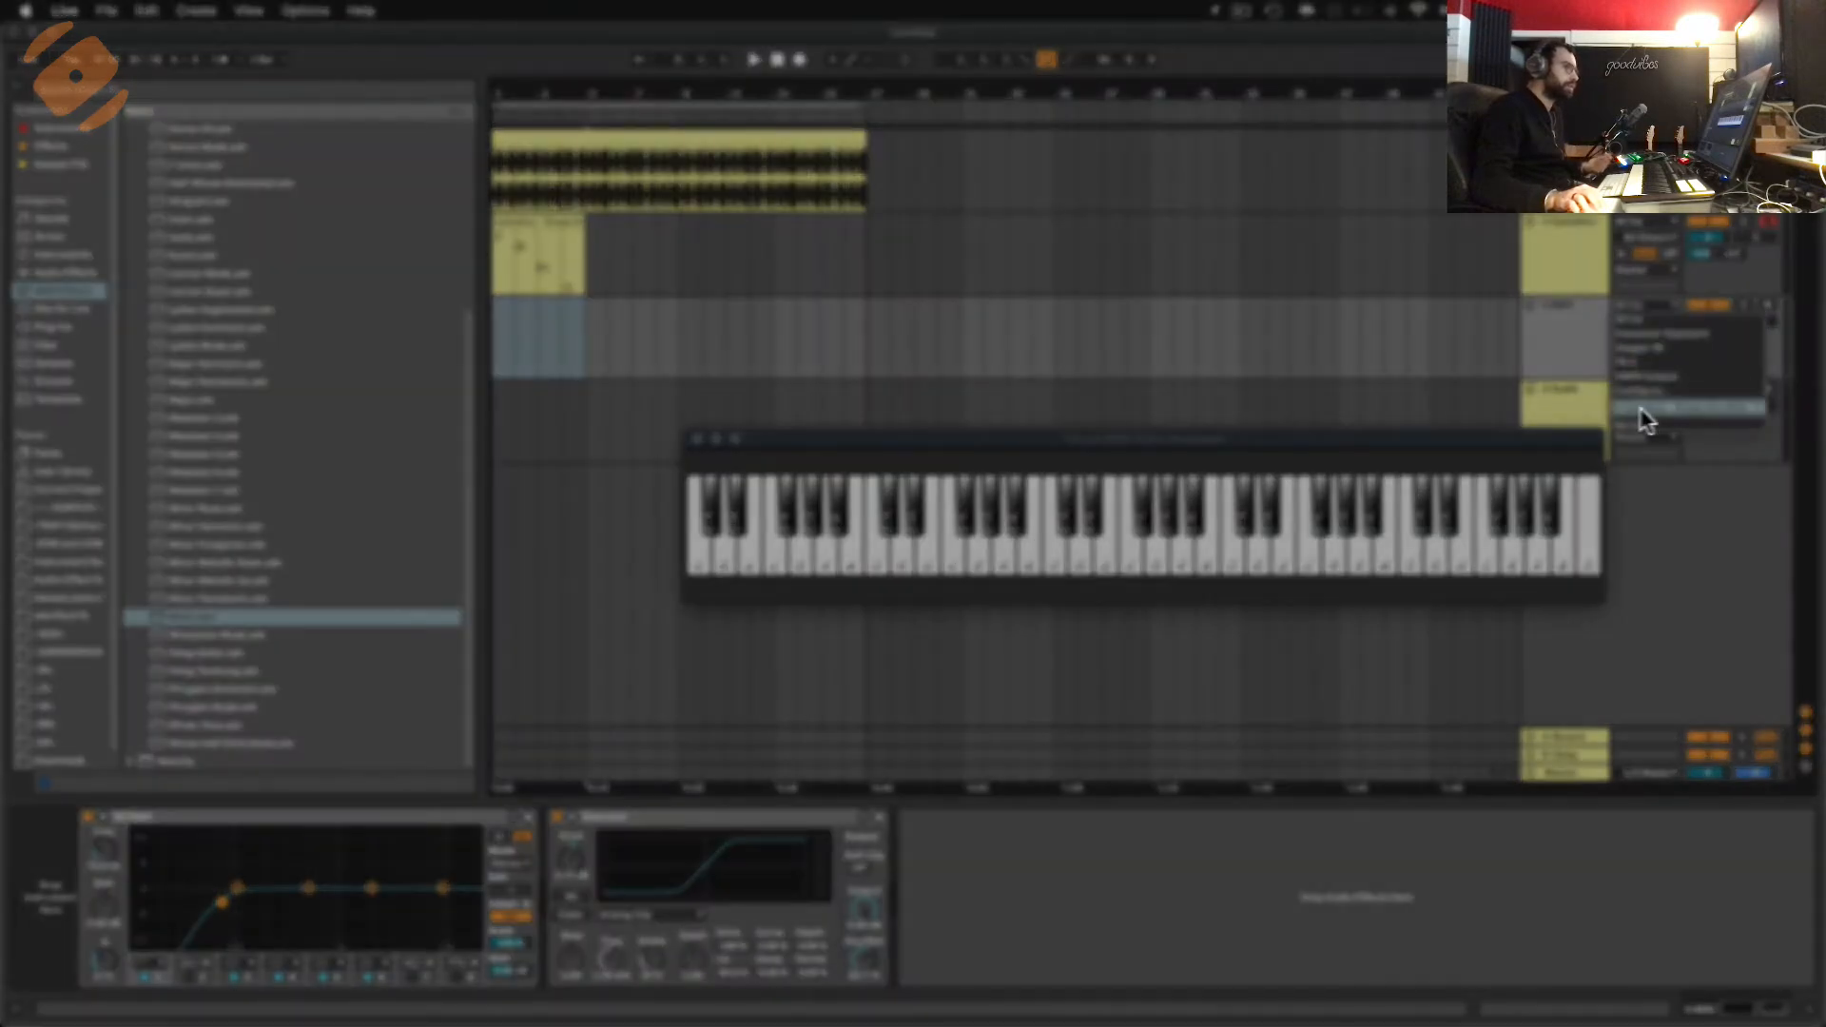
pyautogui.click(1668, 408)
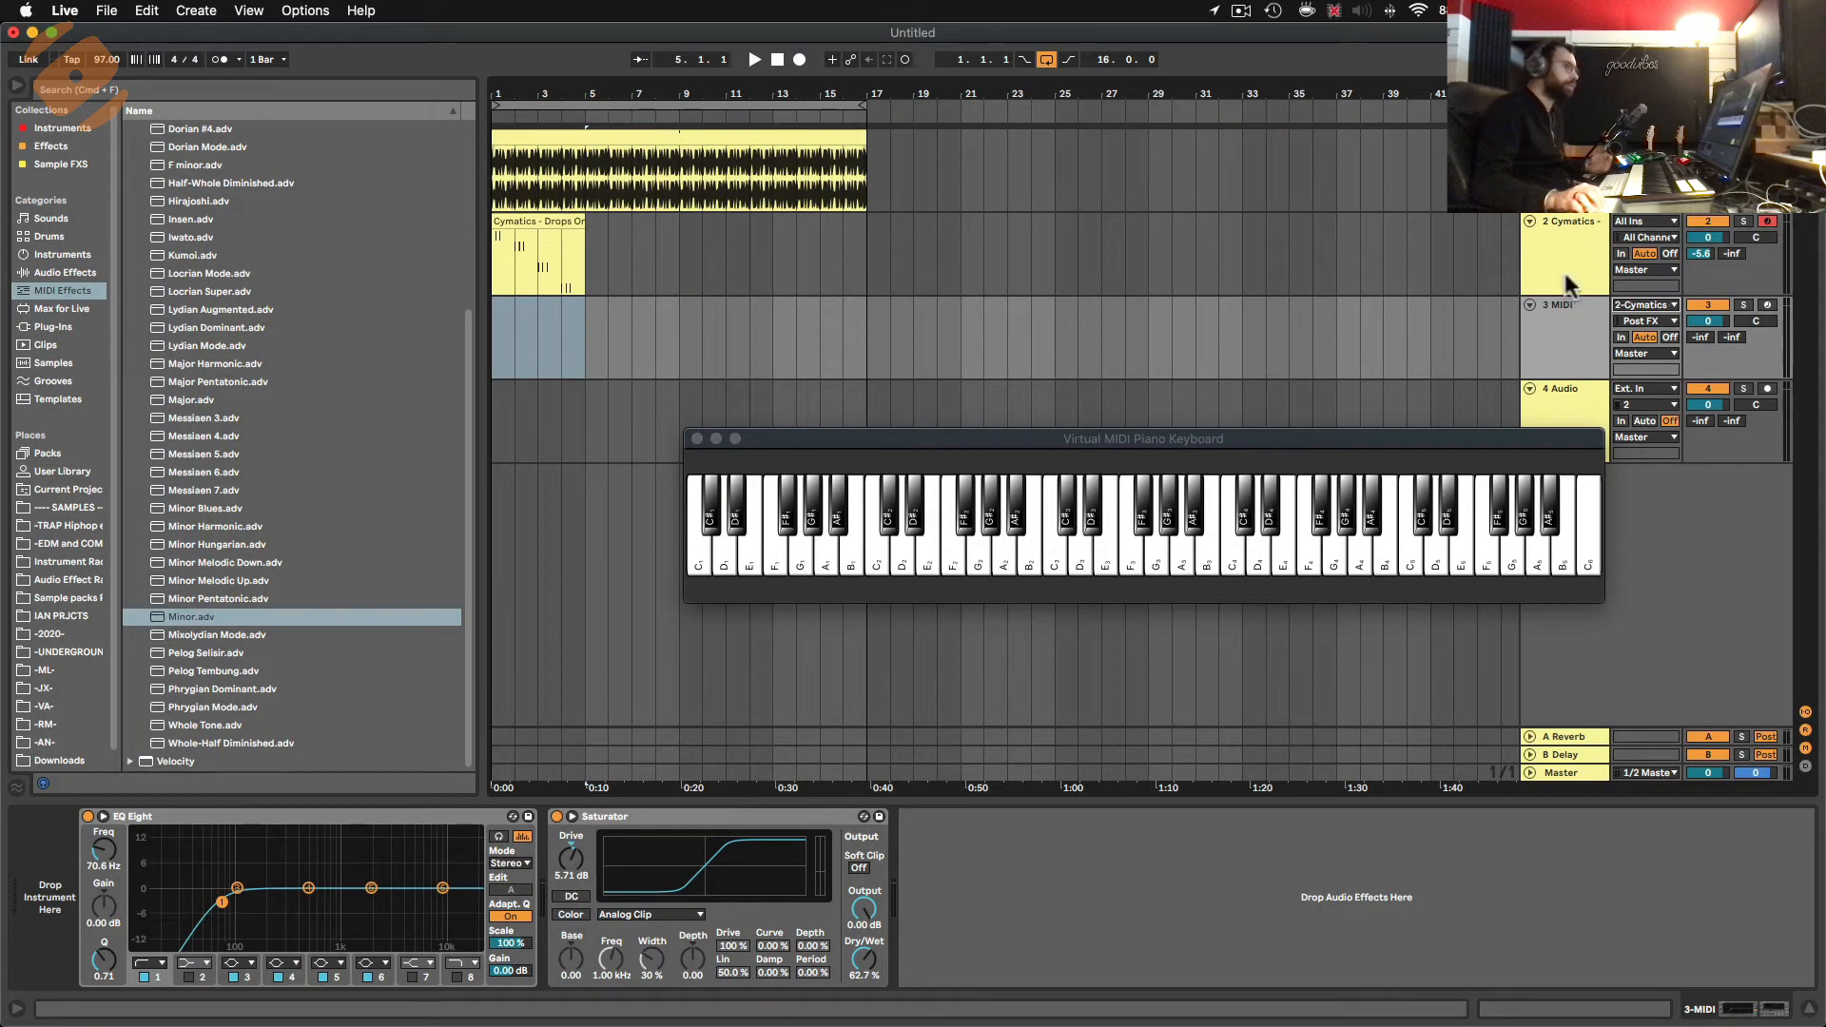
pyautogui.click(1570, 339)
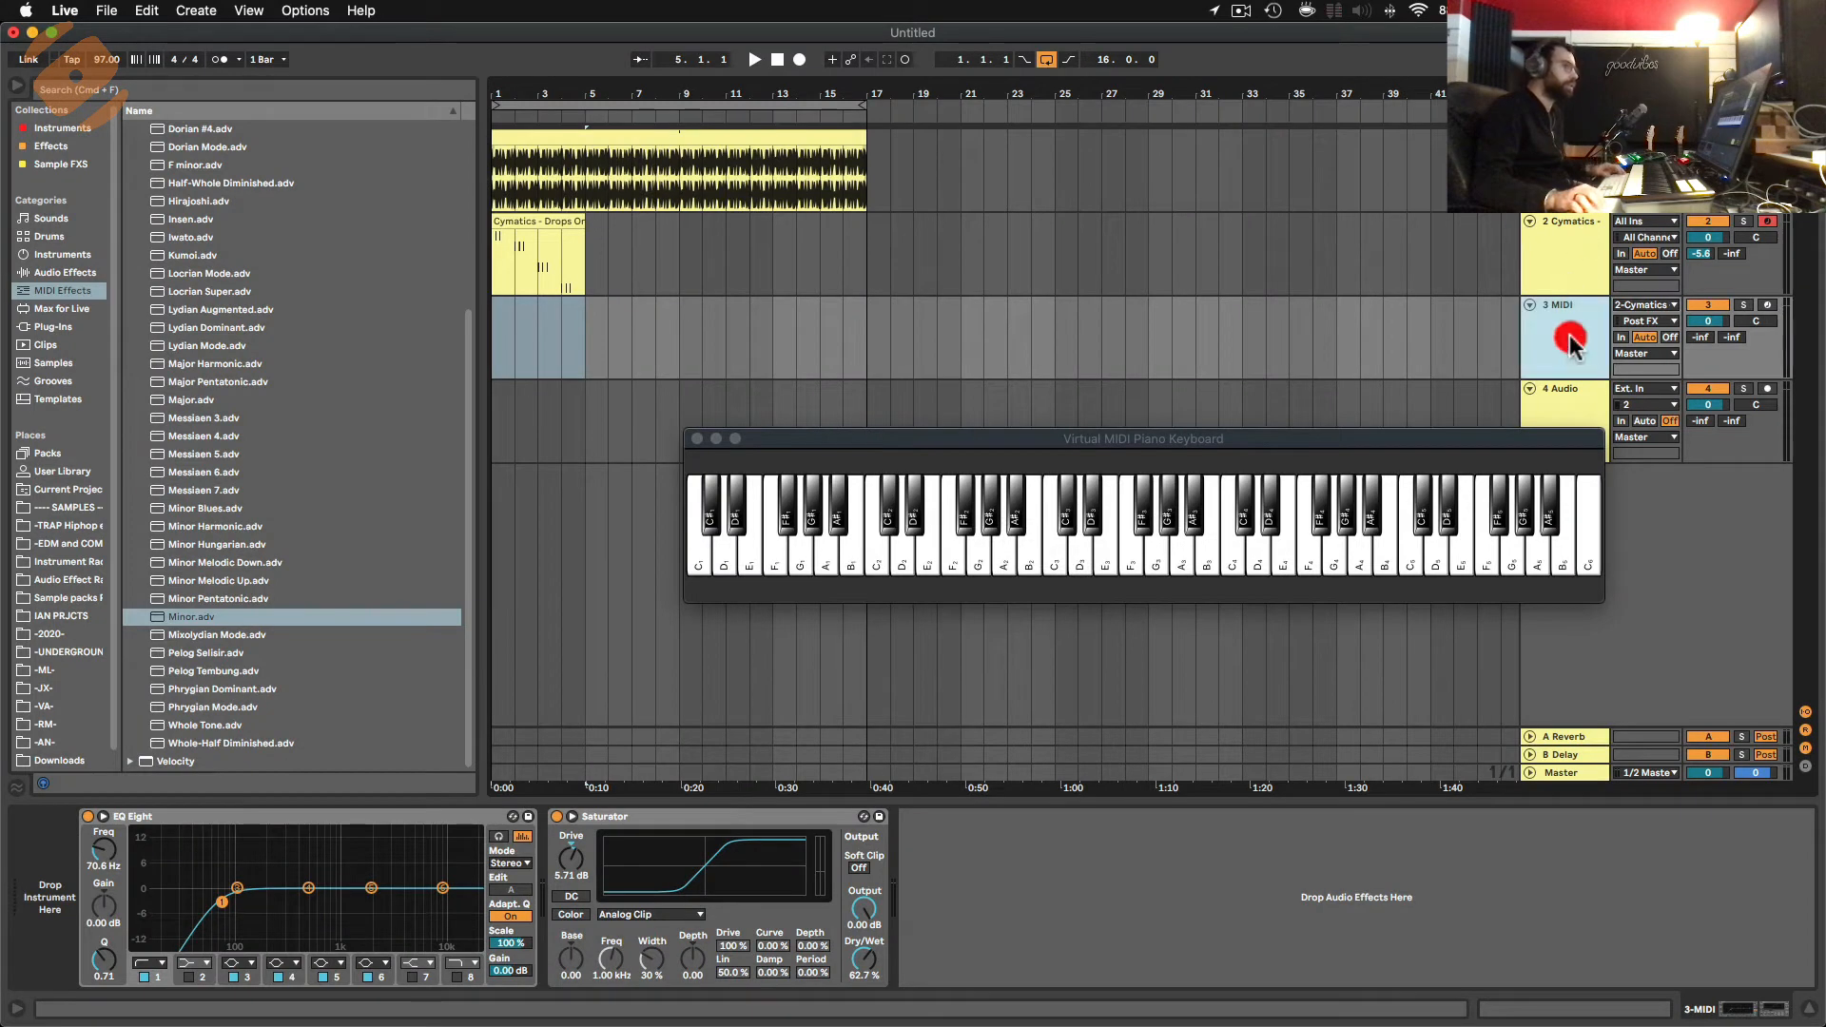
# Arm the new MIDI track and record the Cymatics clip's generated chords onto it from bar 1.
pyautogui.click(1768, 305)
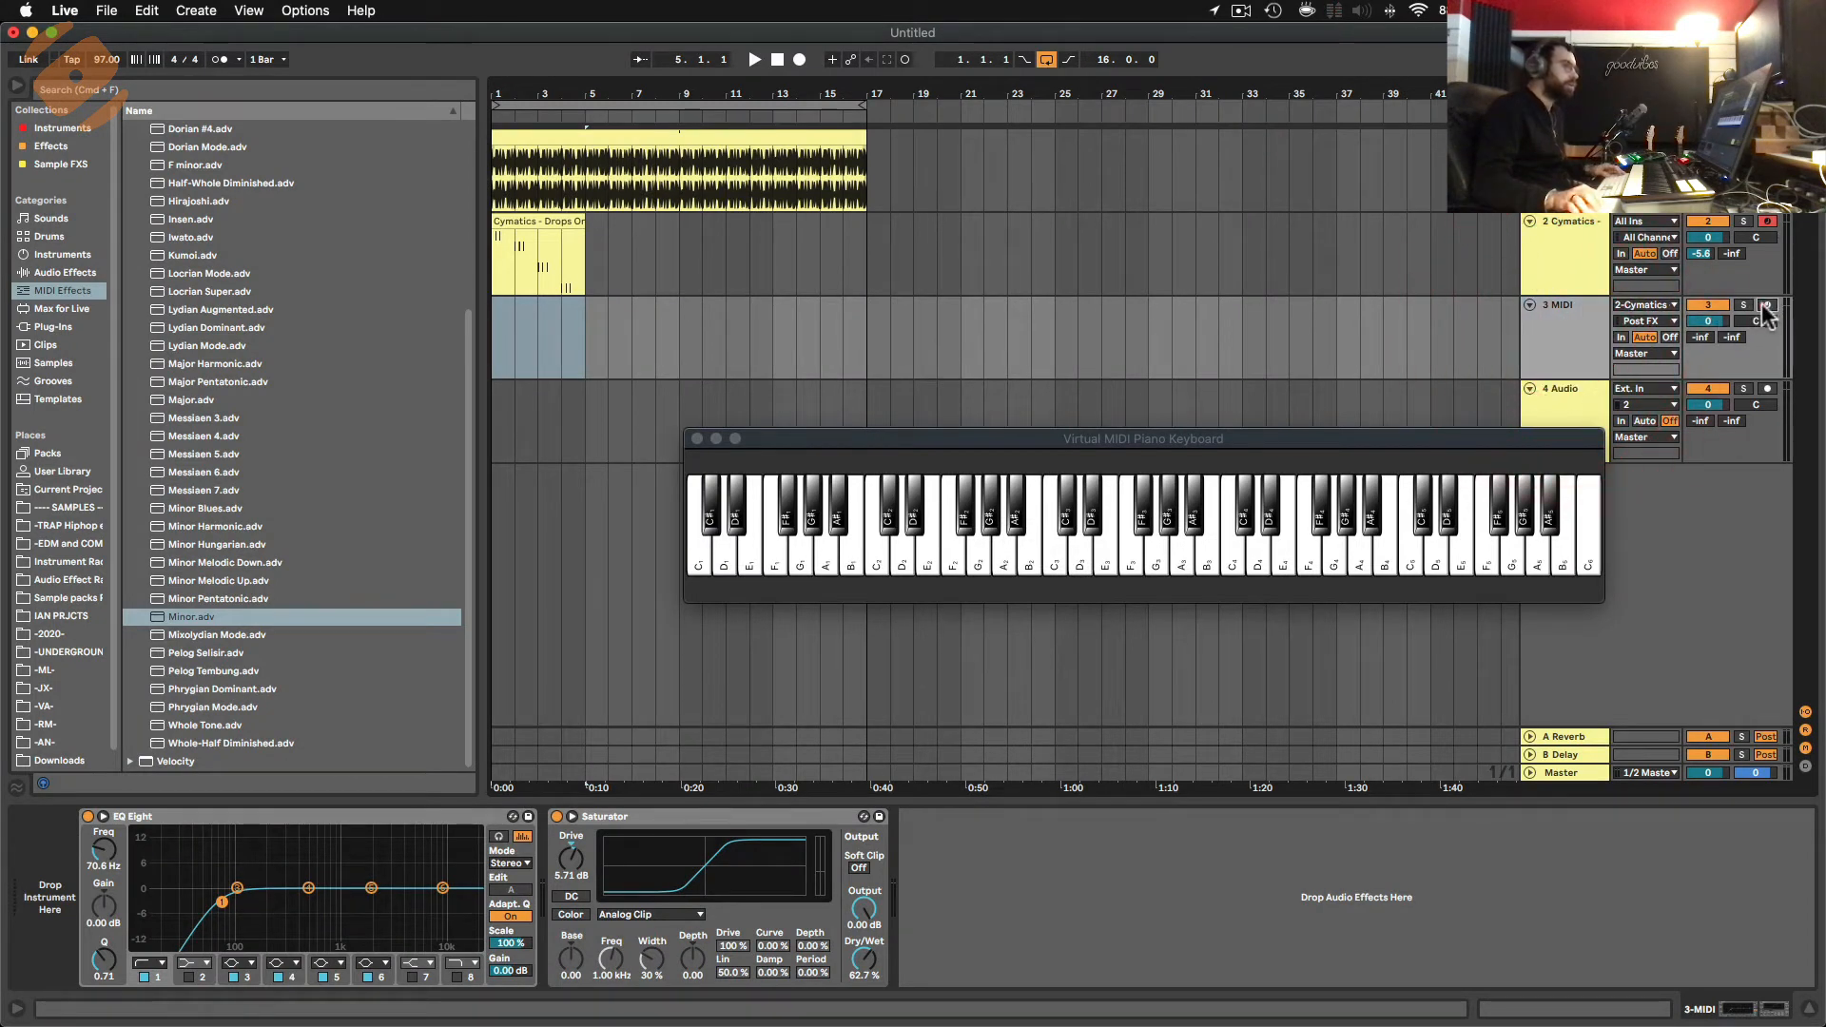
pyautogui.click(493, 330)
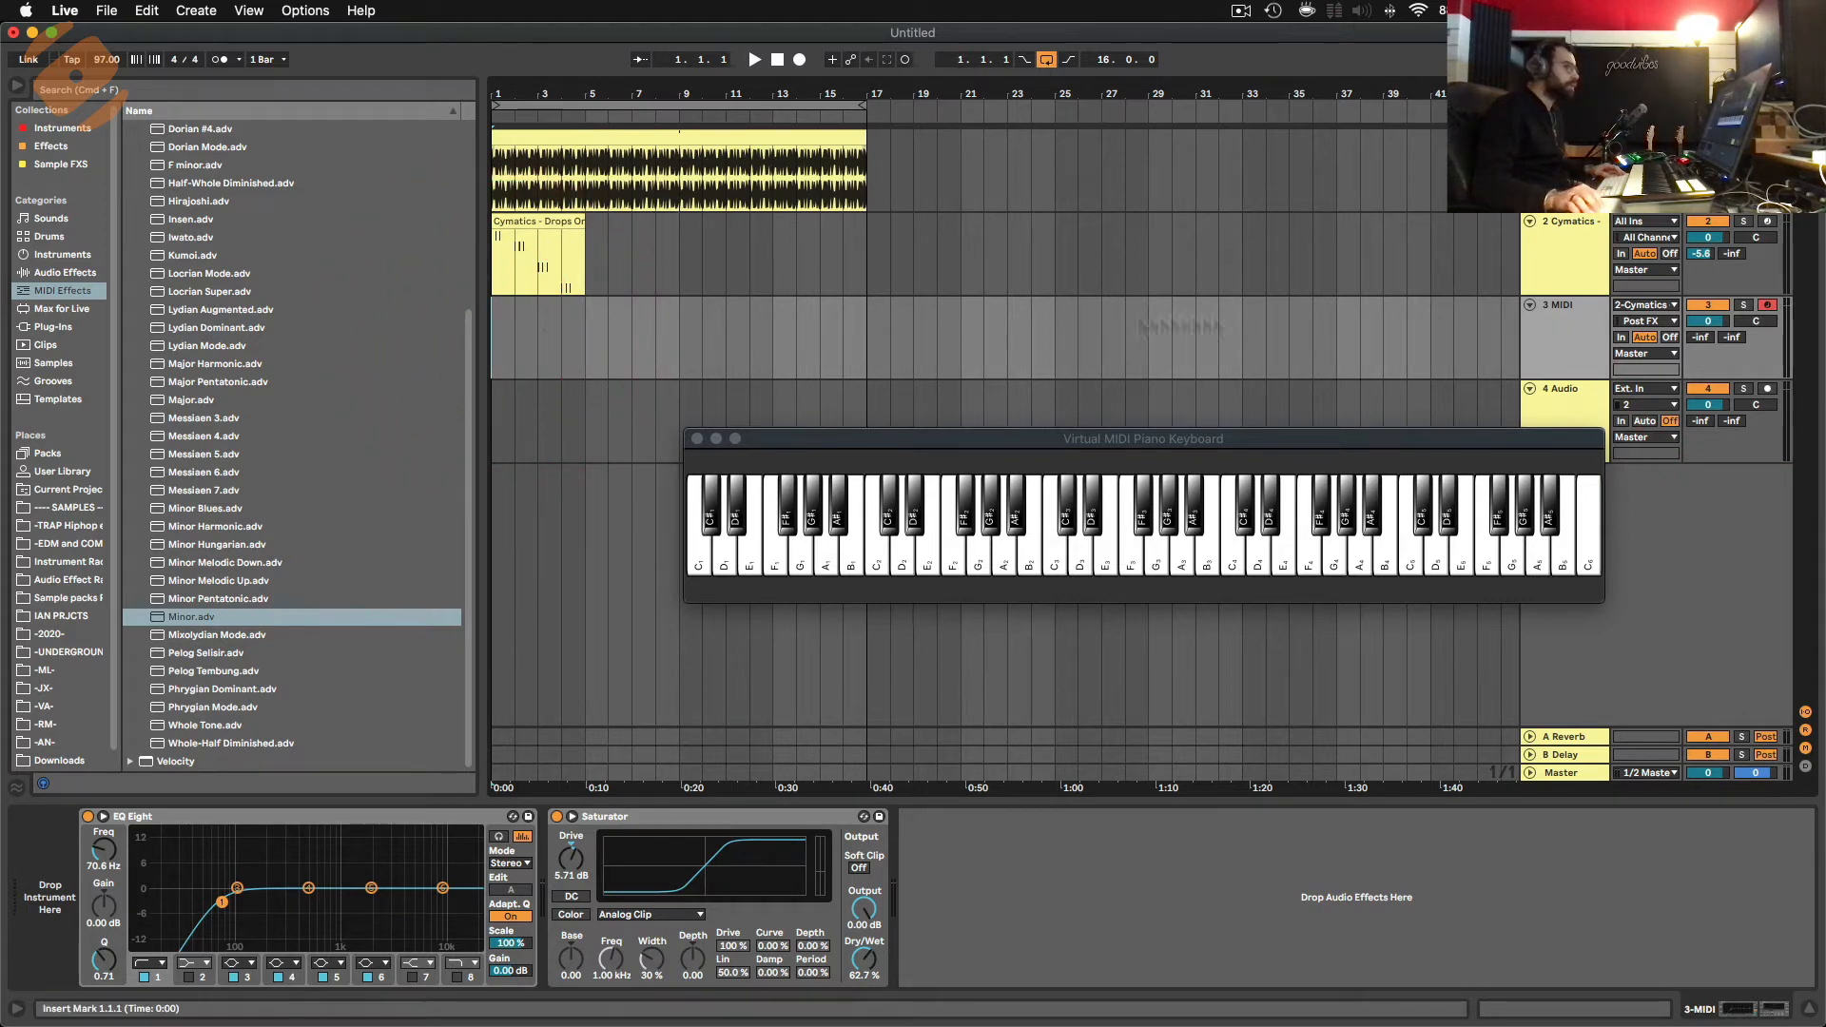
pyautogui.moveTo(514, 97); pyautogui.dragTo(515, 181)
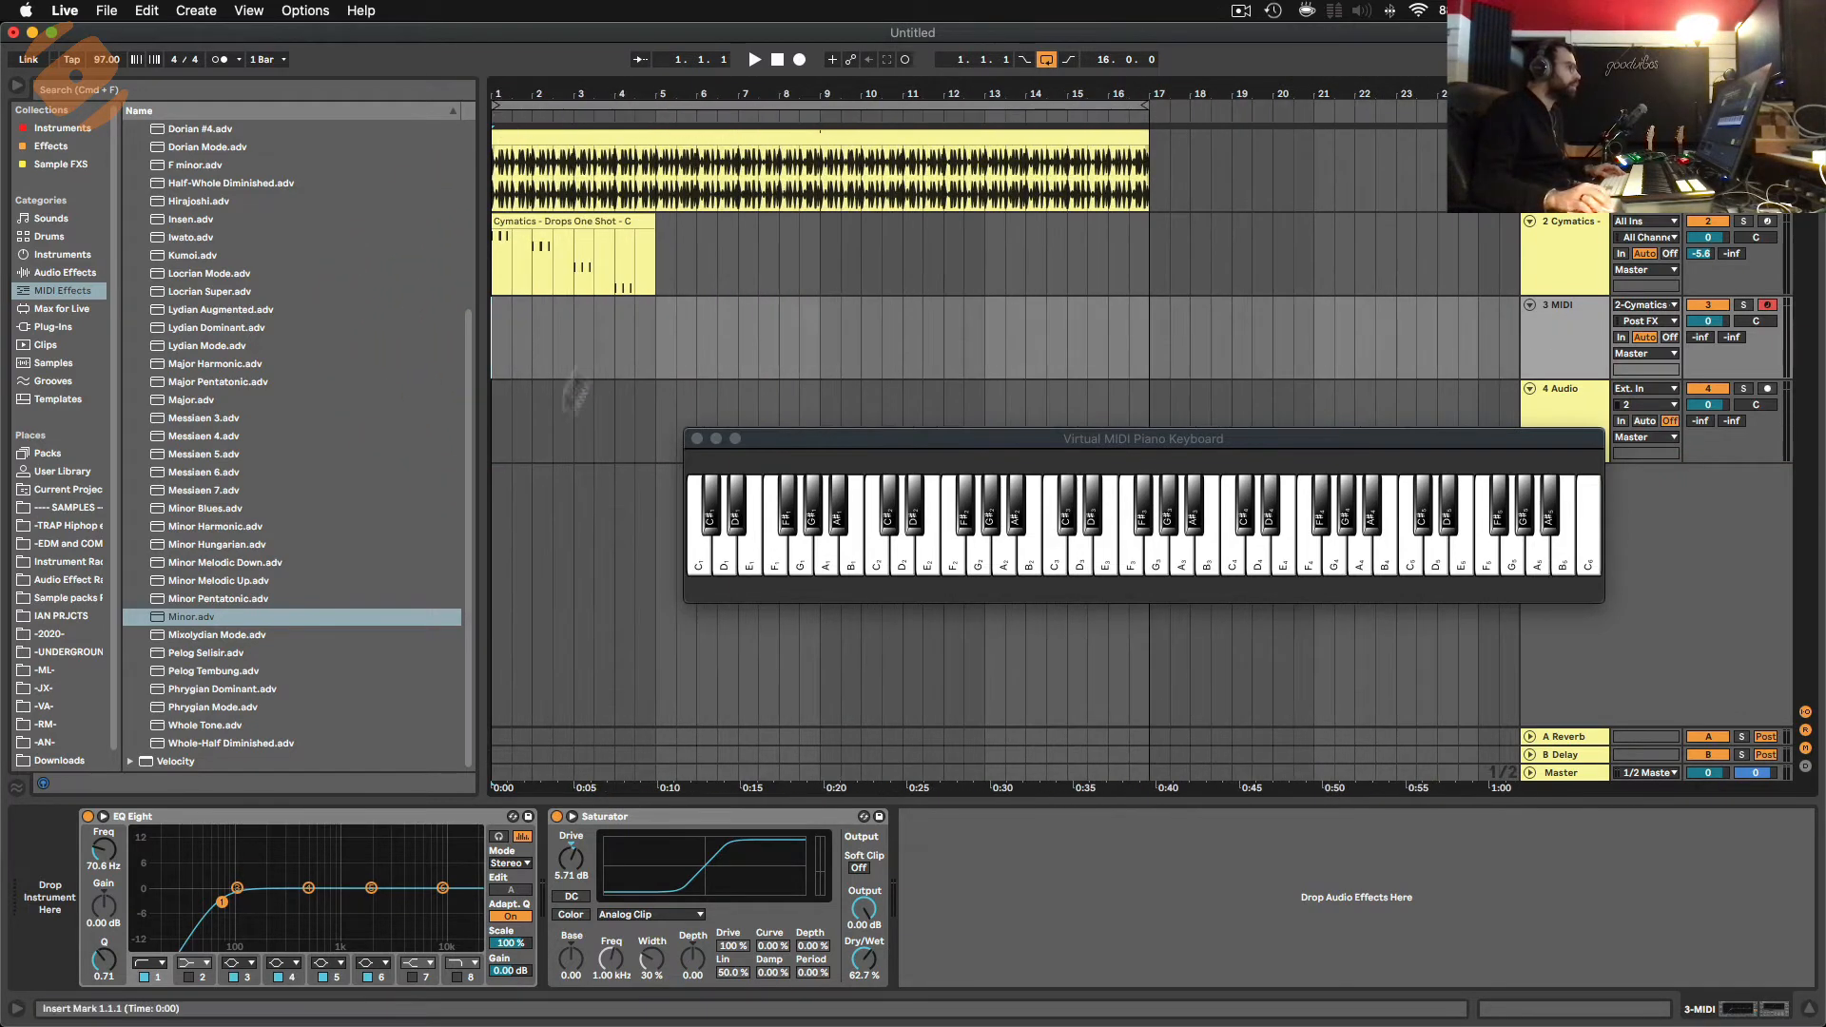
pyautogui.click(501, 338)
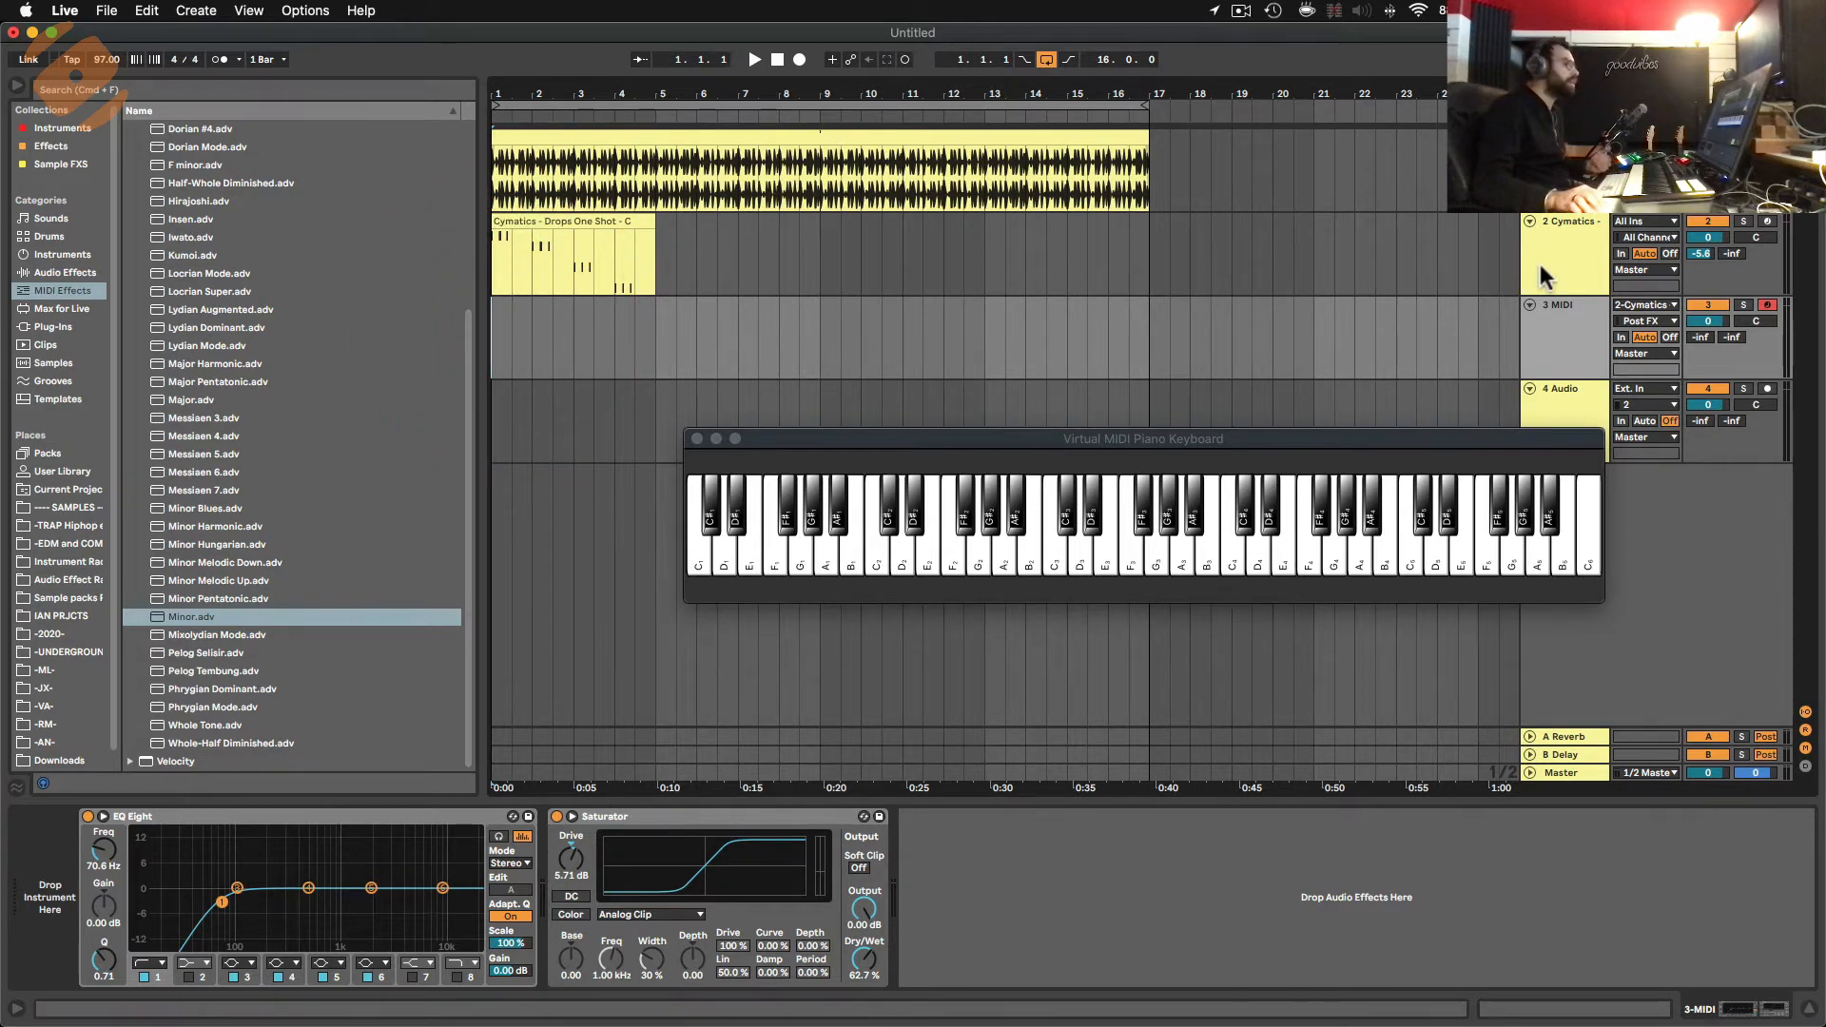
pyautogui.click(1569, 271)
pyautogui.click(1546, 351)
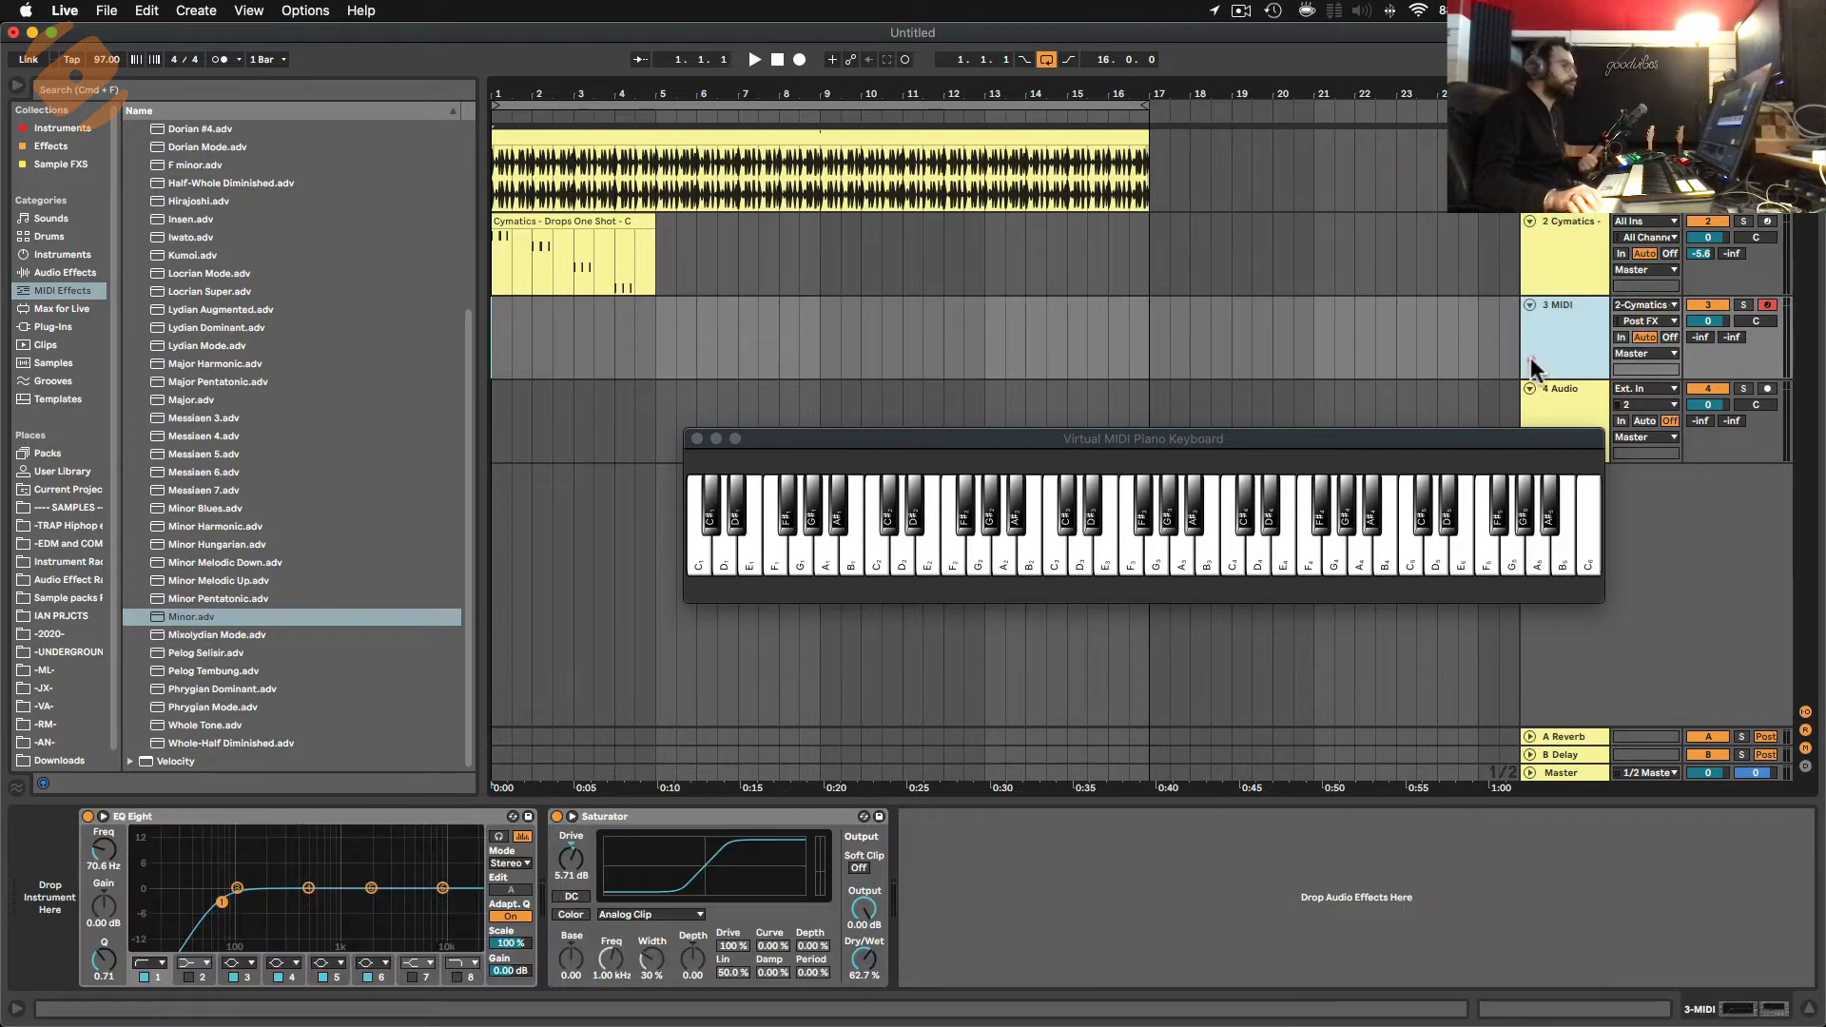
pyautogui.click(800, 60)
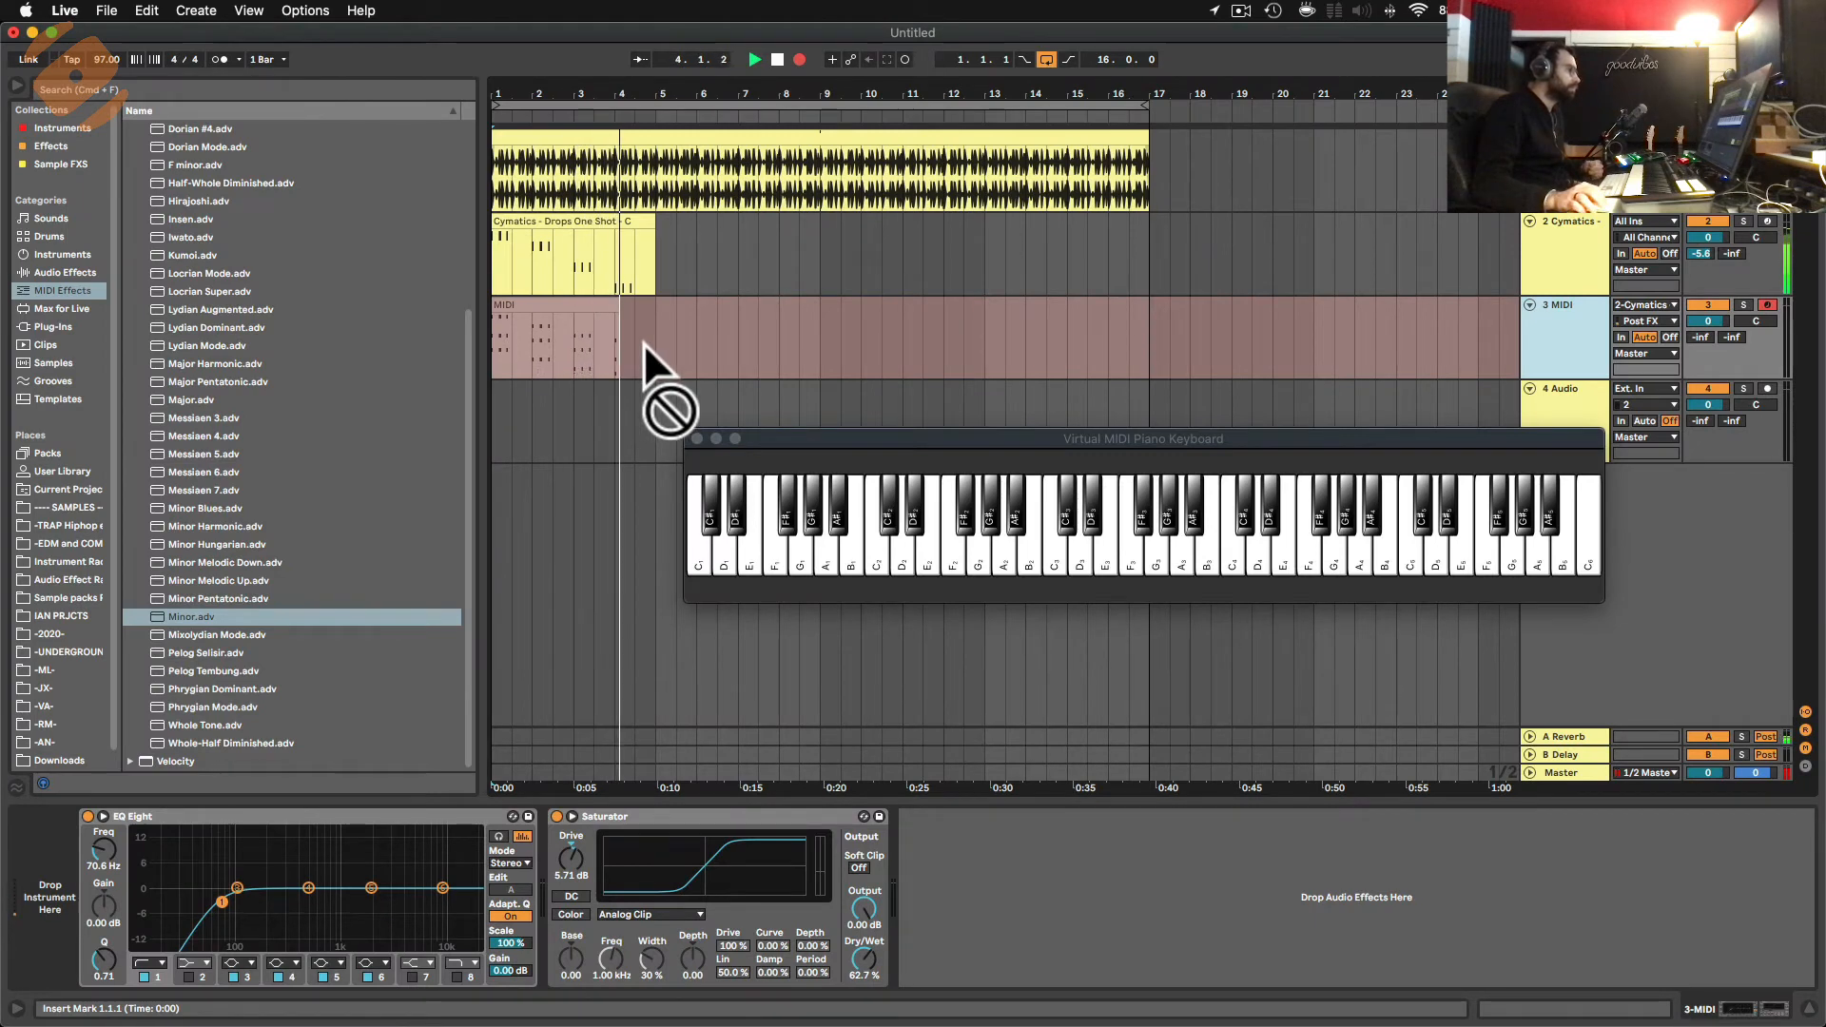
pyautogui.press('space')
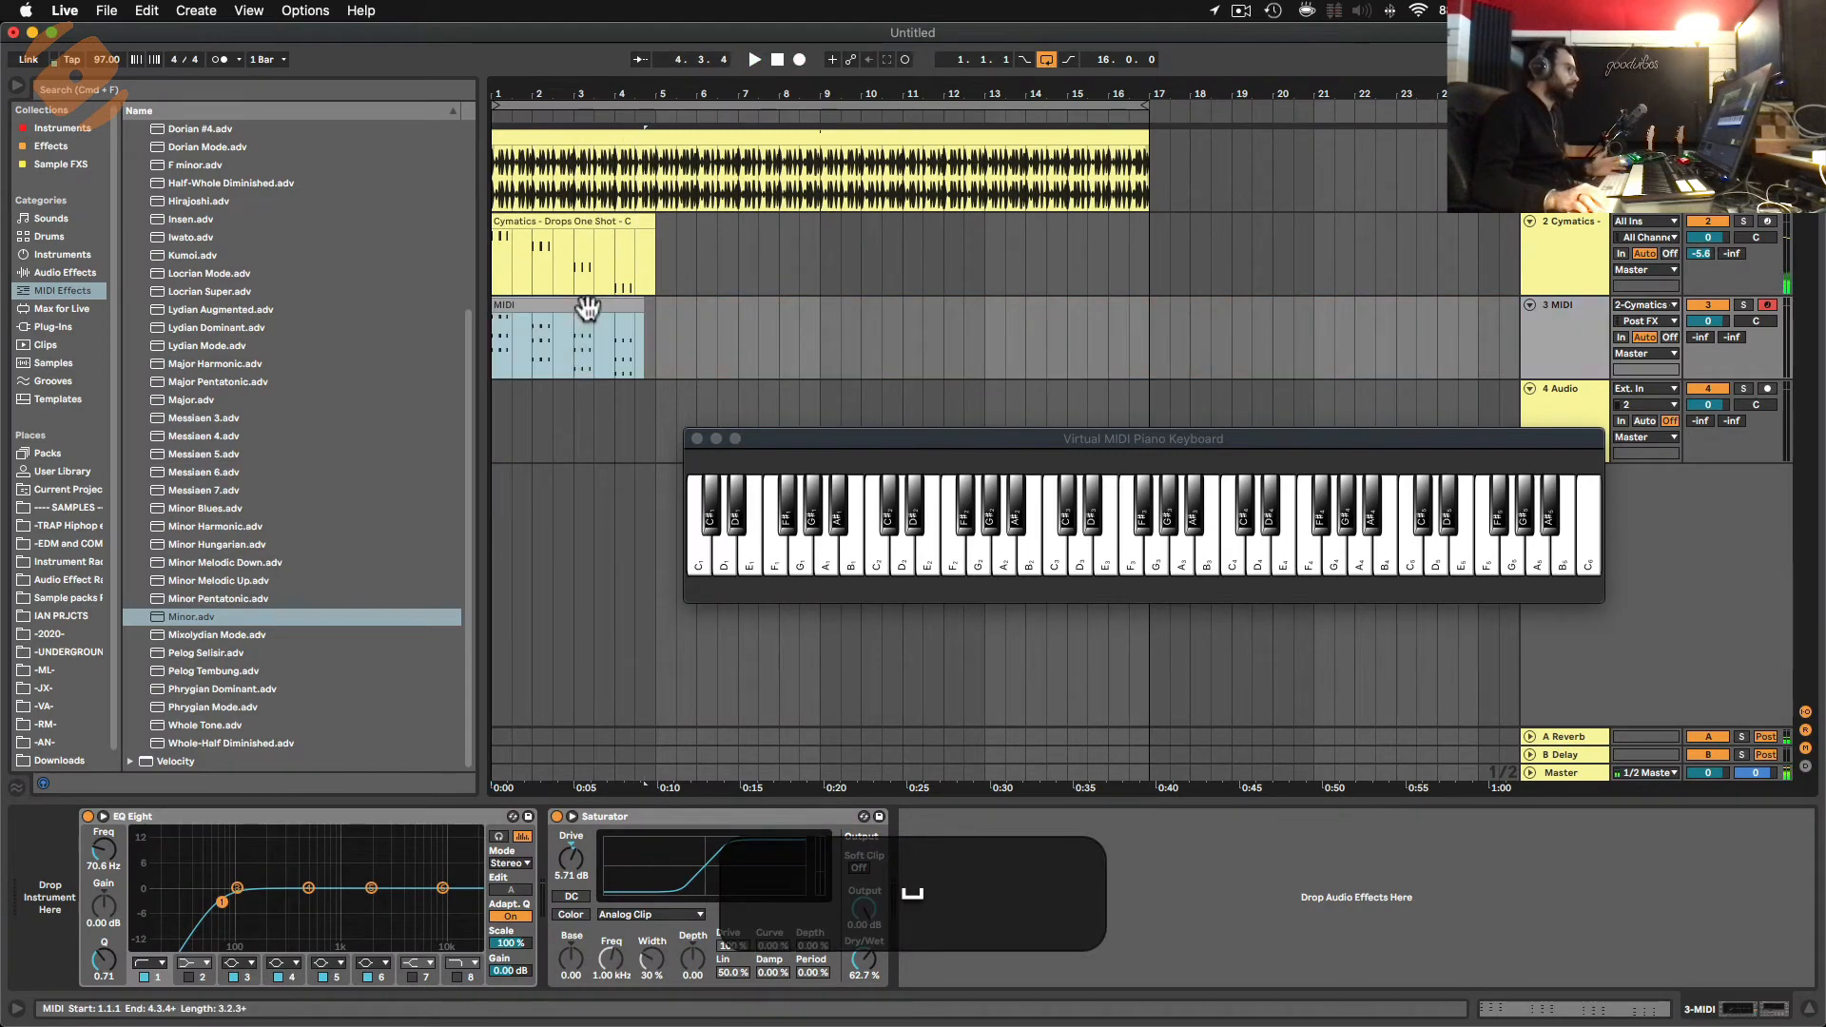
# Open the newly recorded MIDI clip and examine the individual notes of its chords.
pyautogui.doubleClick(582, 304)
pyautogui.moveTo(919, 438); pyautogui.dragTo(953, 245)
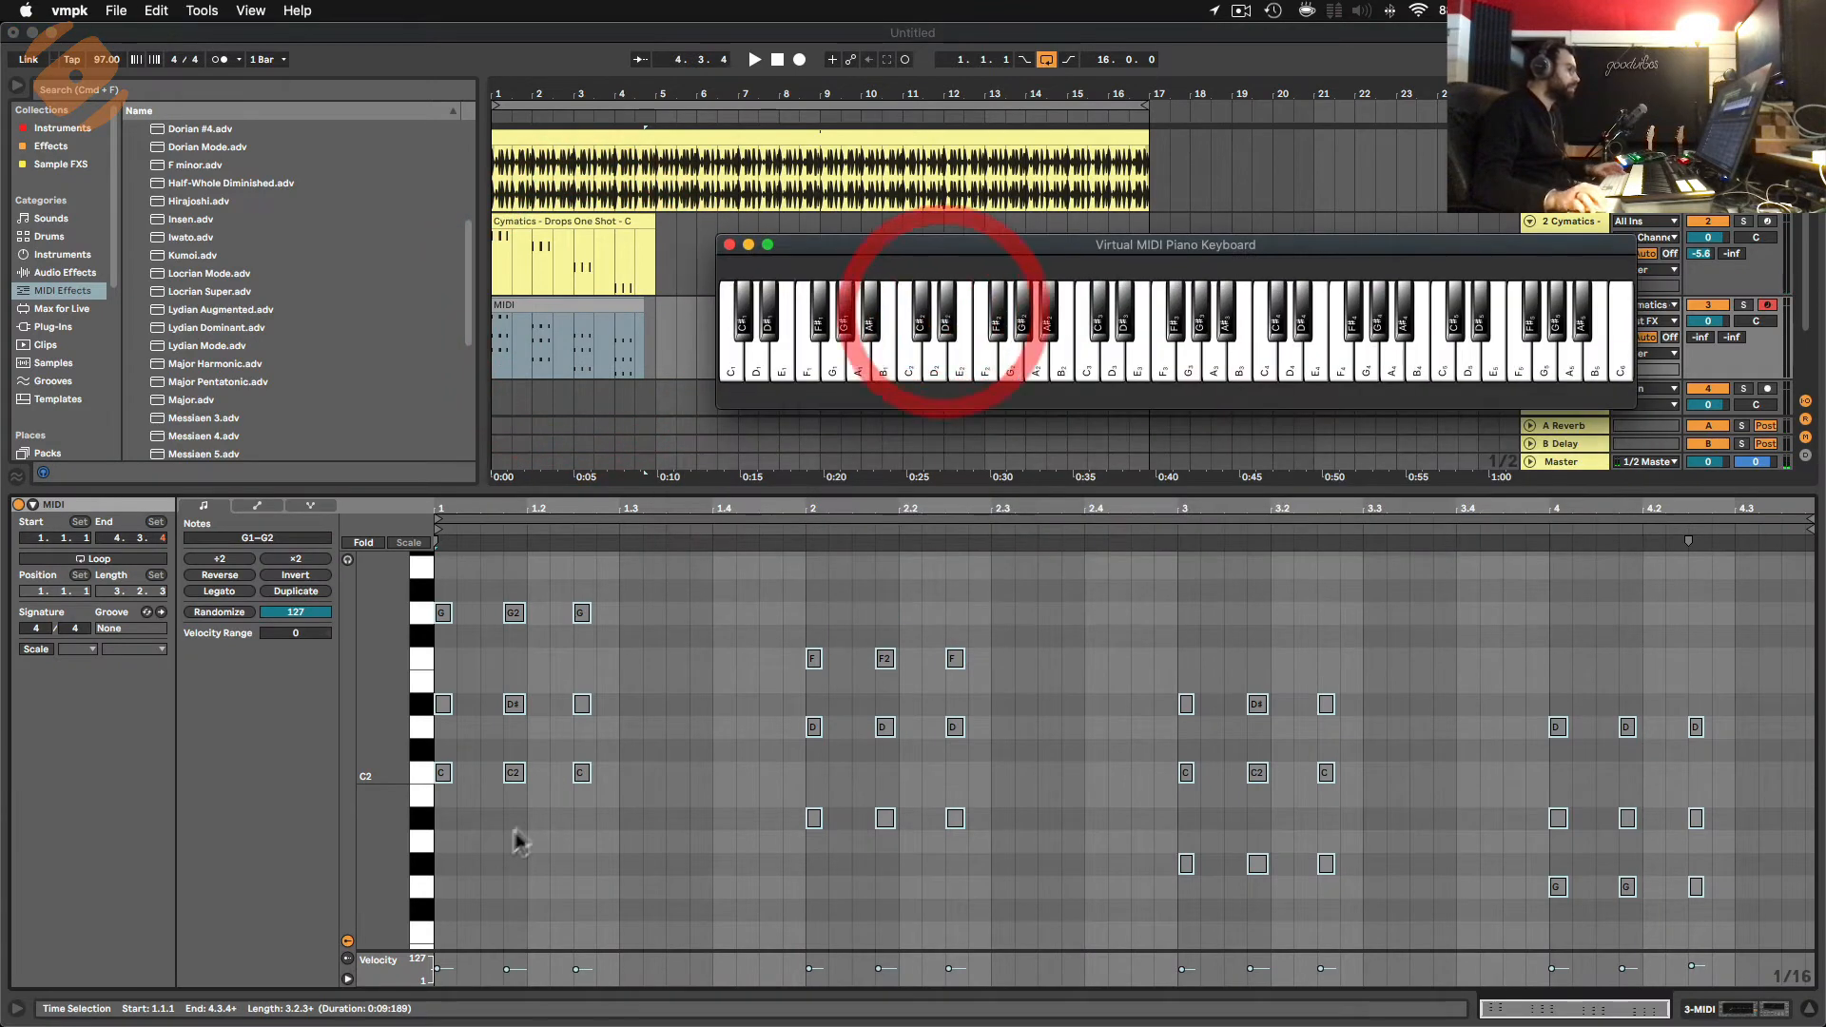
pyautogui.moveTo(407, 746); pyautogui.dragTo(446, 801)
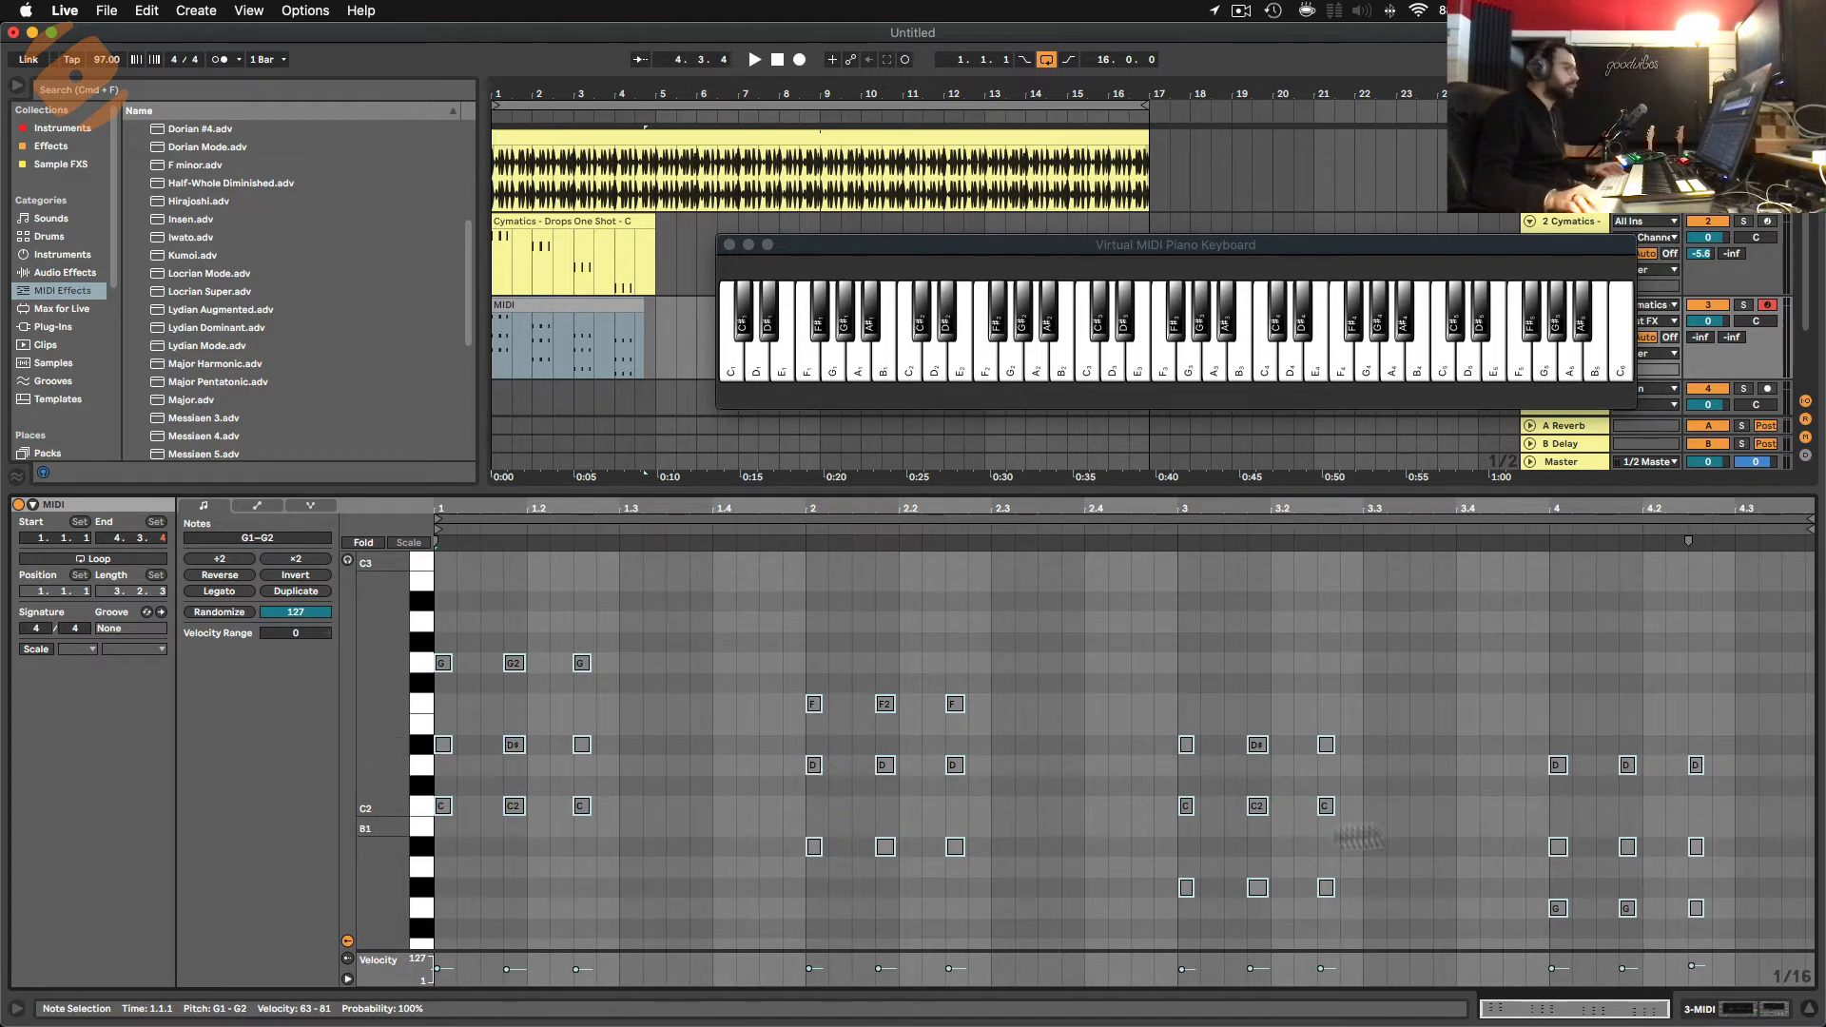
pyautogui.click(1025, 839)
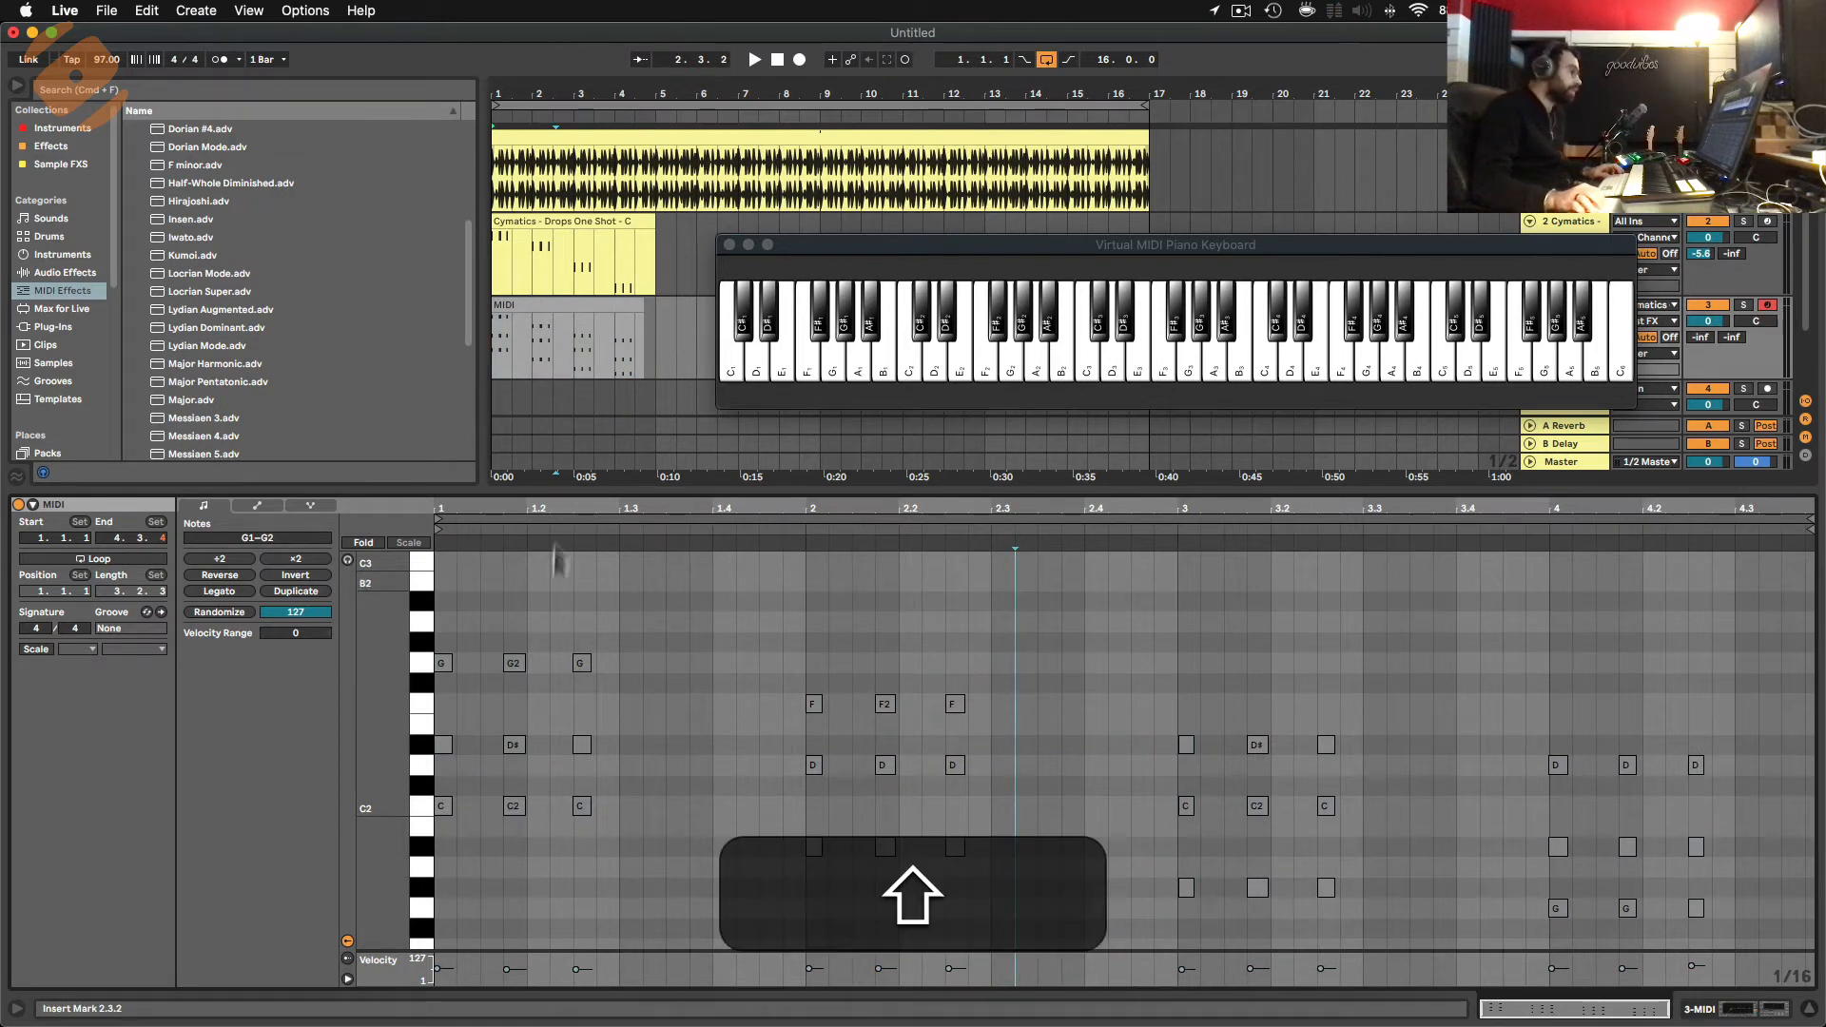
# Close the clip's note view, then insert another MIDI track directly below the recorded chord track and unfold it.
pyautogui.hotkey('shift', 'Tab')
pyautogui.moveTo(874, 245); pyautogui.dragTo(863, 650)
pyautogui.click(1570, 334)
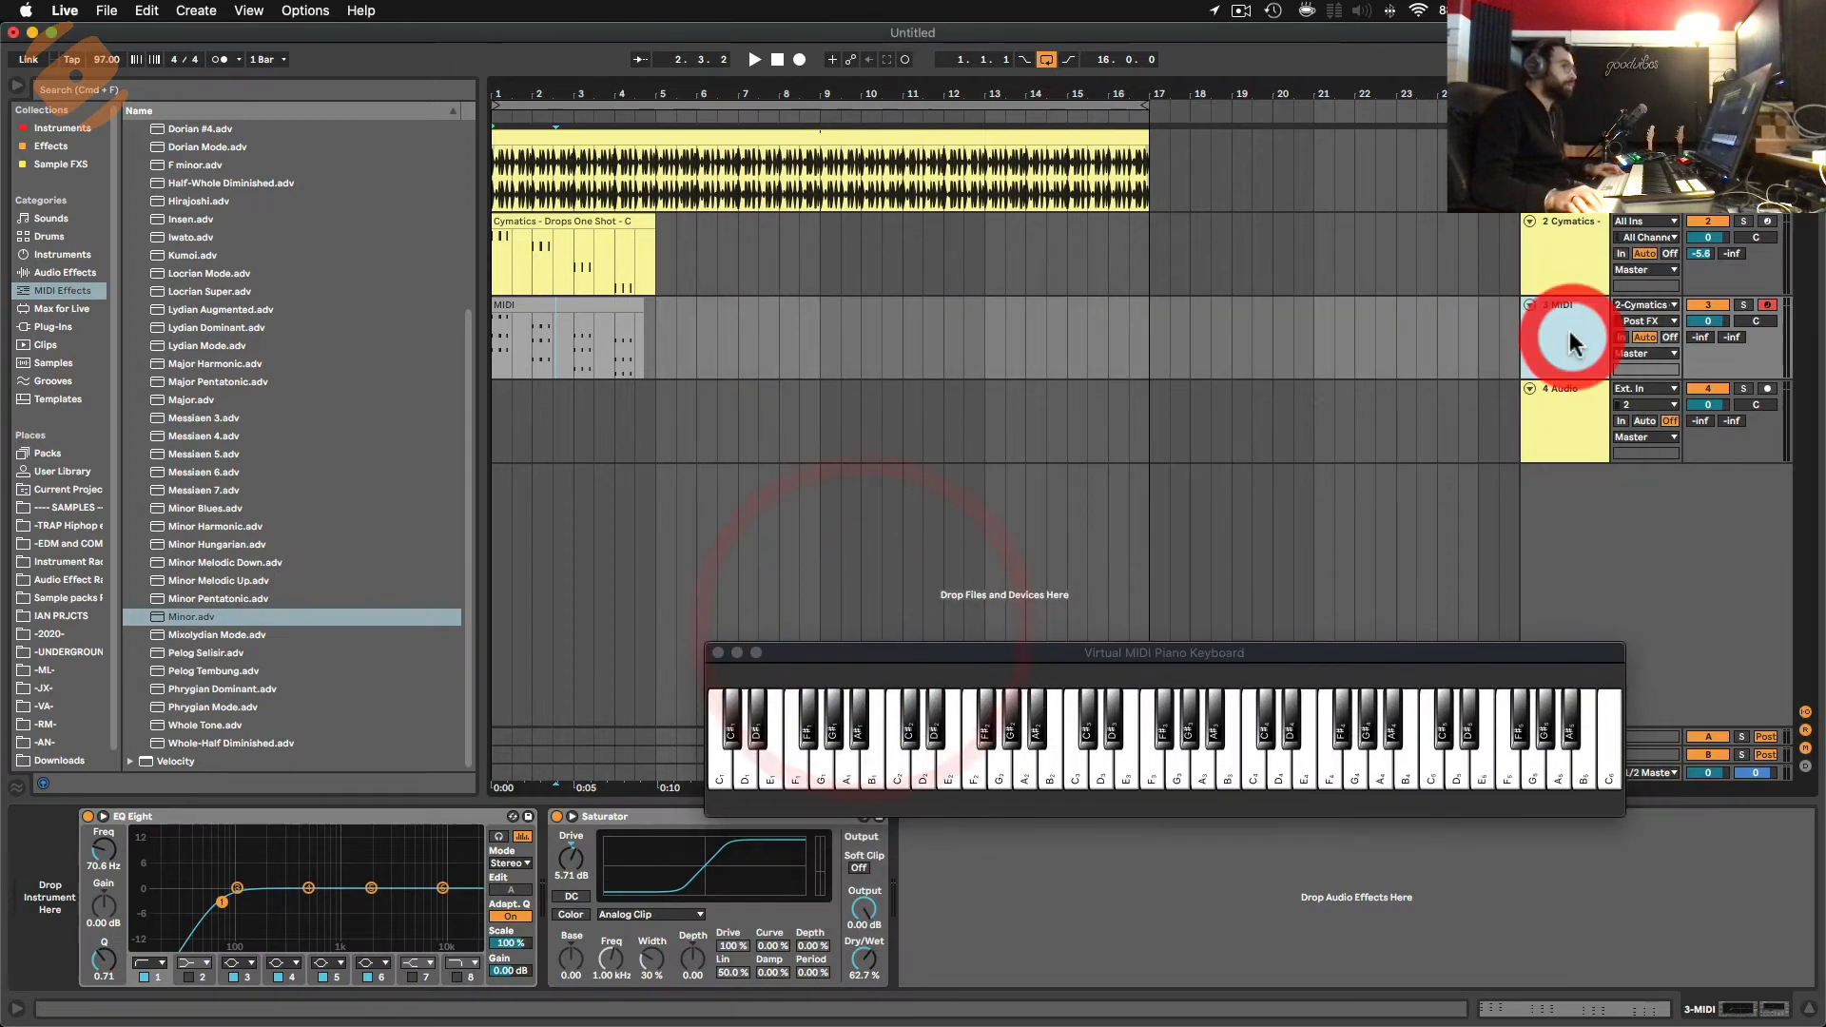
pyautogui.rightClick(1571, 344)
pyautogui.click(1617, 481)
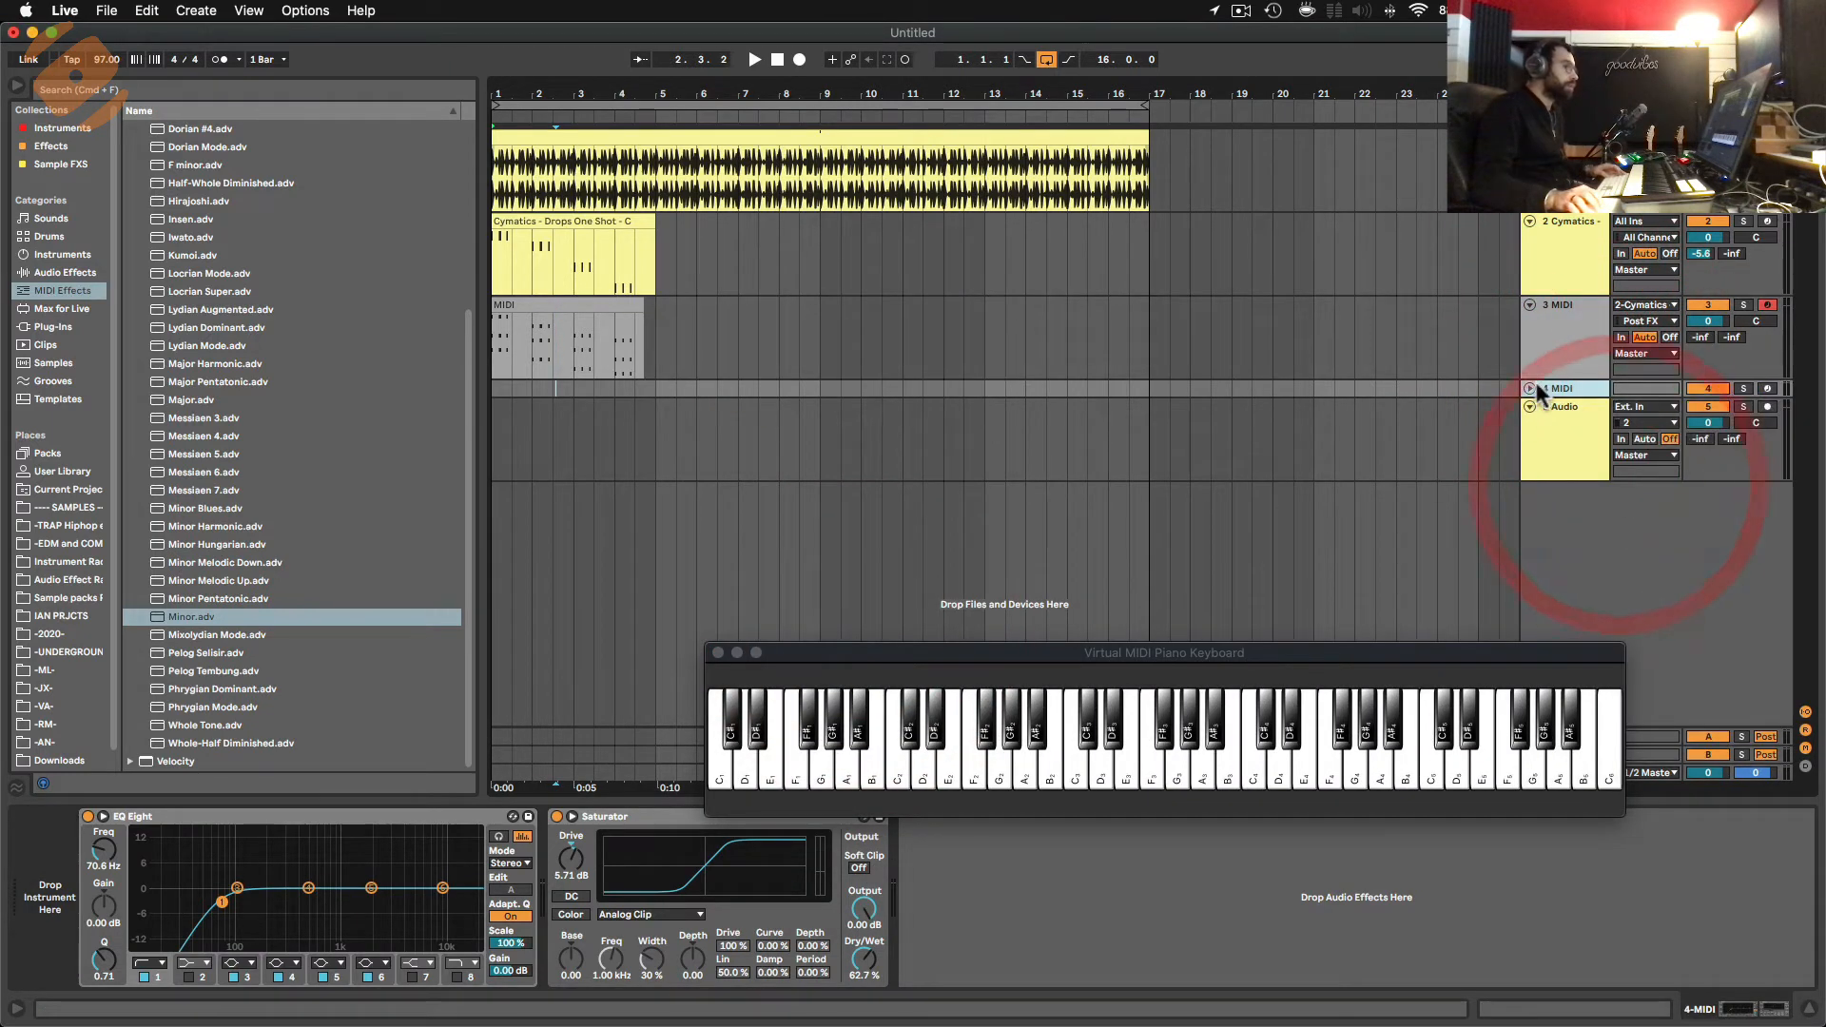
pyautogui.click(1529, 389)
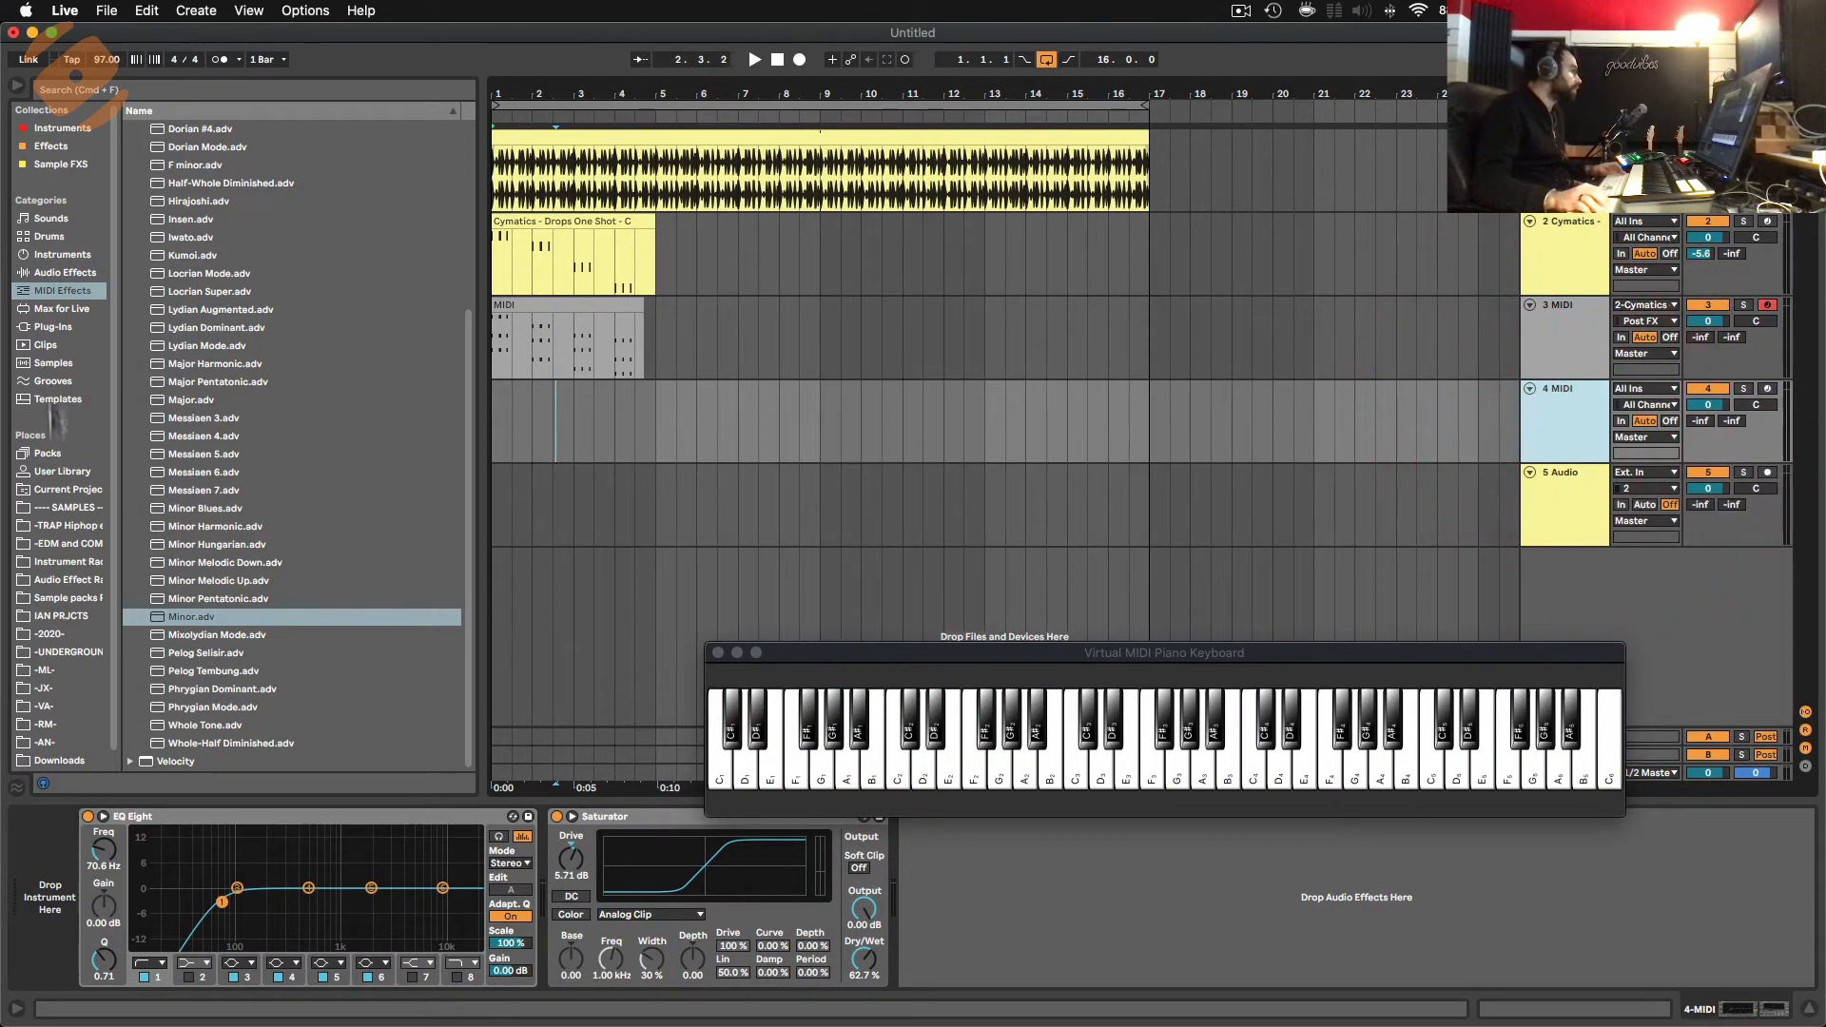
pyautogui.click(66, 525)
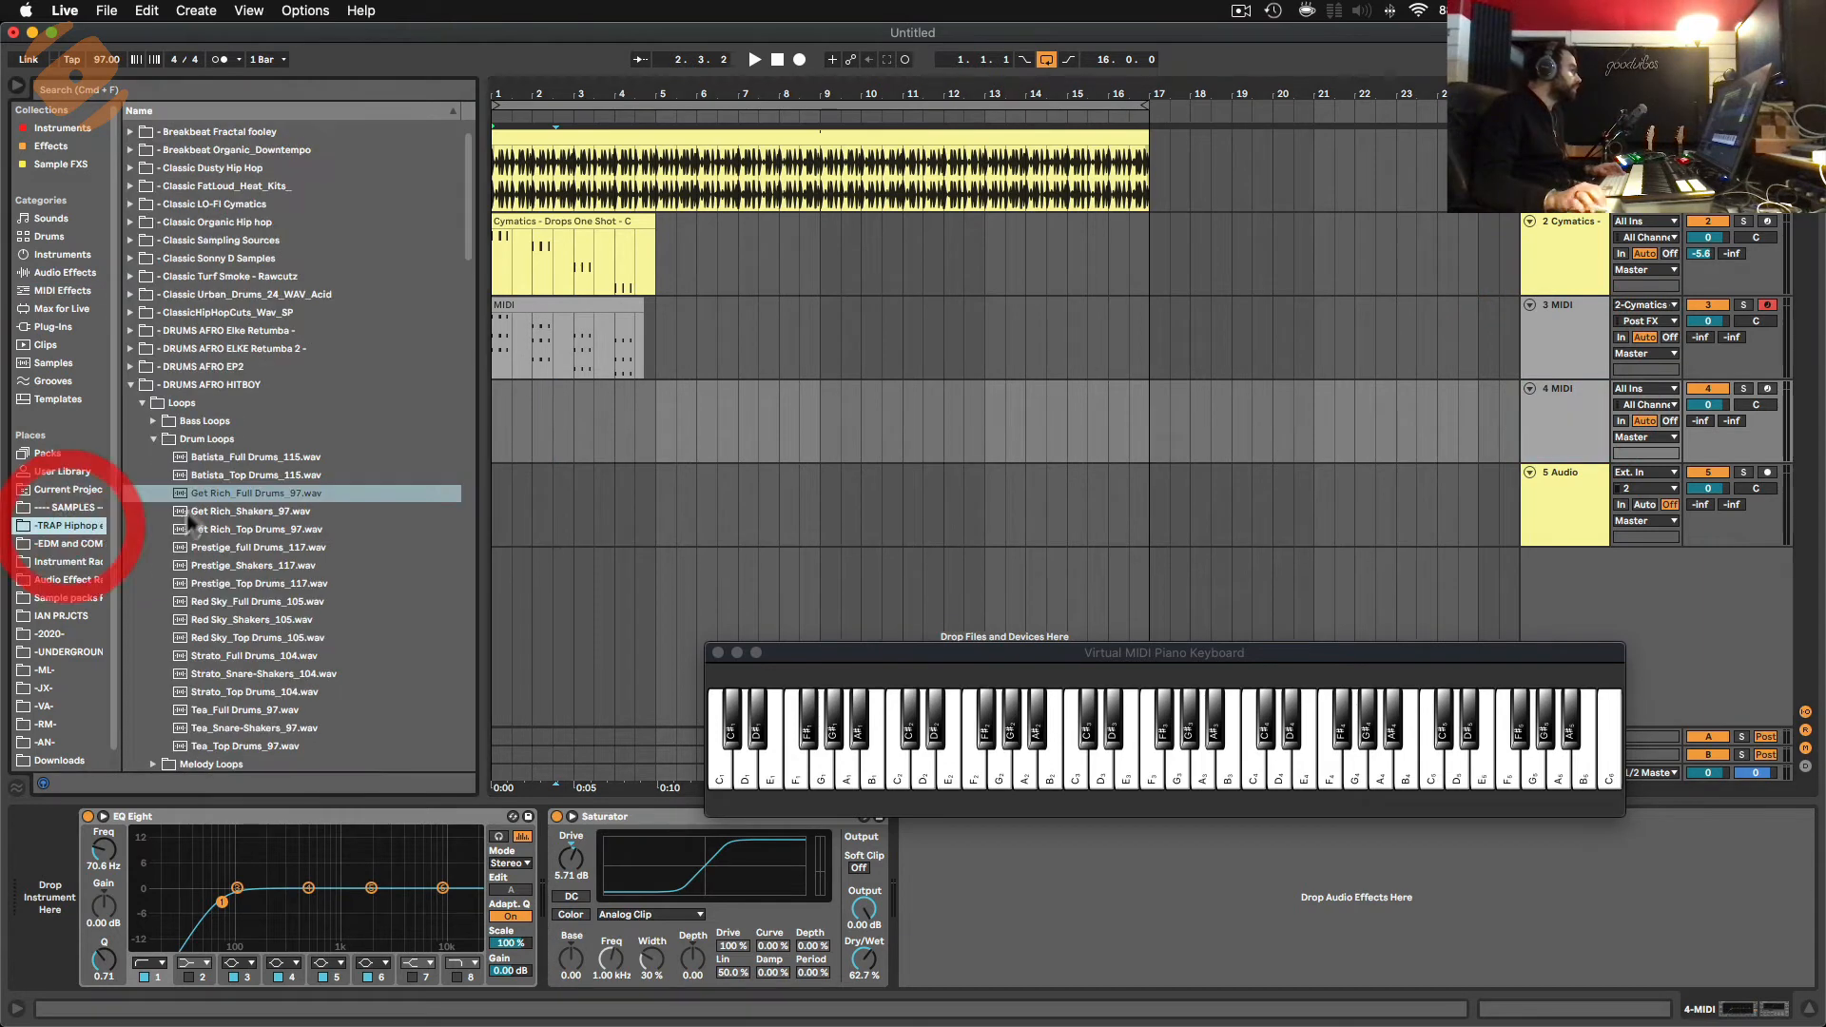
pyautogui.click(202, 387)
pyautogui.press('Left')
pyautogui.scroll(-5, 251, 475)
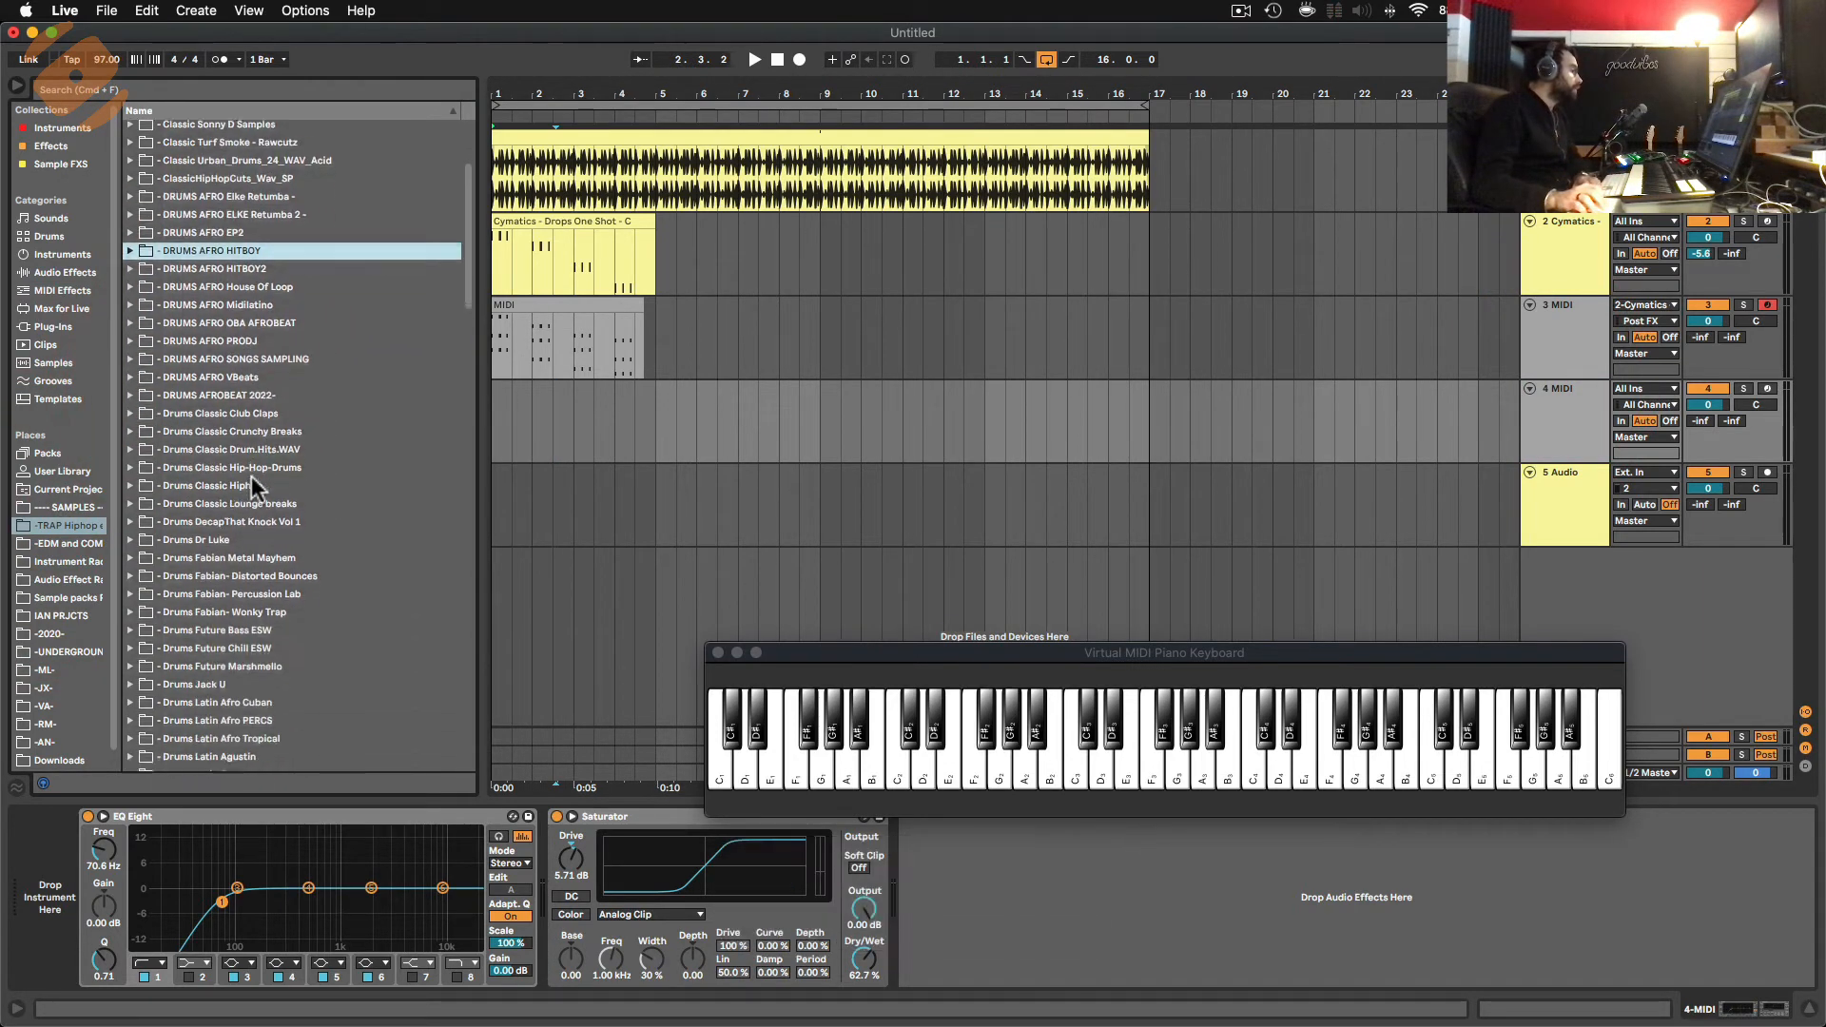
# Search the Sounds category for "sub", preview Sub Sine Bass.adv and load it onto the new MIDI track.
pyautogui.click(48, 220)
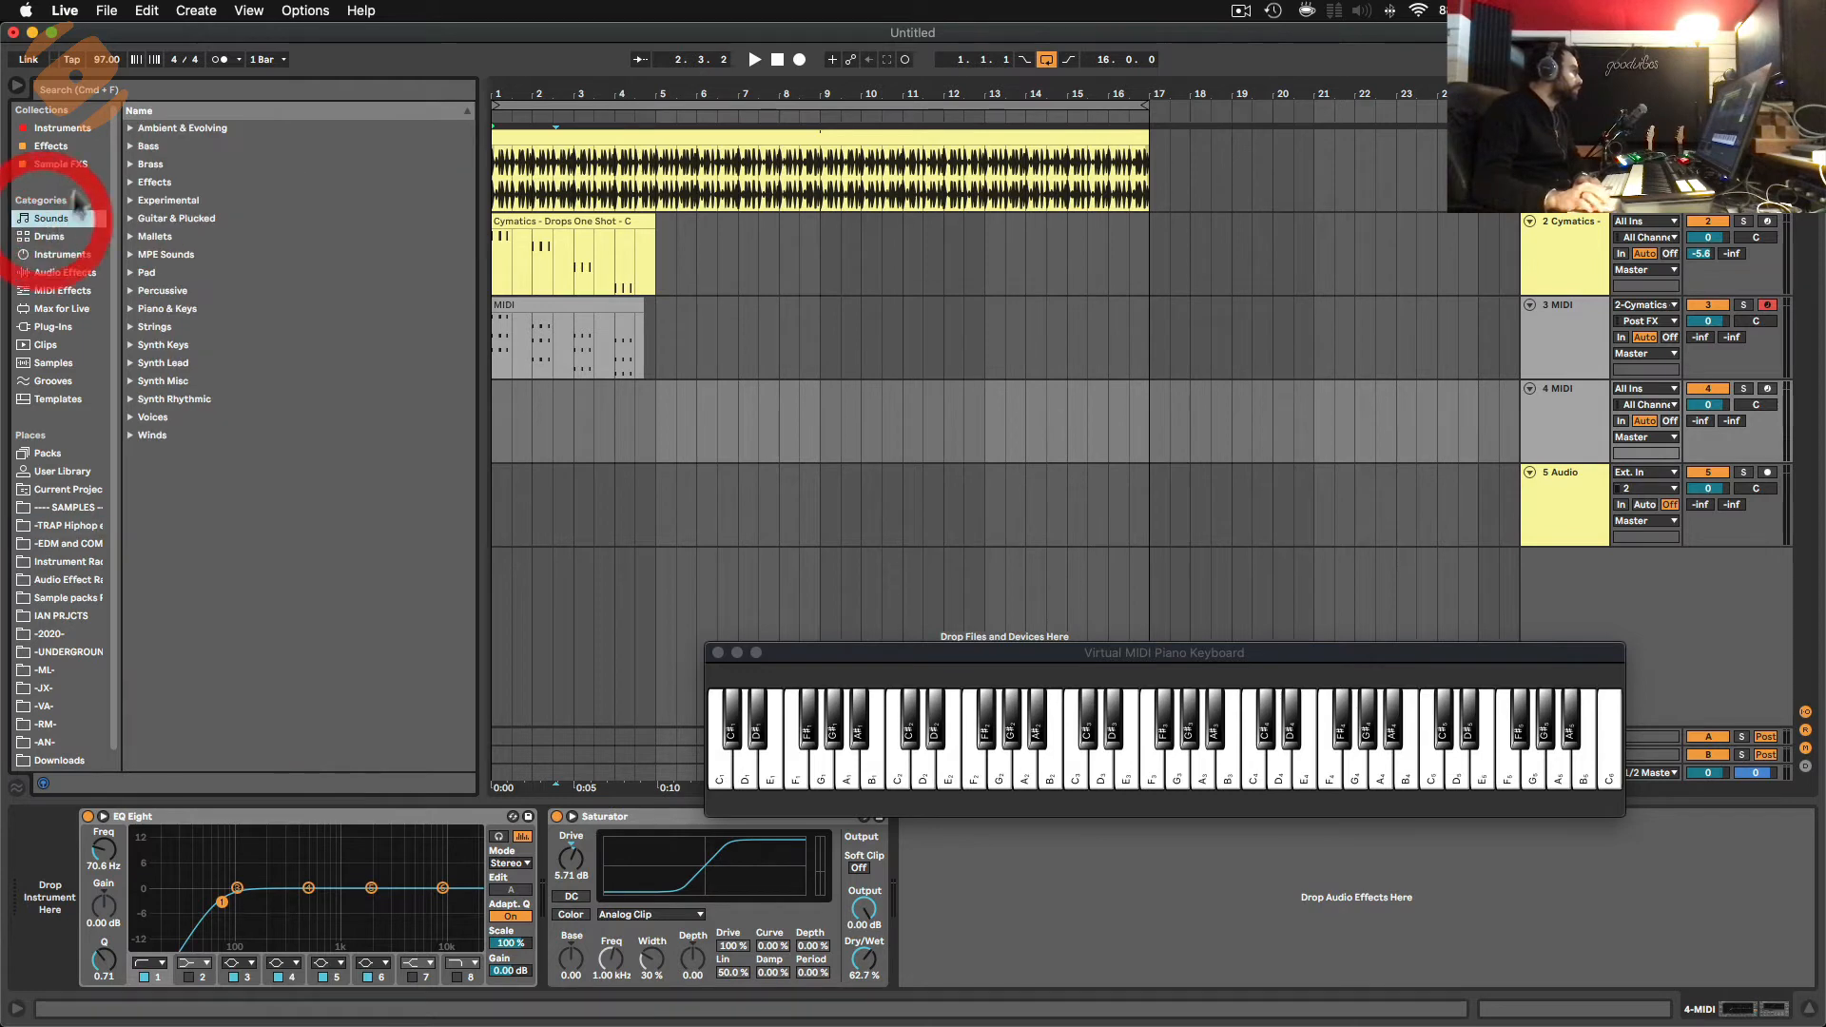
pyautogui.click(133, 145)
pyautogui.click(121, 91)
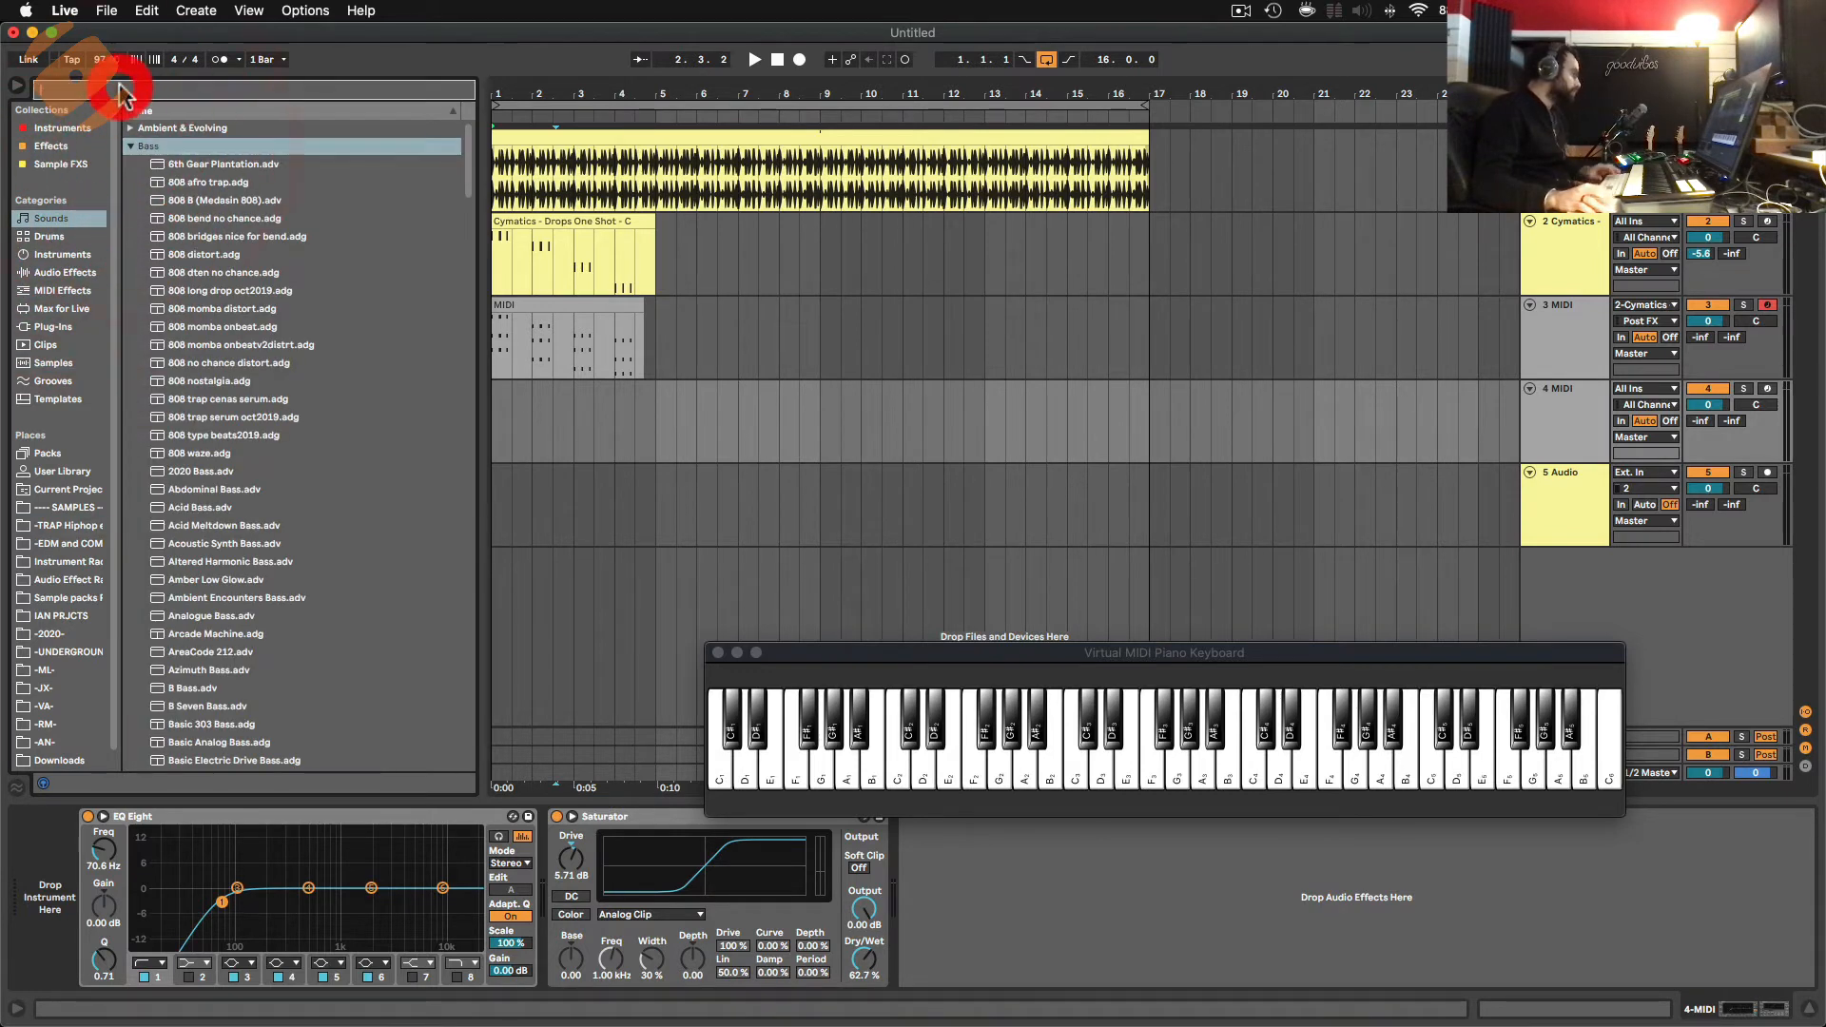
pyautogui.write('sub')
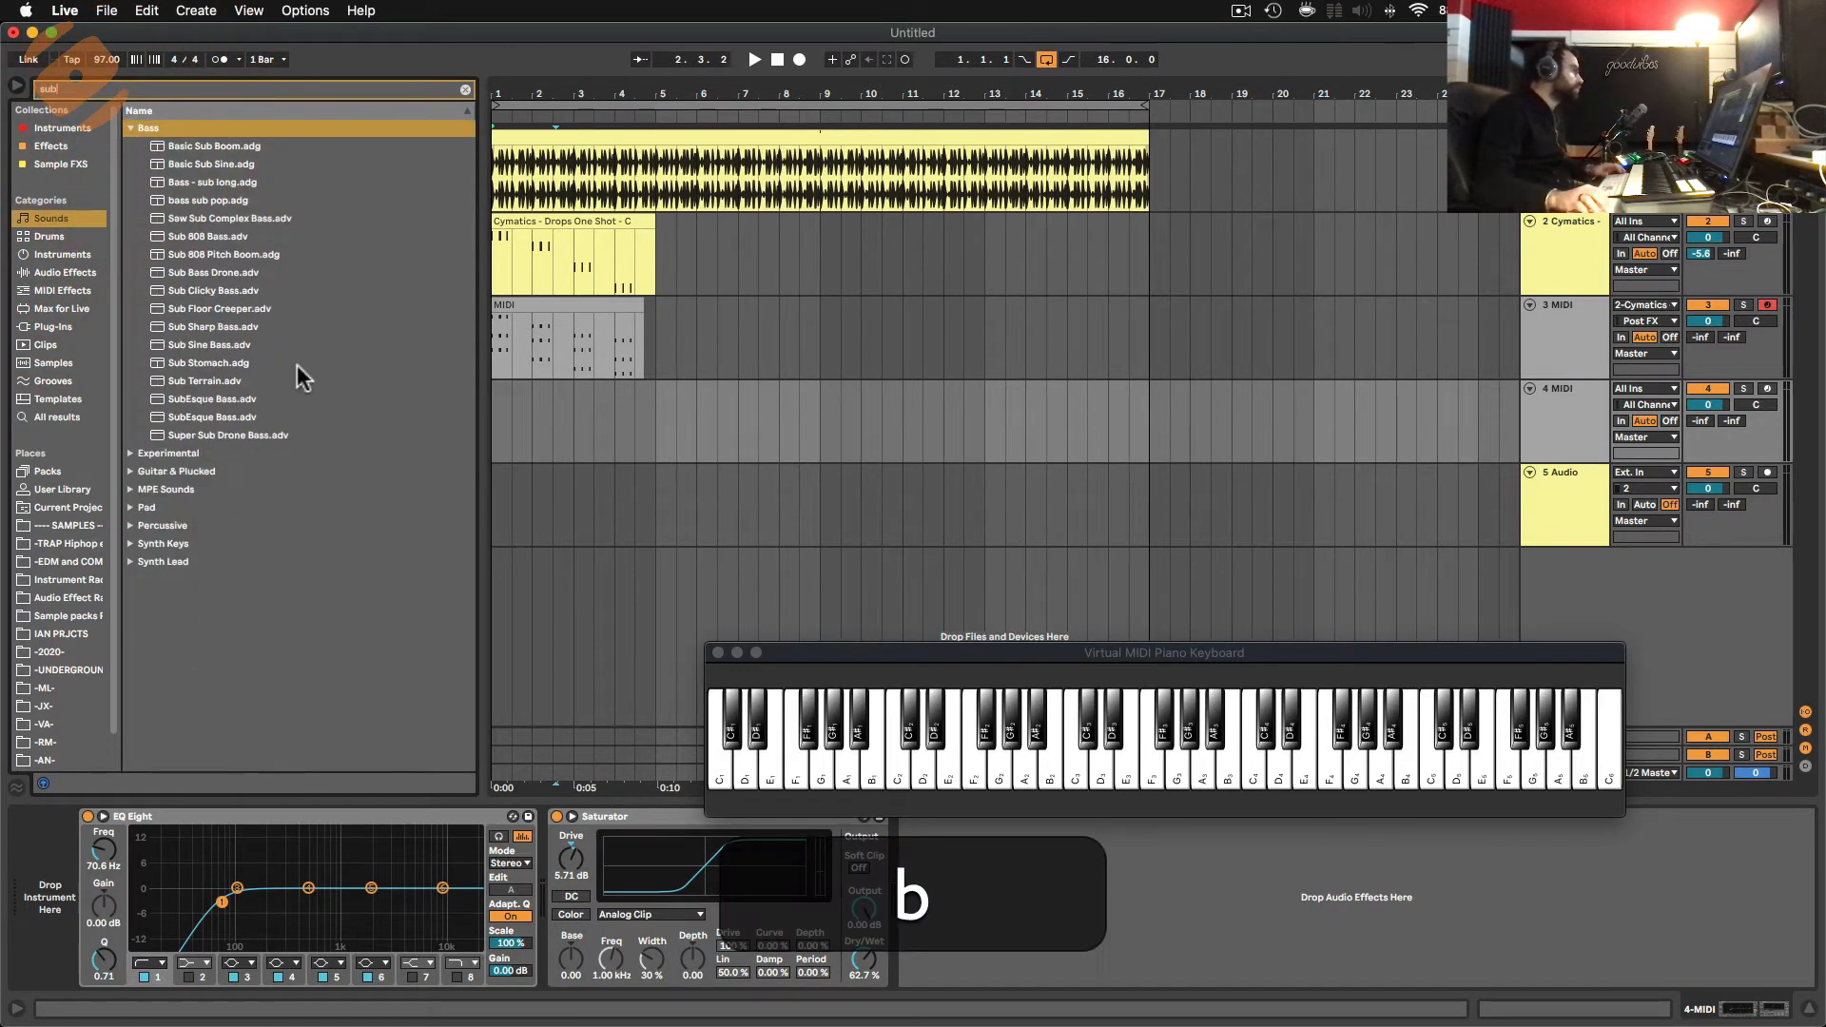
pyautogui.click(187, 345)
pyautogui.press('space')
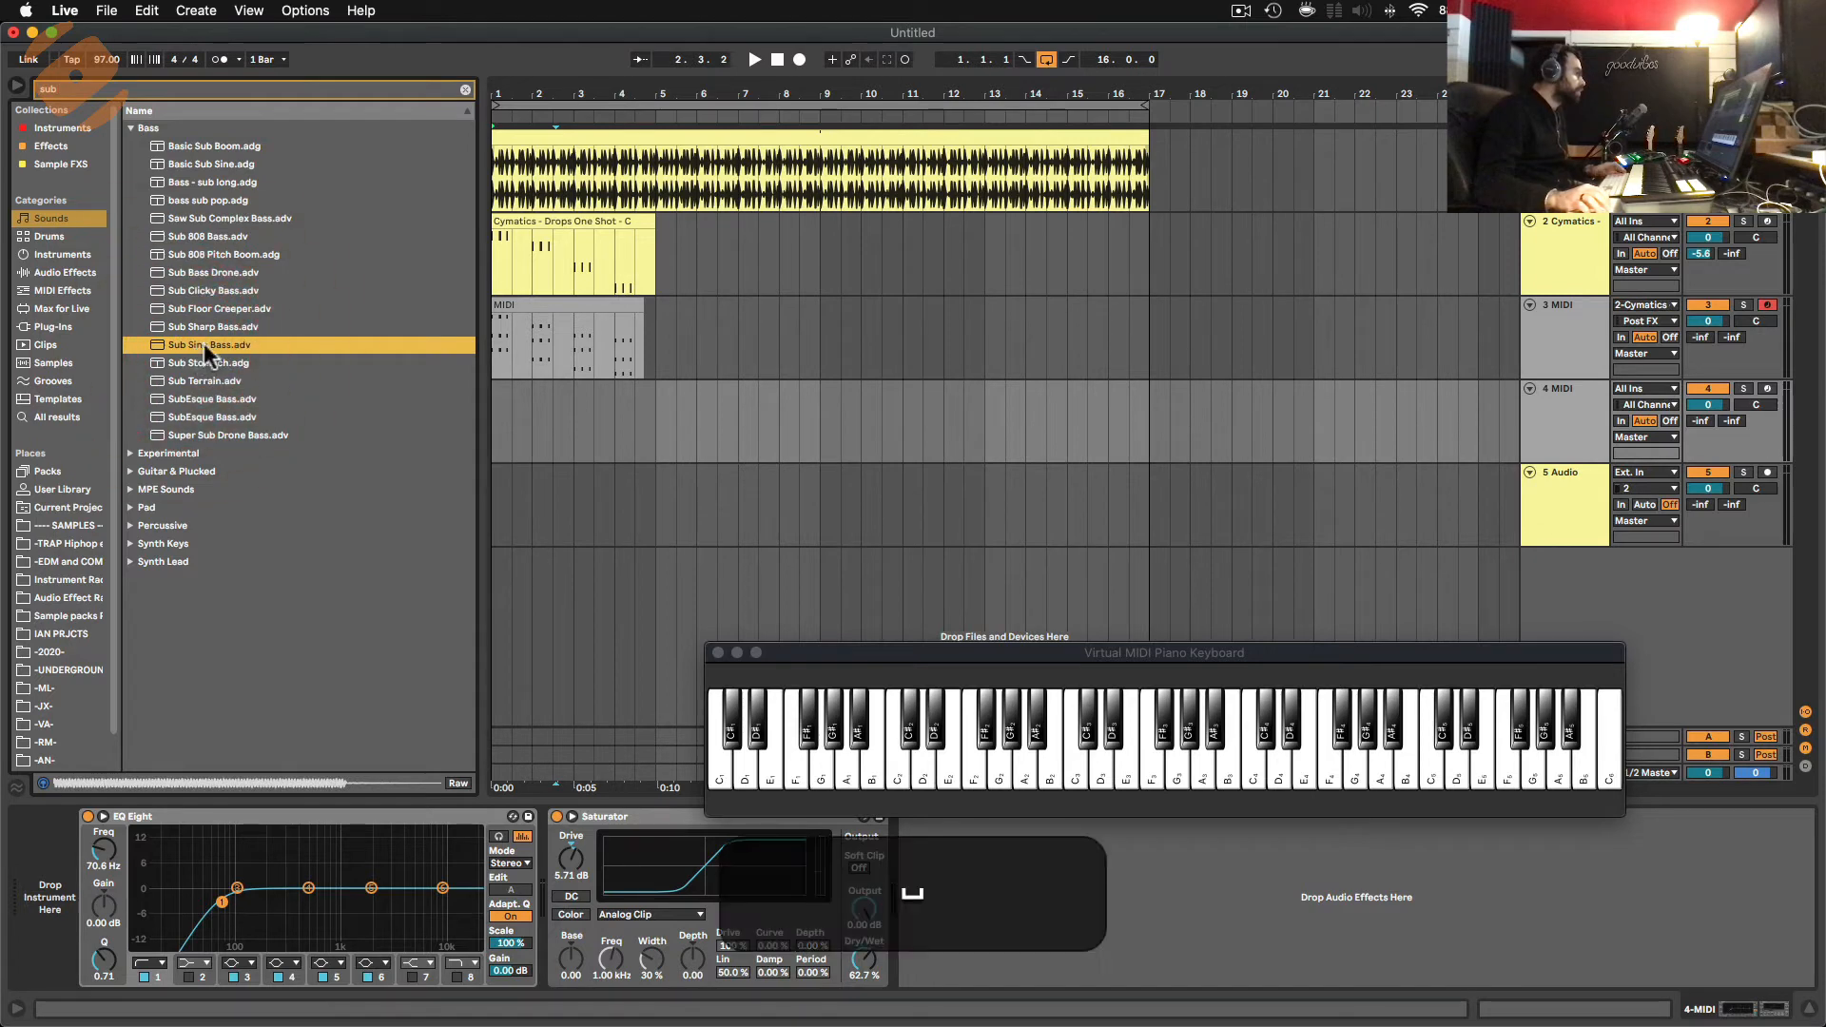
pyautogui.moveTo(202, 344); pyautogui.dragTo(701, 441)
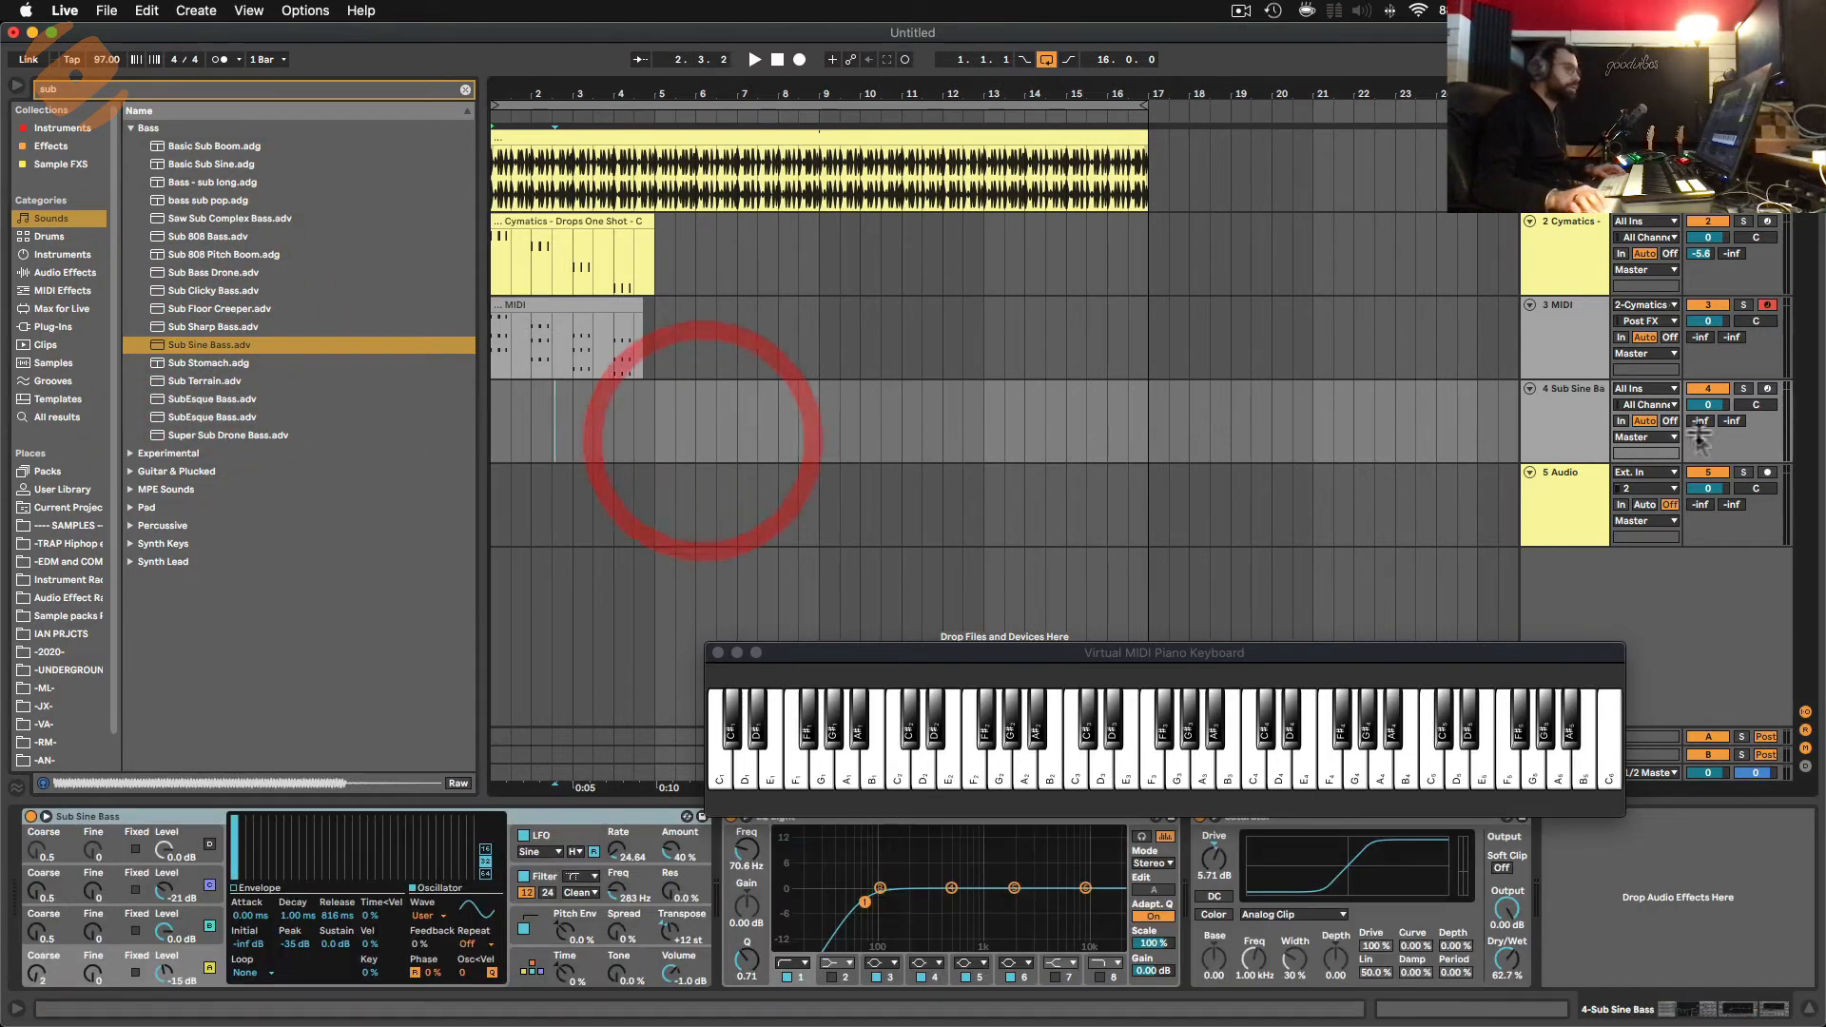
# Remove the EQ Eight and Saturator effects from the Sub Sine Bass track's device chain.
pyautogui.moveTo(873, 651); pyautogui.dragTo(866, 552)
pyautogui.click(890, 818)
pyautogui.press('BackSpace')
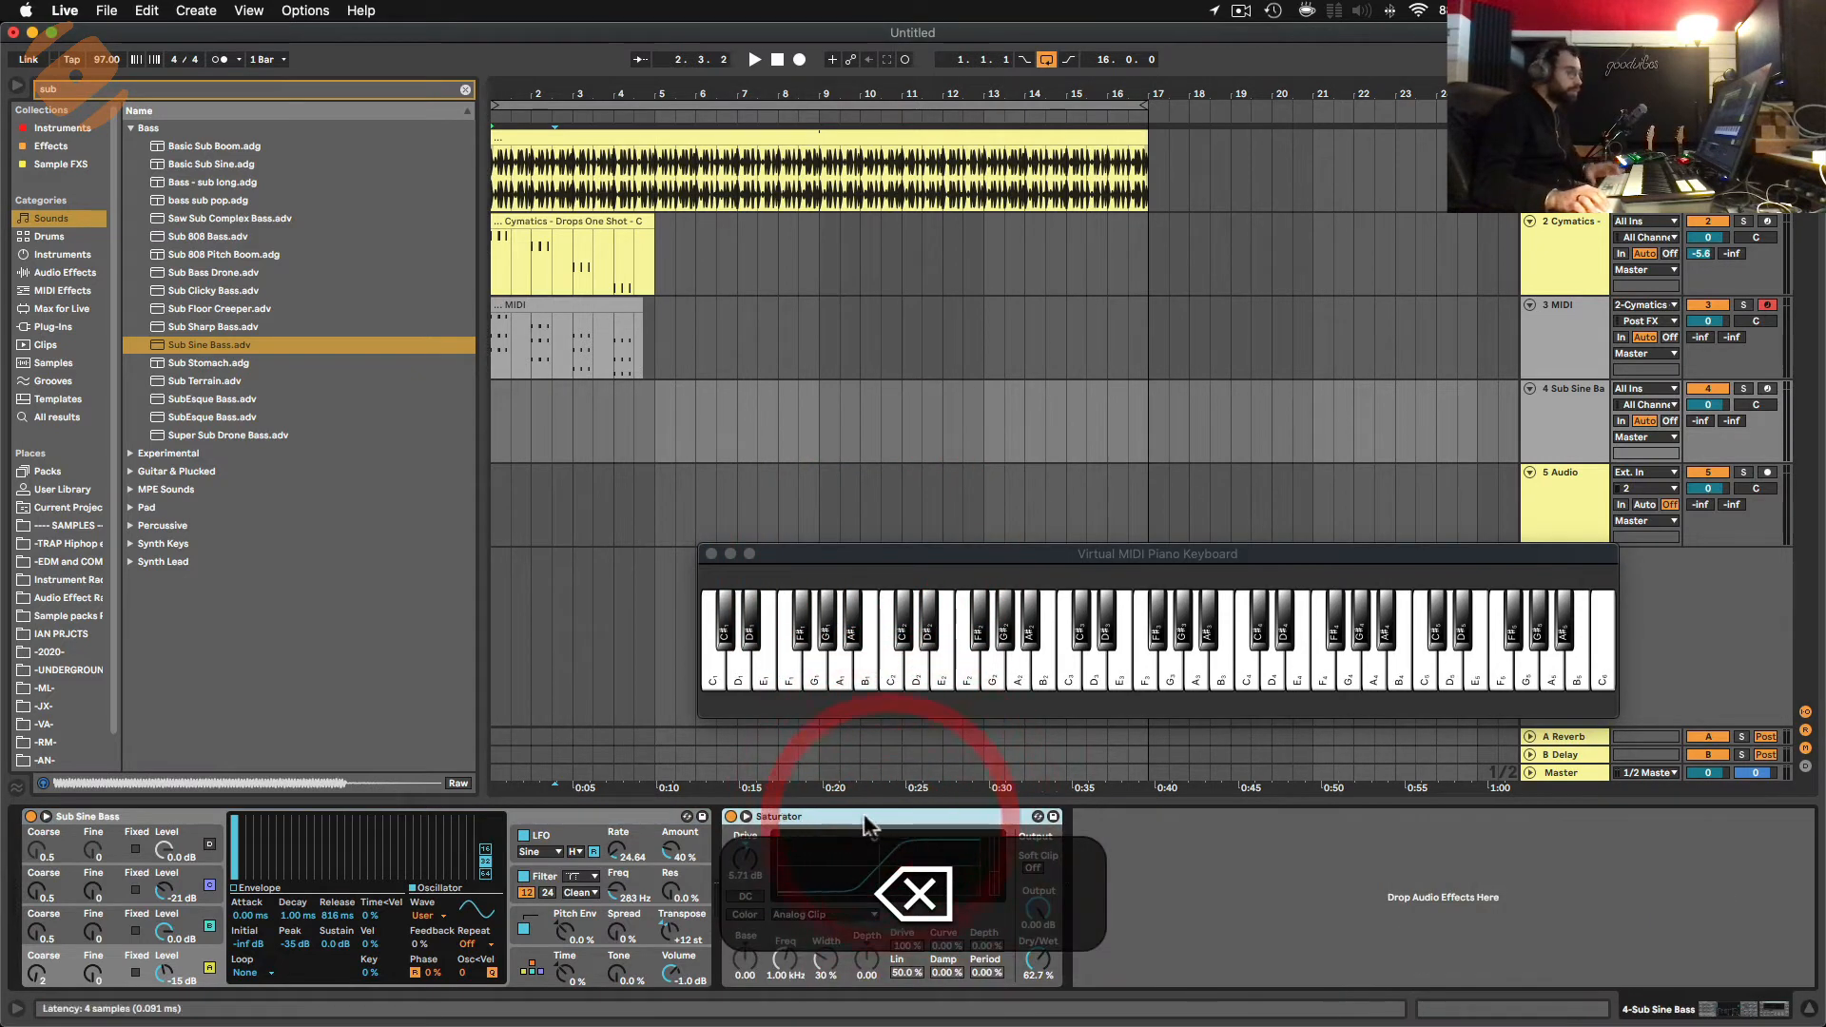
# Copy the recorded chord clip onto the Sub Sine Bass track at bar 1 and open the copy's notes.
pyautogui.click(542, 400)
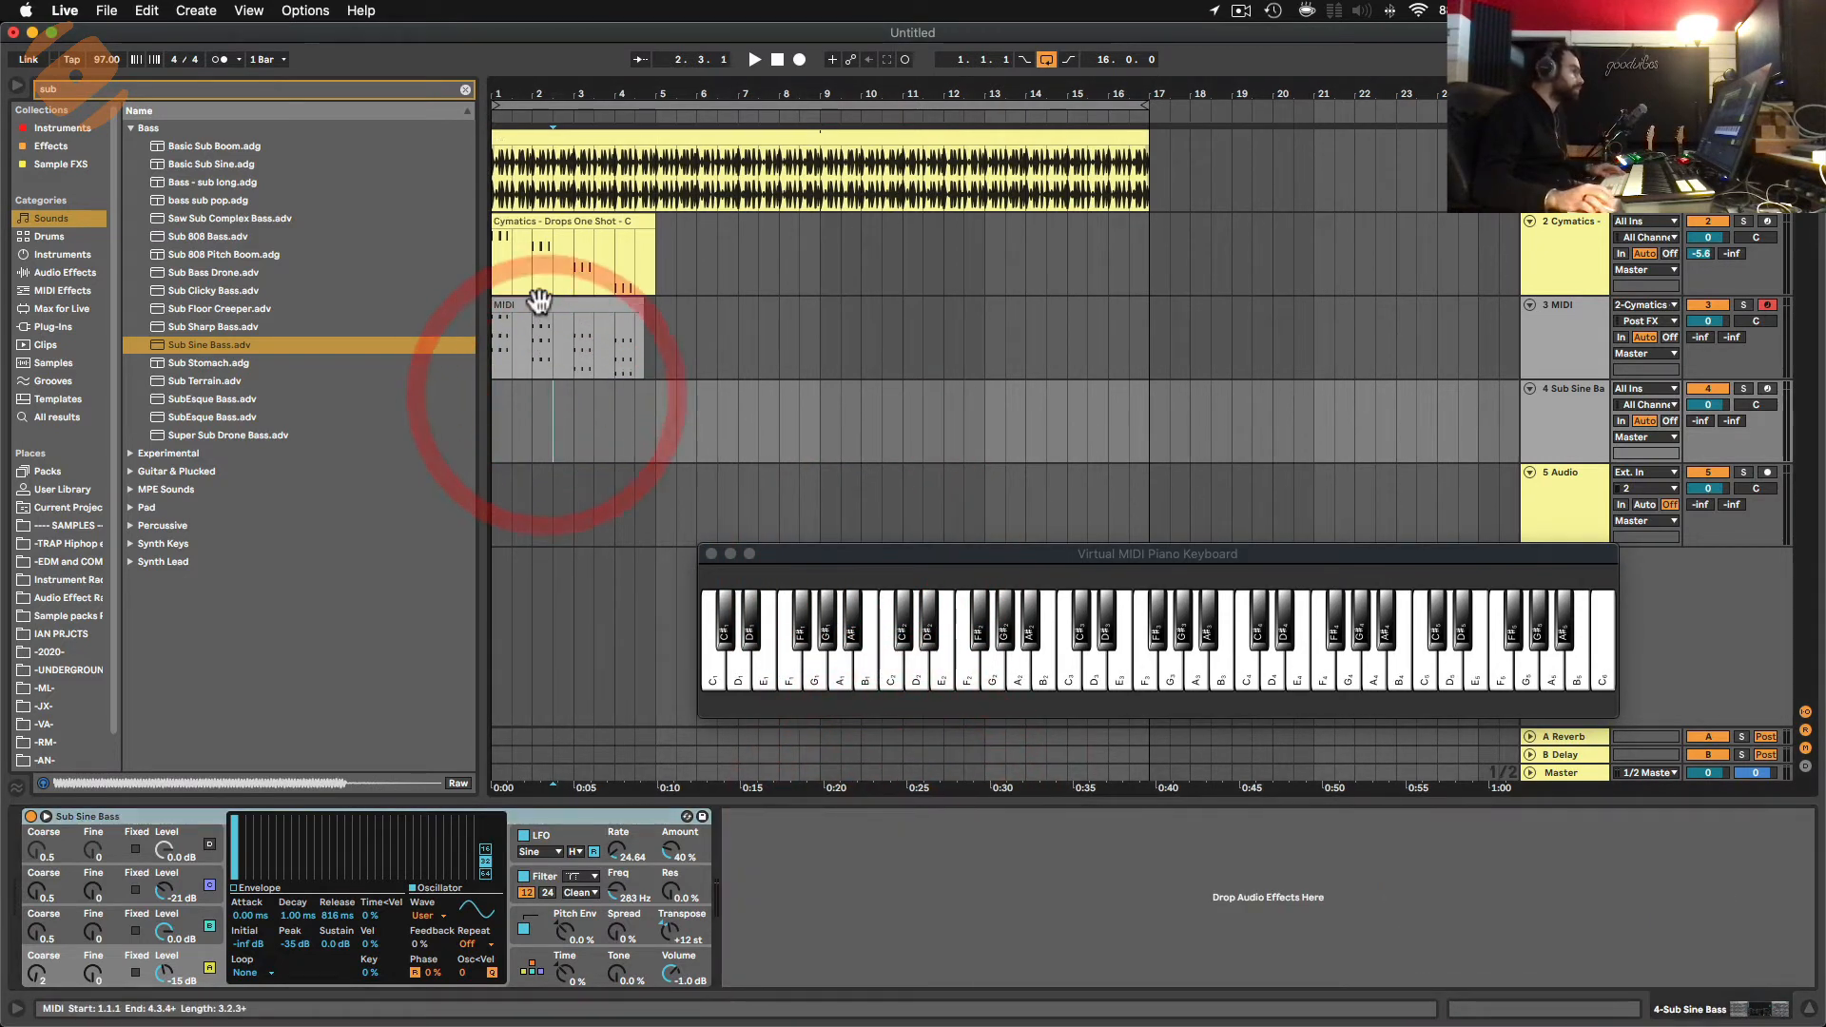
pyautogui.moveTo(530, 297); pyautogui.dragTo(548, 415)
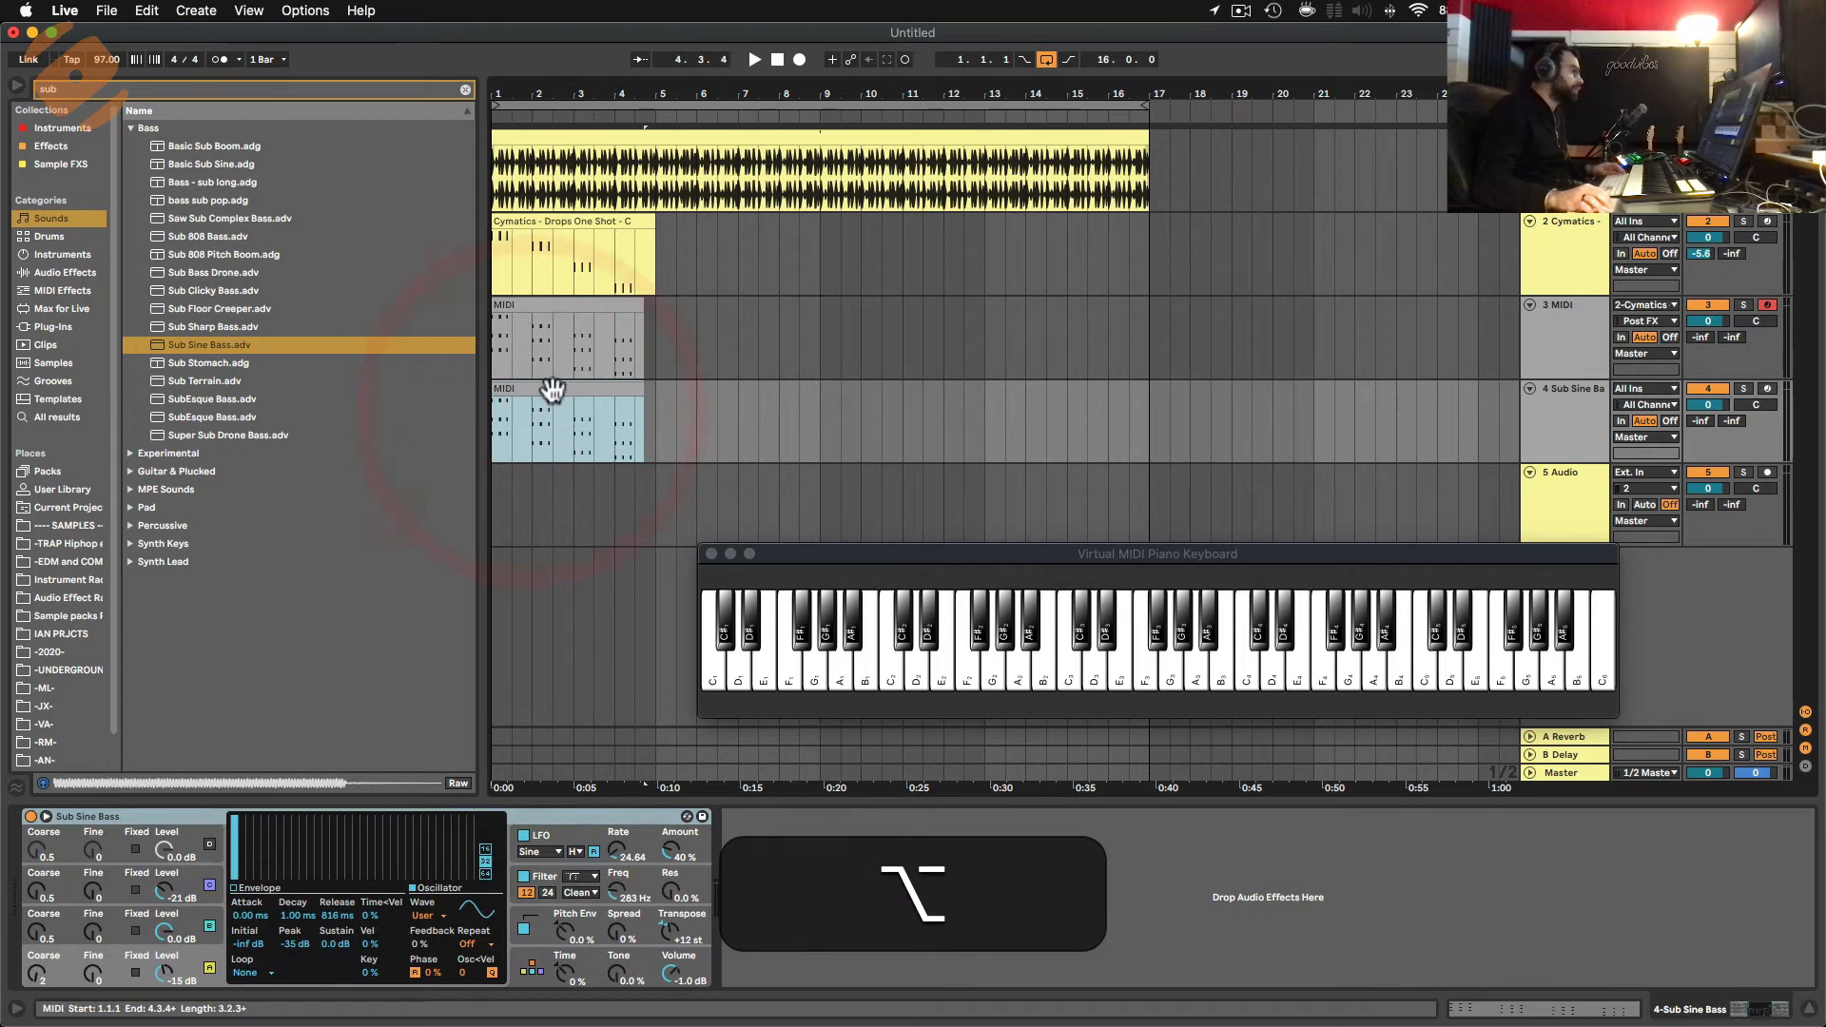
pyautogui.doubleClick(549, 411)
pyautogui.moveTo(919, 556); pyautogui.dragTo(903, 443)
pyautogui.click(392, 633)
# Colour the Sub Sine Bass track green and assign the track colour to its clips.
pyautogui.rightClick(1563, 361)
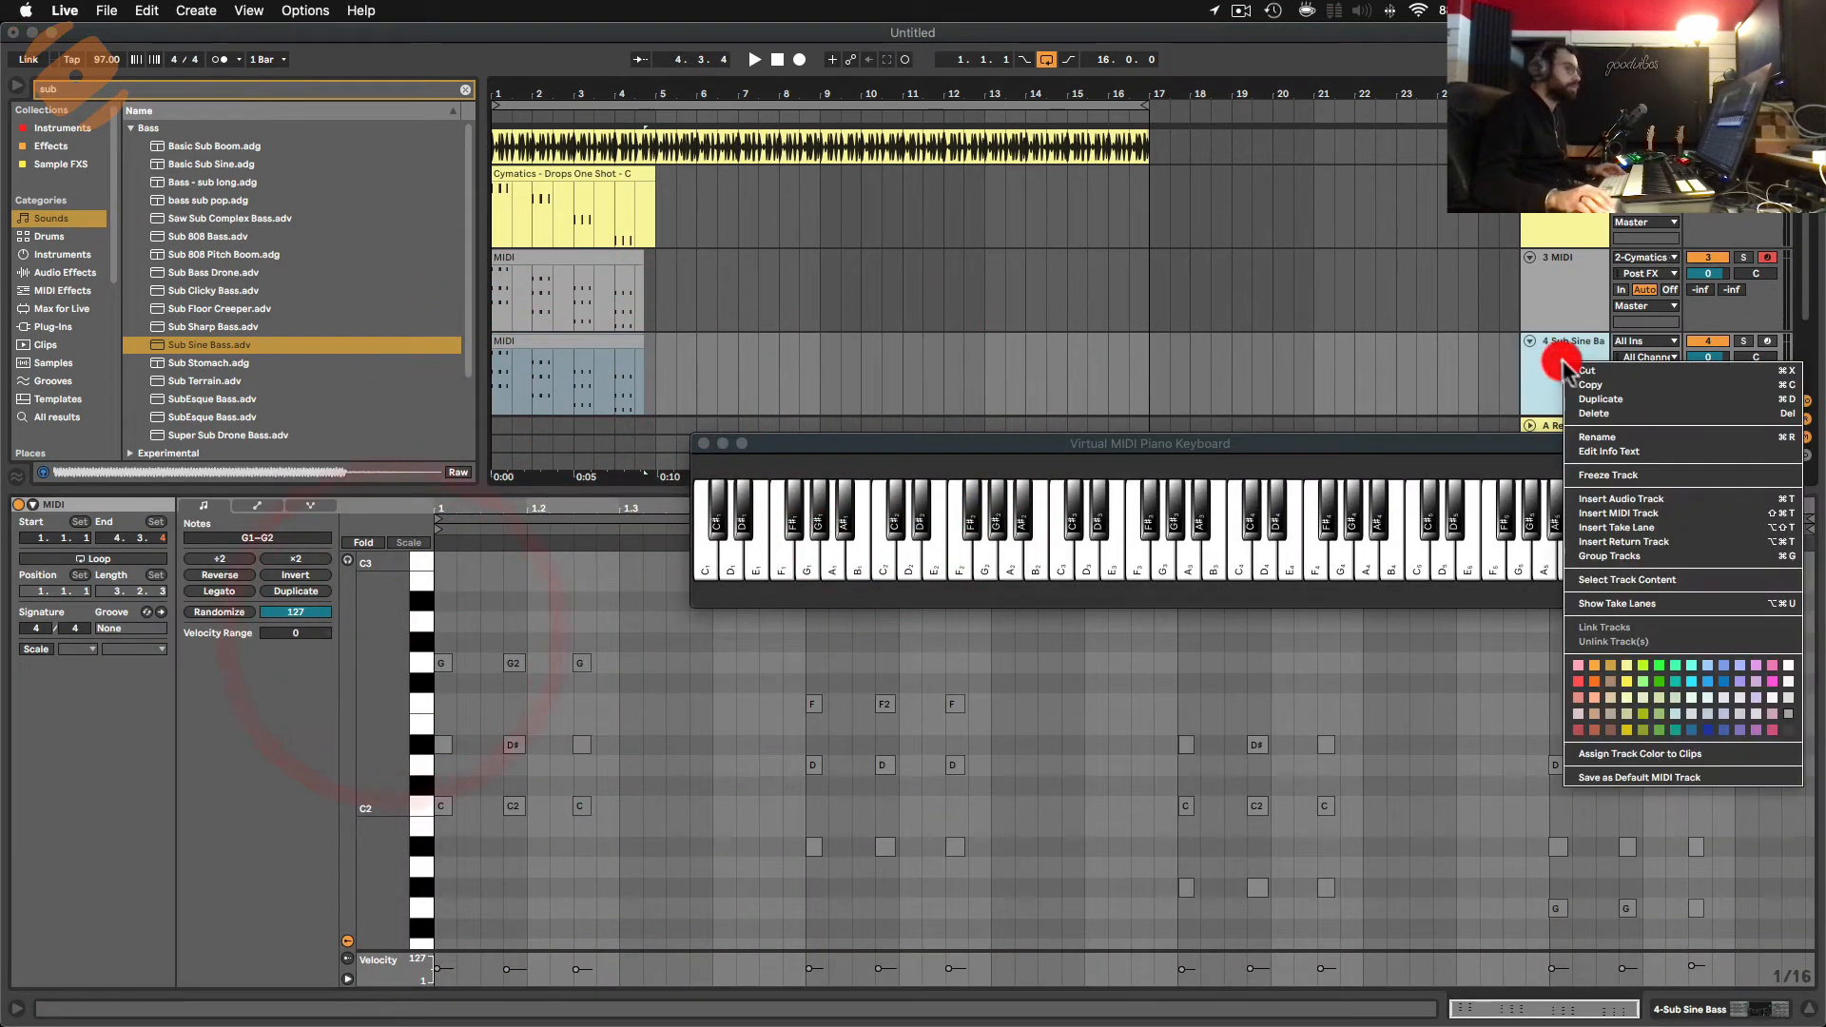
pyautogui.click(1678, 675)
pyautogui.rightClick(1557, 362)
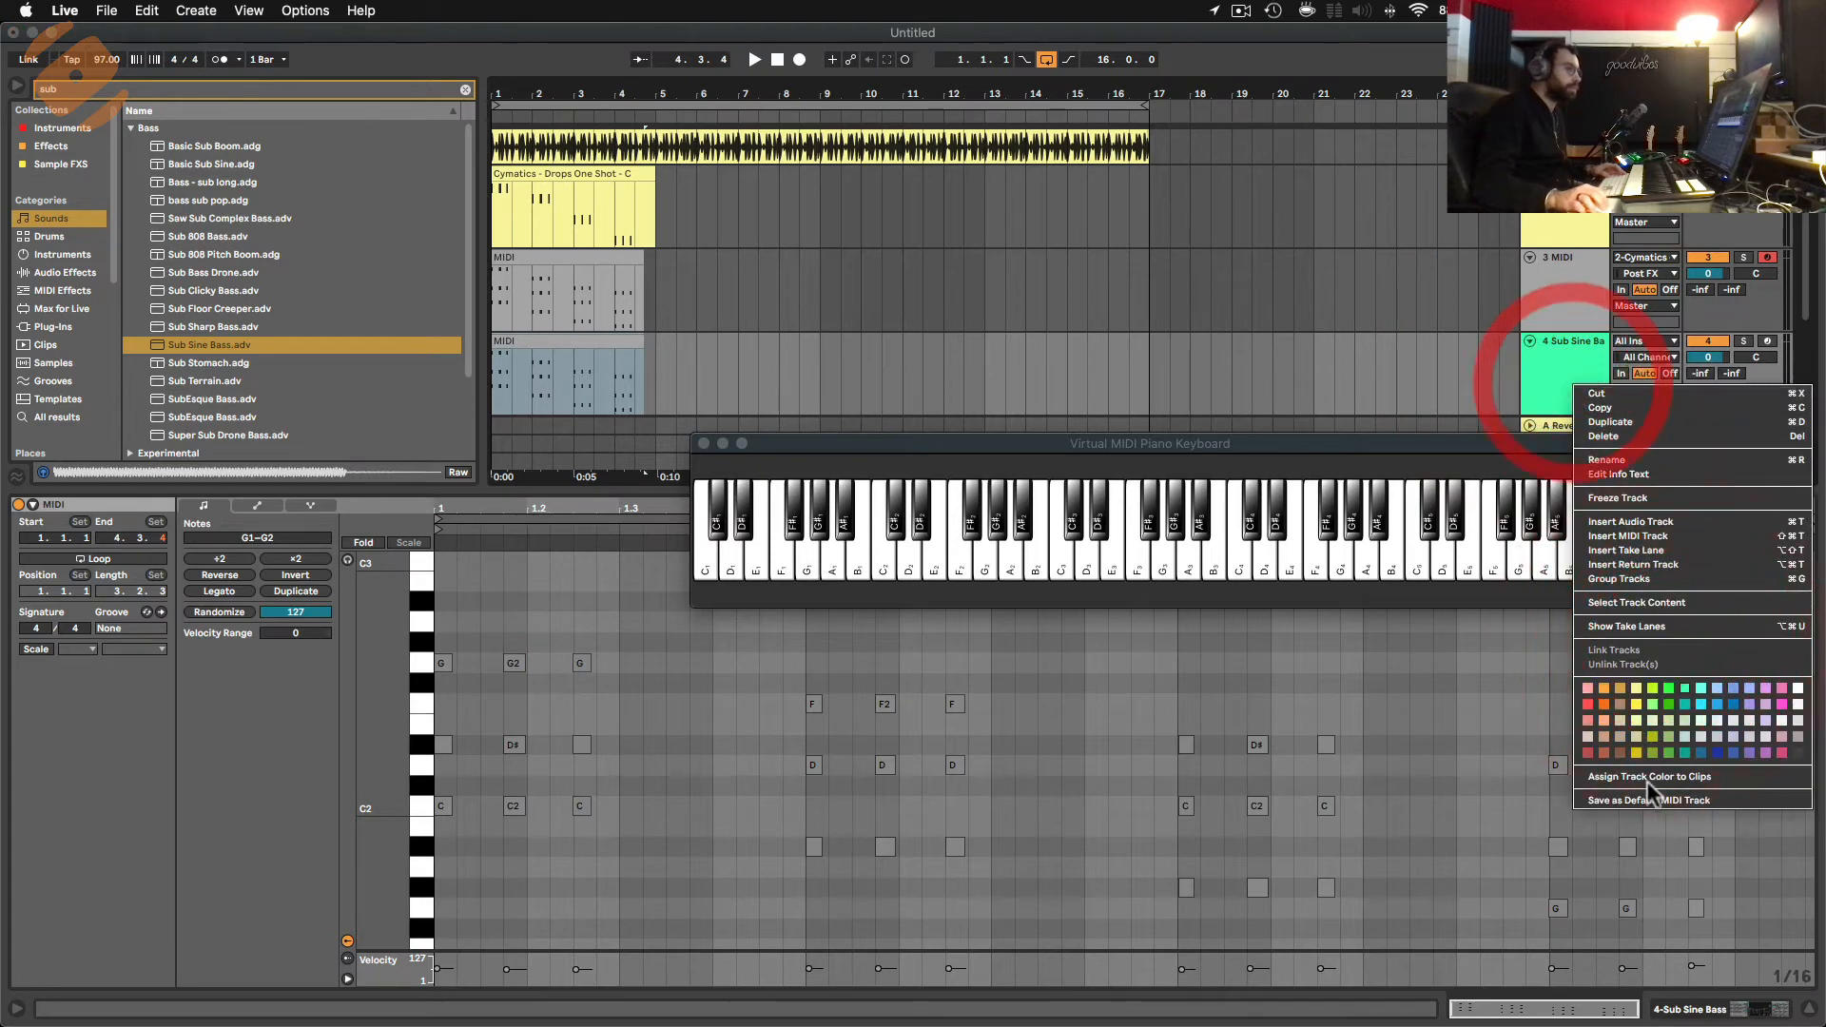
pyautogui.click(1646, 773)
# Deactivate the two upper notes of every chord in the bass clip, keeping only the lowest notes active.
pyautogui.click(618, 770)
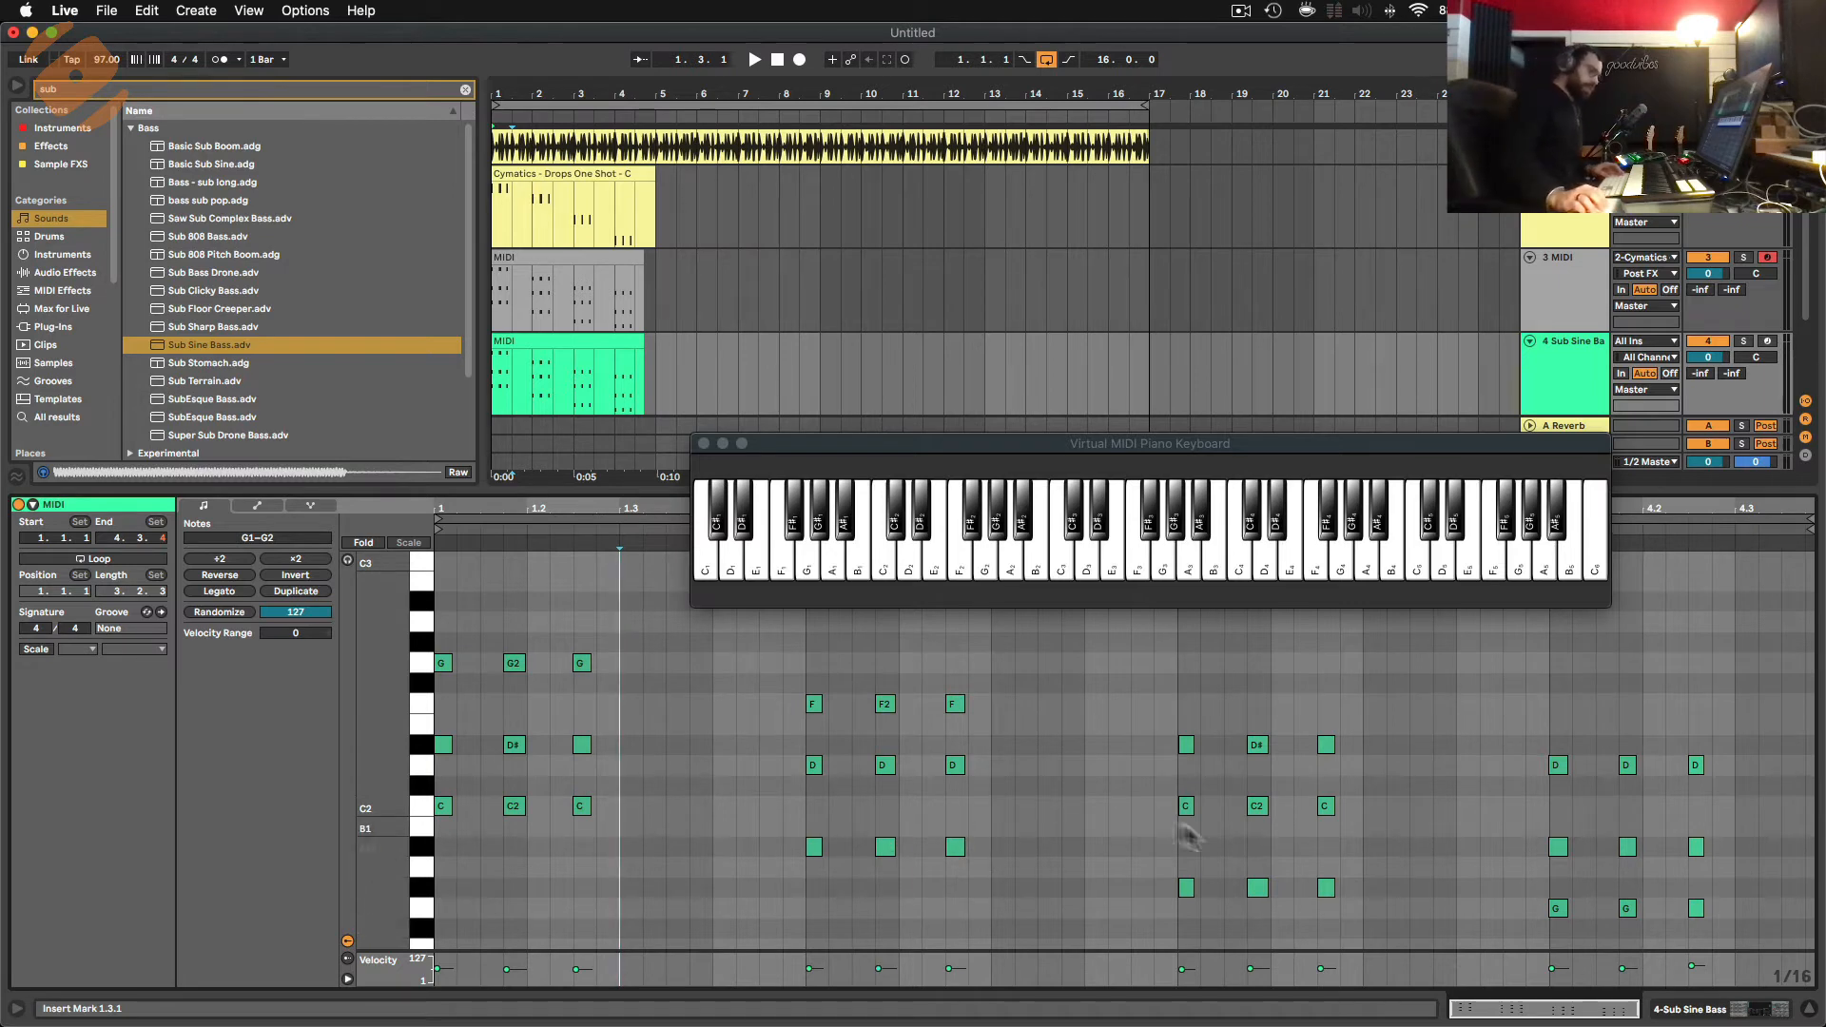
pyautogui.moveTo(1752, 864); pyautogui.dragTo(1109, 718)
pyautogui.press('0')
pyautogui.moveTo(1037, 810); pyautogui.dragTo(690, 659)
pyautogui.press('0')
pyautogui.moveTo(676, 742); pyautogui.dragTo(355, 649)
pyautogui.press('0')
pyautogui.click(698, 857)
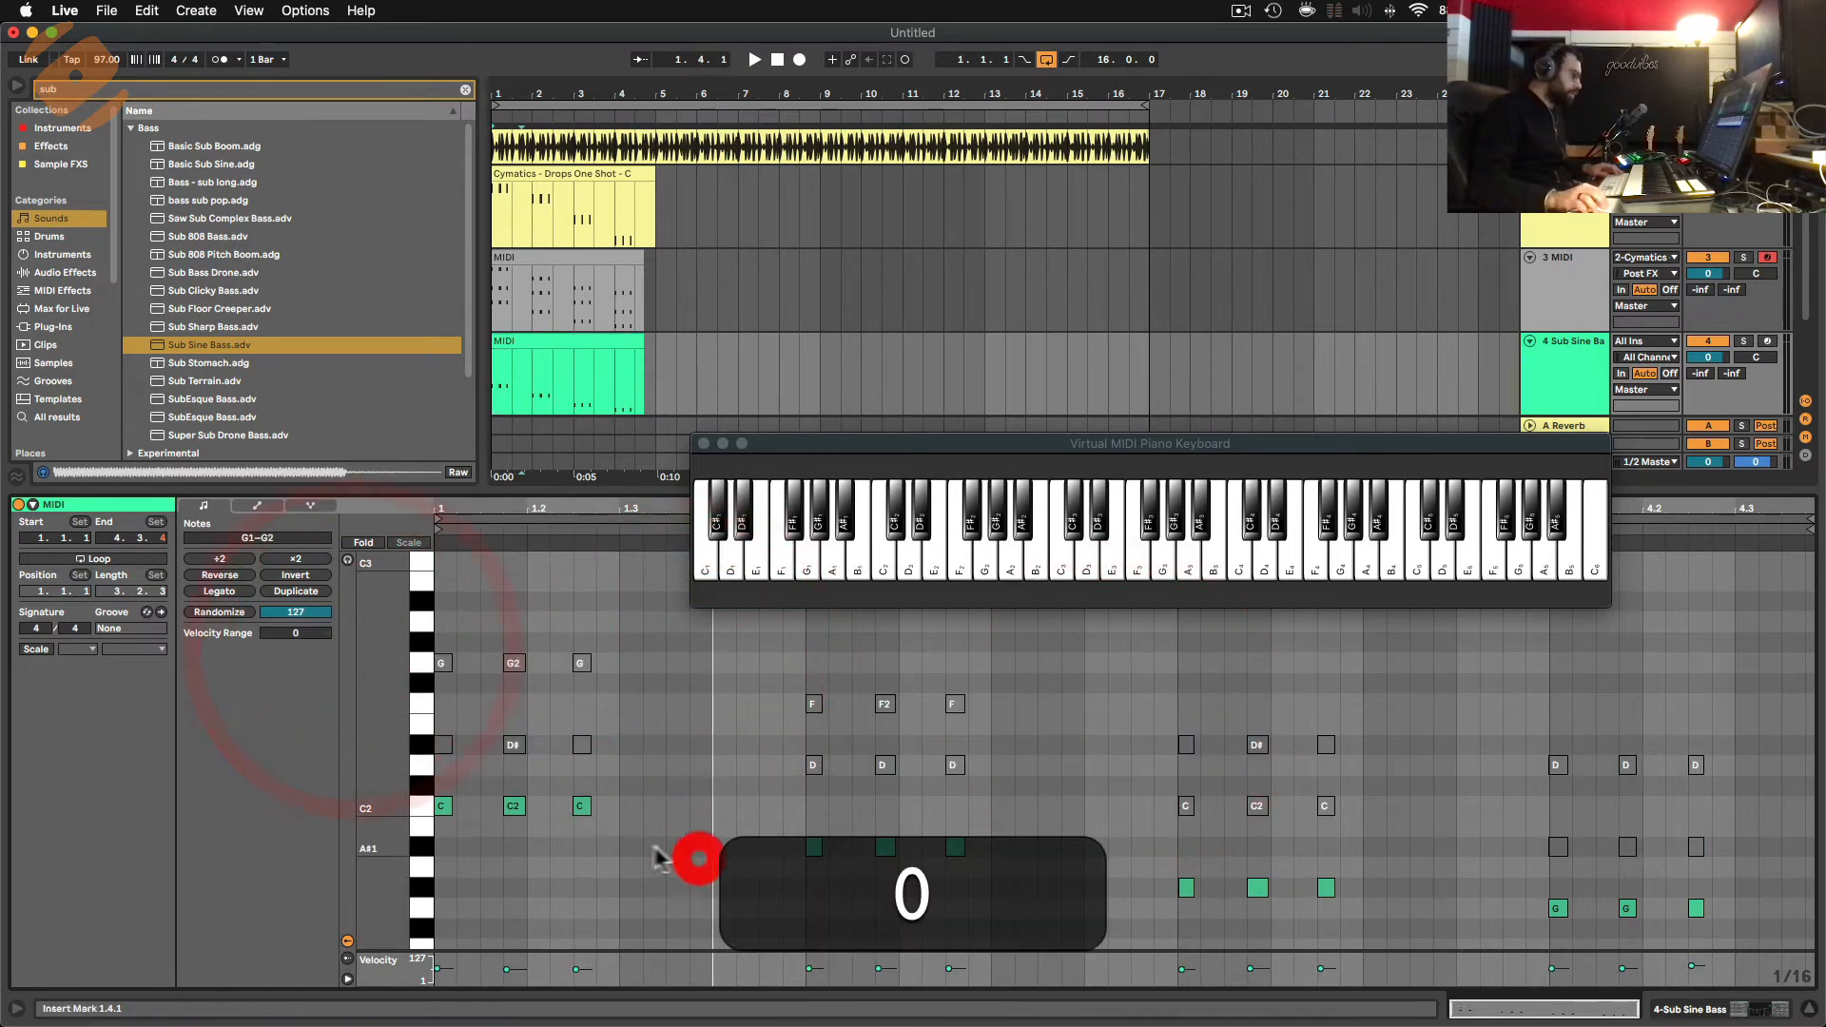
# Transpose all notes in the bass clip down one octave and lengthen them by one 1/16 grid step.
pyautogui.press('space')
pyautogui.click(713, 735)
pyautogui.press('cmd+a')
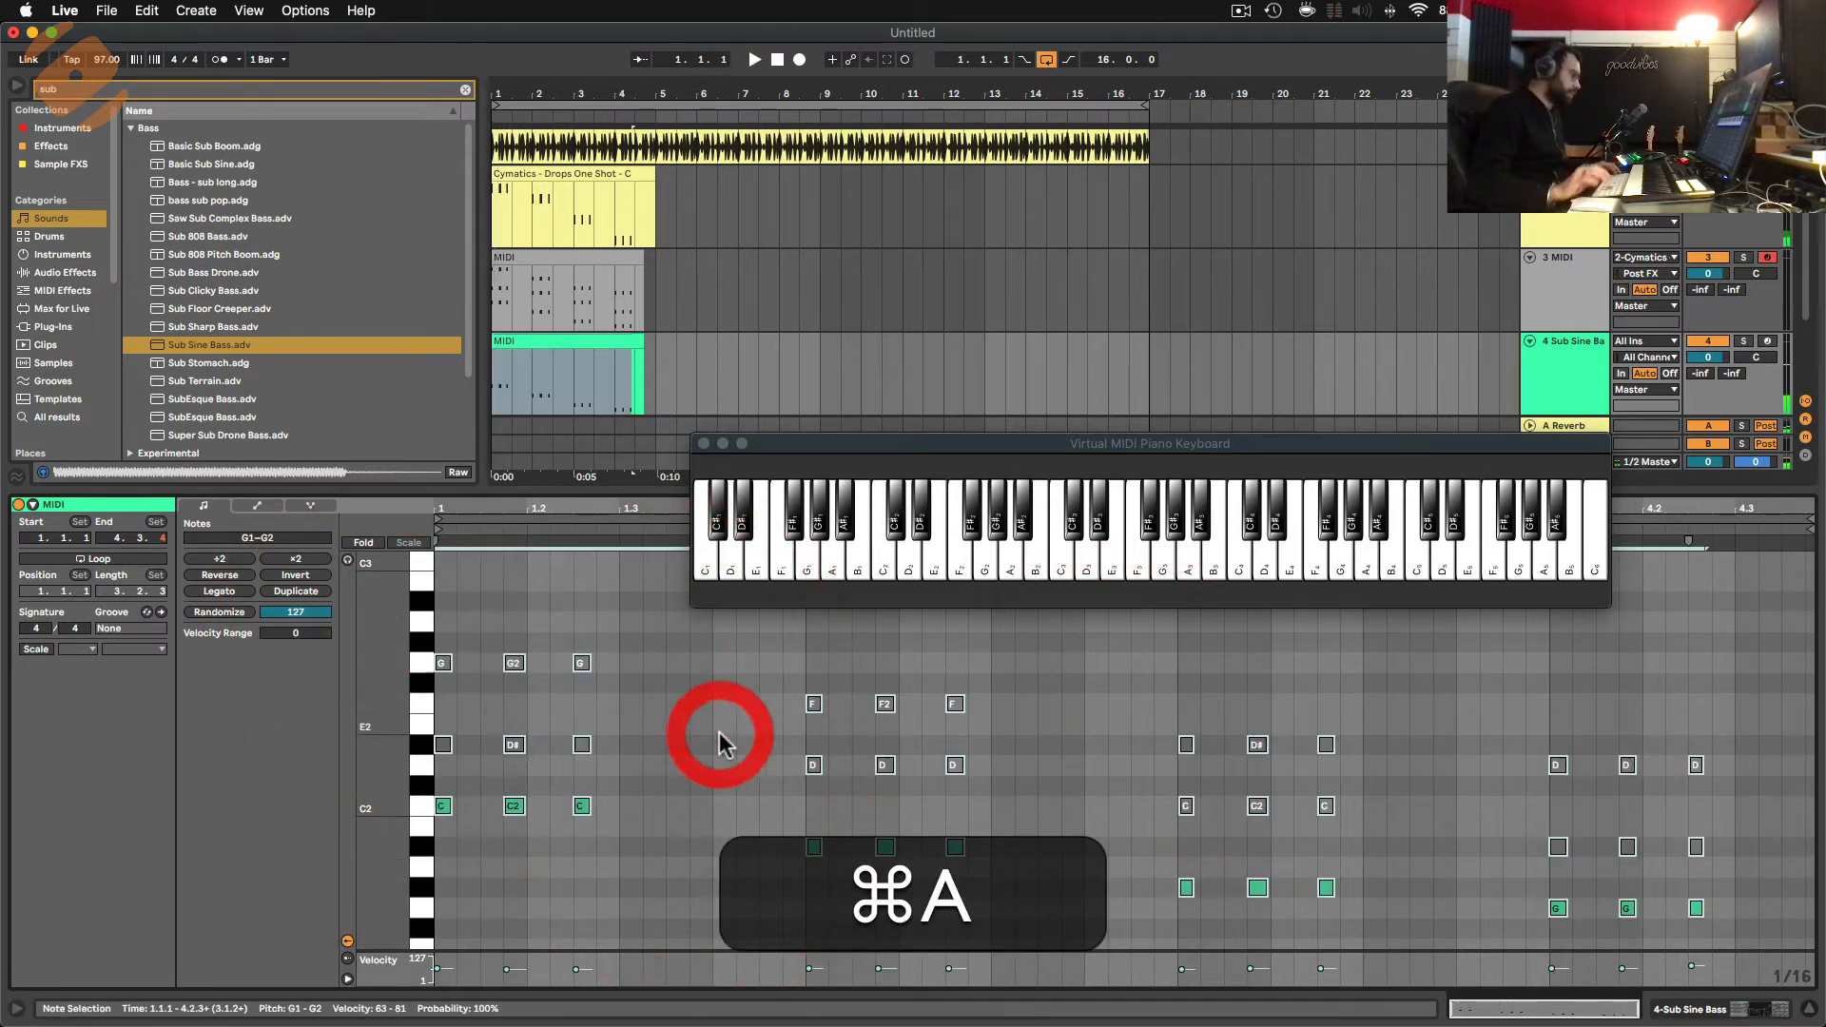
pyautogui.press('shift+cmd+Down')
pyautogui.hotkey('shift', 'Down')
pyautogui.hotkey('shift', 'Right')
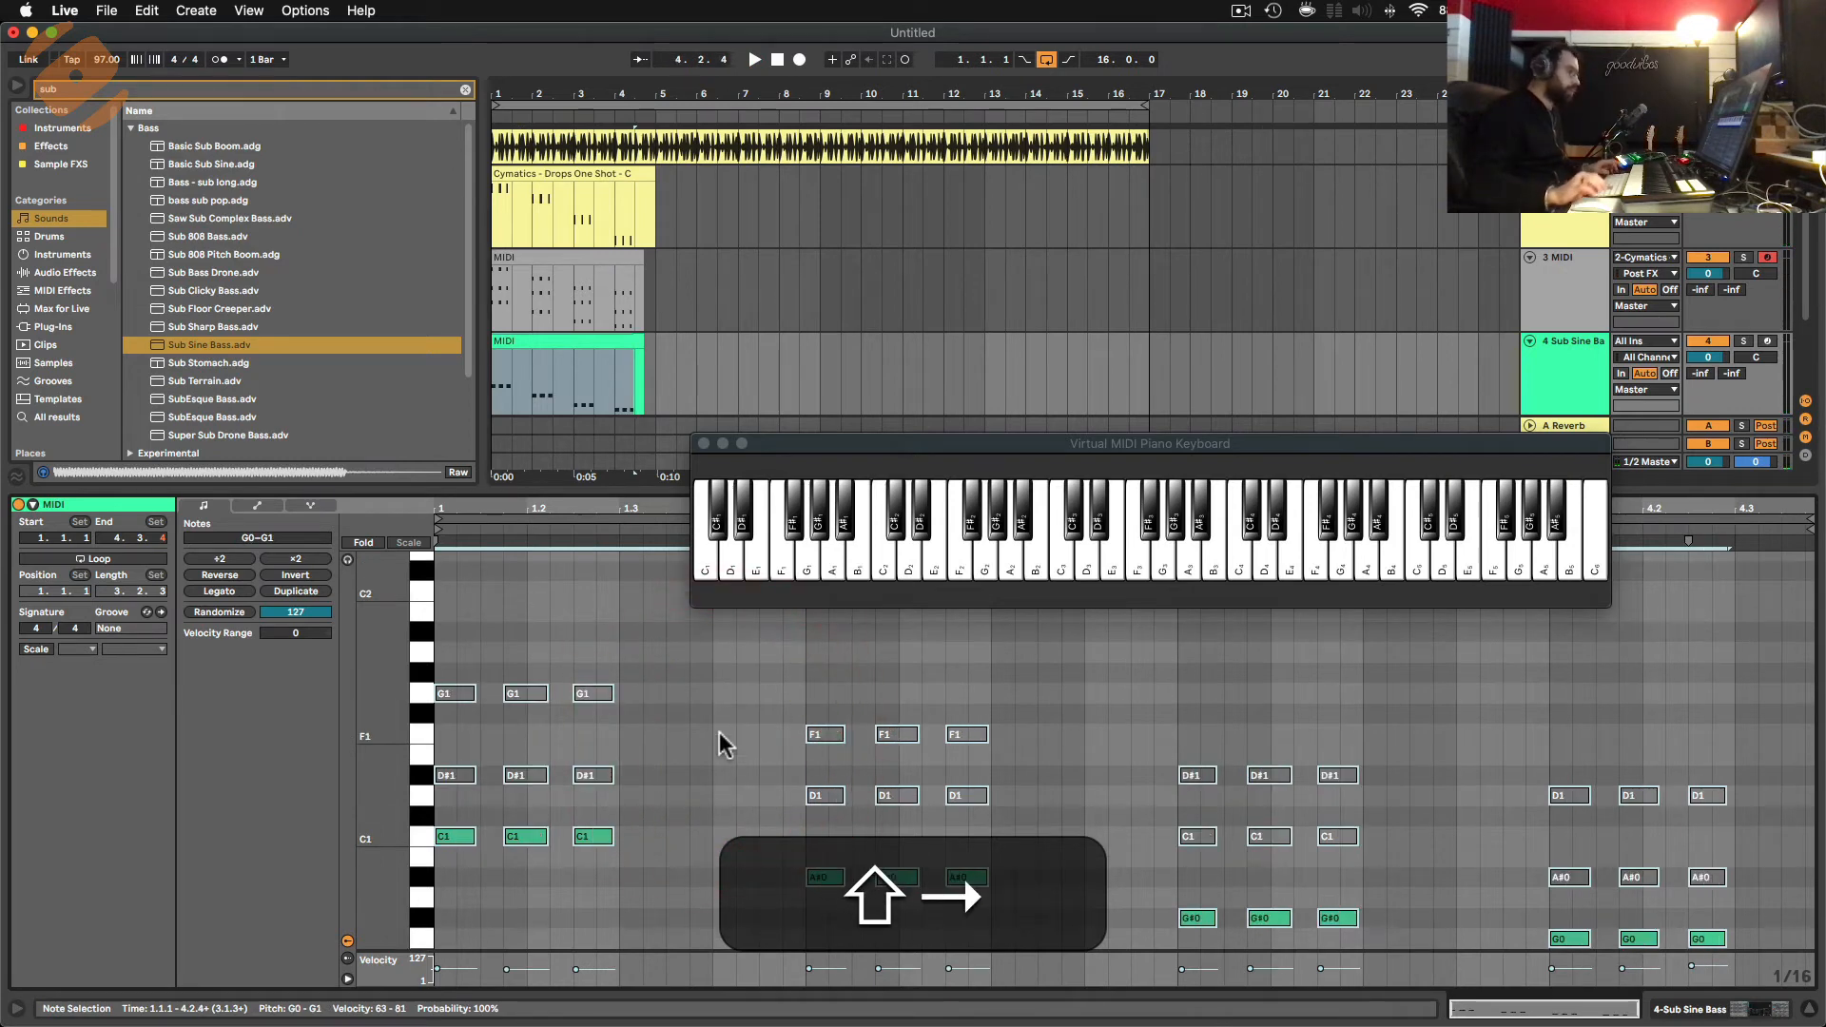
# Set the Sub Sine Bass track's volume to -2.7 and play the arrangement back.
pyautogui.moveTo(1708, 356)
pyautogui.mouseDown()
pyautogui.moveTo(1708, 376)
pyautogui.moveTo(1709, 353)
pyautogui.mouseUp()
pyautogui.press('space')
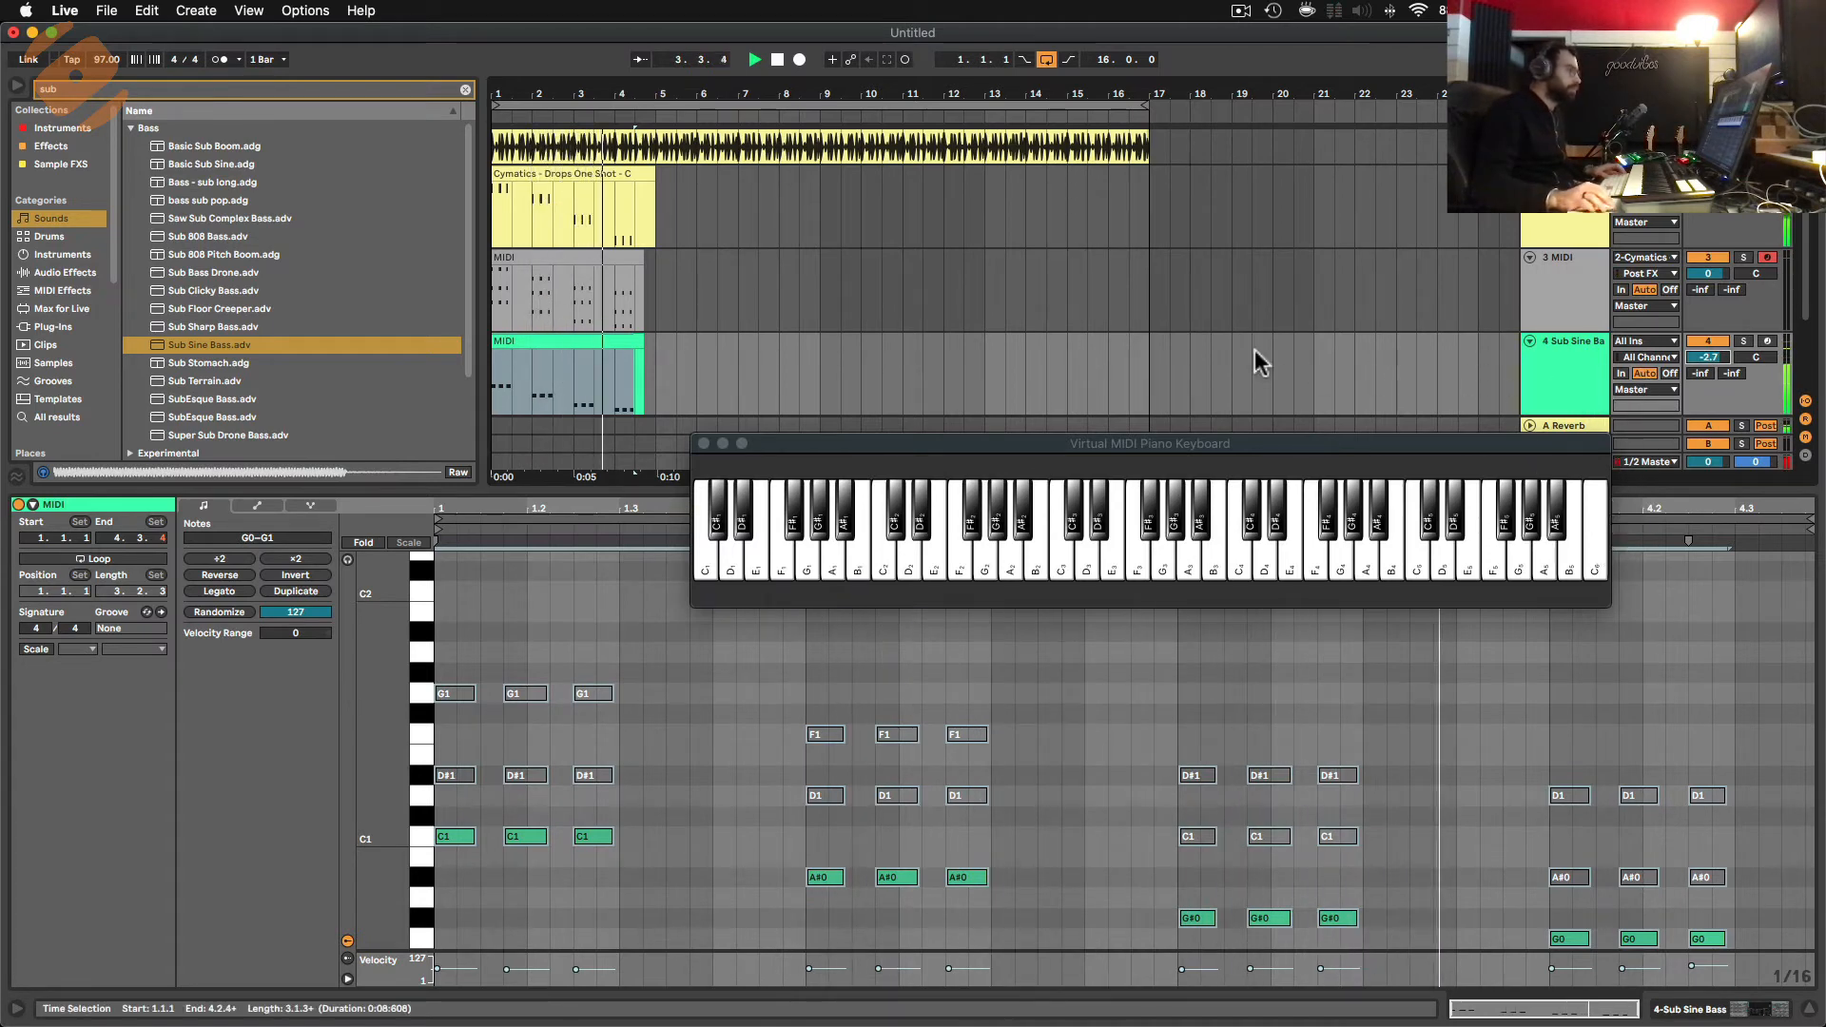
# Draw two 1/16 notes at the end of the bass clip, A0 at 4.3.2 and A#0 at 4.3.3.
pyautogui.press('b')
pyautogui.click(1769, 900)
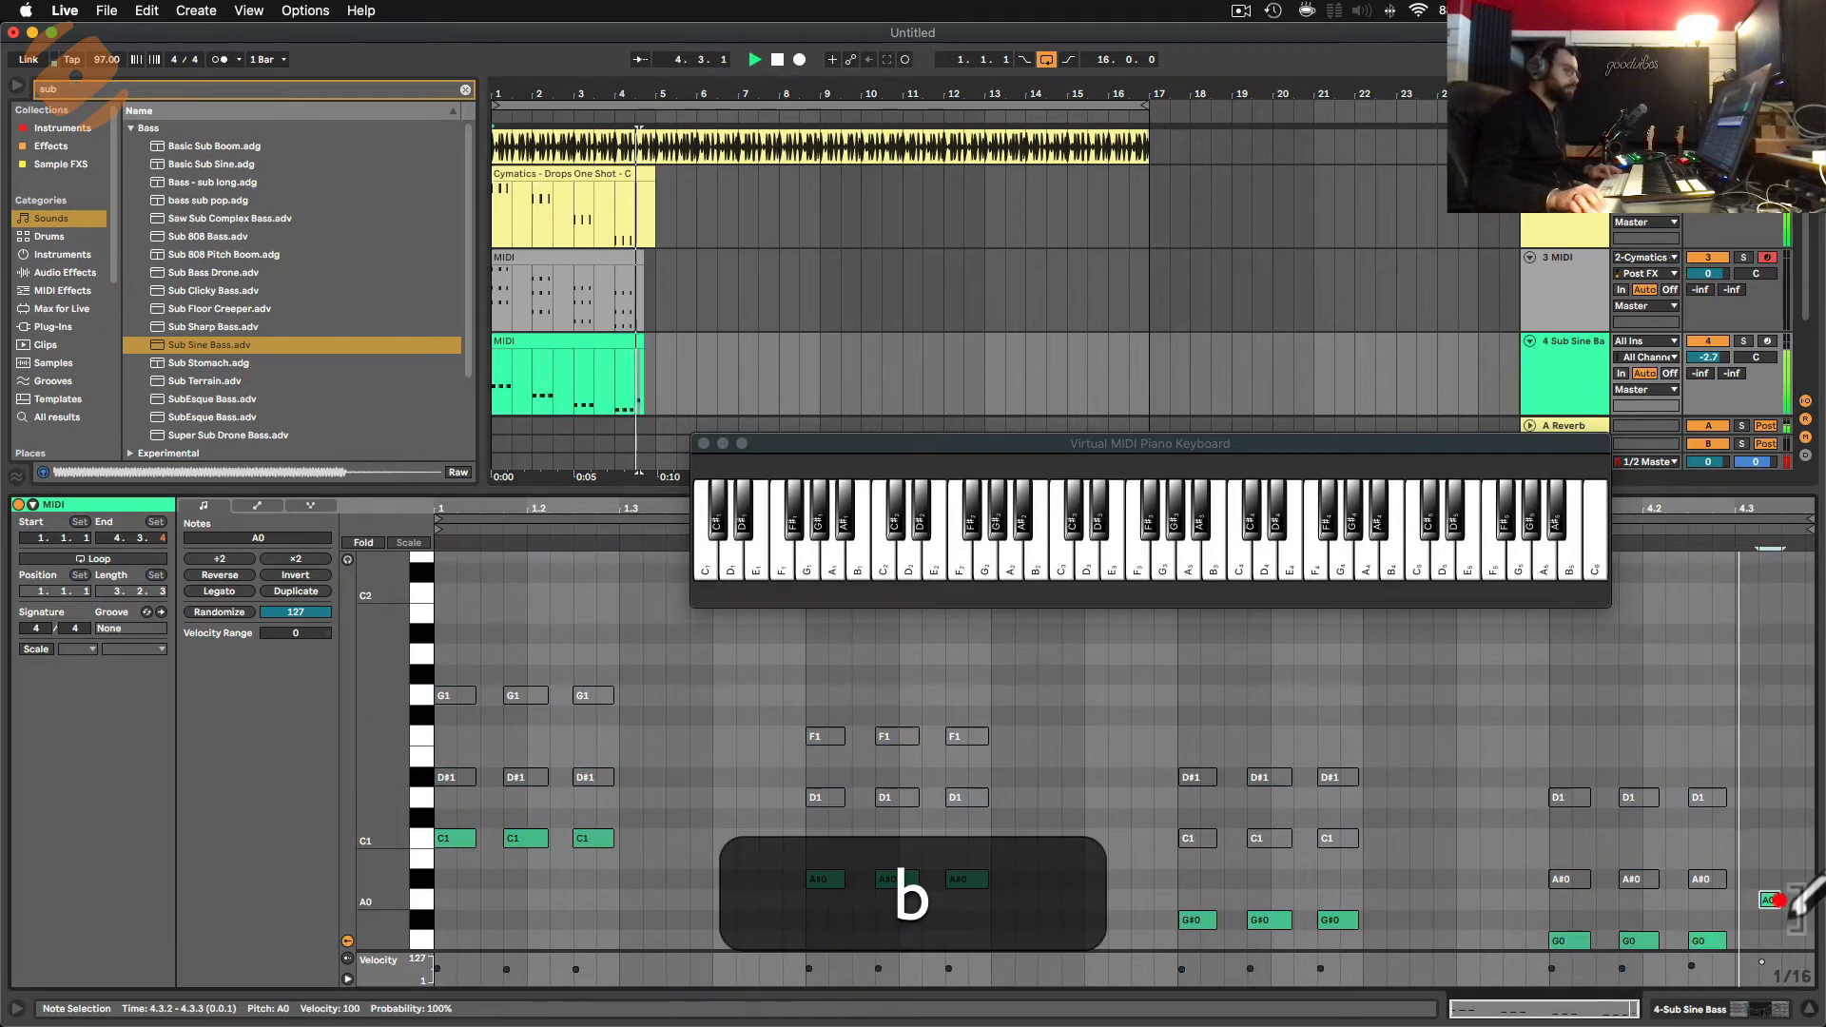
pyautogui.press('space')
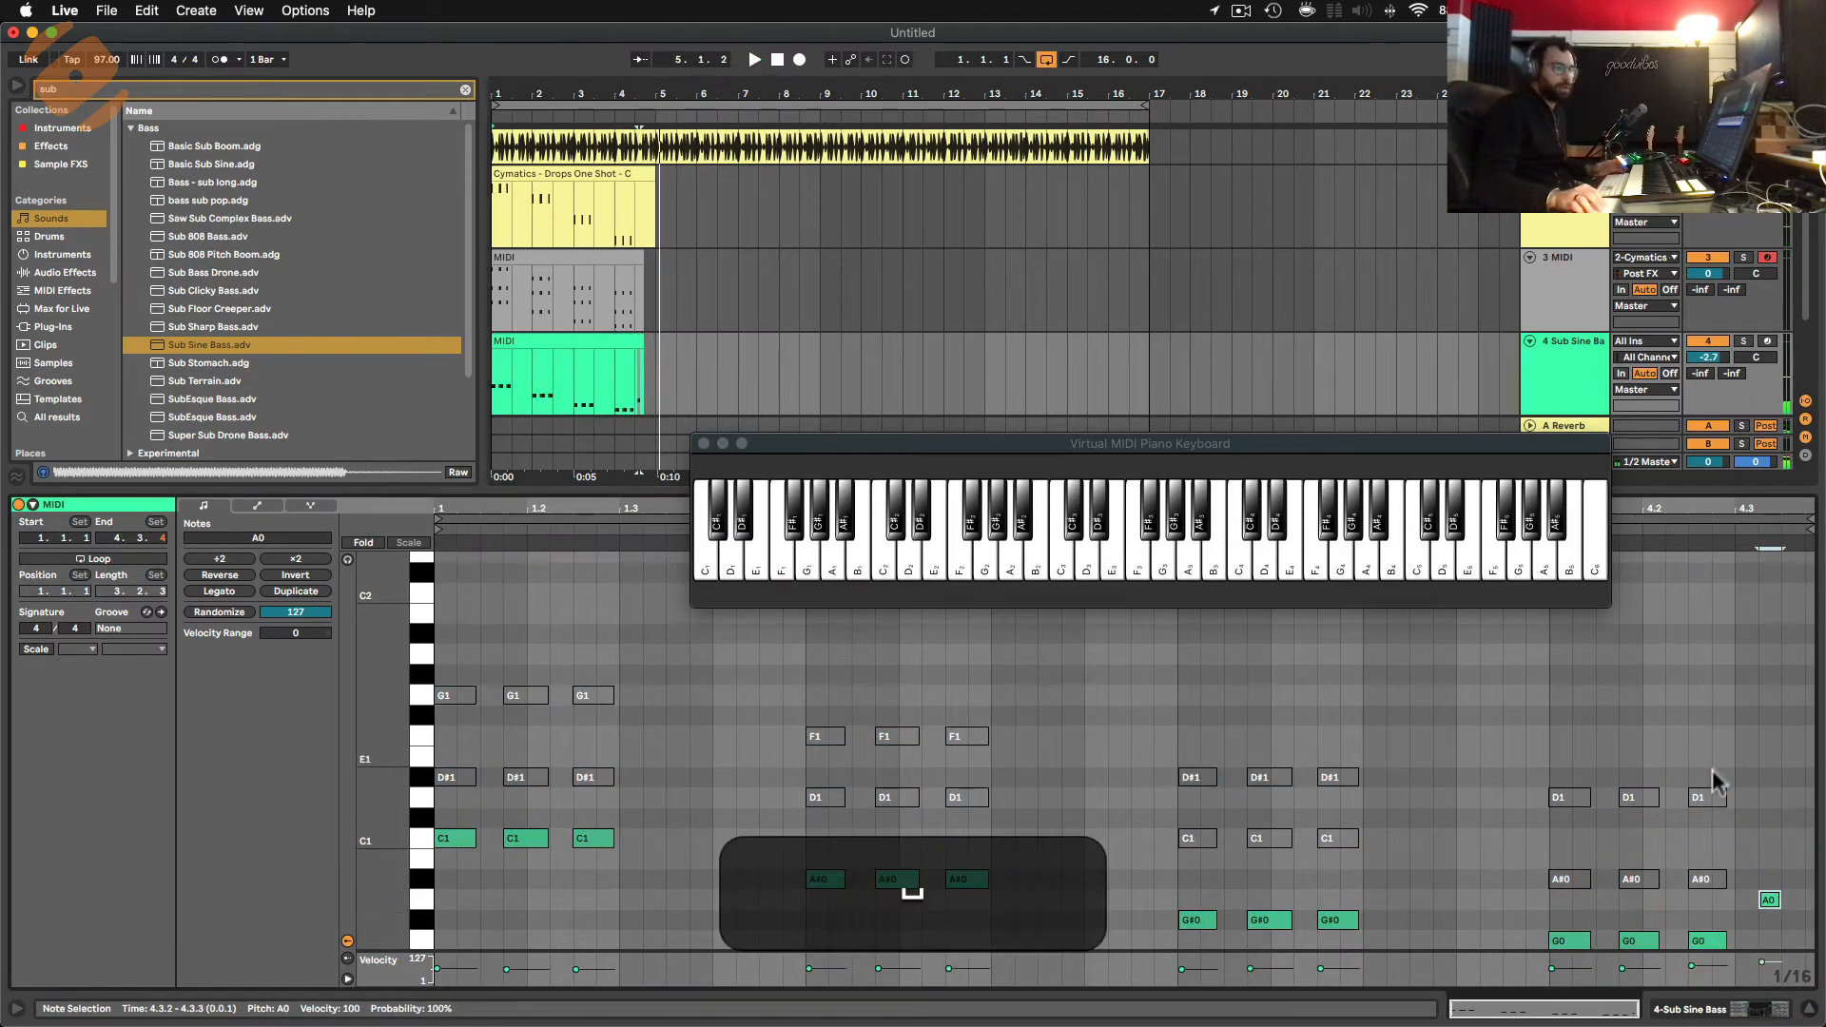
pyautogui.press('b')
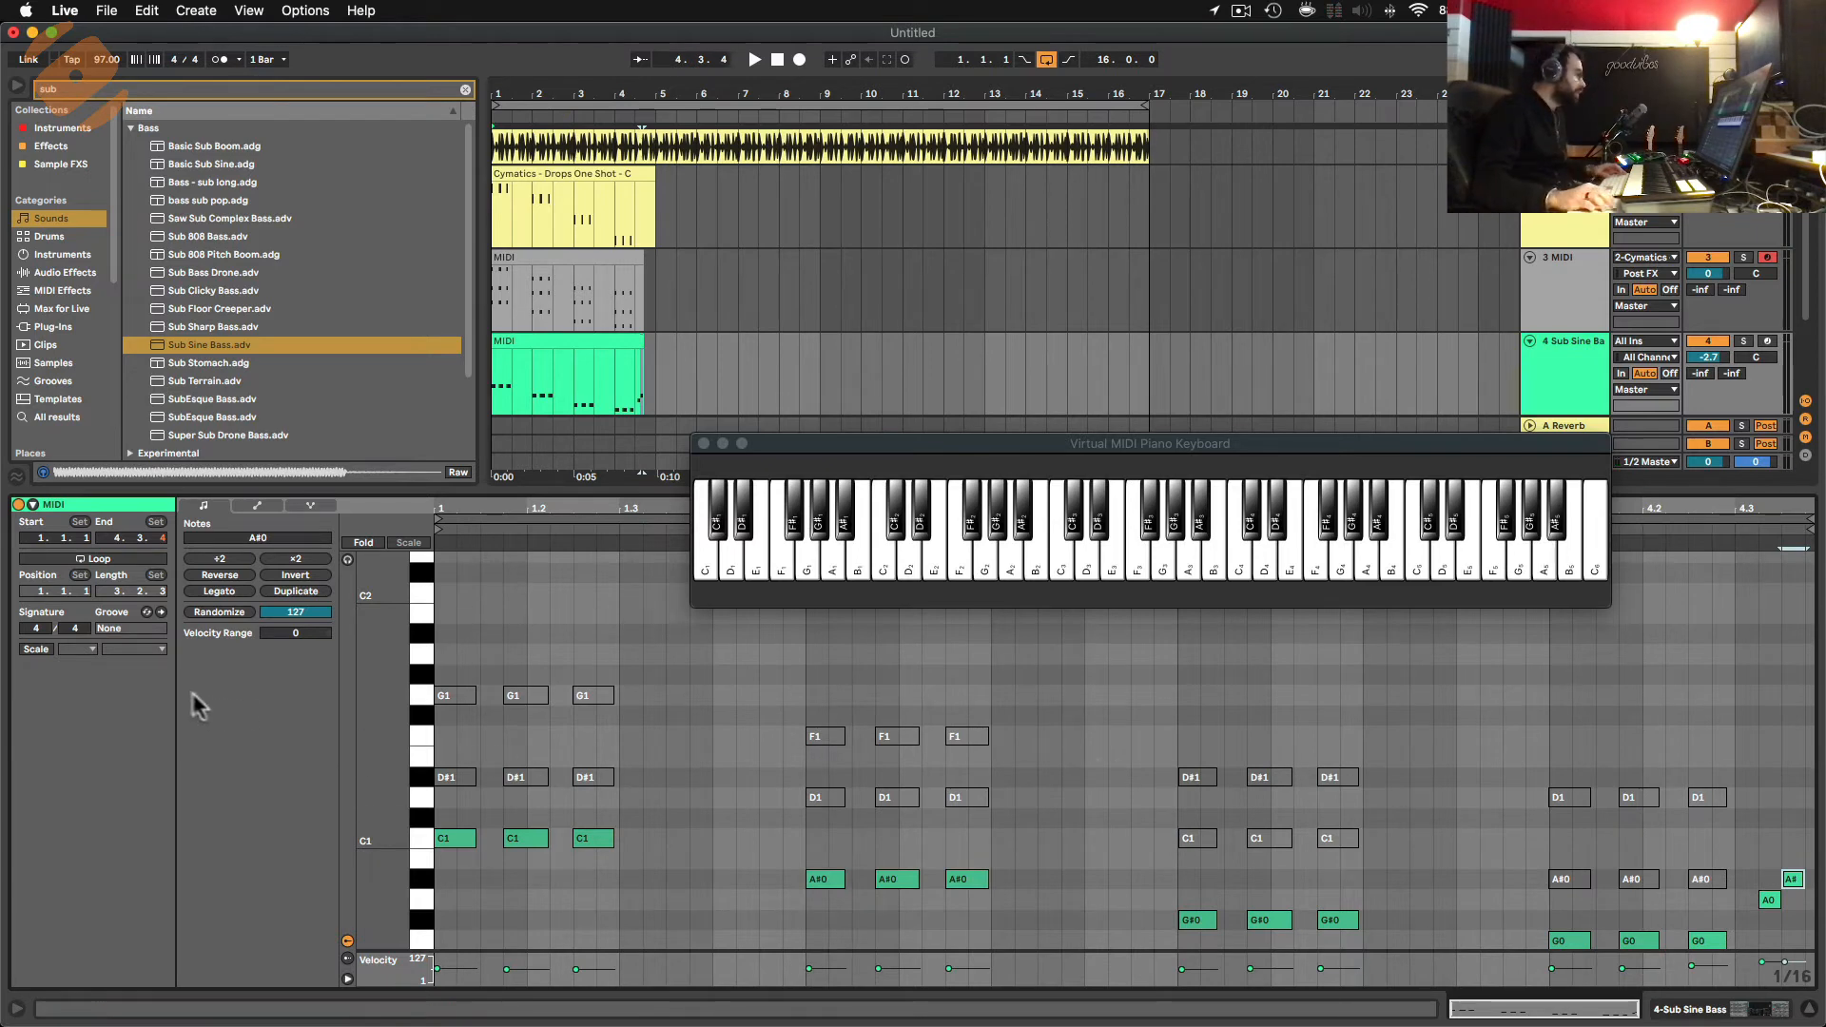
# Turn on the scale highlight for the bass clip and set it to C Minor.
pyautogui.click(36, 650)
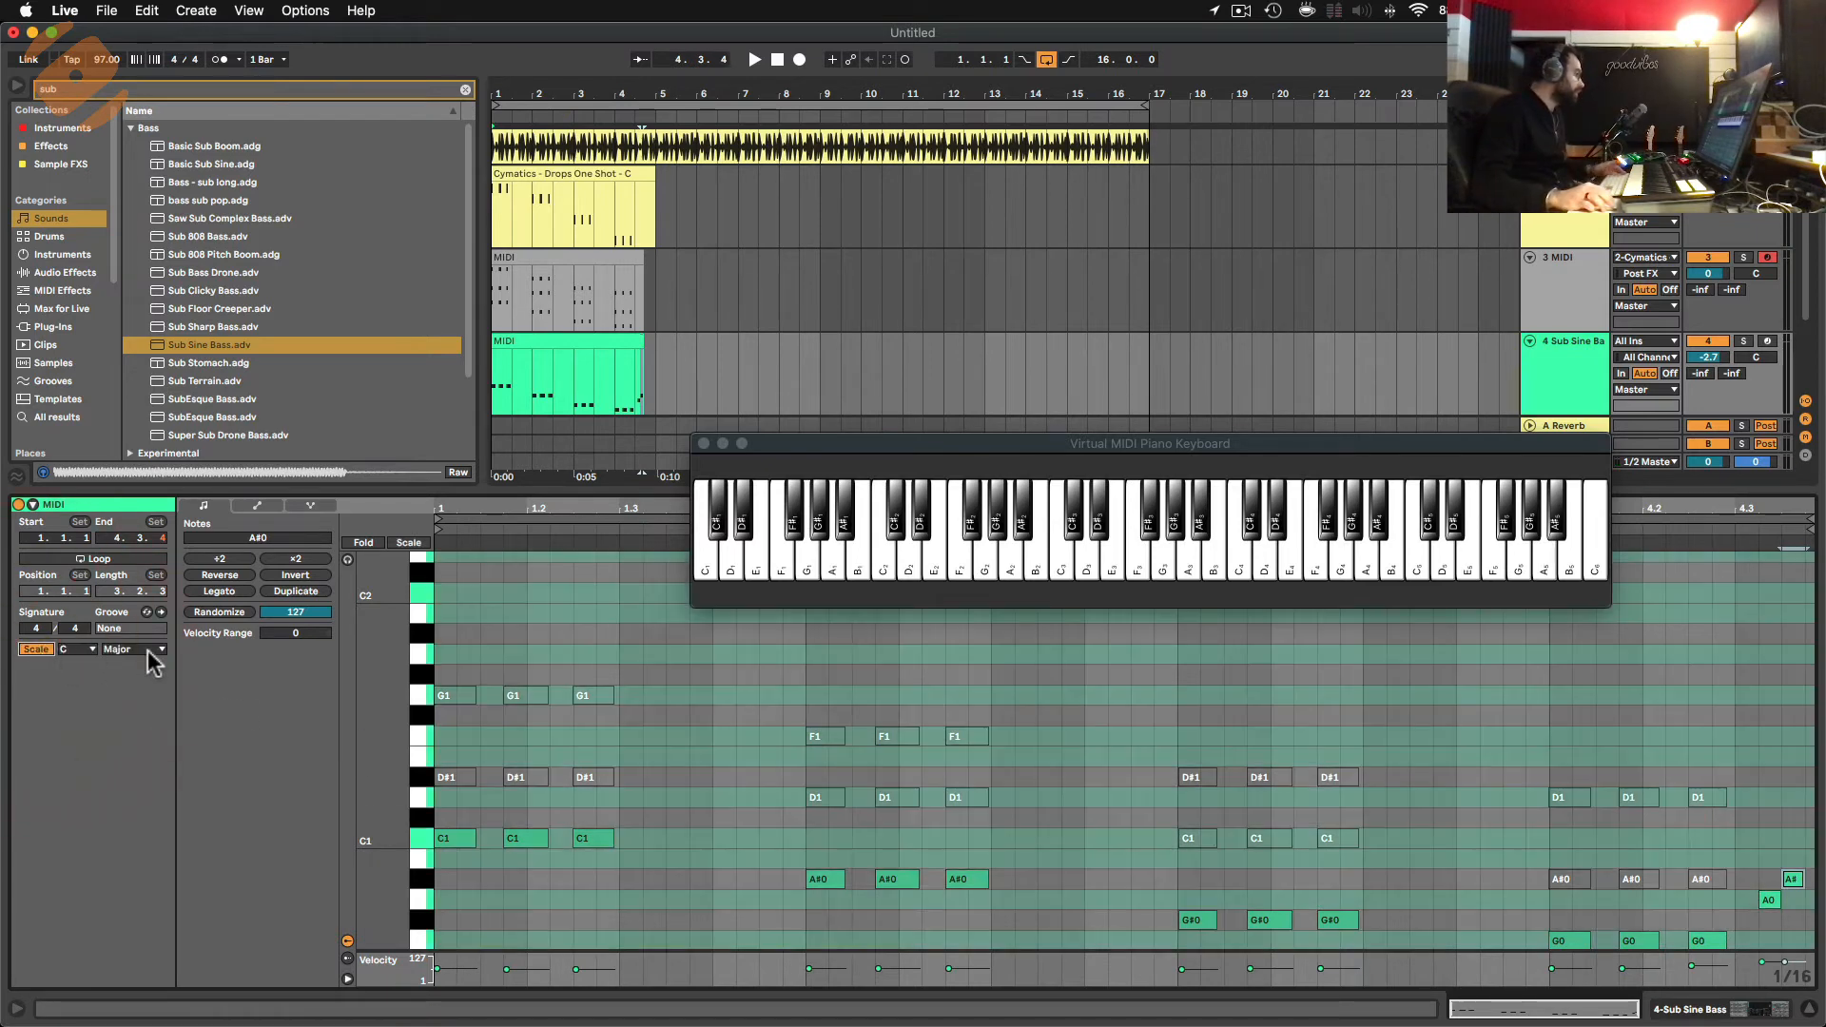
pyautogui.click(133, 649)
pyautogui.click(122, 164)
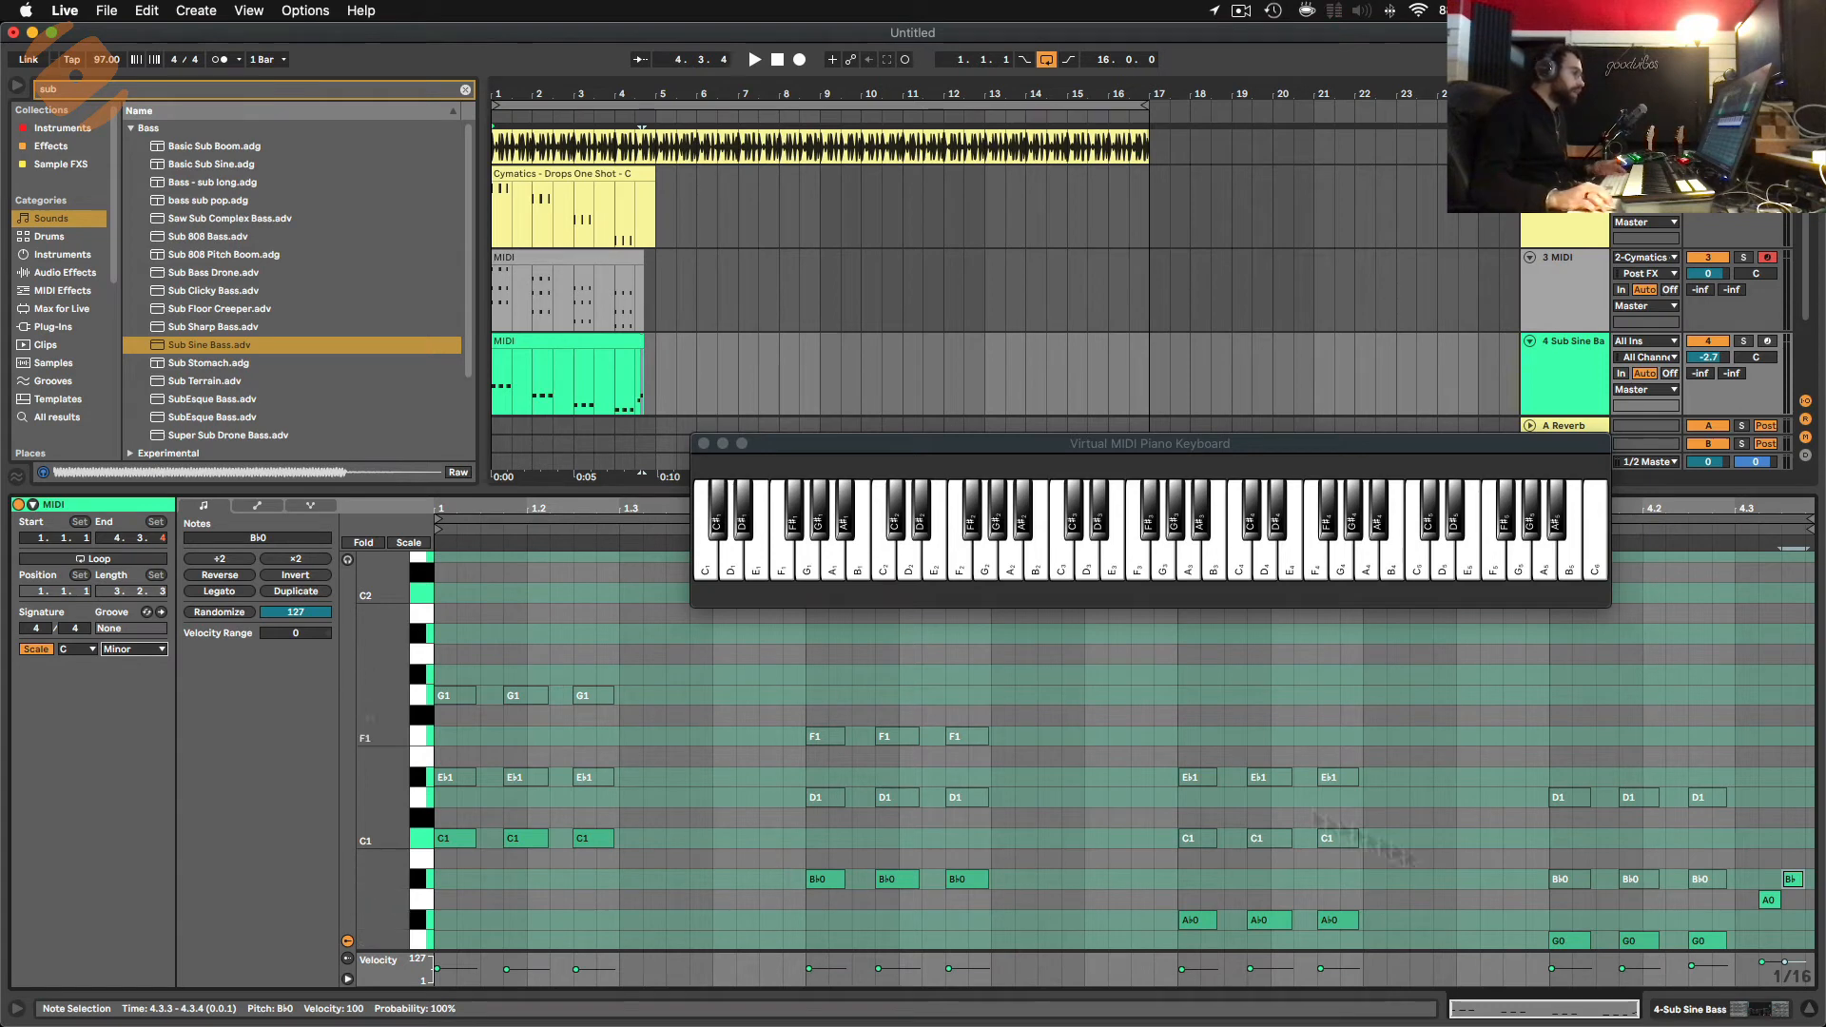
# Repitch the bass clip's two closing notes to A♭0 at 4.3.2 and B♭0 at 4.3.3, and play the result.
pyautogui.click(1769, 901)
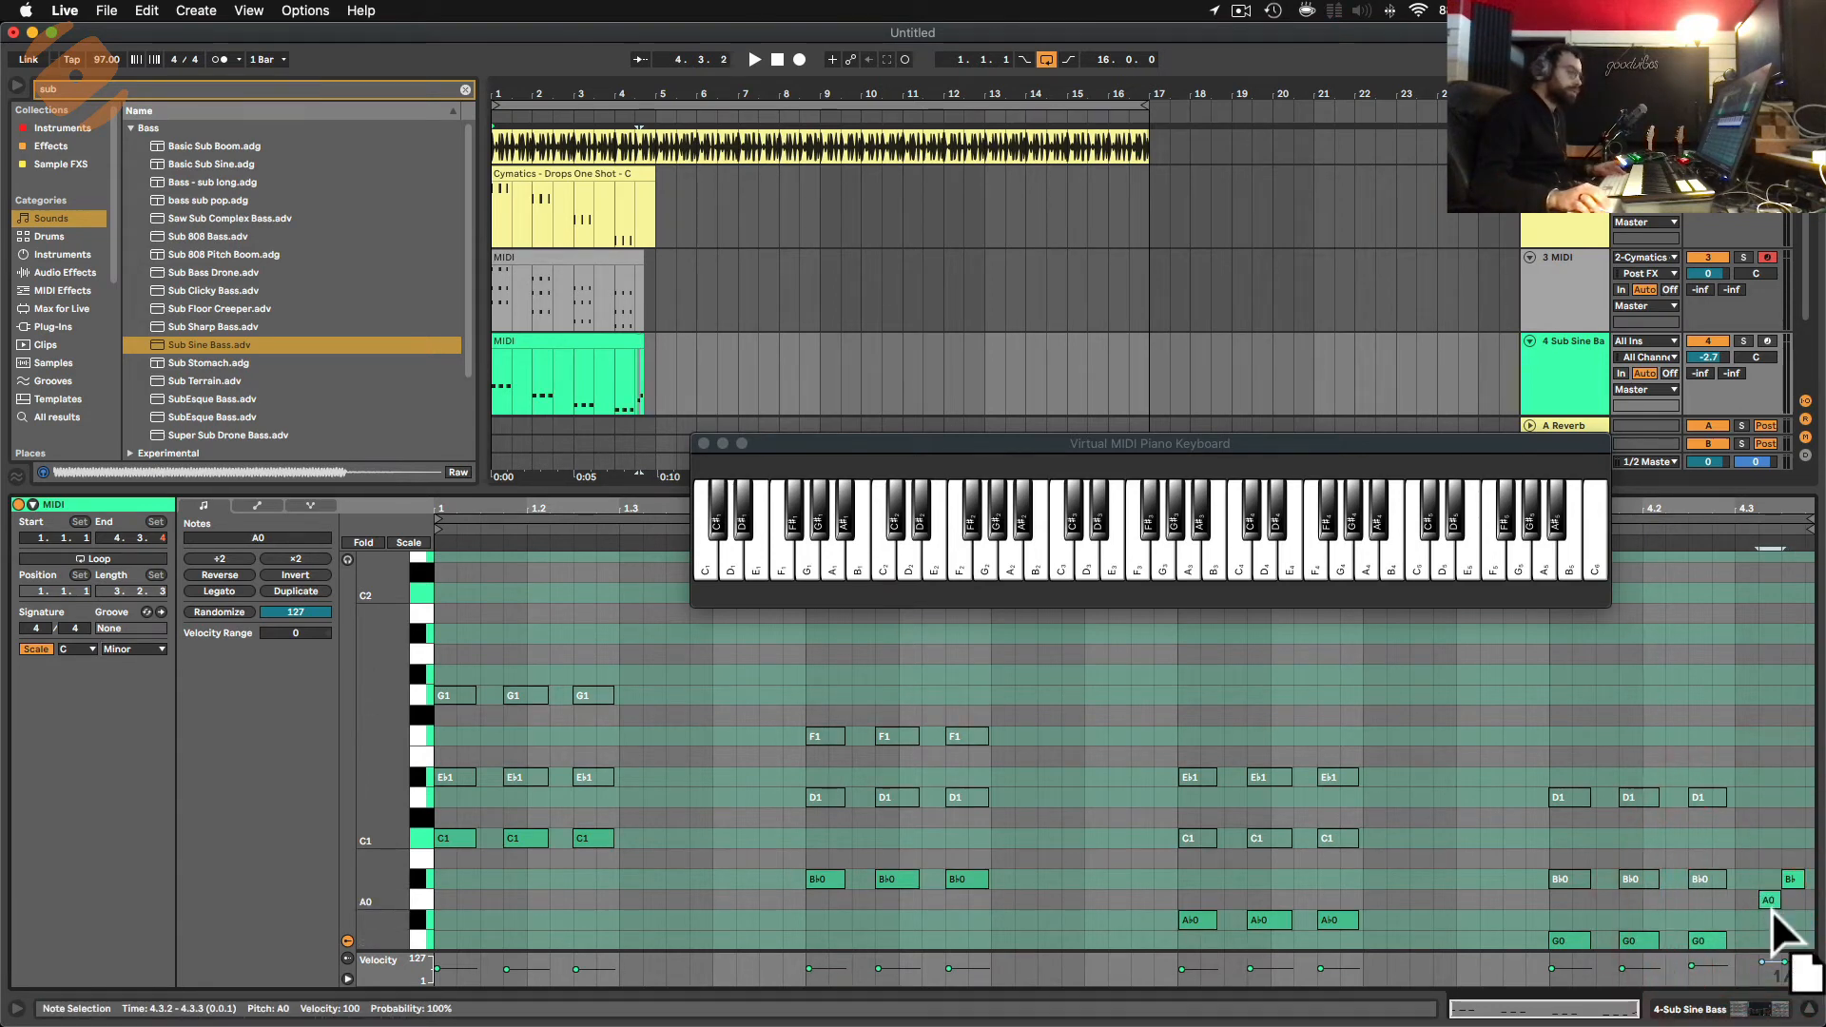
pyautogui.moveTo(1791, 881); pyautogui.dragTo(1796, 847)
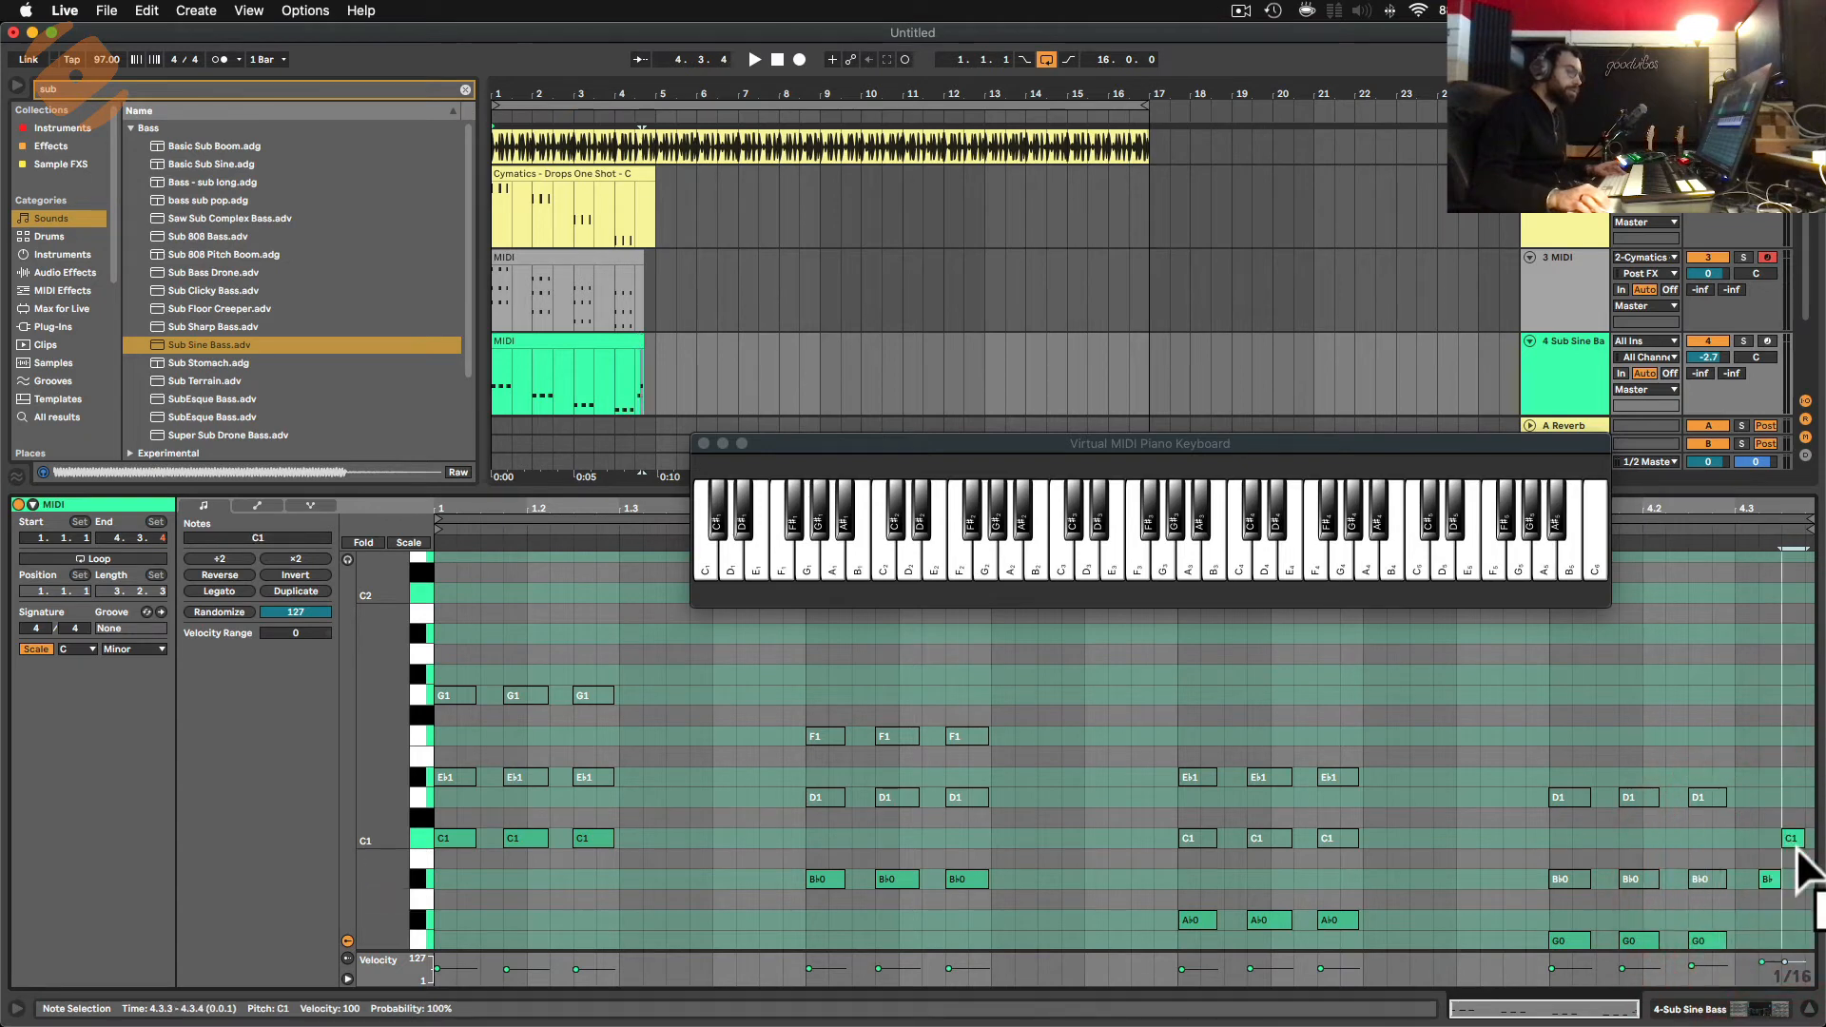
pyautogui.click(1769, 921)
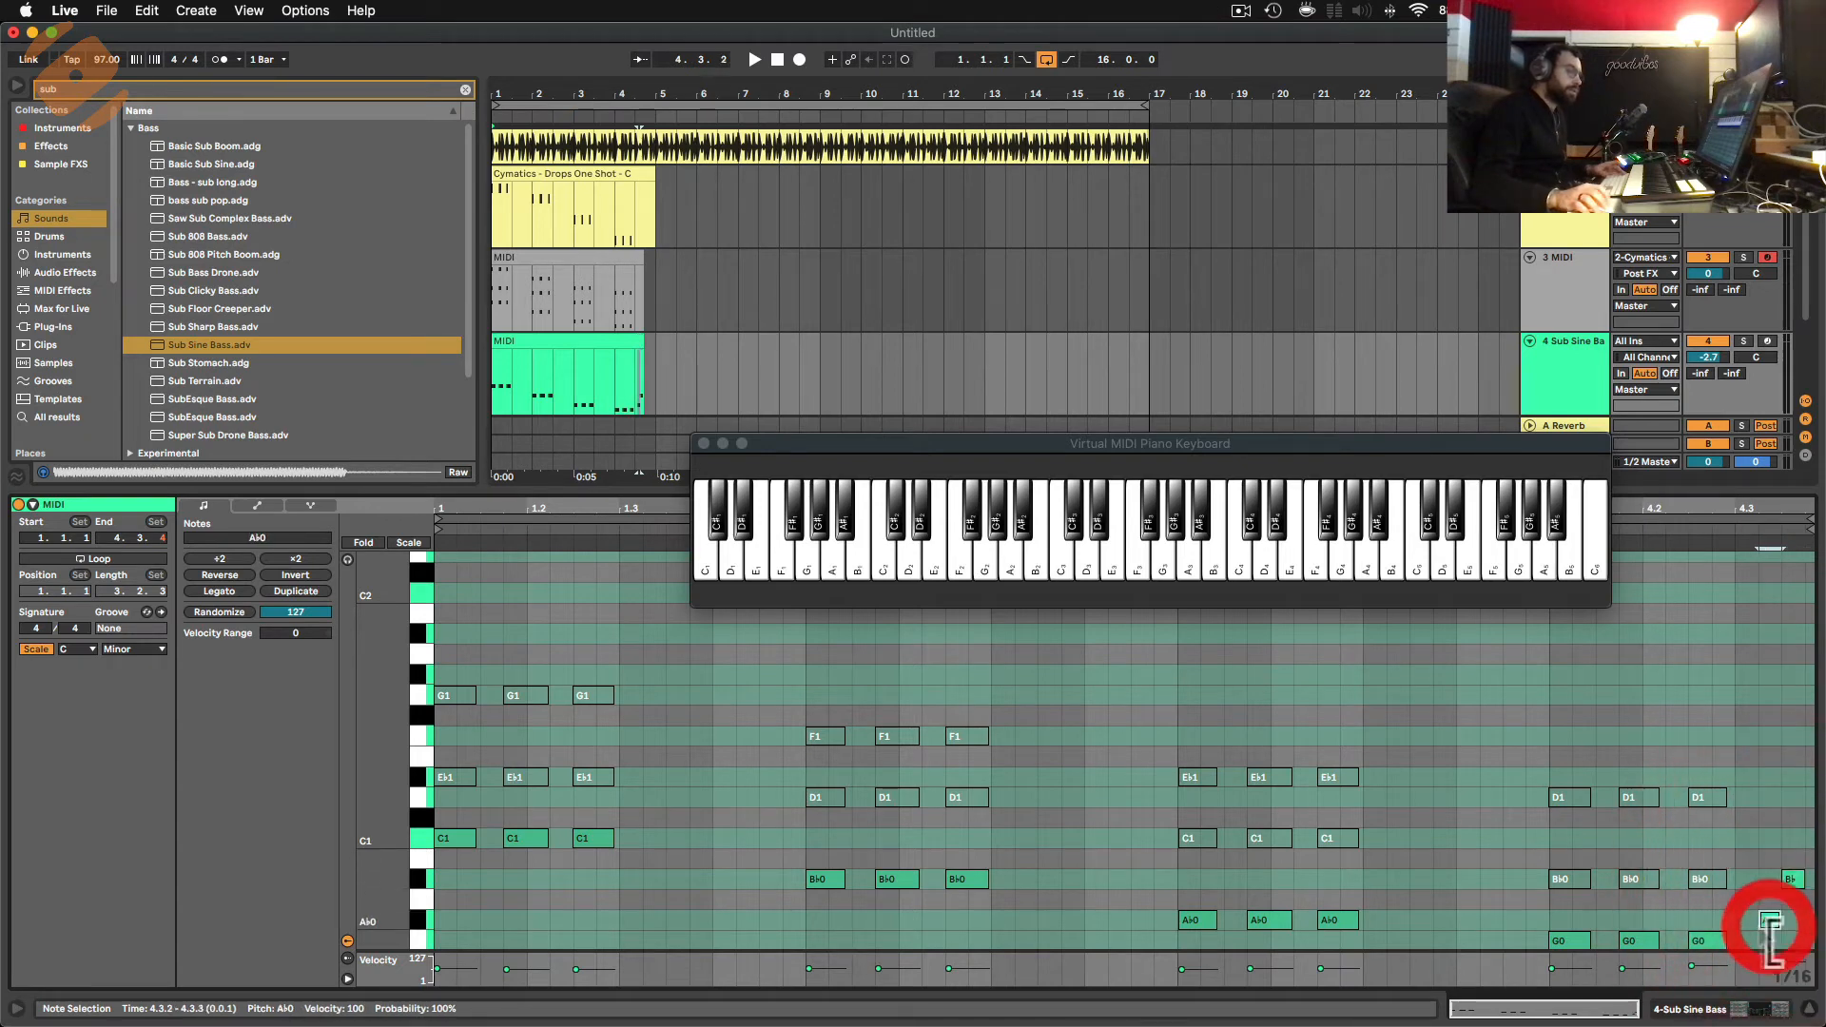
pyautogui.press('space')
# Lower the volumes of tracks 1 to 4 together, bringing Sub Sine Bass to -9.0, and check the levels in the mixer.
pyautogui.scroll(2, 861, 732)
pyautogui.hotkey('shift', 'Tab')
pyautogui.hotkey('shift', 'space')
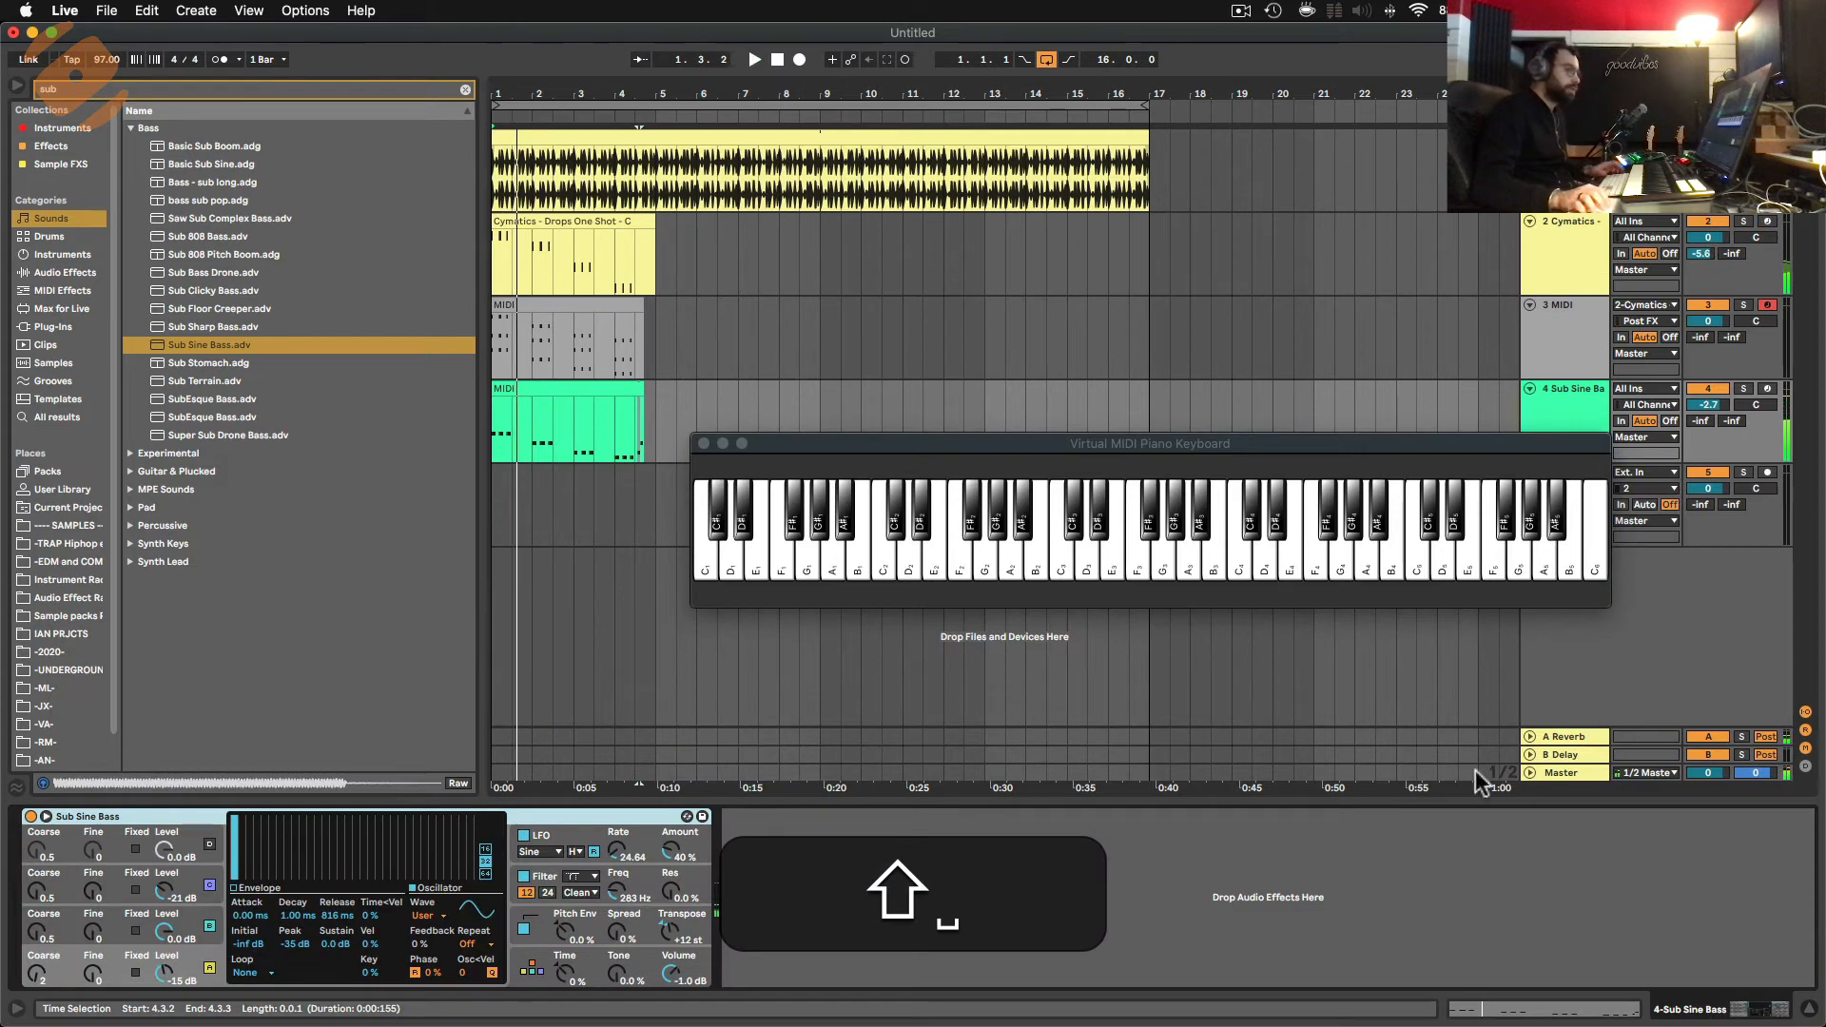
pyautogui.click(1565, 143)
pyautogui.keyDown('shift'); pyautogui.click(1576, 413); pyautogui.keyUp('shift')
pyautogui.moveTo(1708, 406); pyautogui.dragTo(1709, 430)
pyautogui.press('Tab')
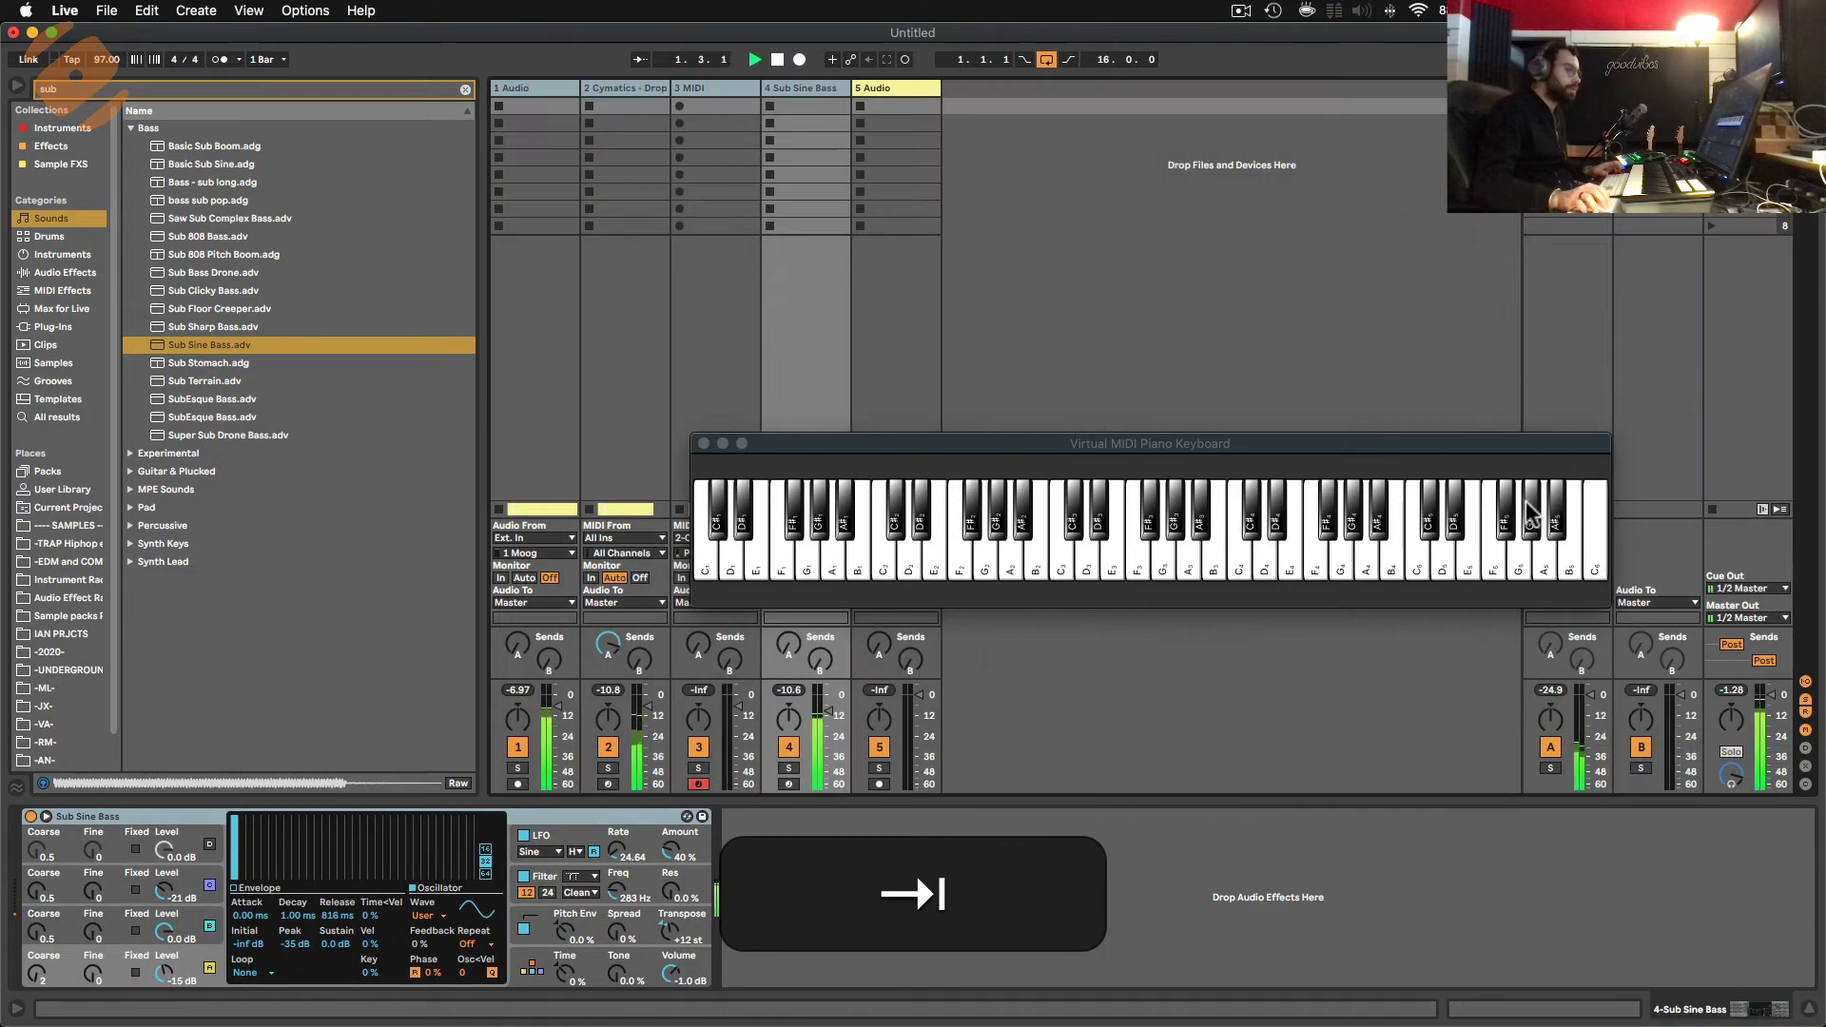
pyautogui.click(804, 89)
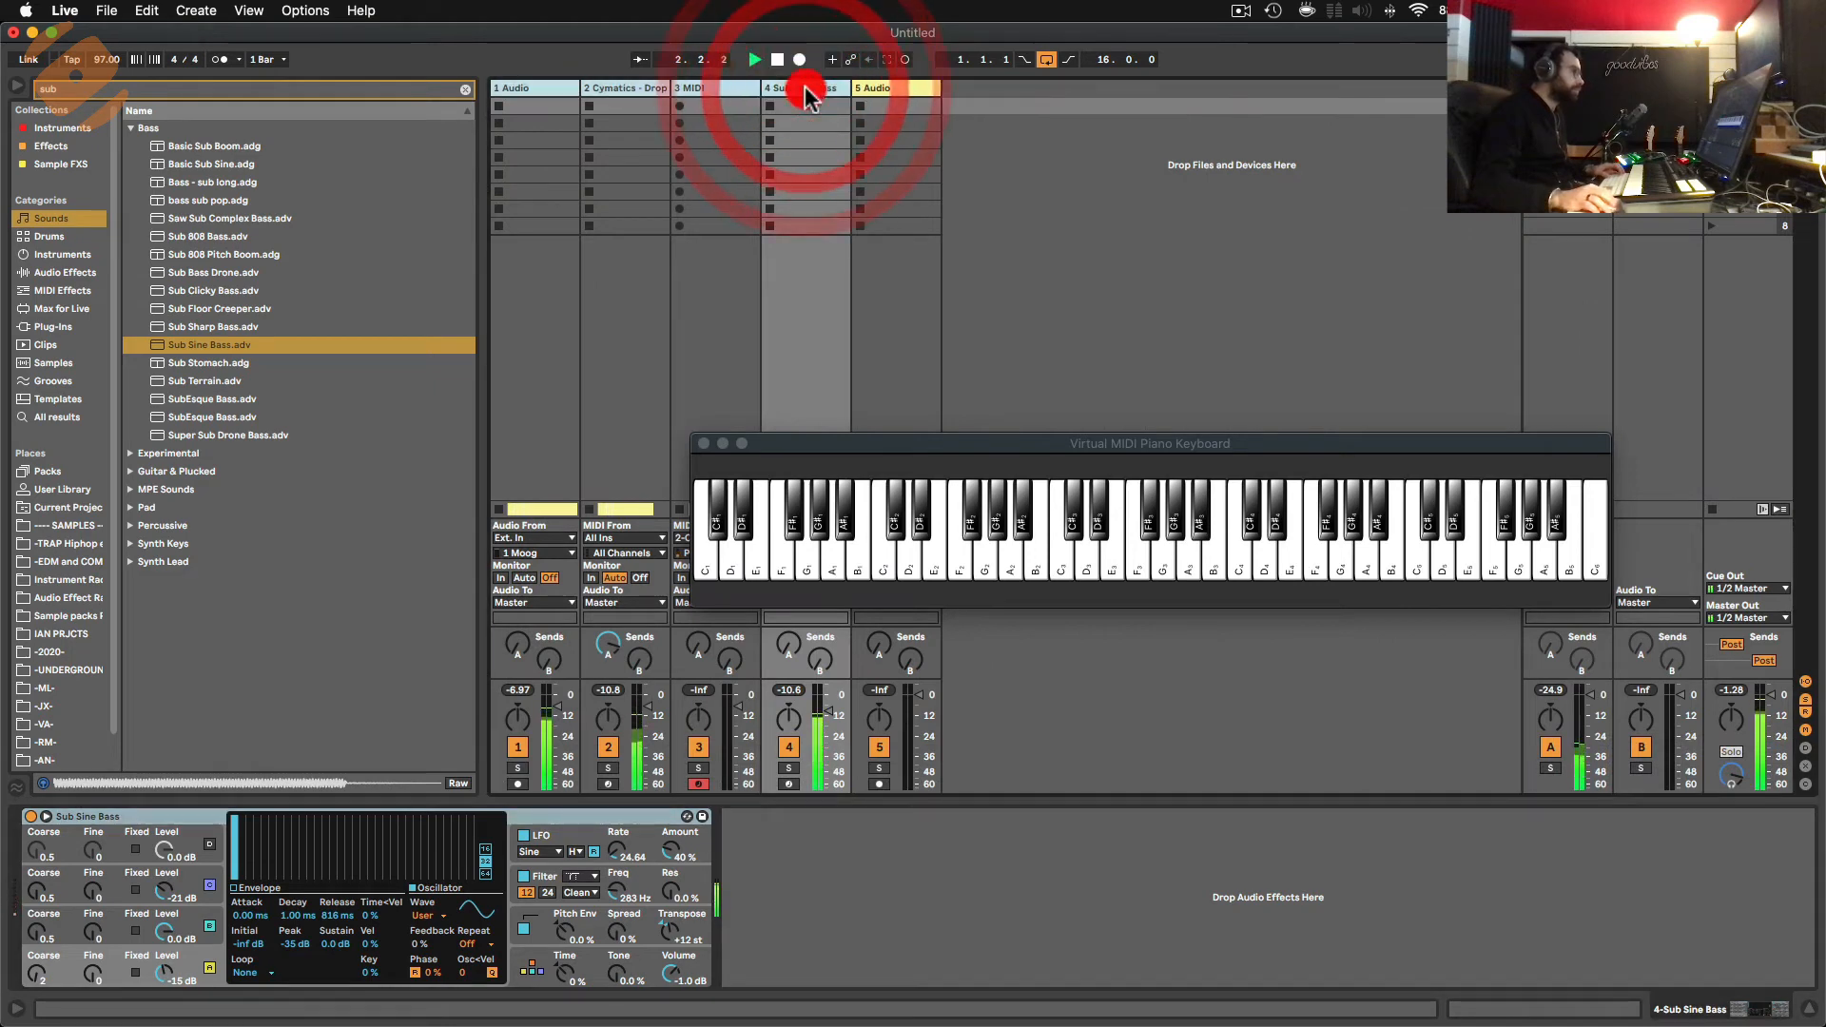
pyautogui.press('Tab')
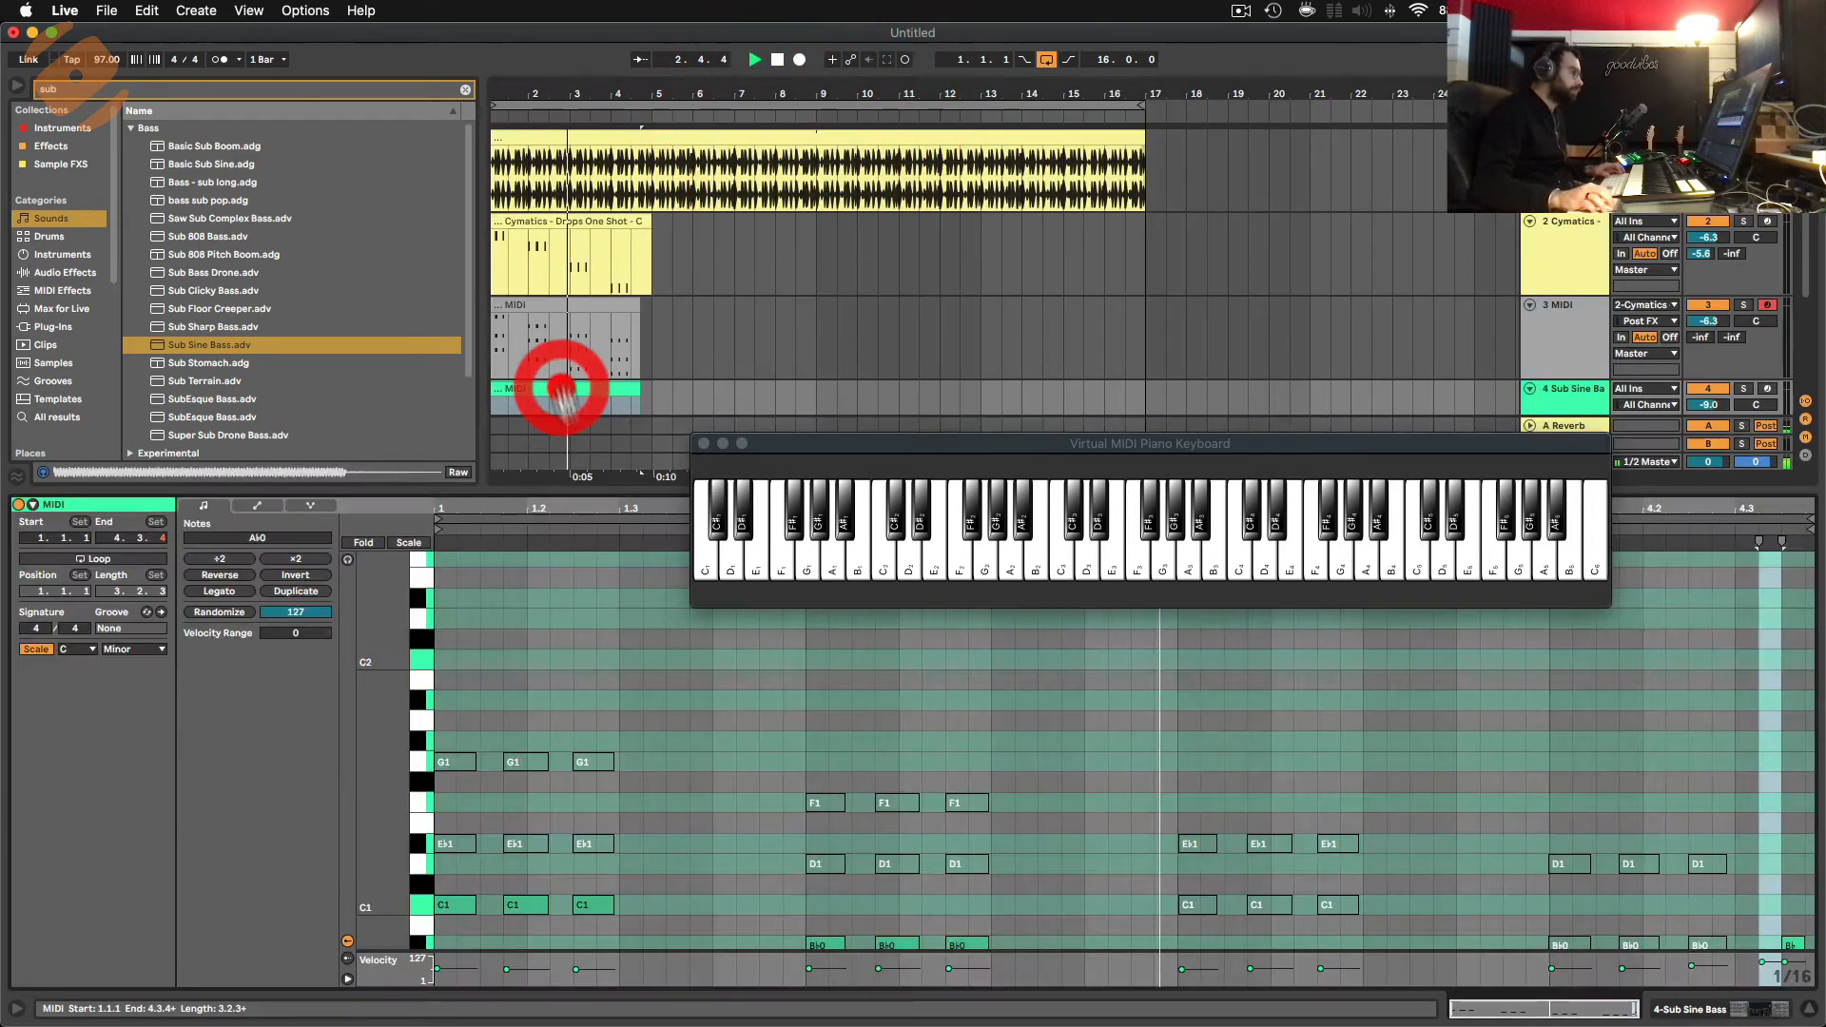
# Open the bass clip and play from 2.4.2 to audition its closing notes.
pyautogui.doubleClick(560, 387)
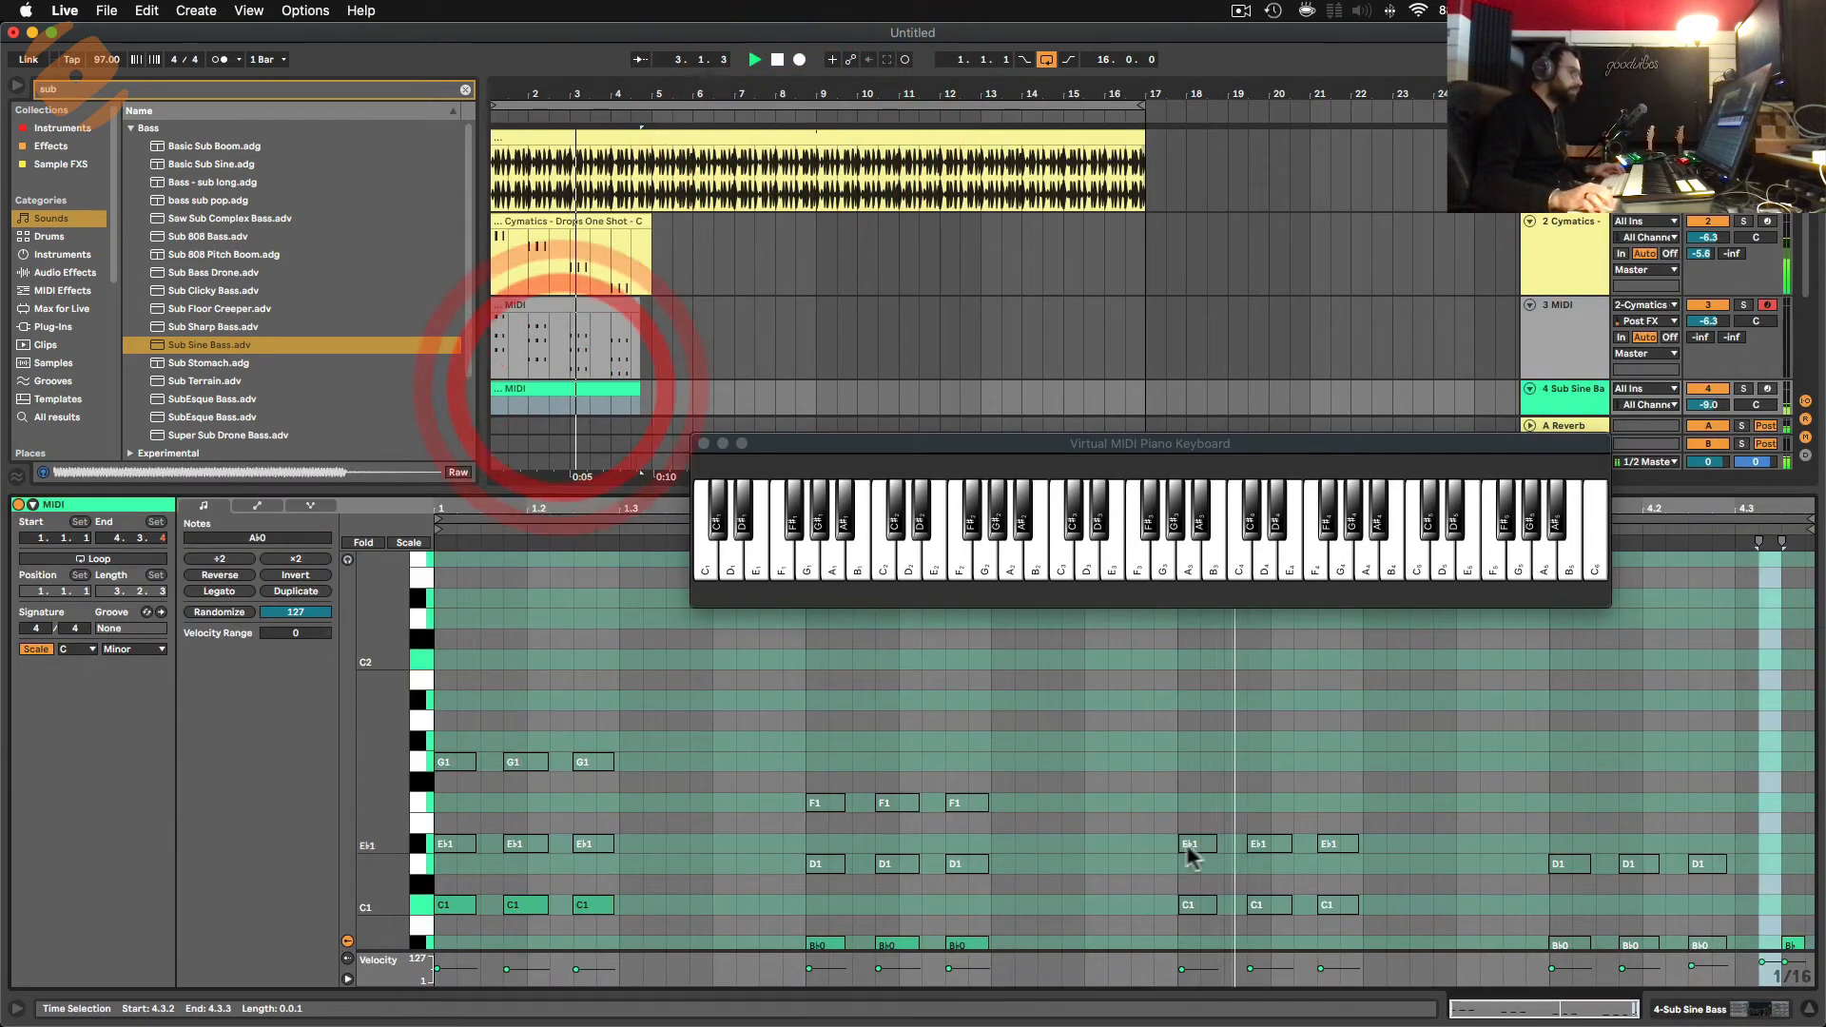
pyautogui.click(1109, 824)
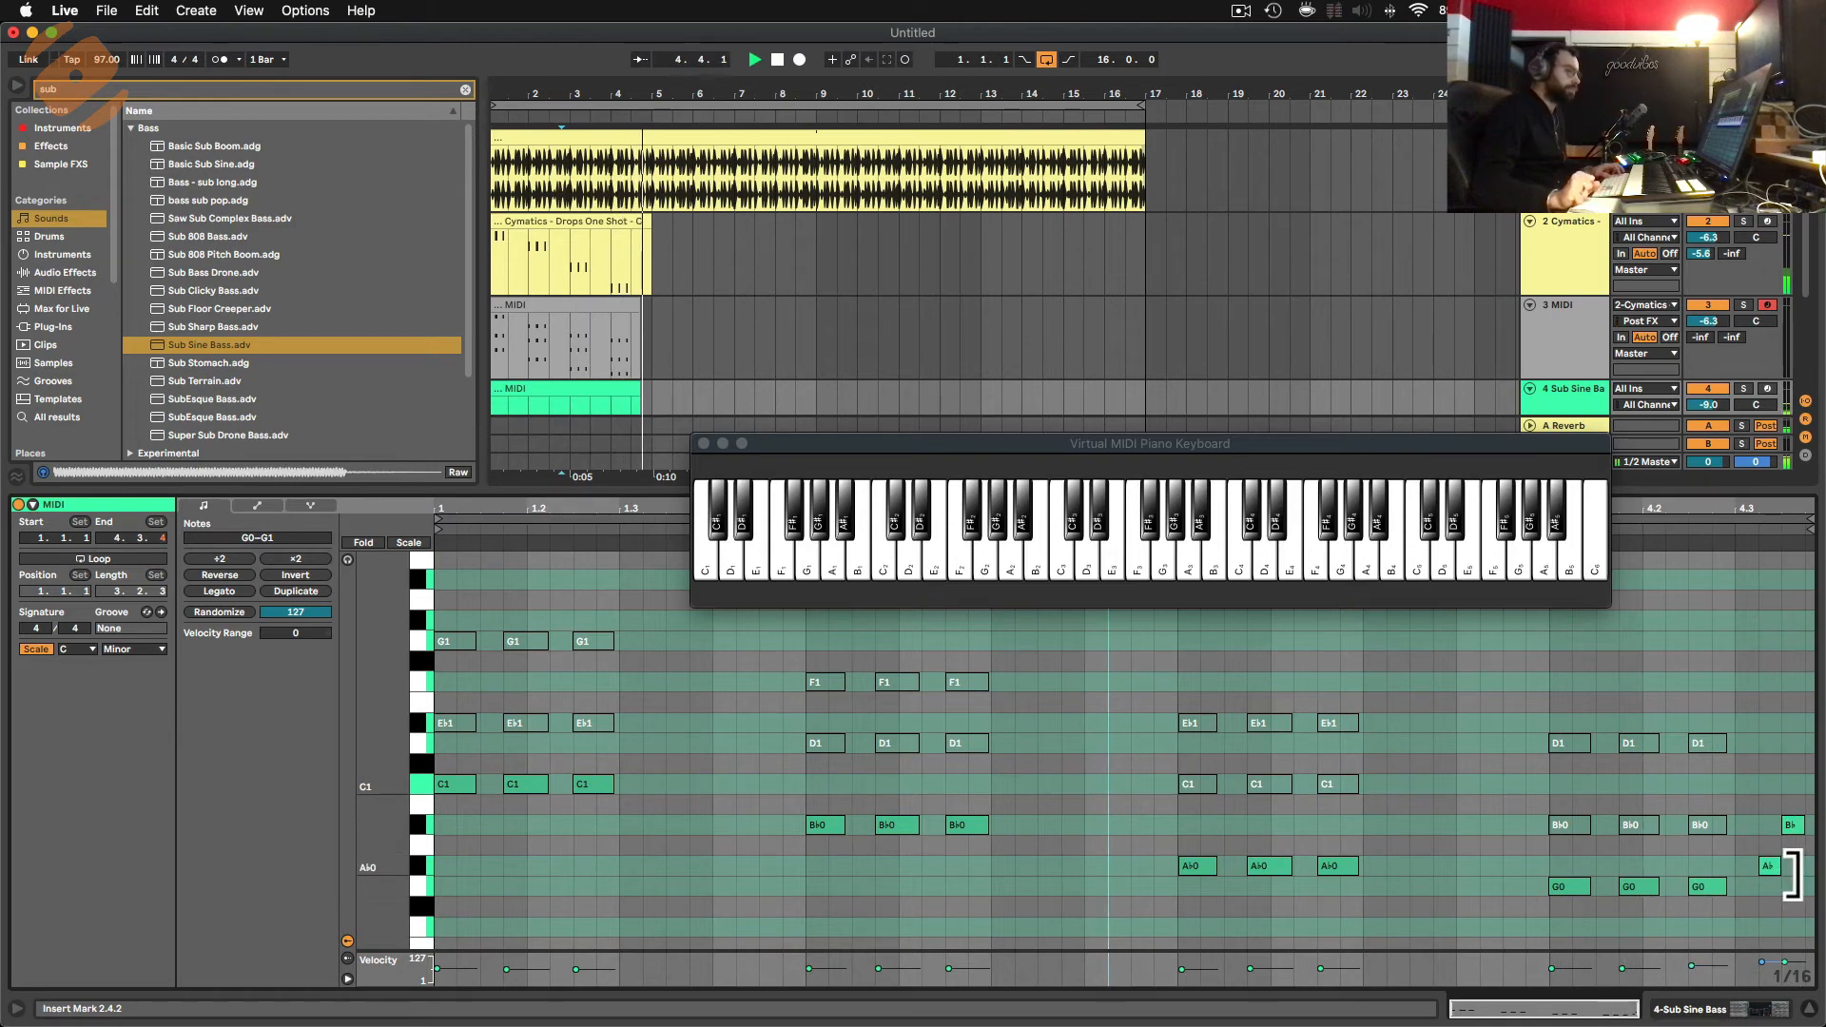
pyautogui.hotkey('shift', 'Tab')
pyautogui.hotkey('shift', 'space')
pyautogui.hscroll(-1, 547, 376)
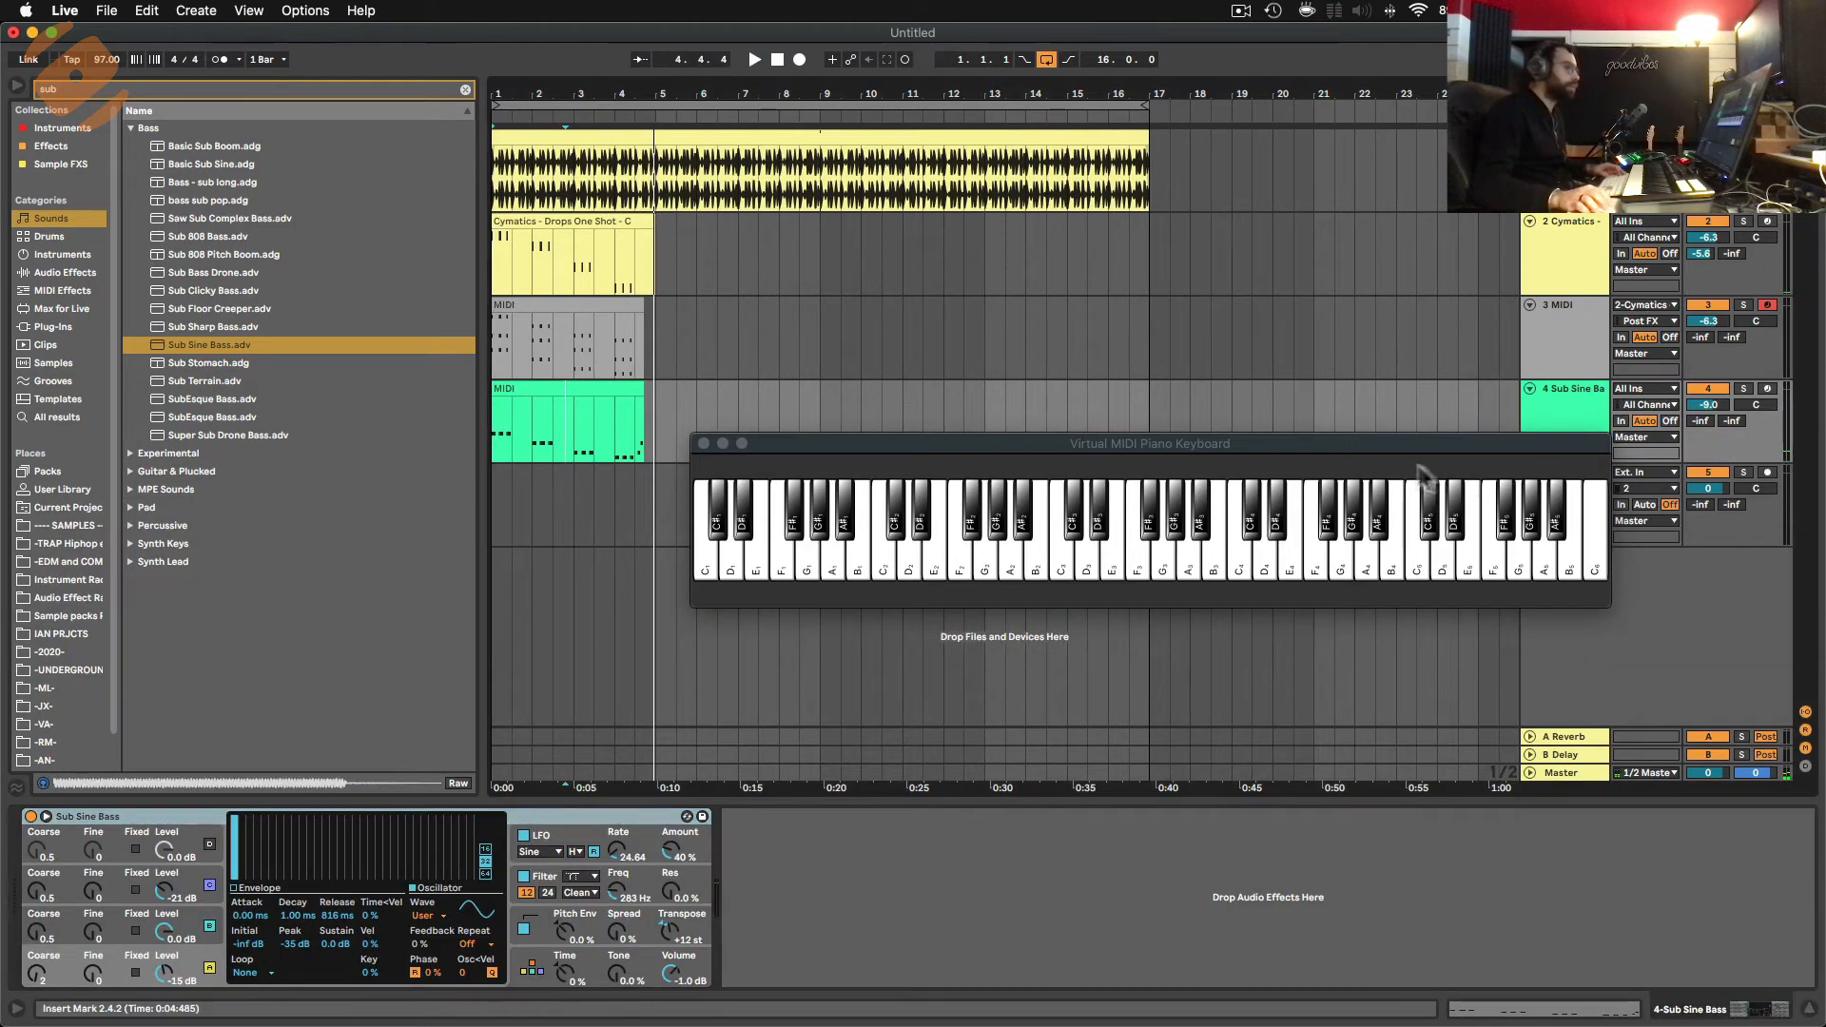
# Insert a new MIDI track below track 3, moving the Virtual MIDI Piano Keyboard window out of the way.
pyautogui.moveTo(1389, 443); pyautogui.dragTo(1397, 661)
pyautogui.click(1553, 359)
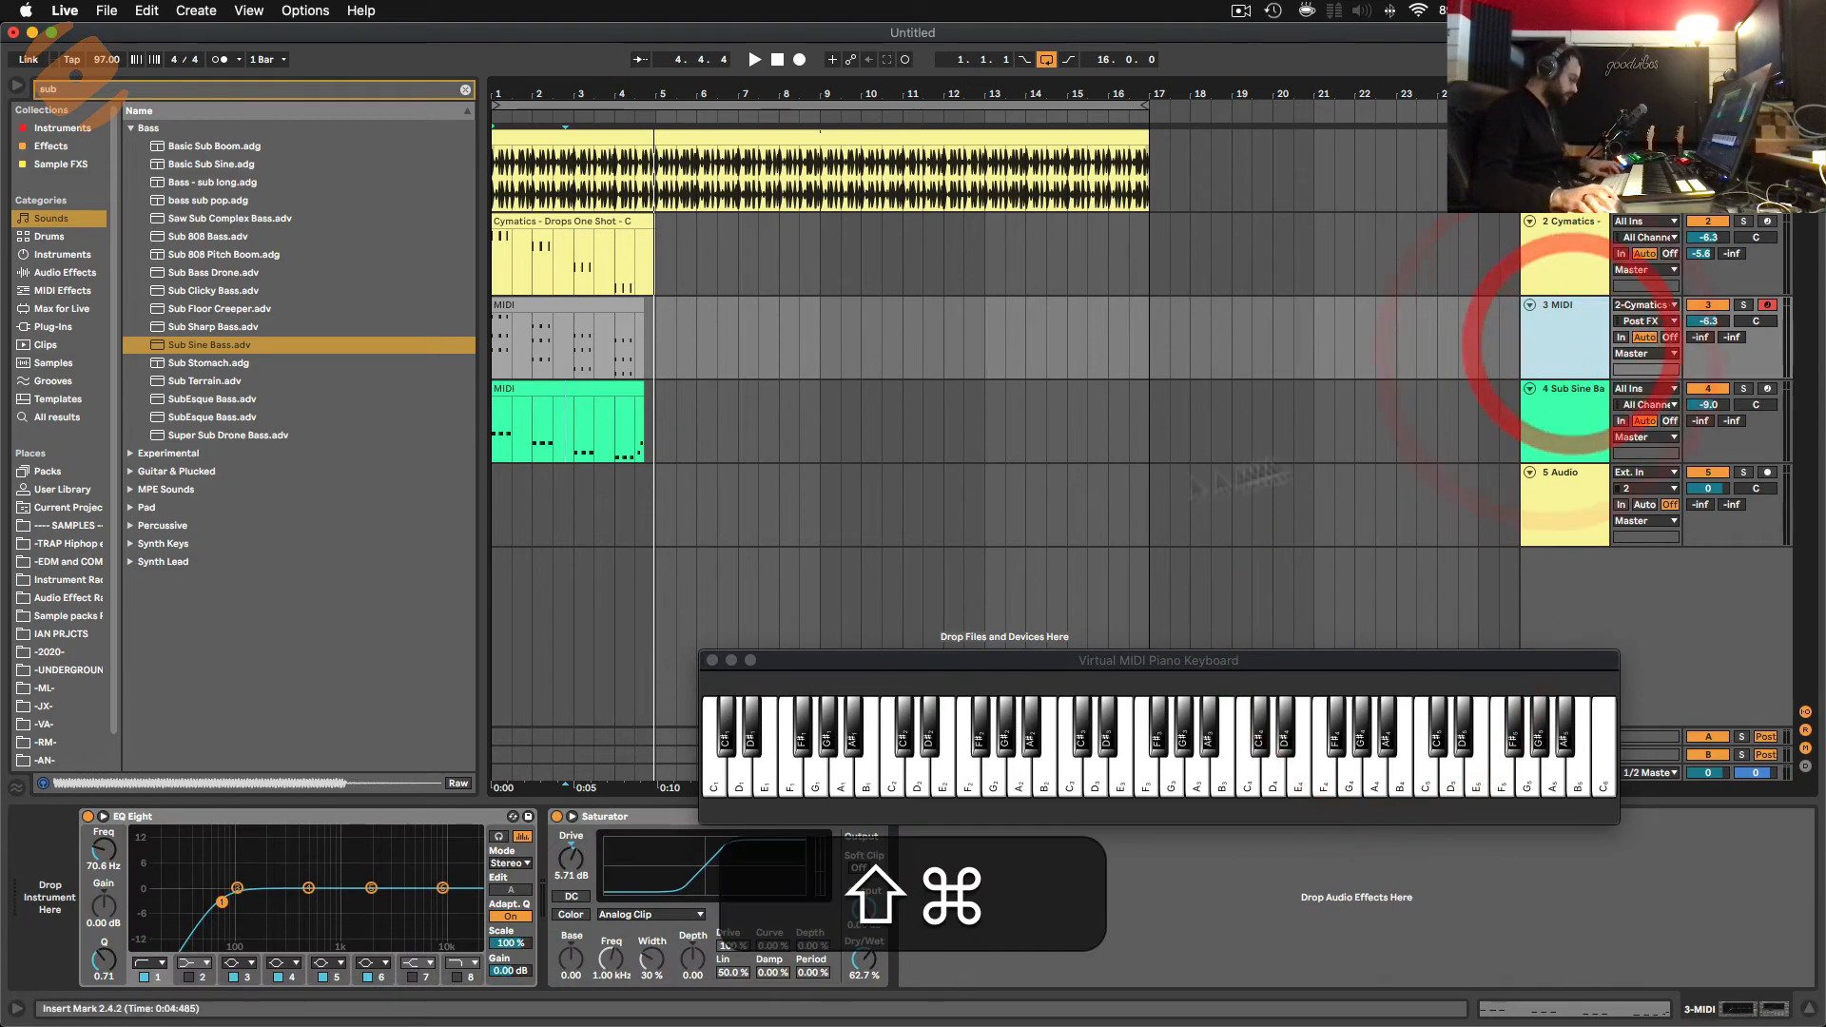
pyautogui.press('shift+super+t')
# Clear the browser search and expand the Omnisphere & Trilian One Shots folder in the sample packs, sorted ascending by name.
pyautogui.click(466, 92)
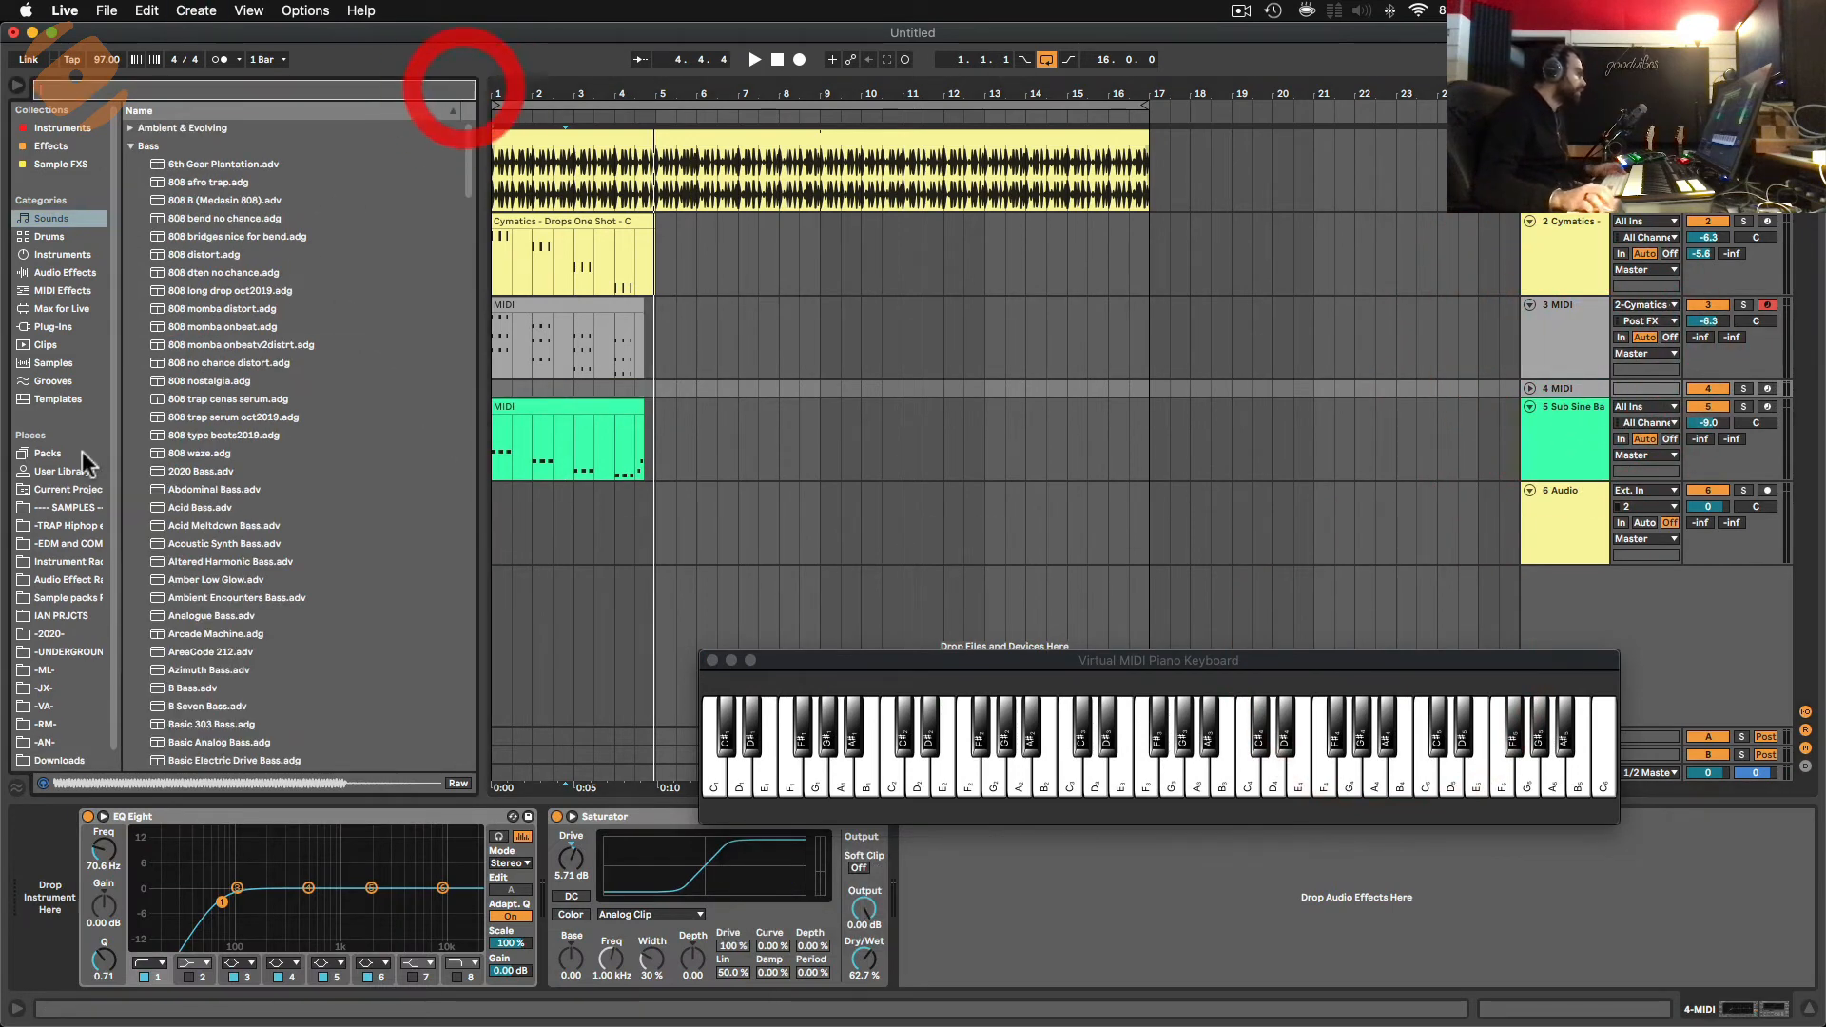
pyautogui.click(63, 525)
pyautogui.scroll(-1, 64, 704)
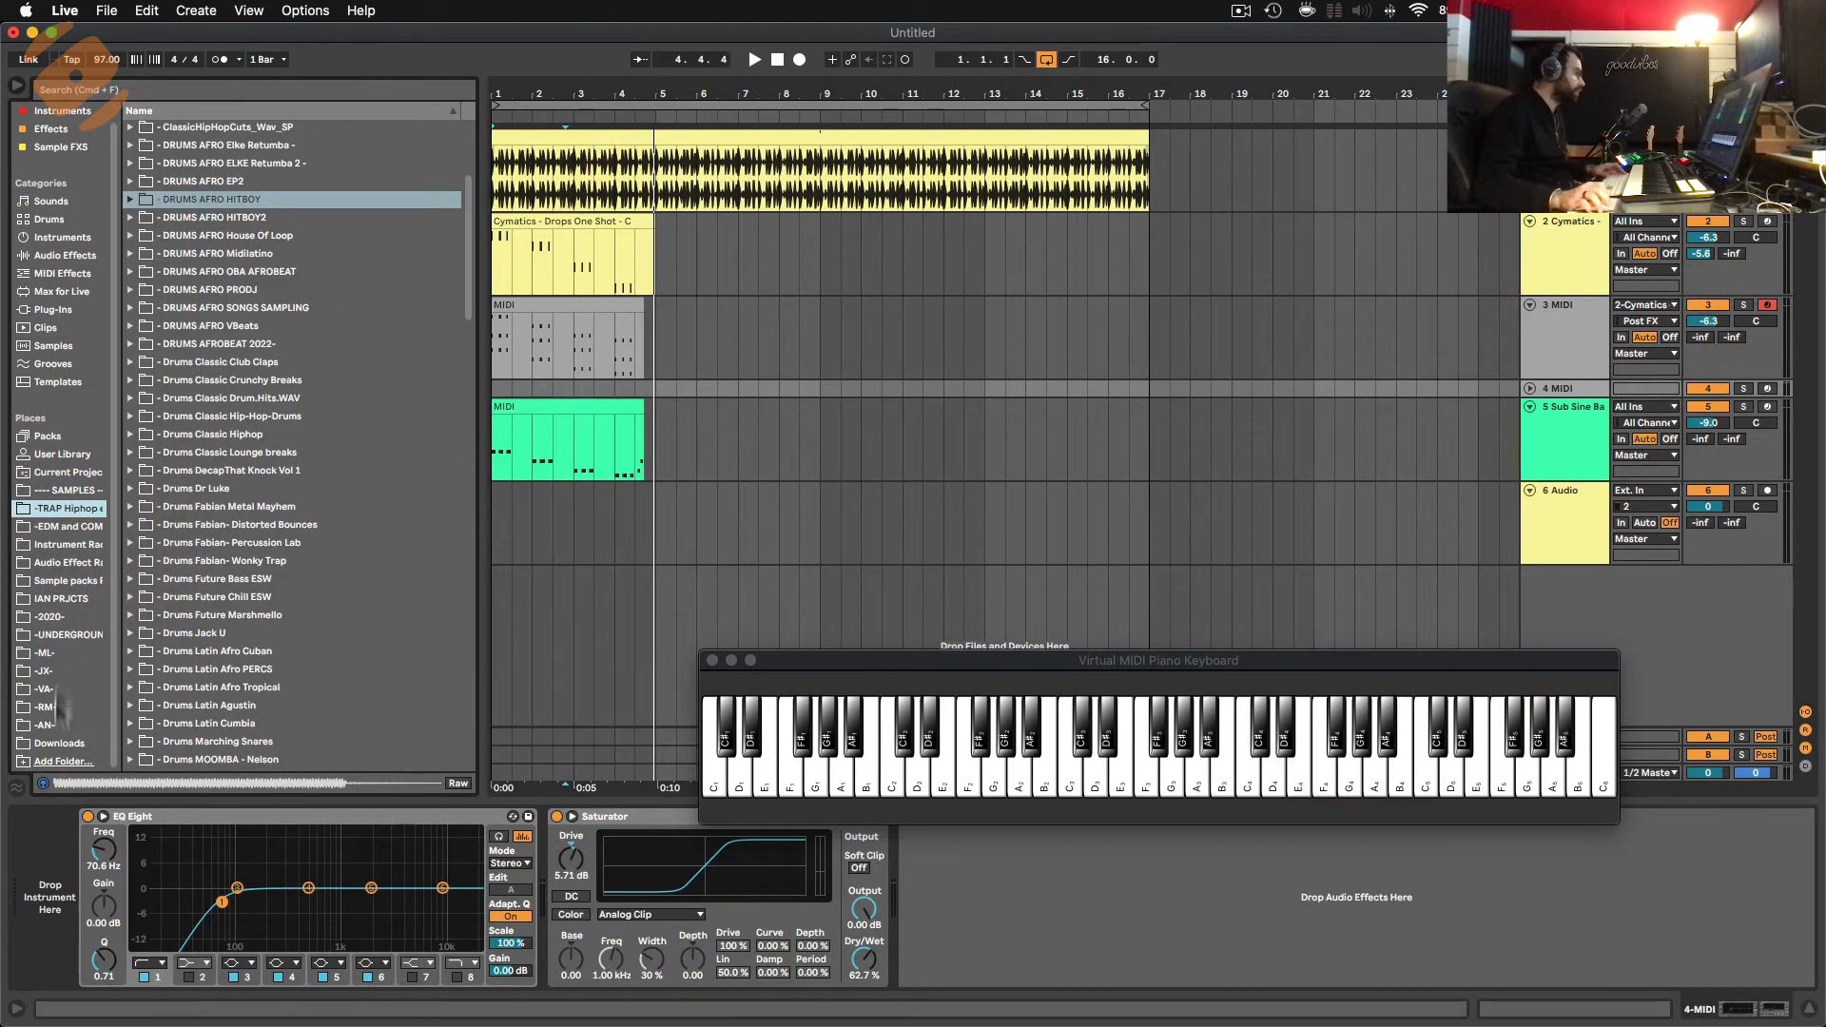
pyautogui.click(71, 580)
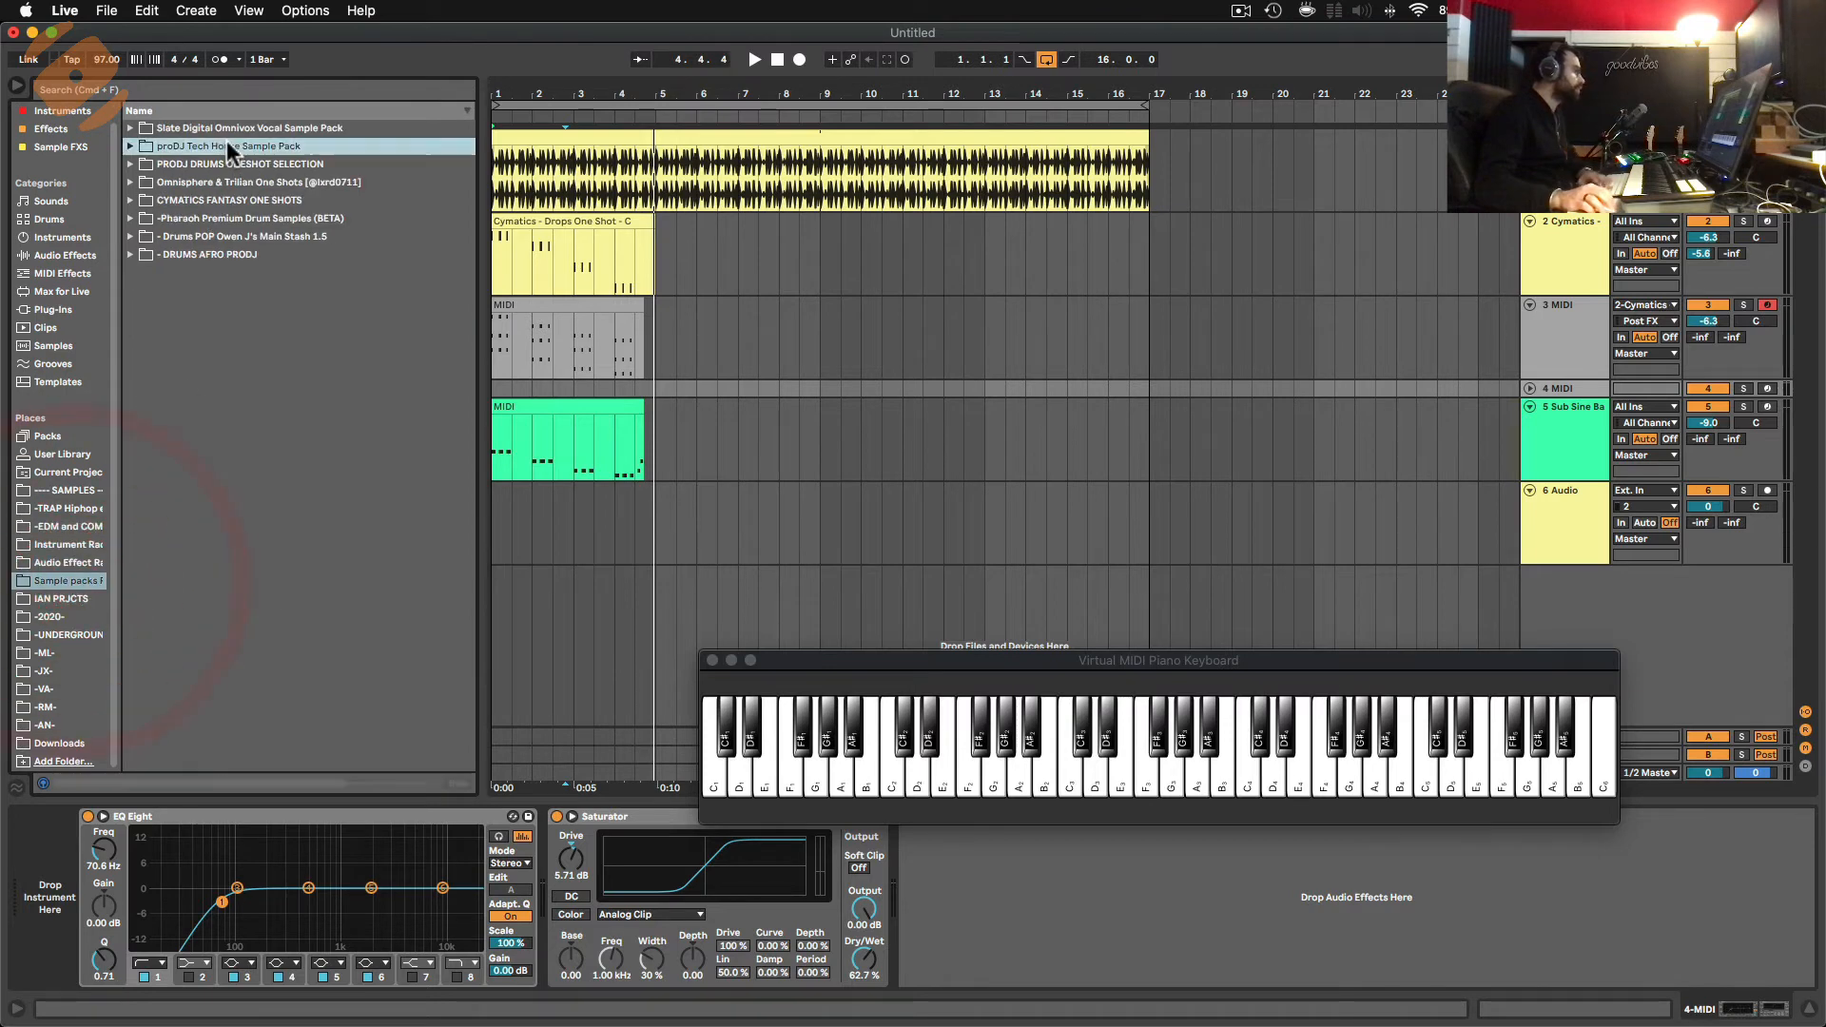
pyautogui.click(228, 145)
pyautogui.click(213, 255)
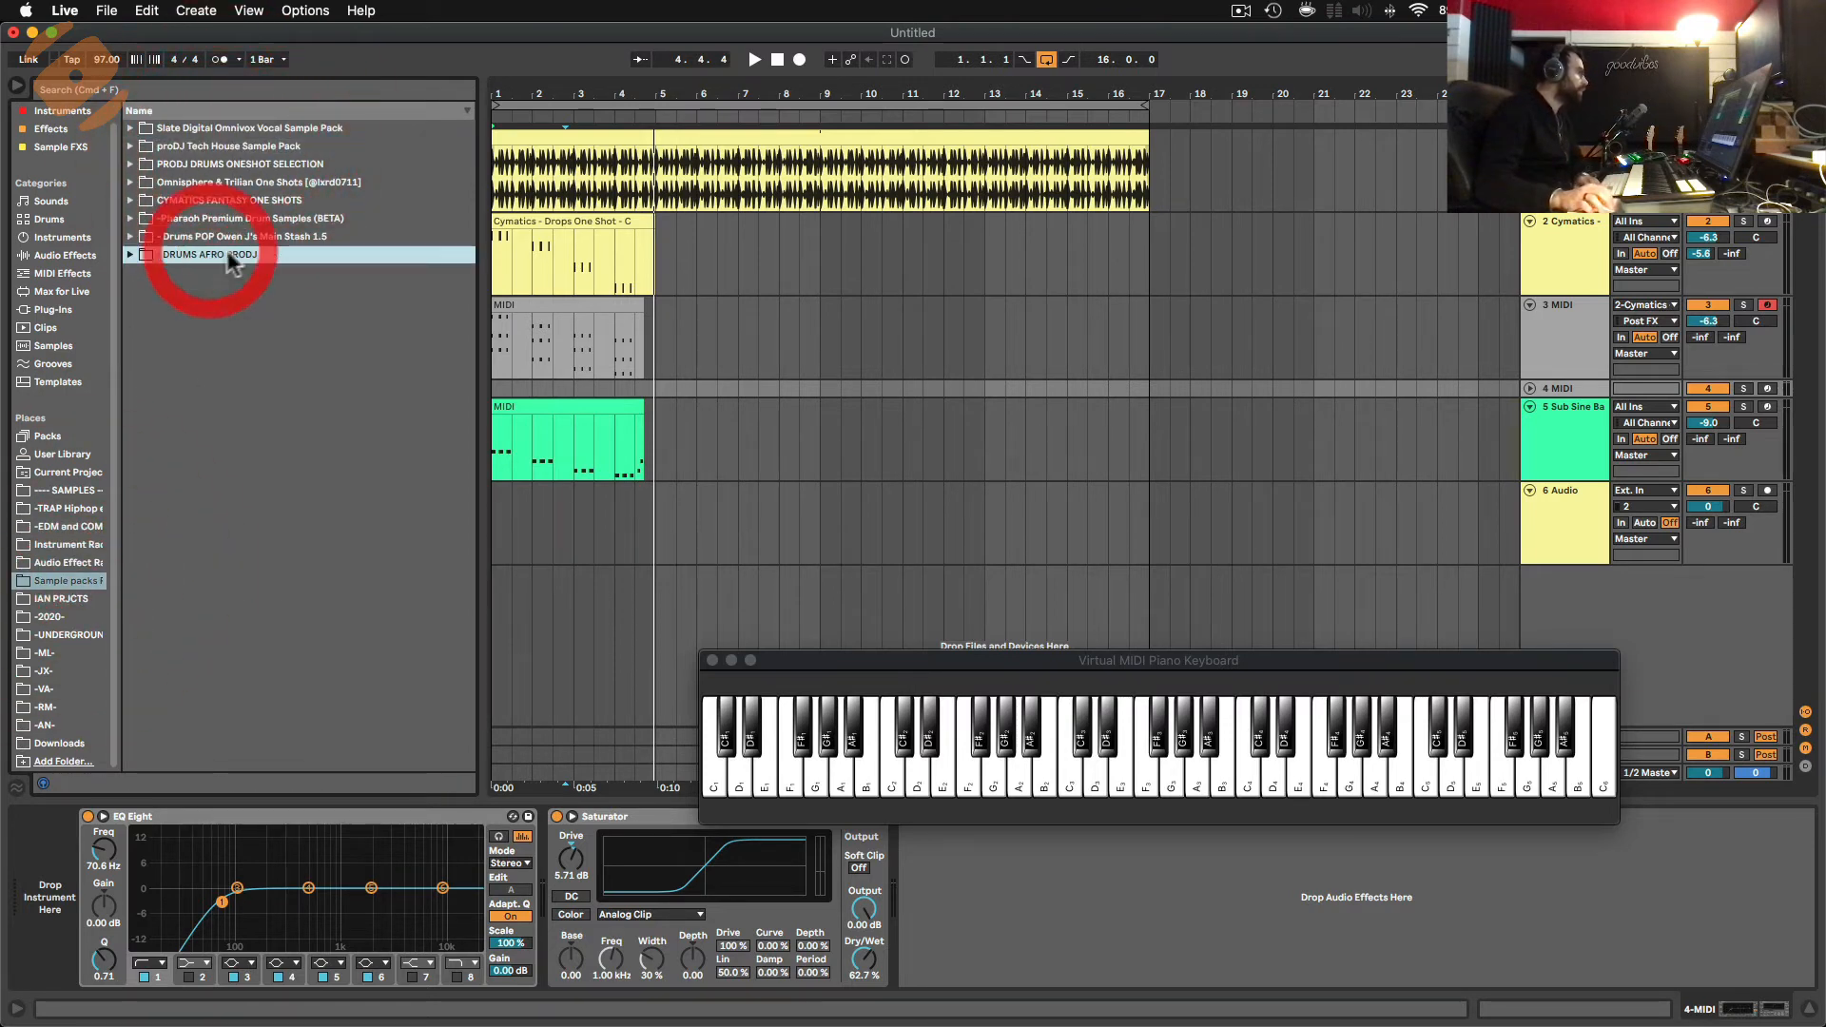
pyautogui.doubleClick(216, 177)
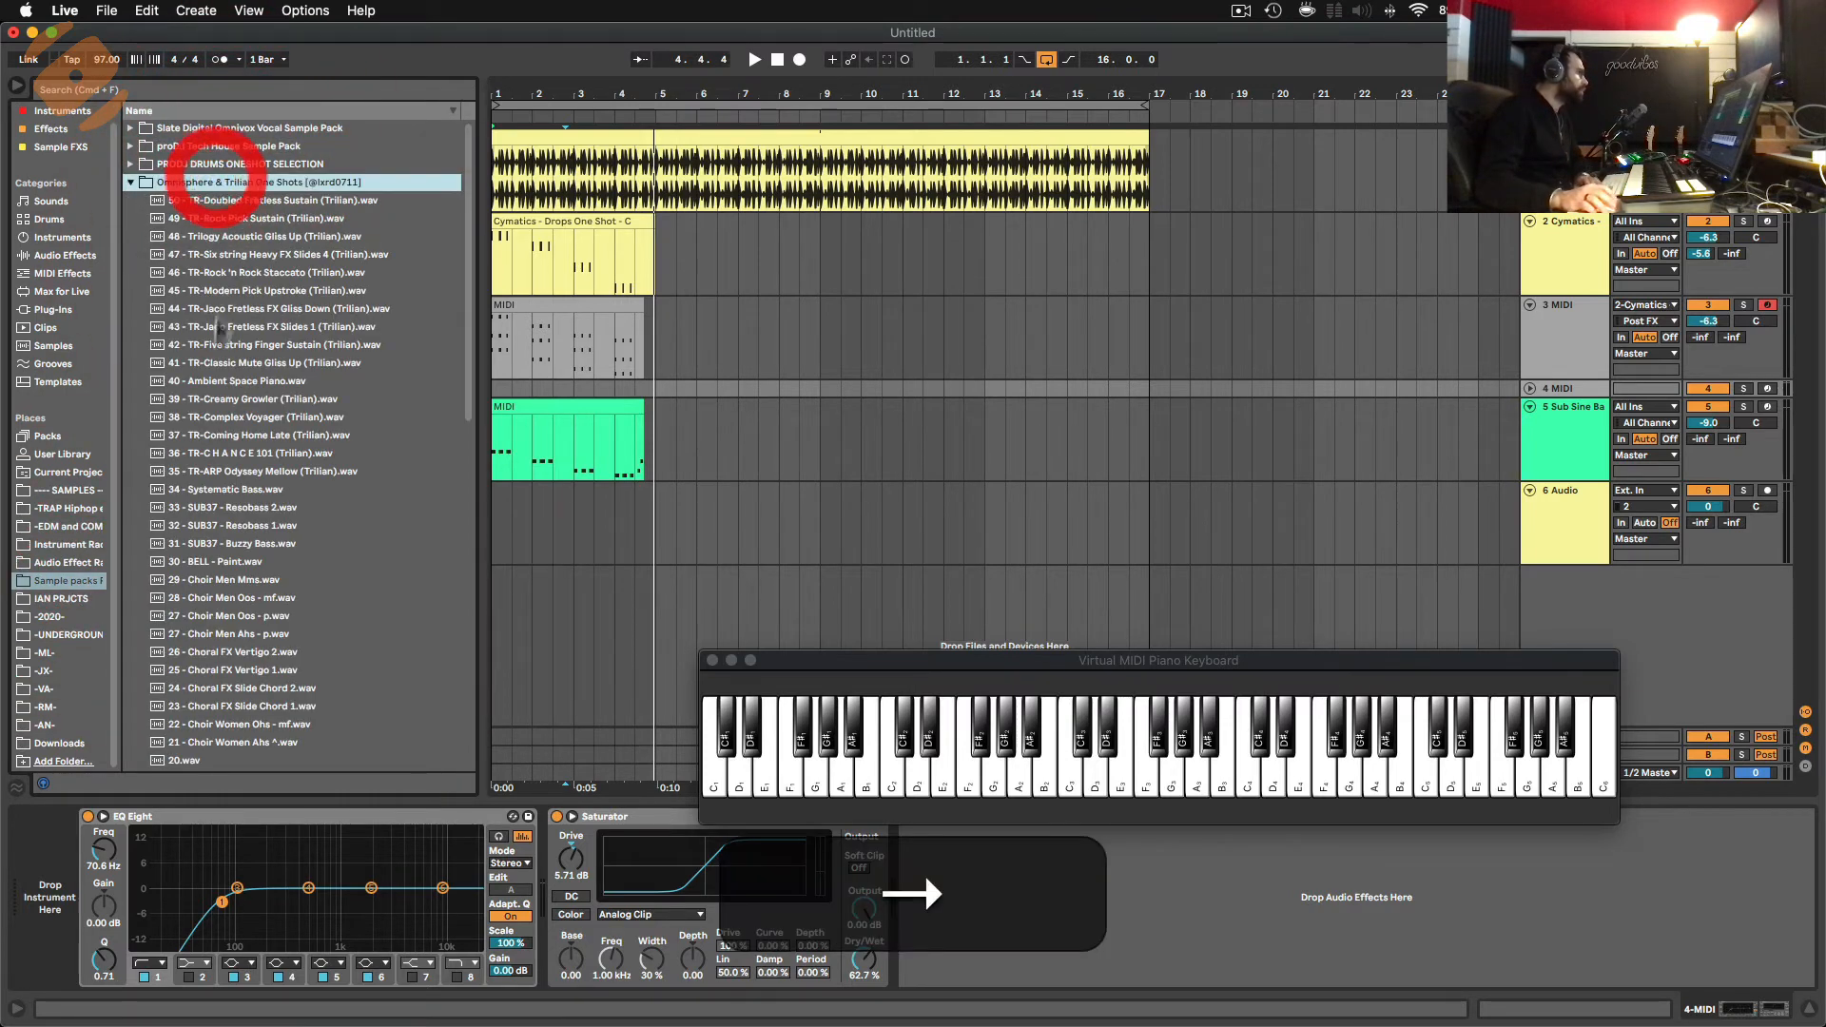
pyautogui.click(202, 107)
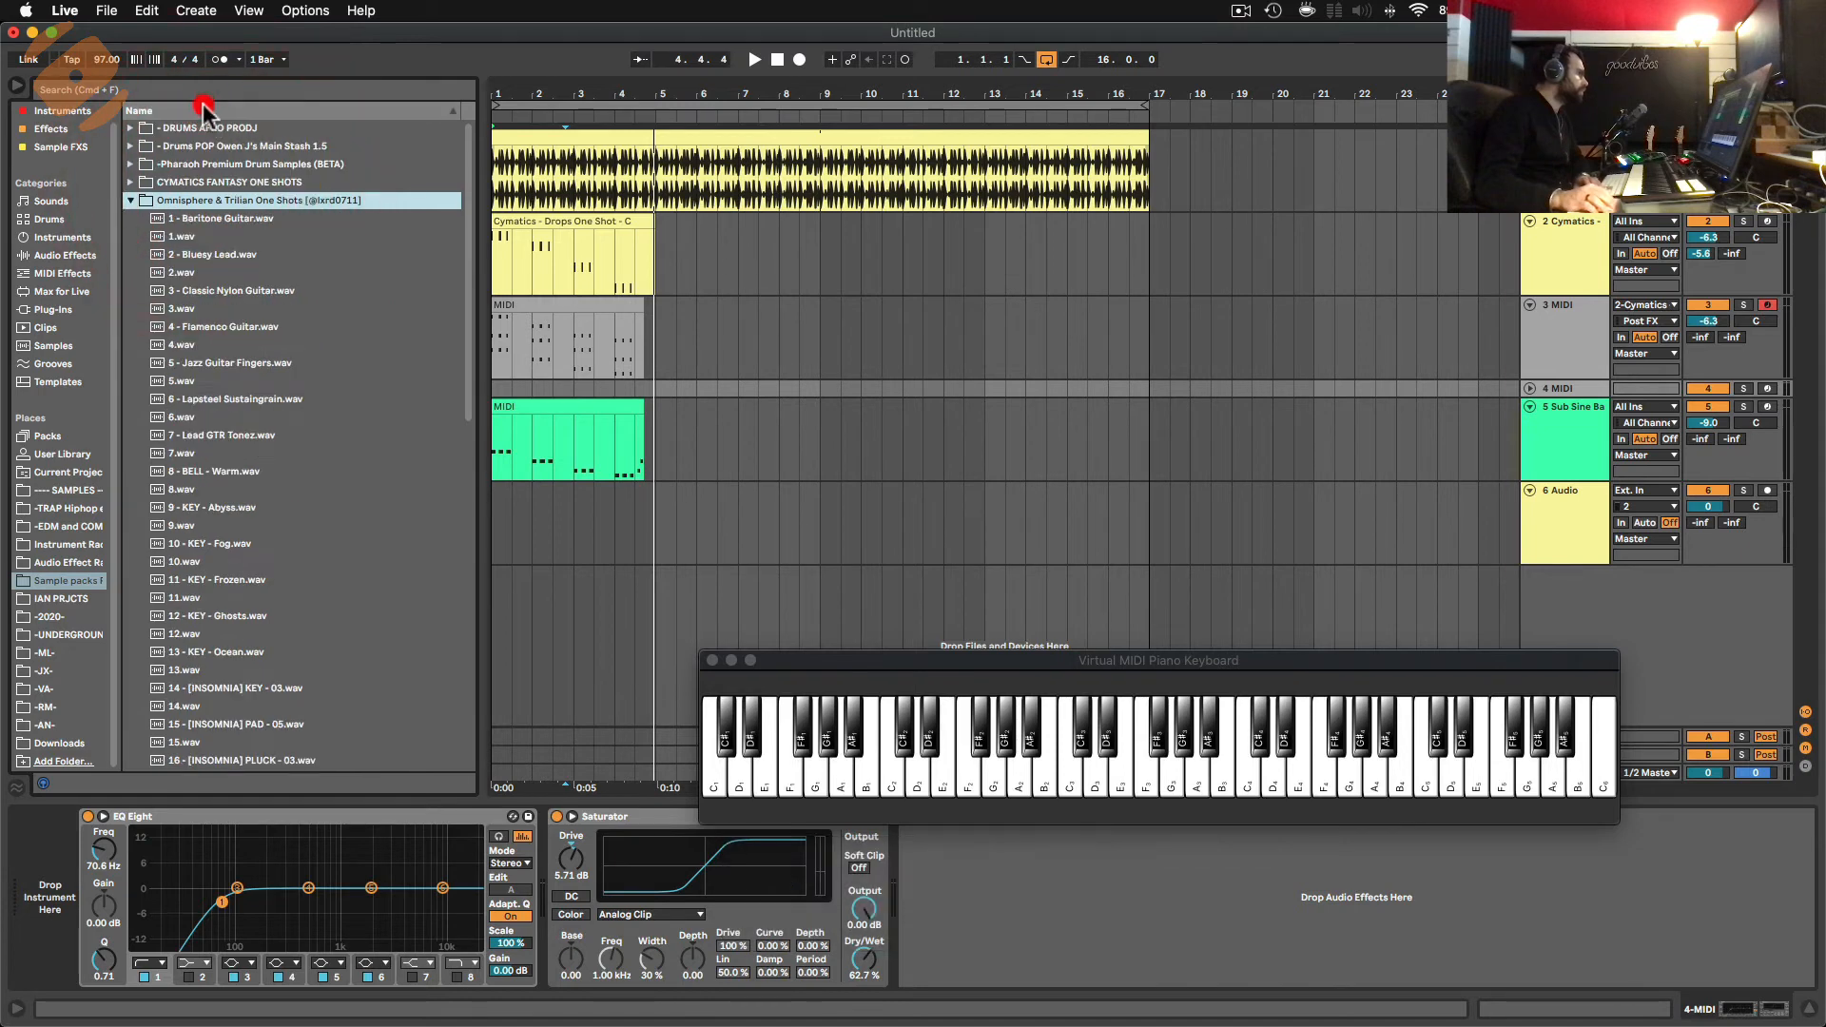
# Load 4 - Flamenco Guitar.wav onto the new MIDI track, copy track 3's chord clip onto it and open the copy.
pyautogui.click(245, 361)
pyautogui.click(229, 327)
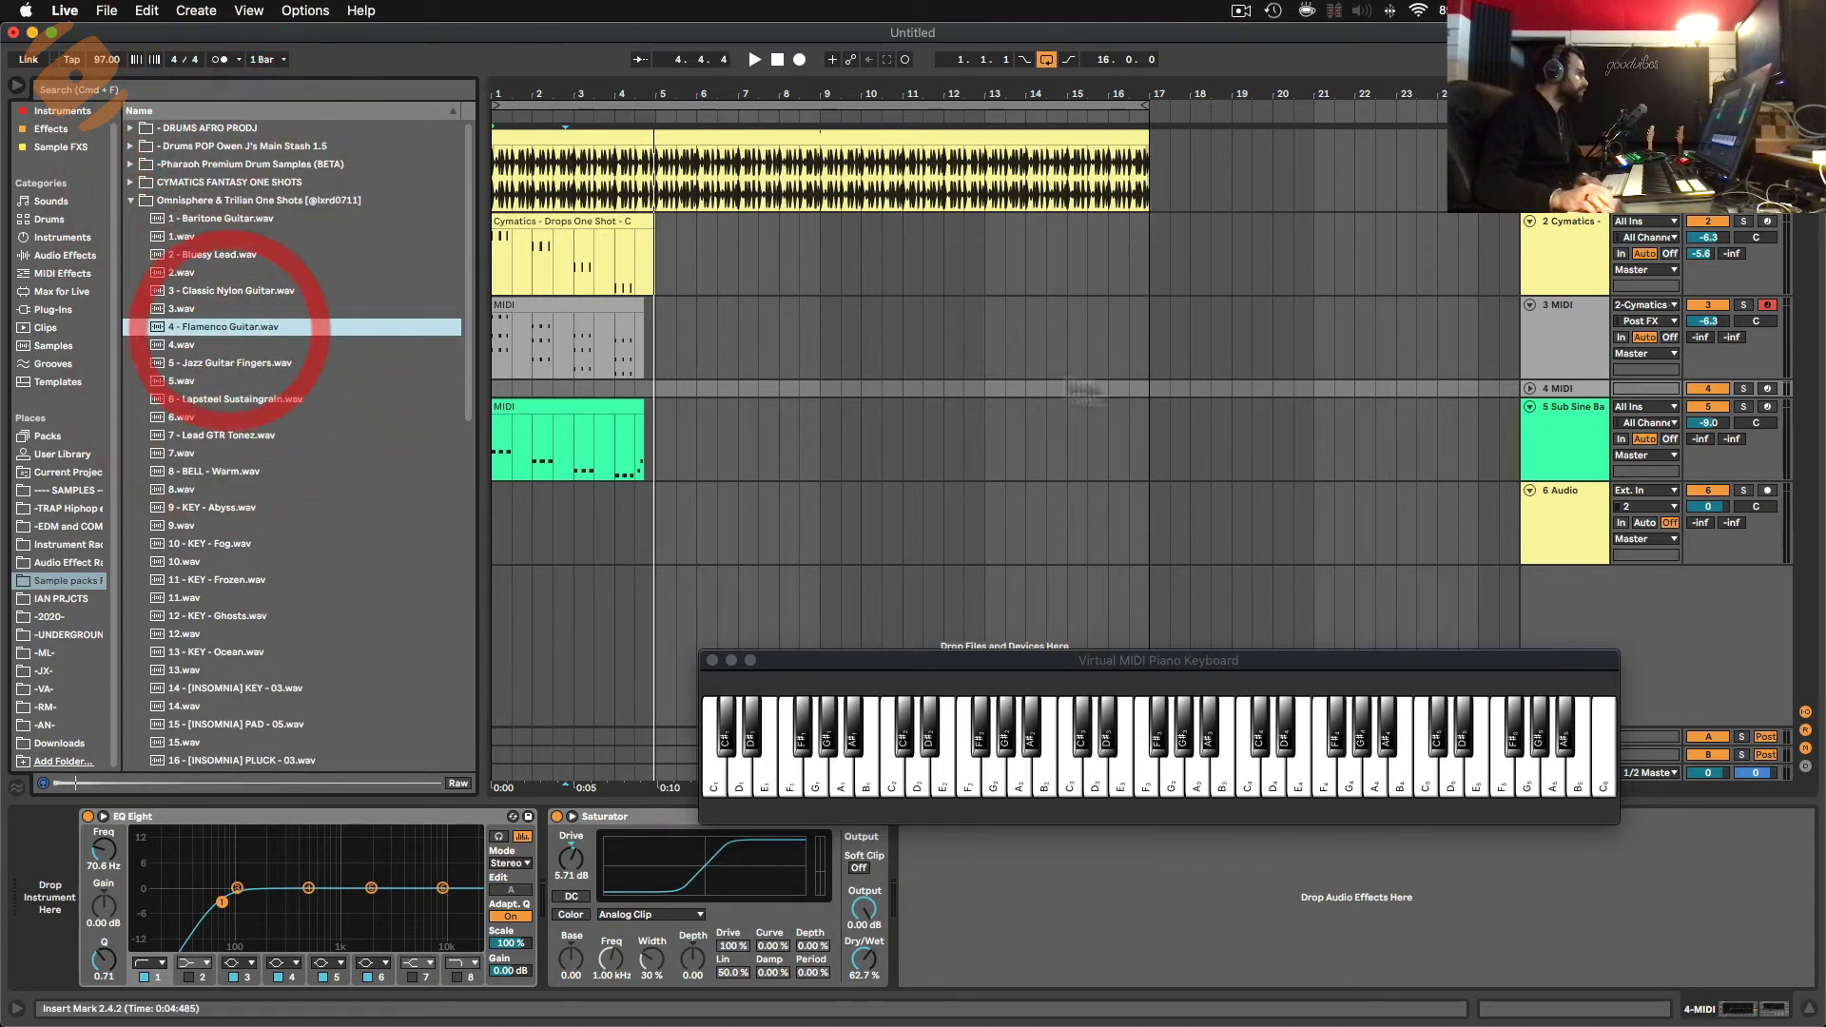
pyautogui.click(1561, 388)
pyautogui.moveTo(273, 335); pyautogui.dragTo(571, 376)
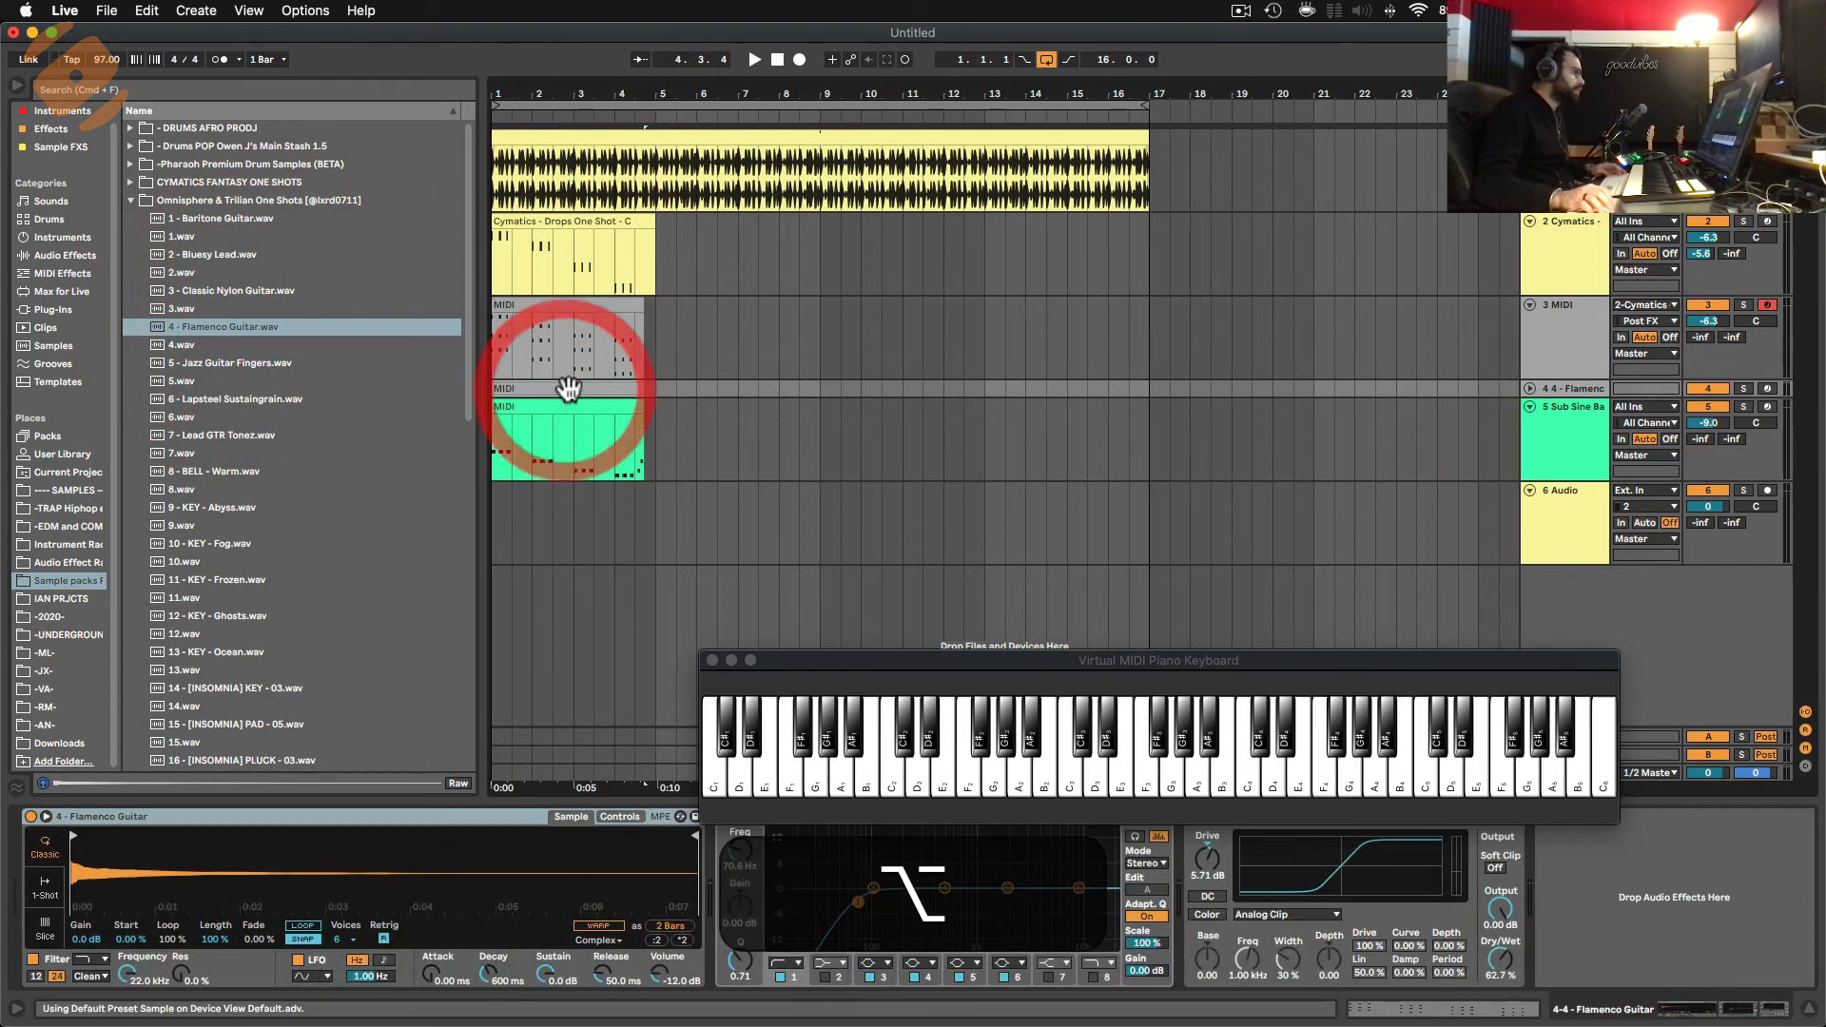
pyautogui.click(1531, 390)
pyautogui.doubleClick(522, 388)
# Colour the Flamenco Guitar track yellow and assign the track colour to its clips.
pyautogui.moveTo(848, 673); pyautogui.dragTo(833, 446)
pyautogui.rightClick(1586, 373)
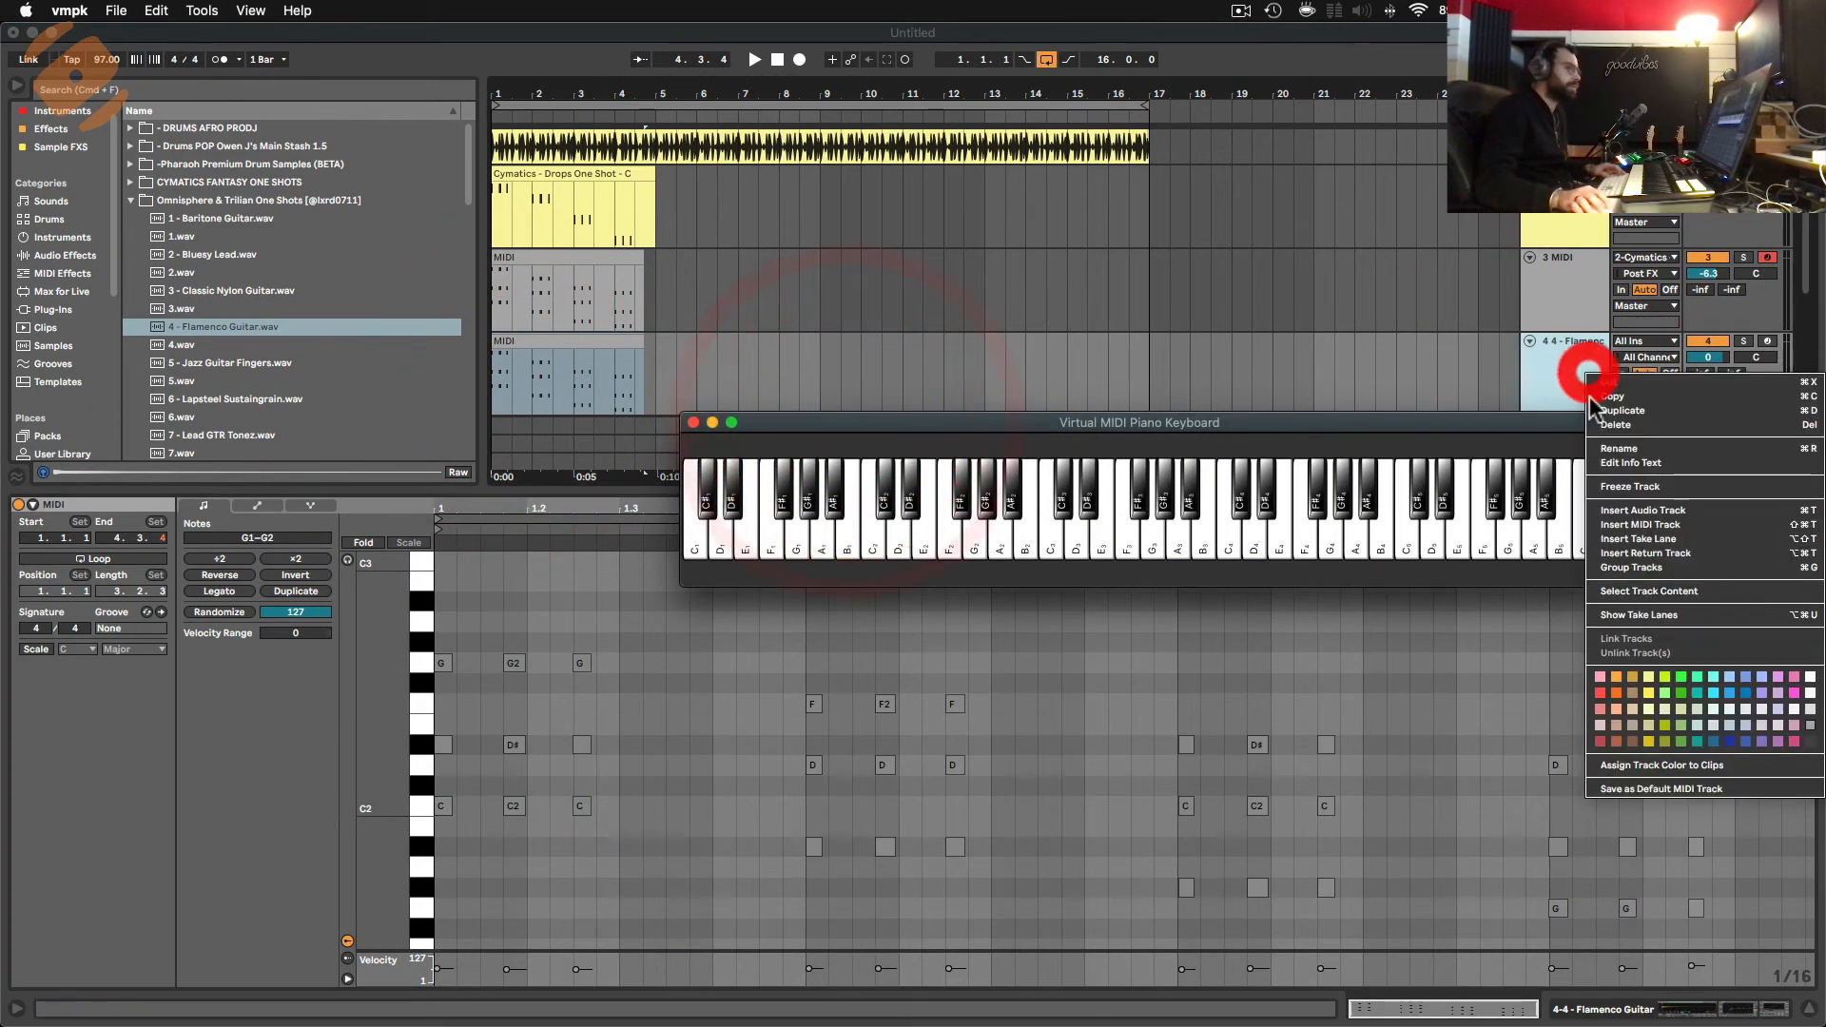
pyautogui.click(1661, 676)
pyautogui.rightClick(1578, 375)
pyautogui.click(1640, 674)
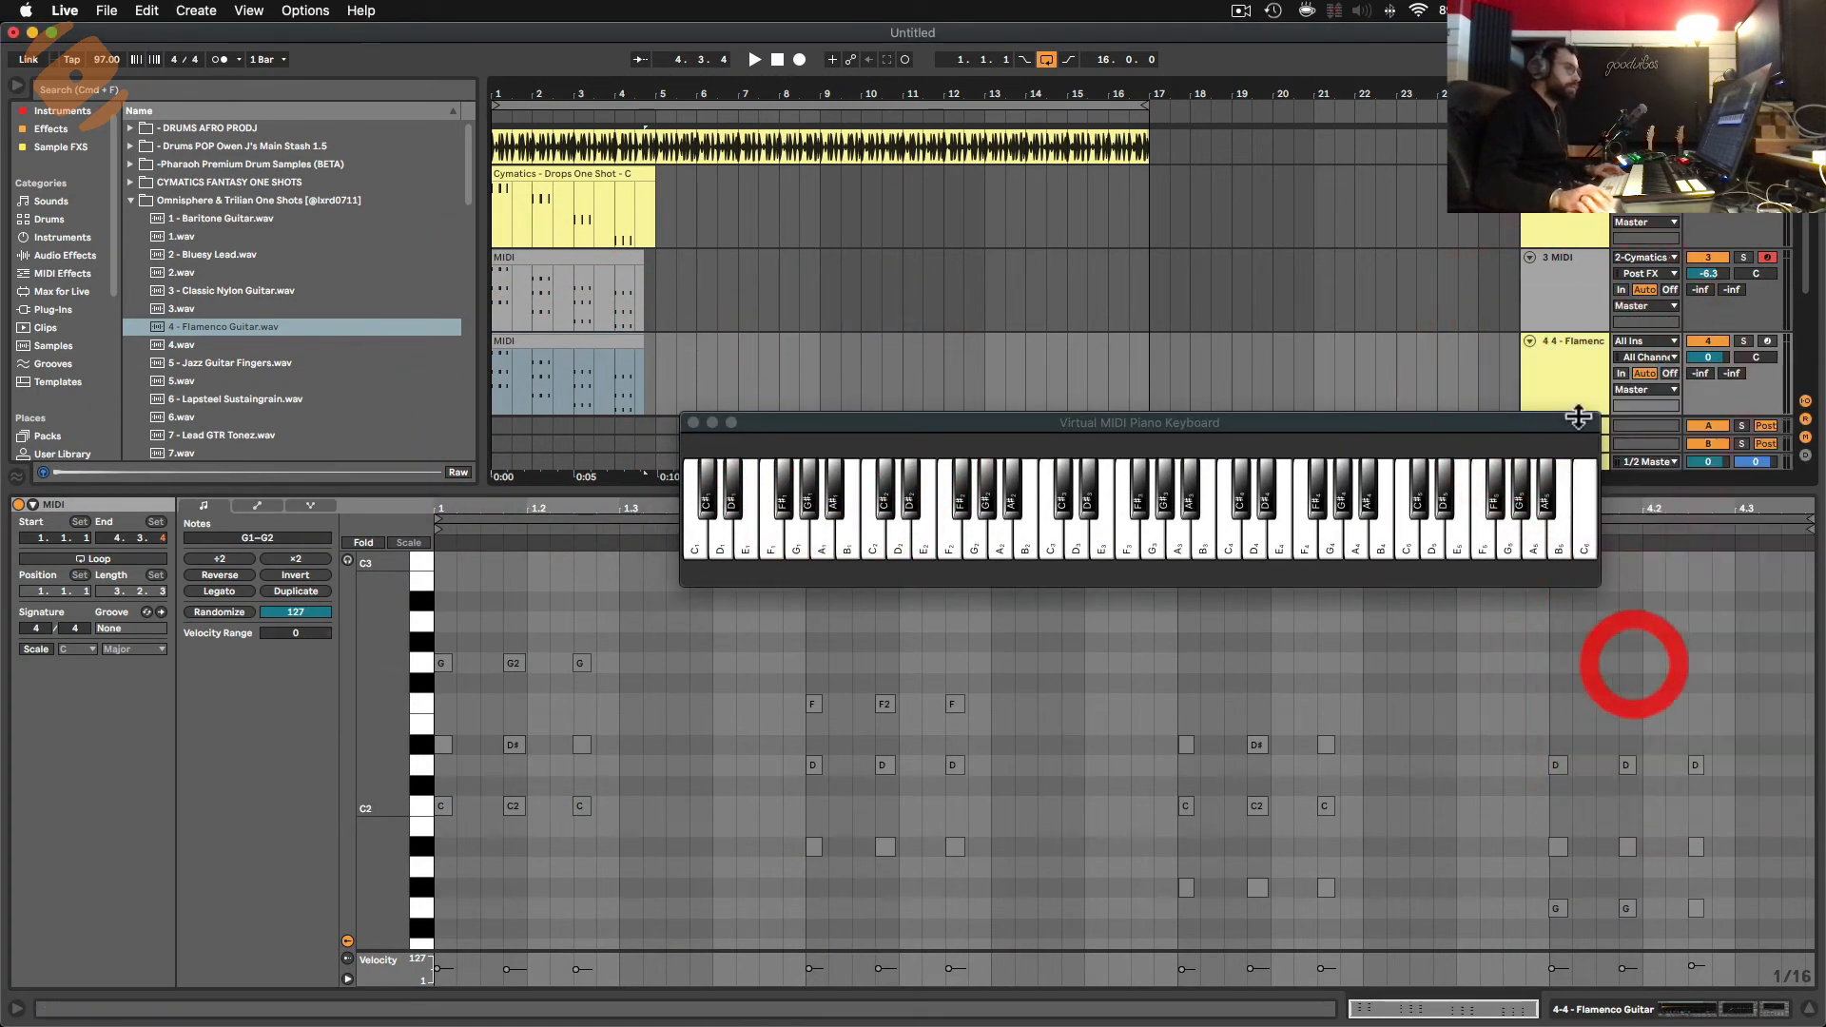
pyautogui.rightClick(1557, 376)
pyautogui.click(1613, 784)
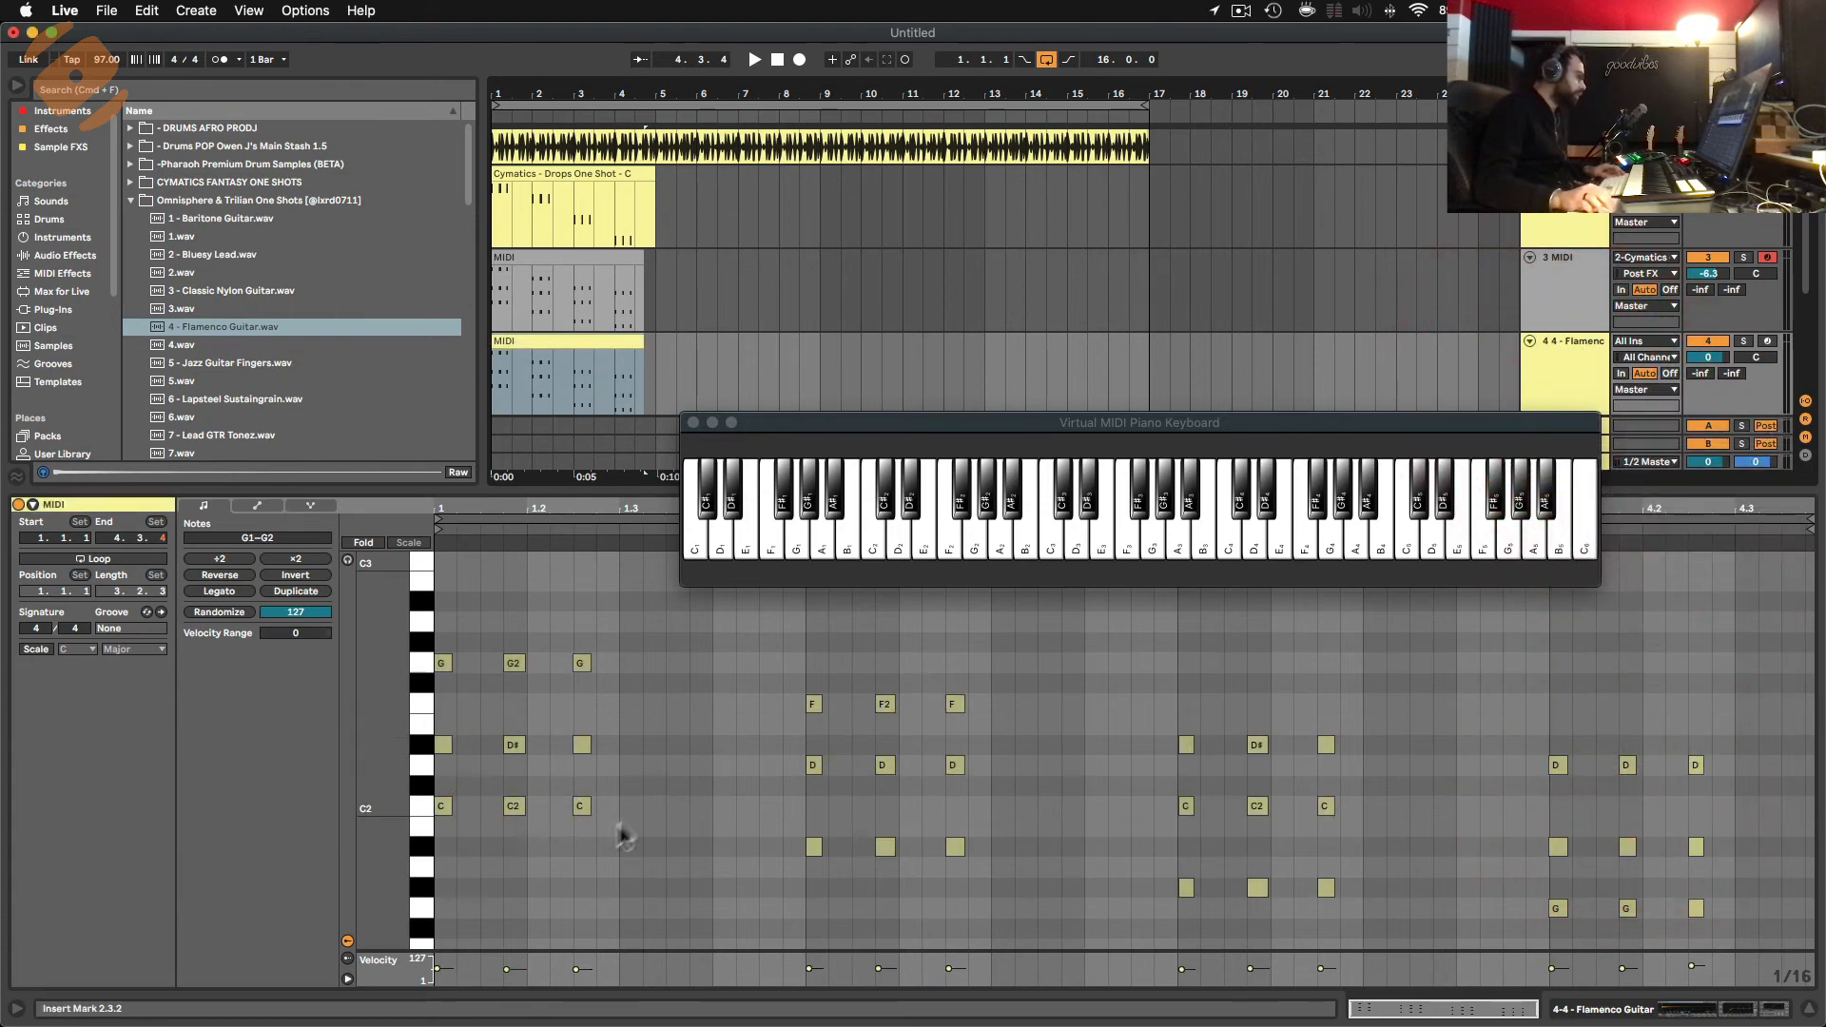
# Copy the guitar clip's first three chords to 1.3.1 and set the clip's scale to C Minor.
pyautogui.moveTo(658, 847); pyautogui.dragTo(631, 672)
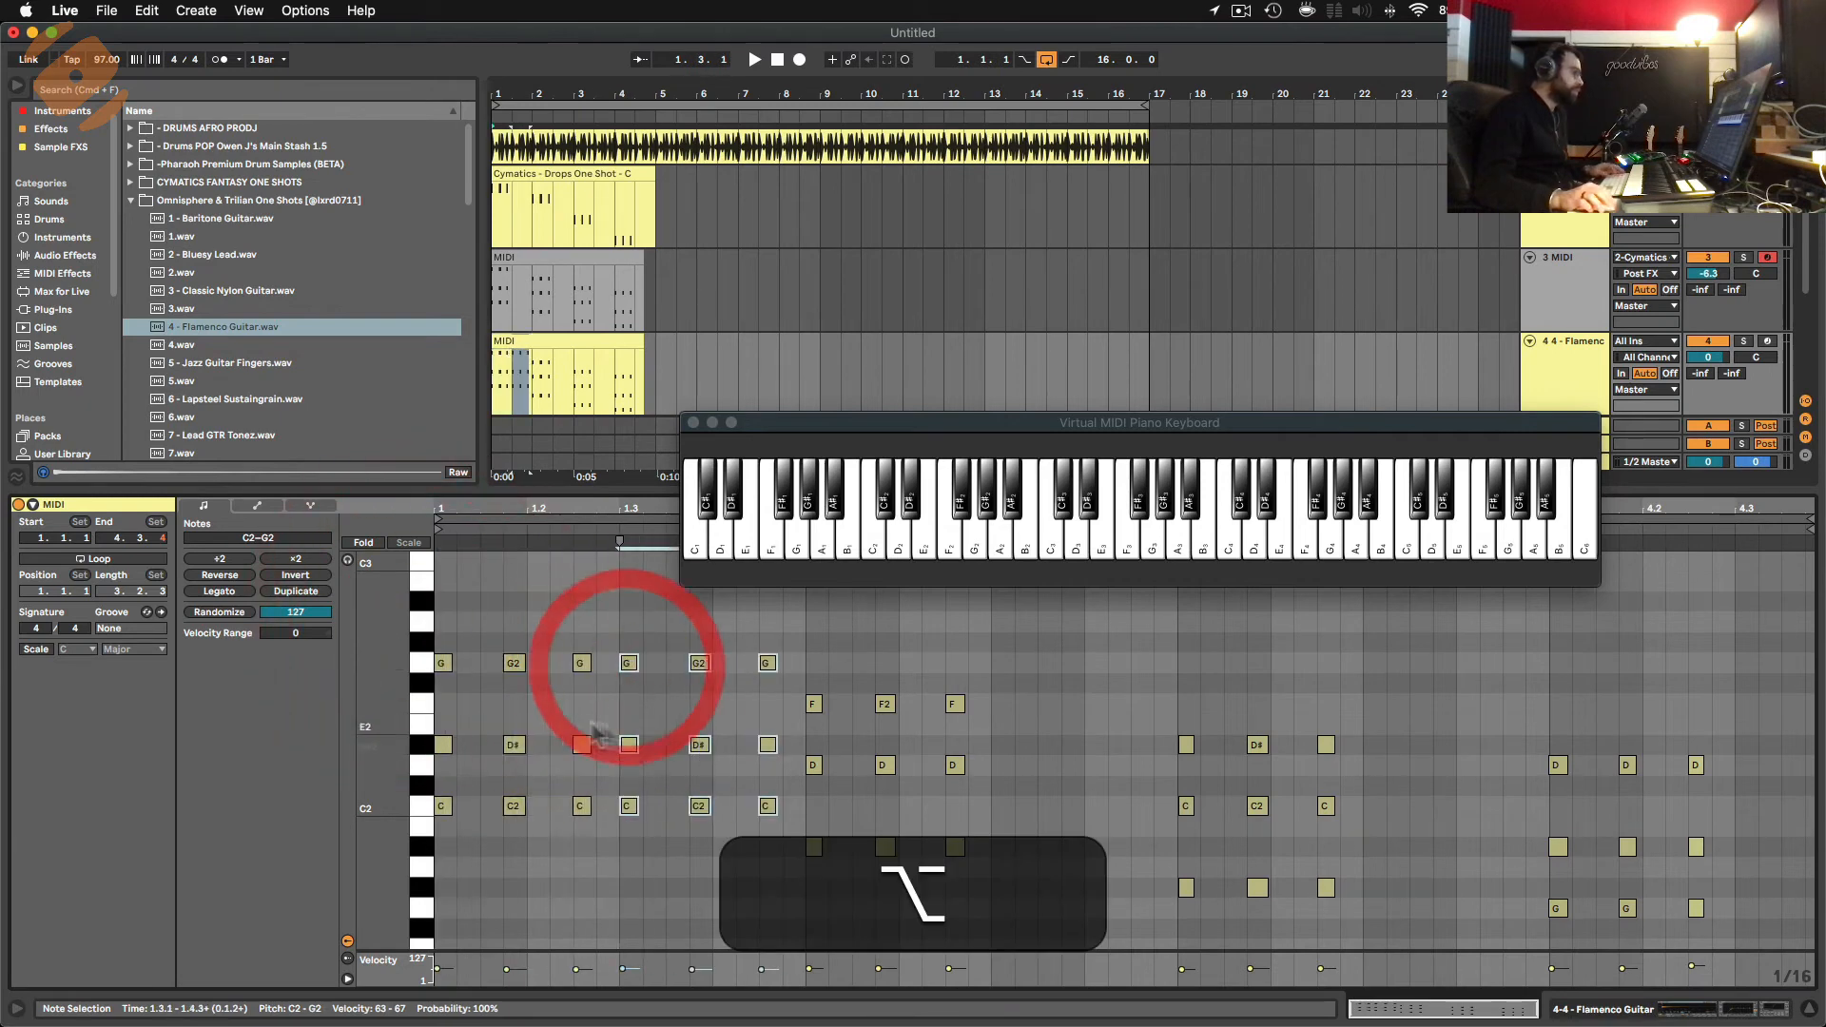
pyautogui.press('v')
pyautogui.click(35, 649)
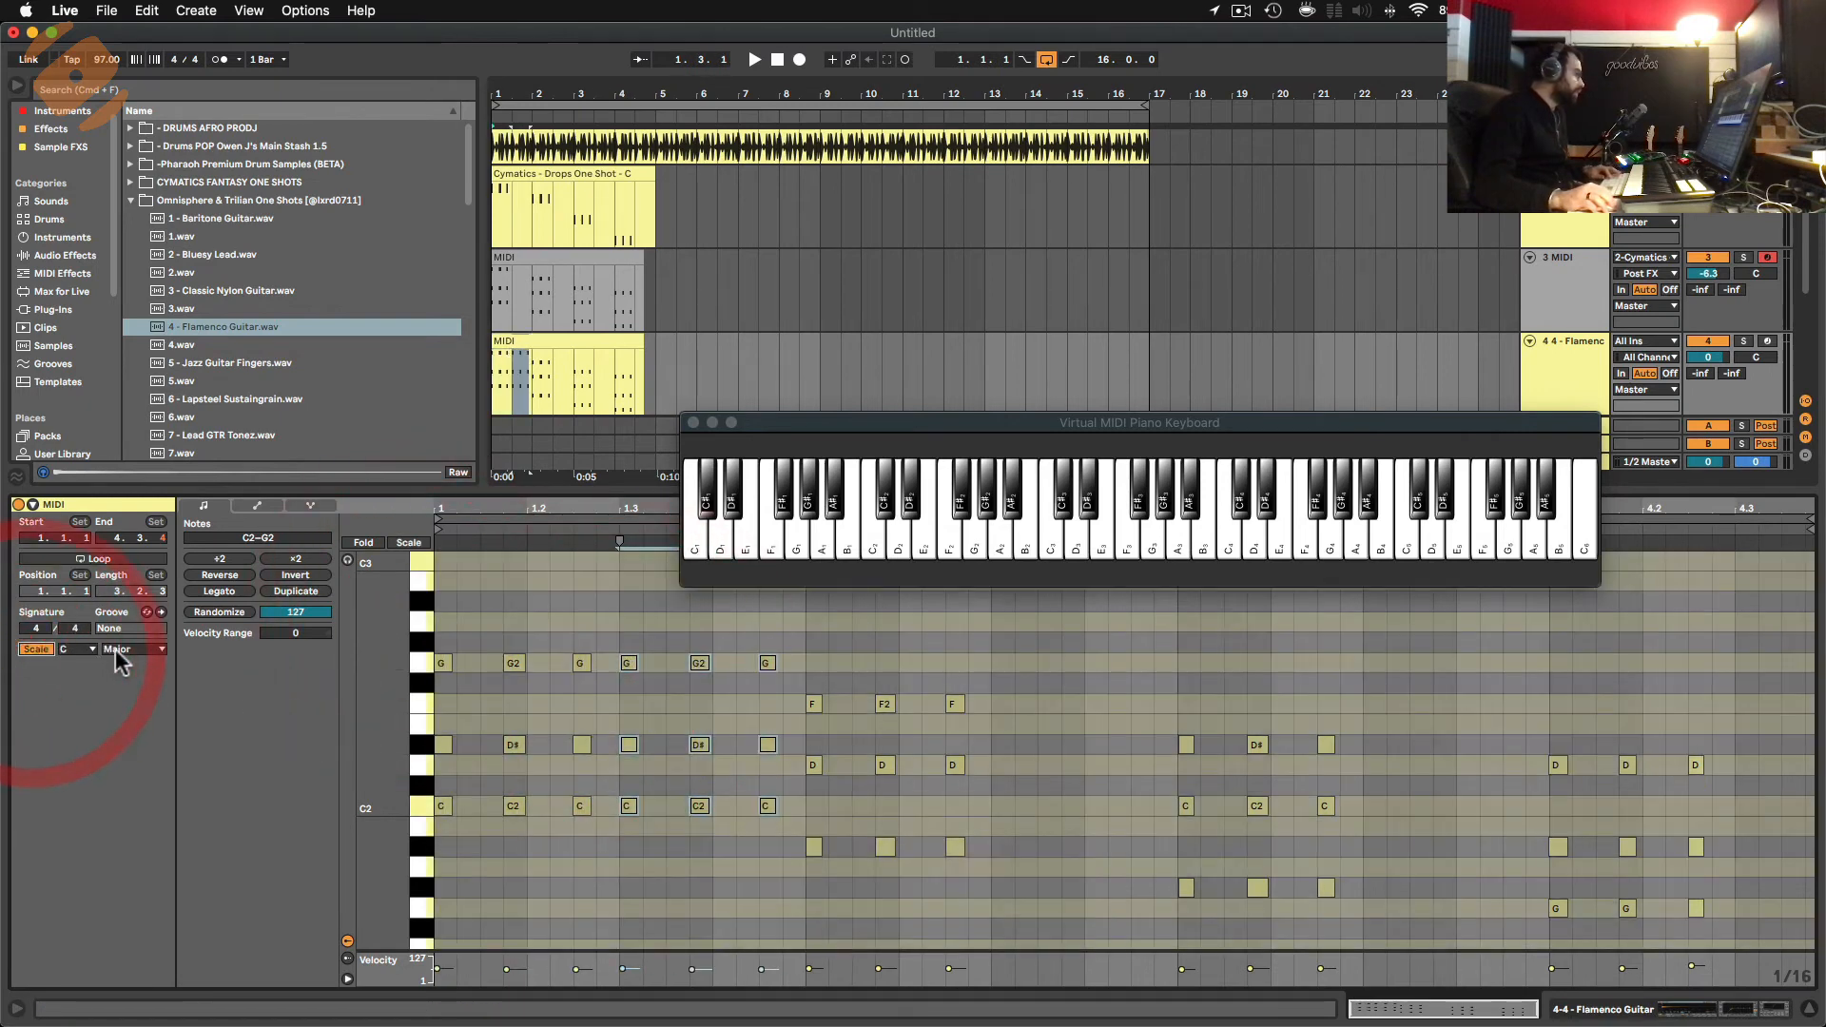
pyautogui.click(124, 648)
pyautogui.click(123, 164)
# Draw melody notes D2 at 1.1.2, B♭2 above the third chord and A♭2 at 1.2.4, and play them back.
pyautogui.press('b')
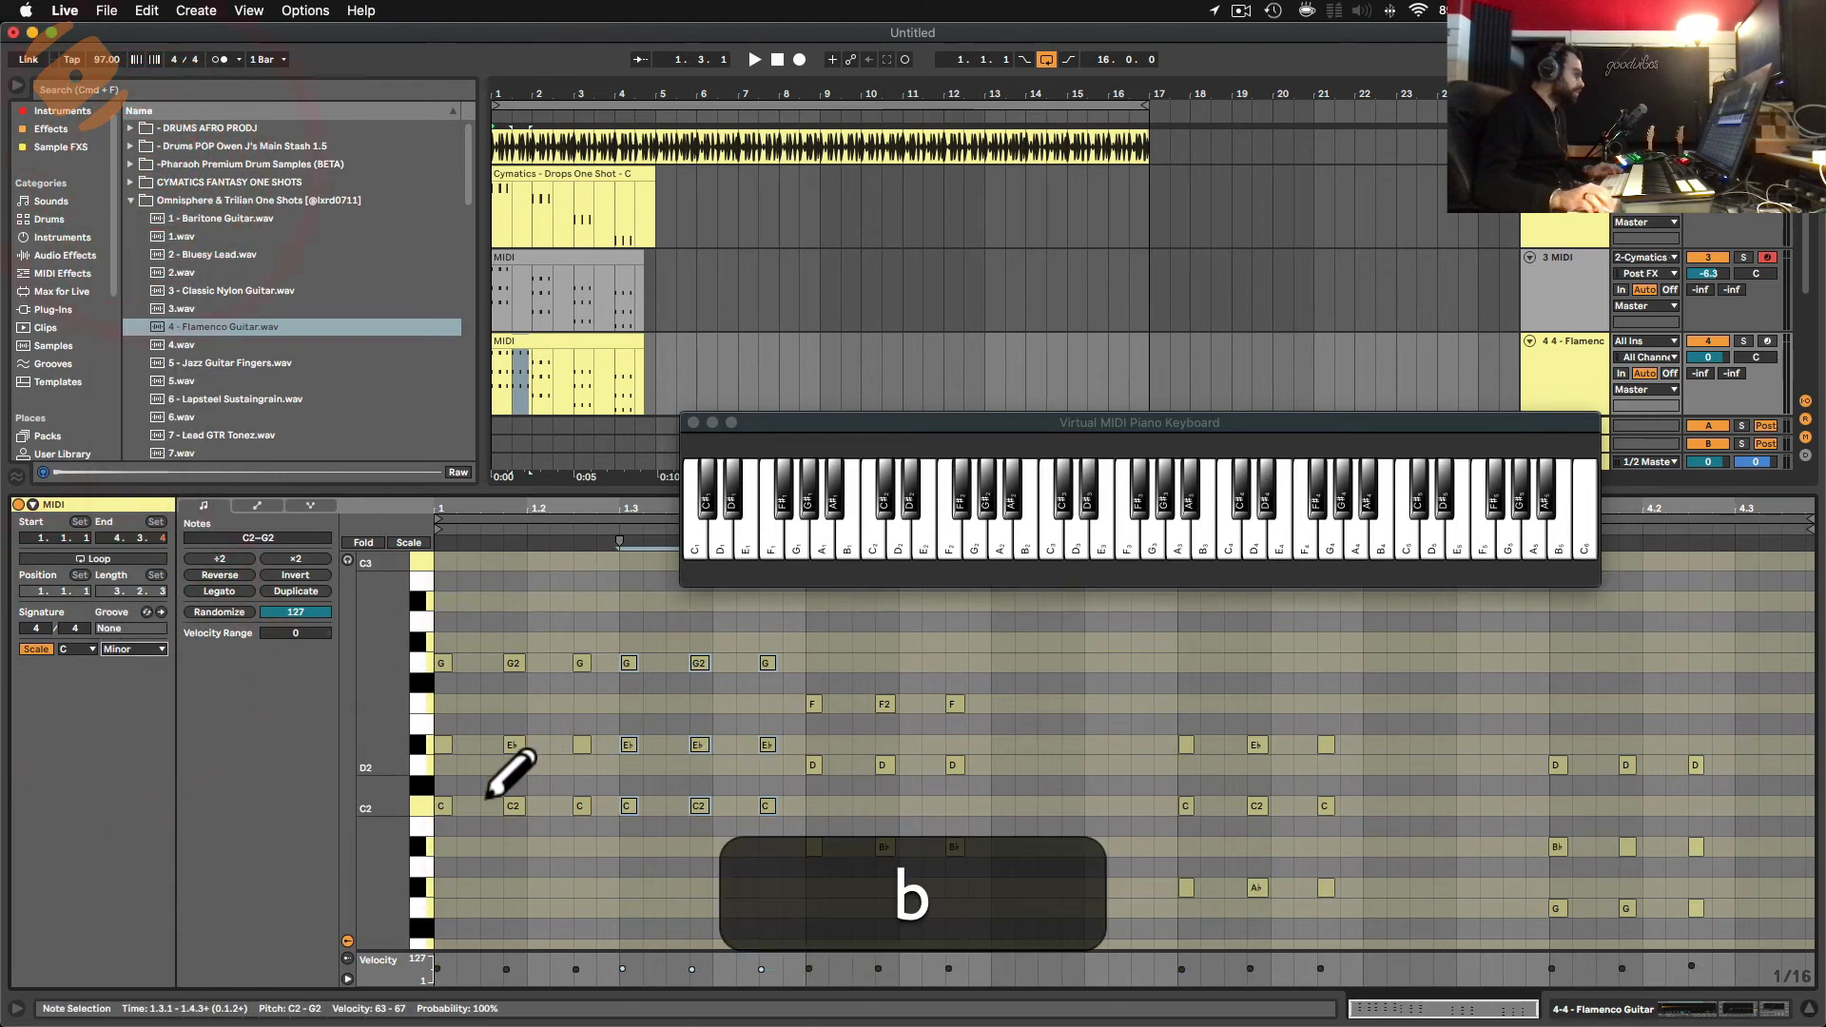
pyautogui.click(466, 766)
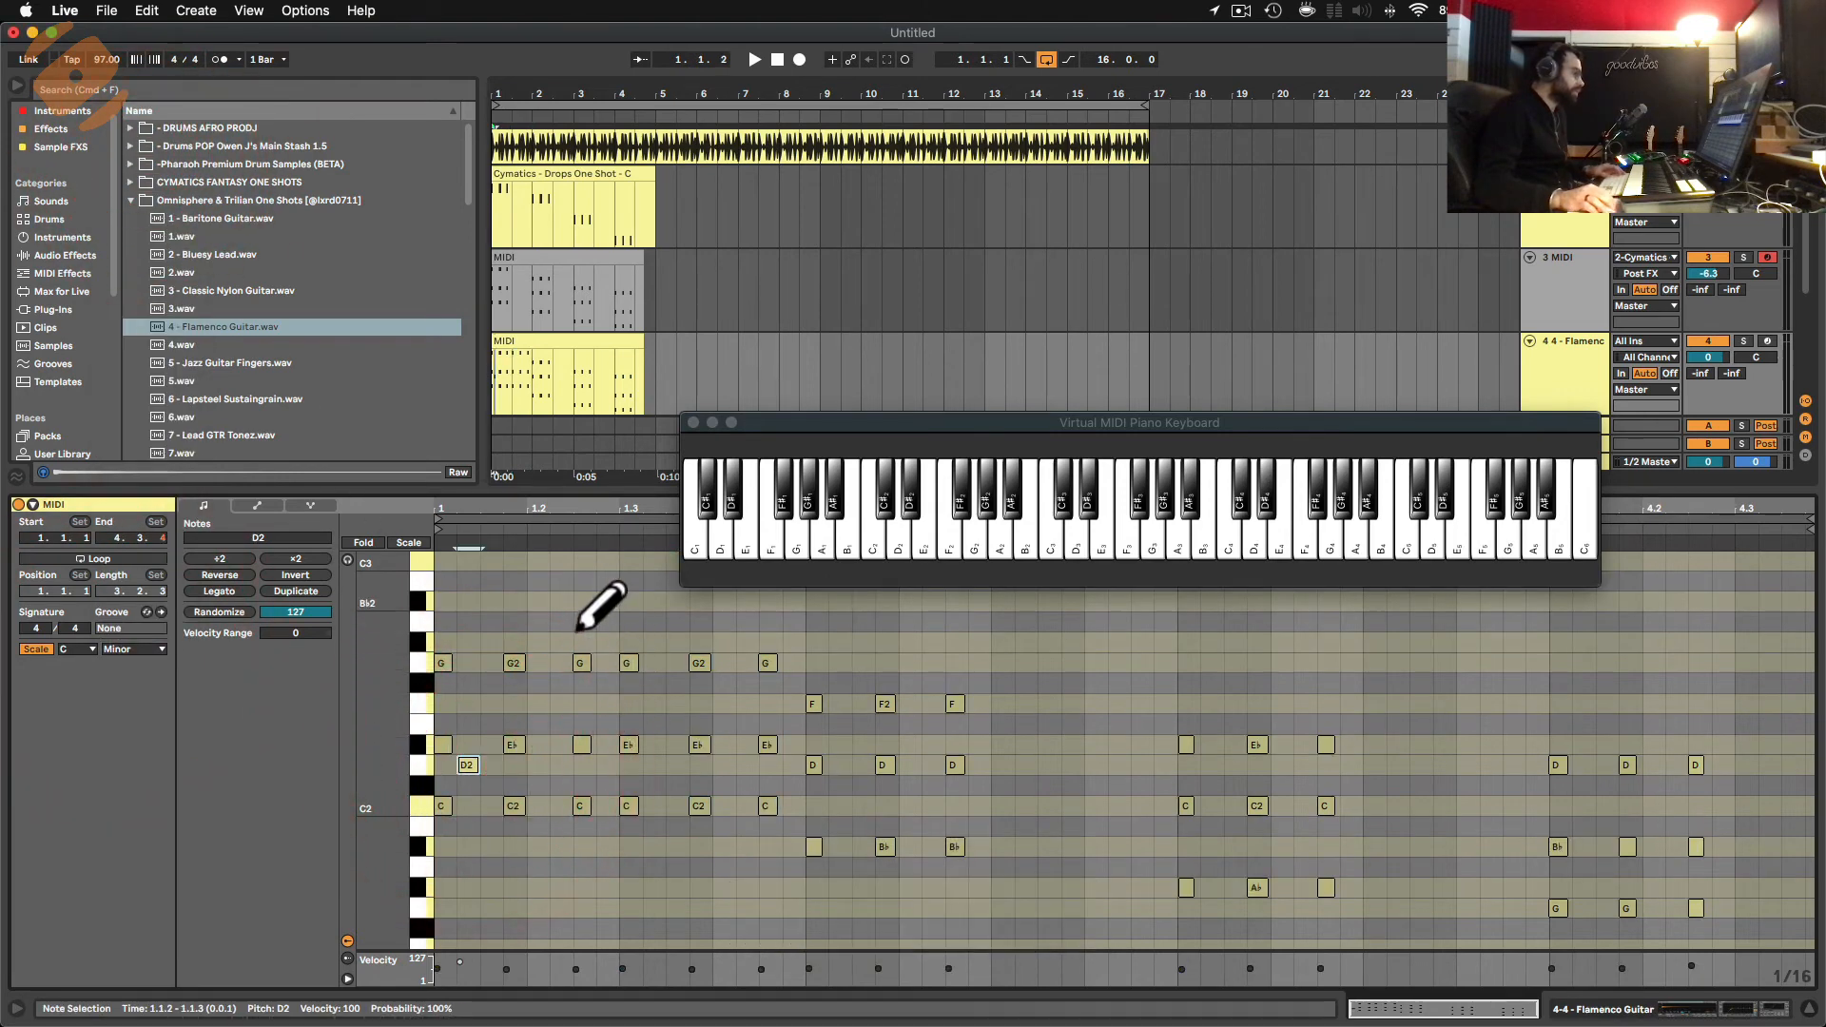
pyautogui.click(607, 642)
pyautogui.press('b')
pyautogui.press('space')
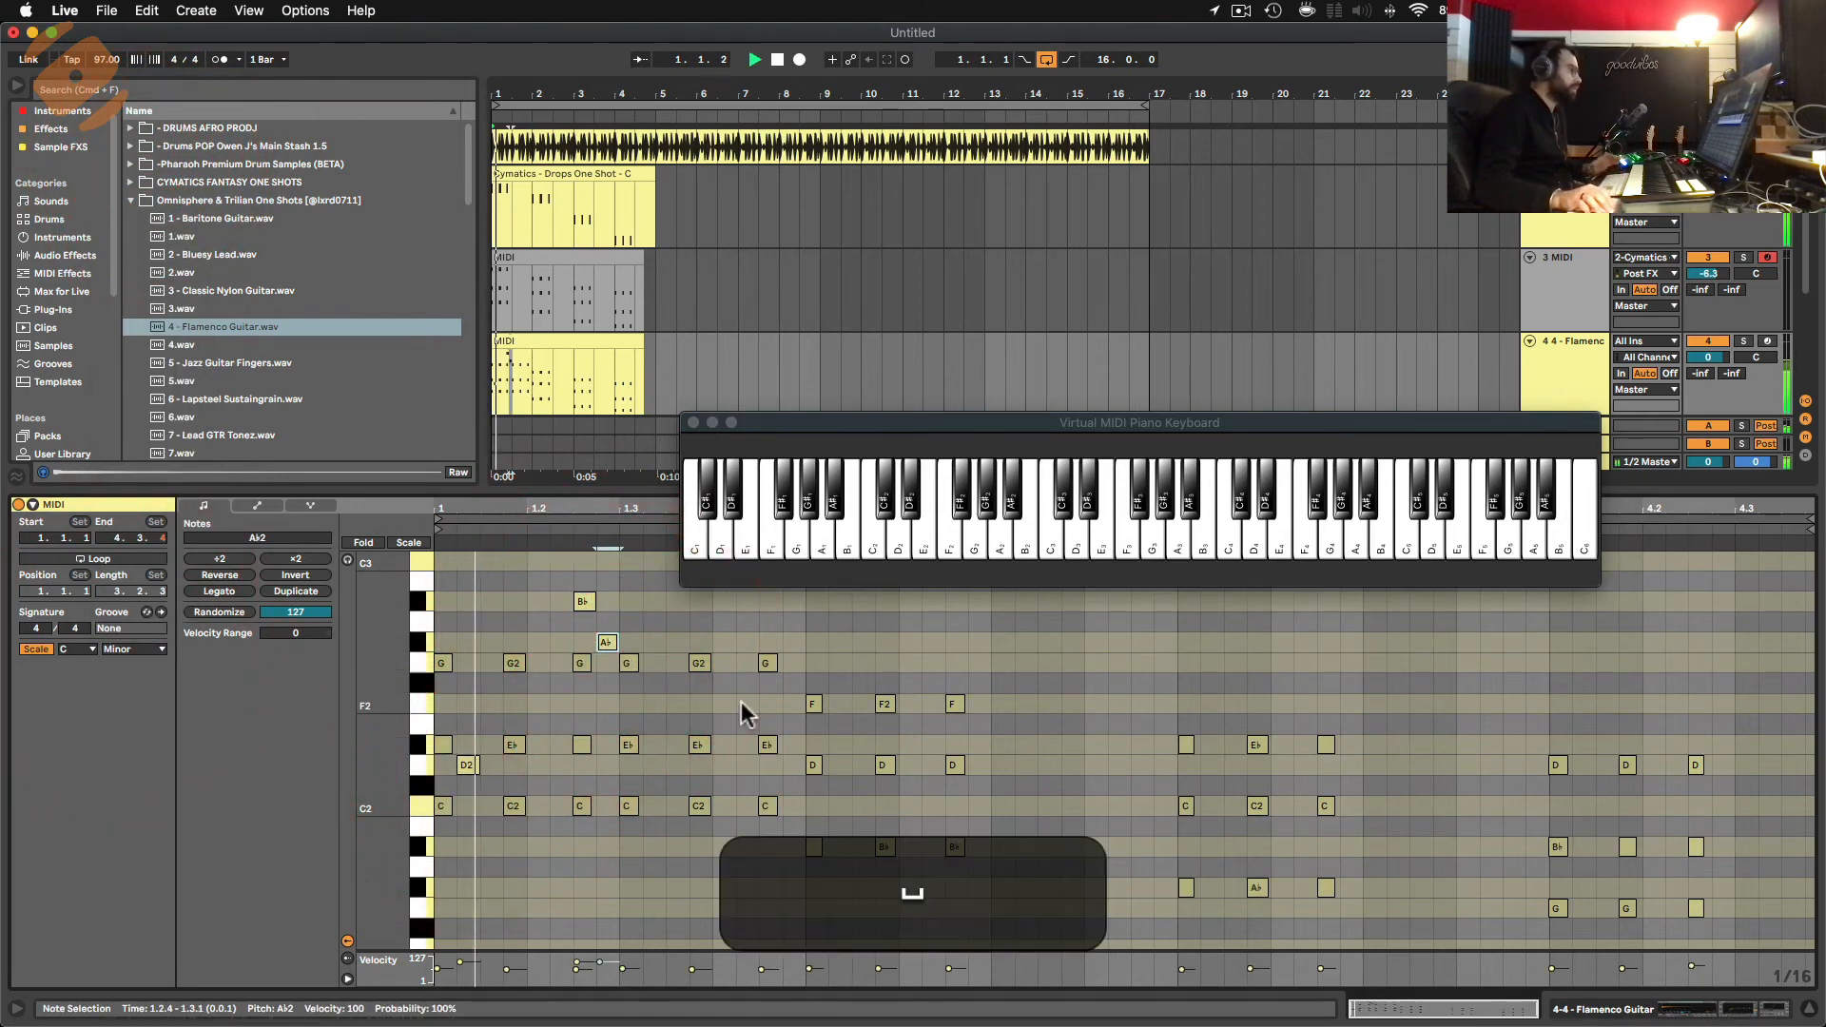
pyautogui.press('space')
# Transpose all notes in the guitar clip up one octave and play the clip.
pyautogui.click(673, 856)
pyautogui.press('shift+super+a')
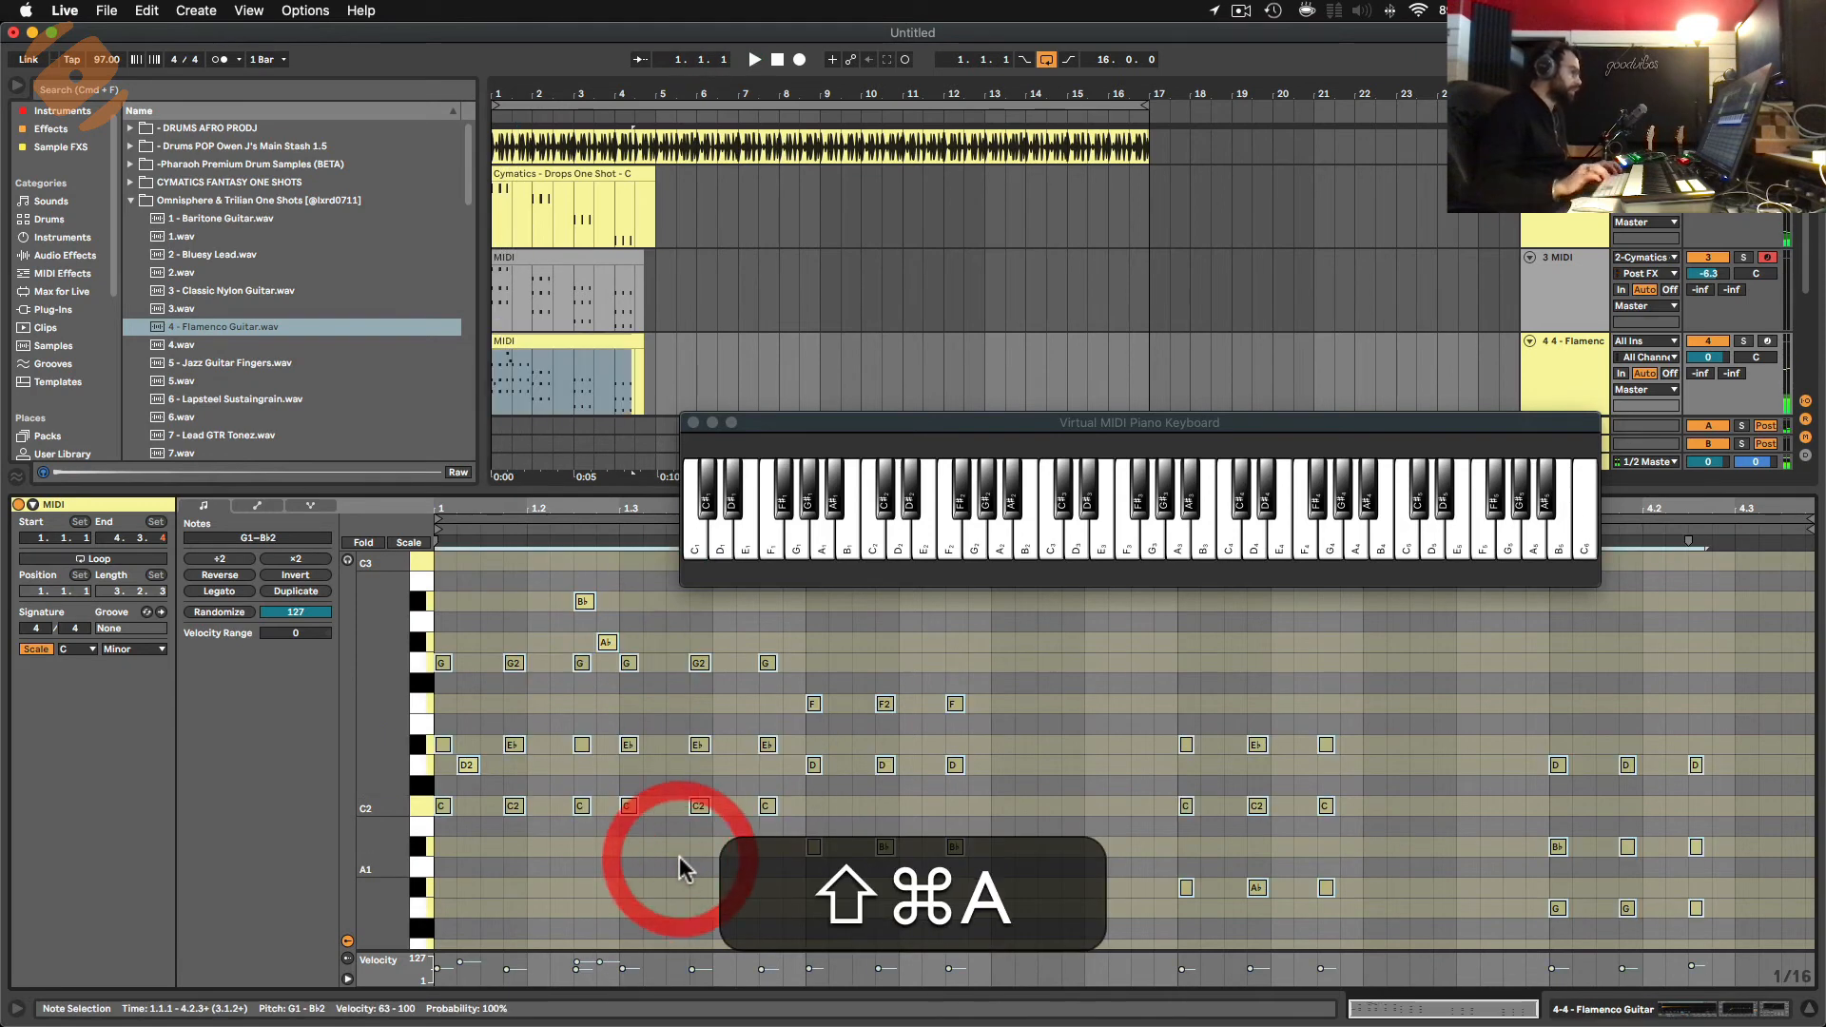
pyautogui.press('shift+super+Up')
pyautogui.hotkey('shift', 'space')
pyautogui.scroll(3, 571, 837)
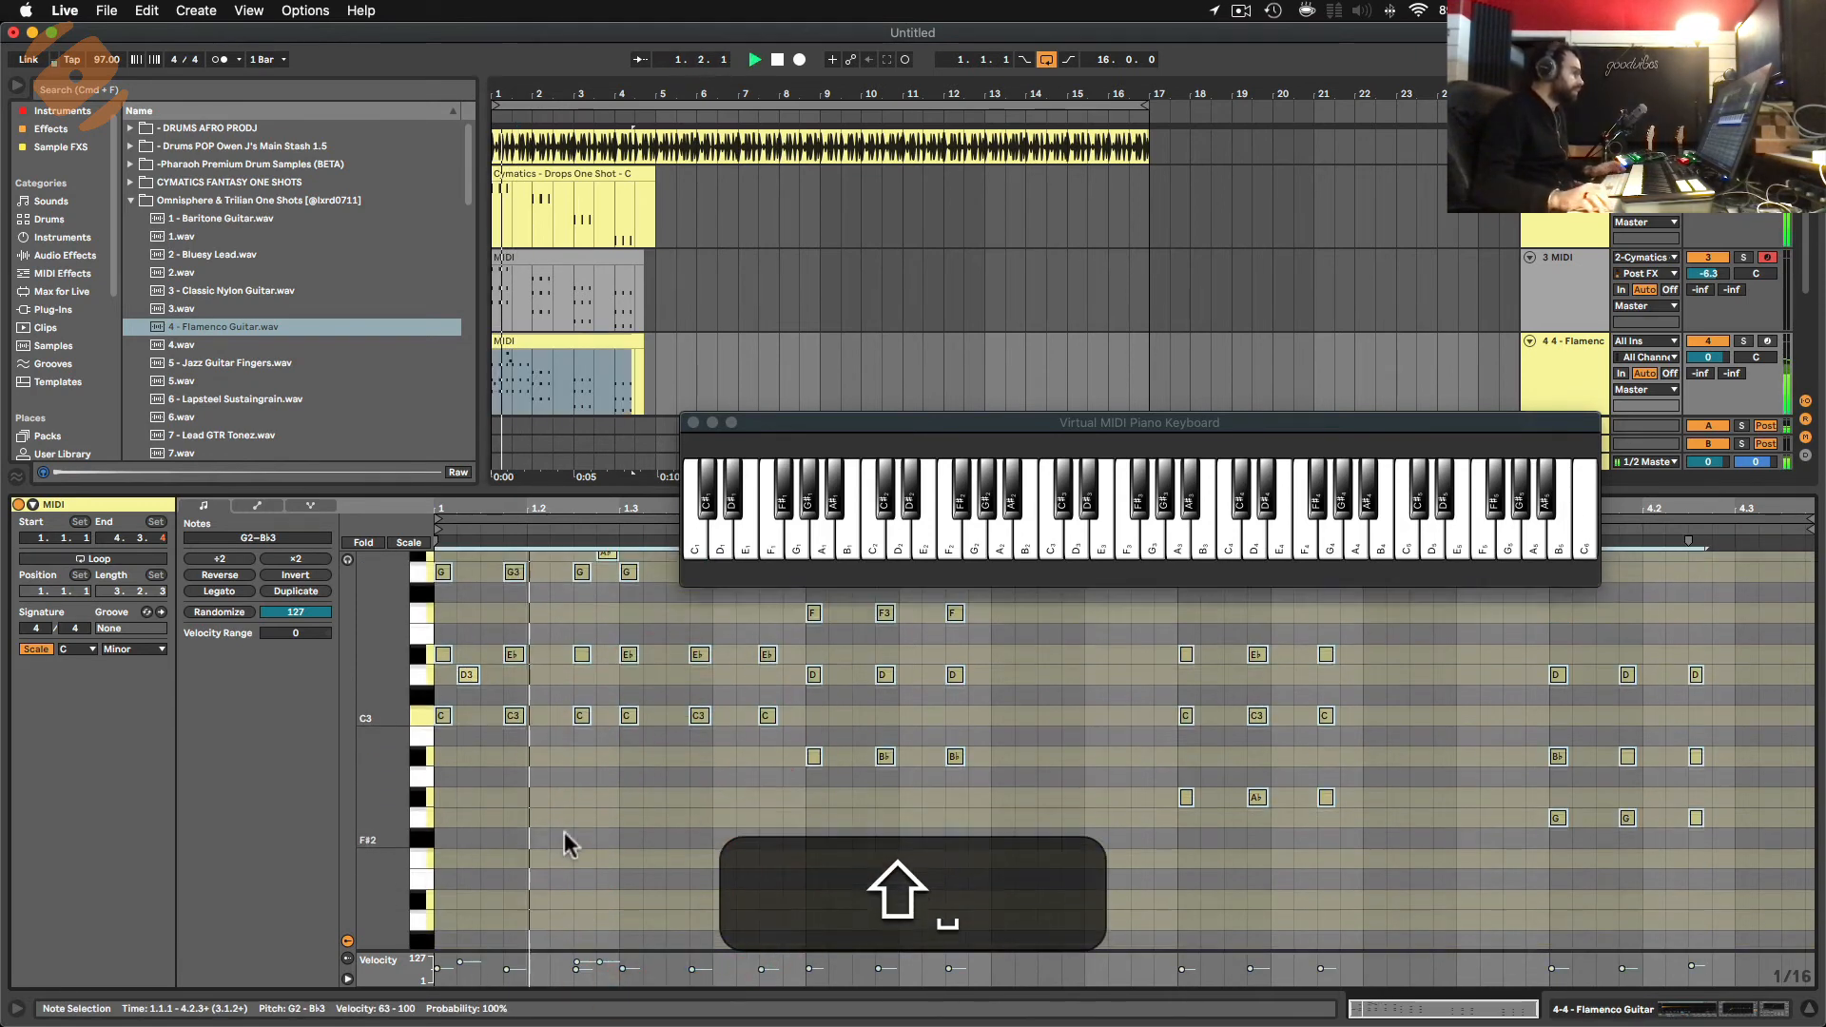
# Stop playback and delete the added melody notes A♭3 at 1.2.4, B♭3 above the third chord and D3 at 1.1.2.
pyautogui.press('space')
pyautogui.click(689, 660)
pyautogui.doubleClick(612, 681)
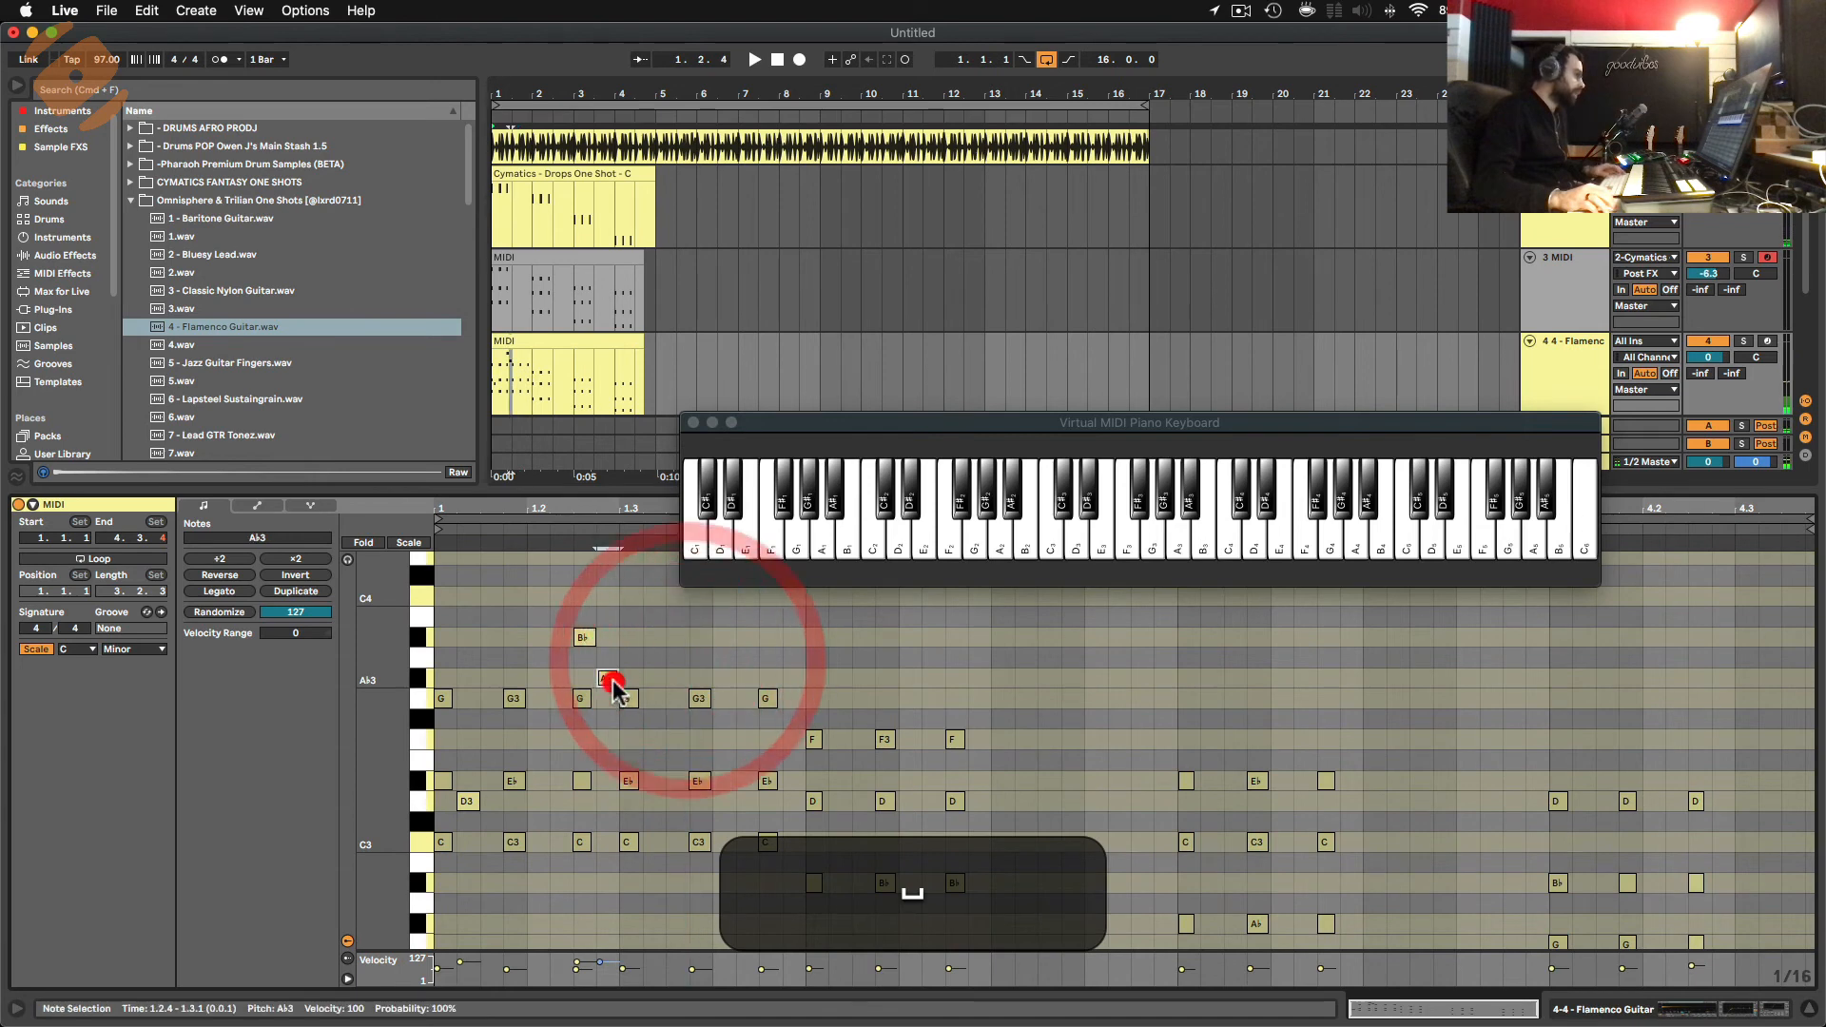
pyautogui.click(584, 635)
pyautogui.doubleClick(583, 638)
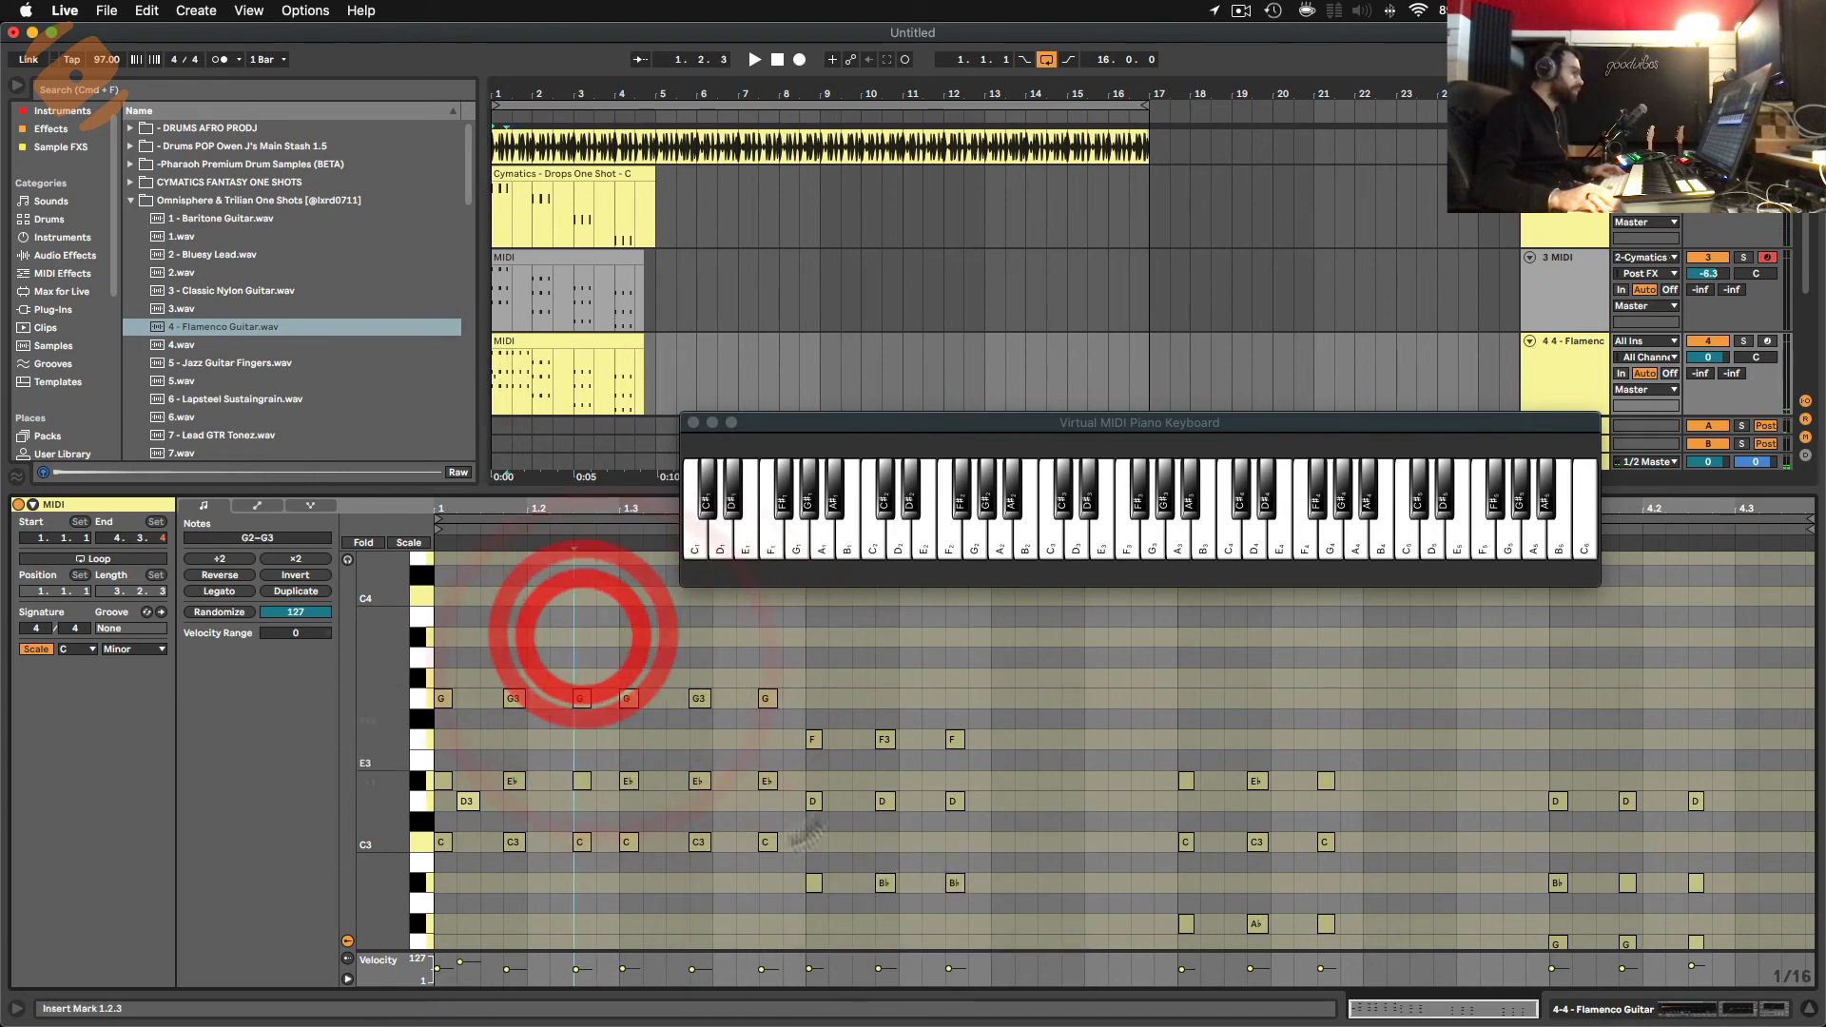
pyautogui.doubleClick(466, 801)
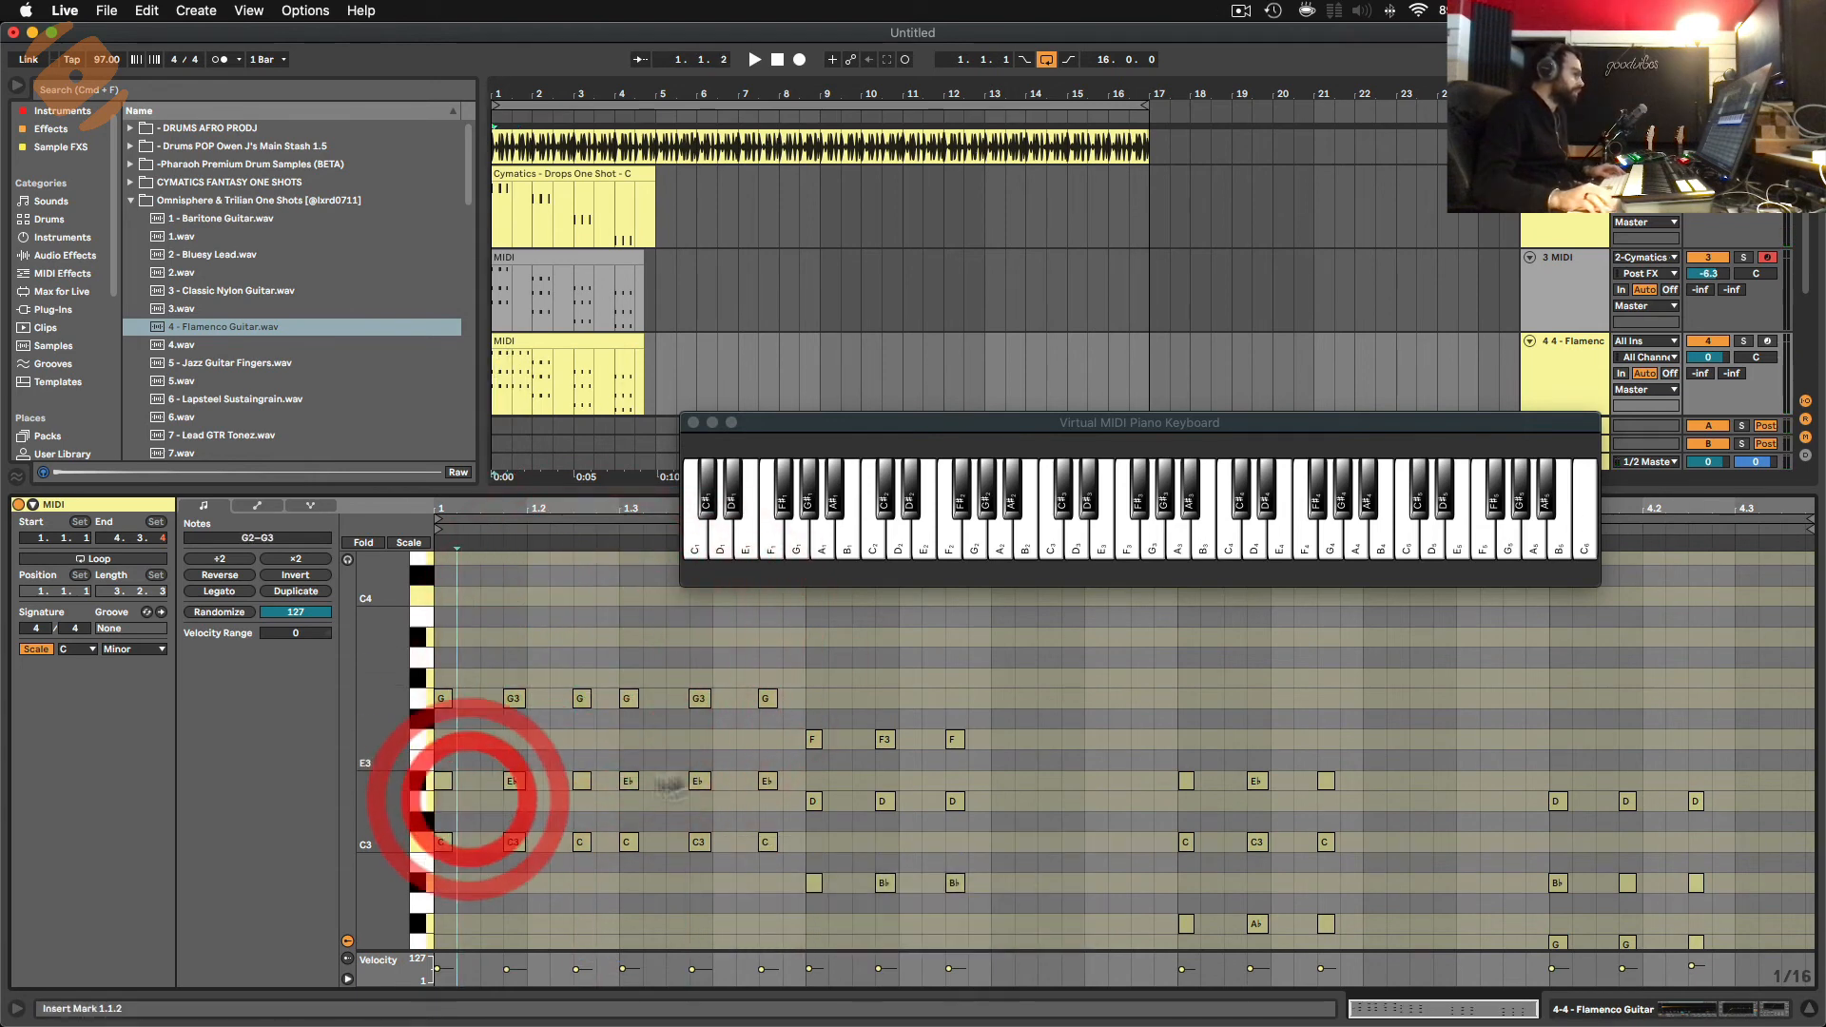
# Delete the E♭3 and G3 notes from the guitar clip's first chord, keeping only its C3.
pyautogui.click(447, 781)
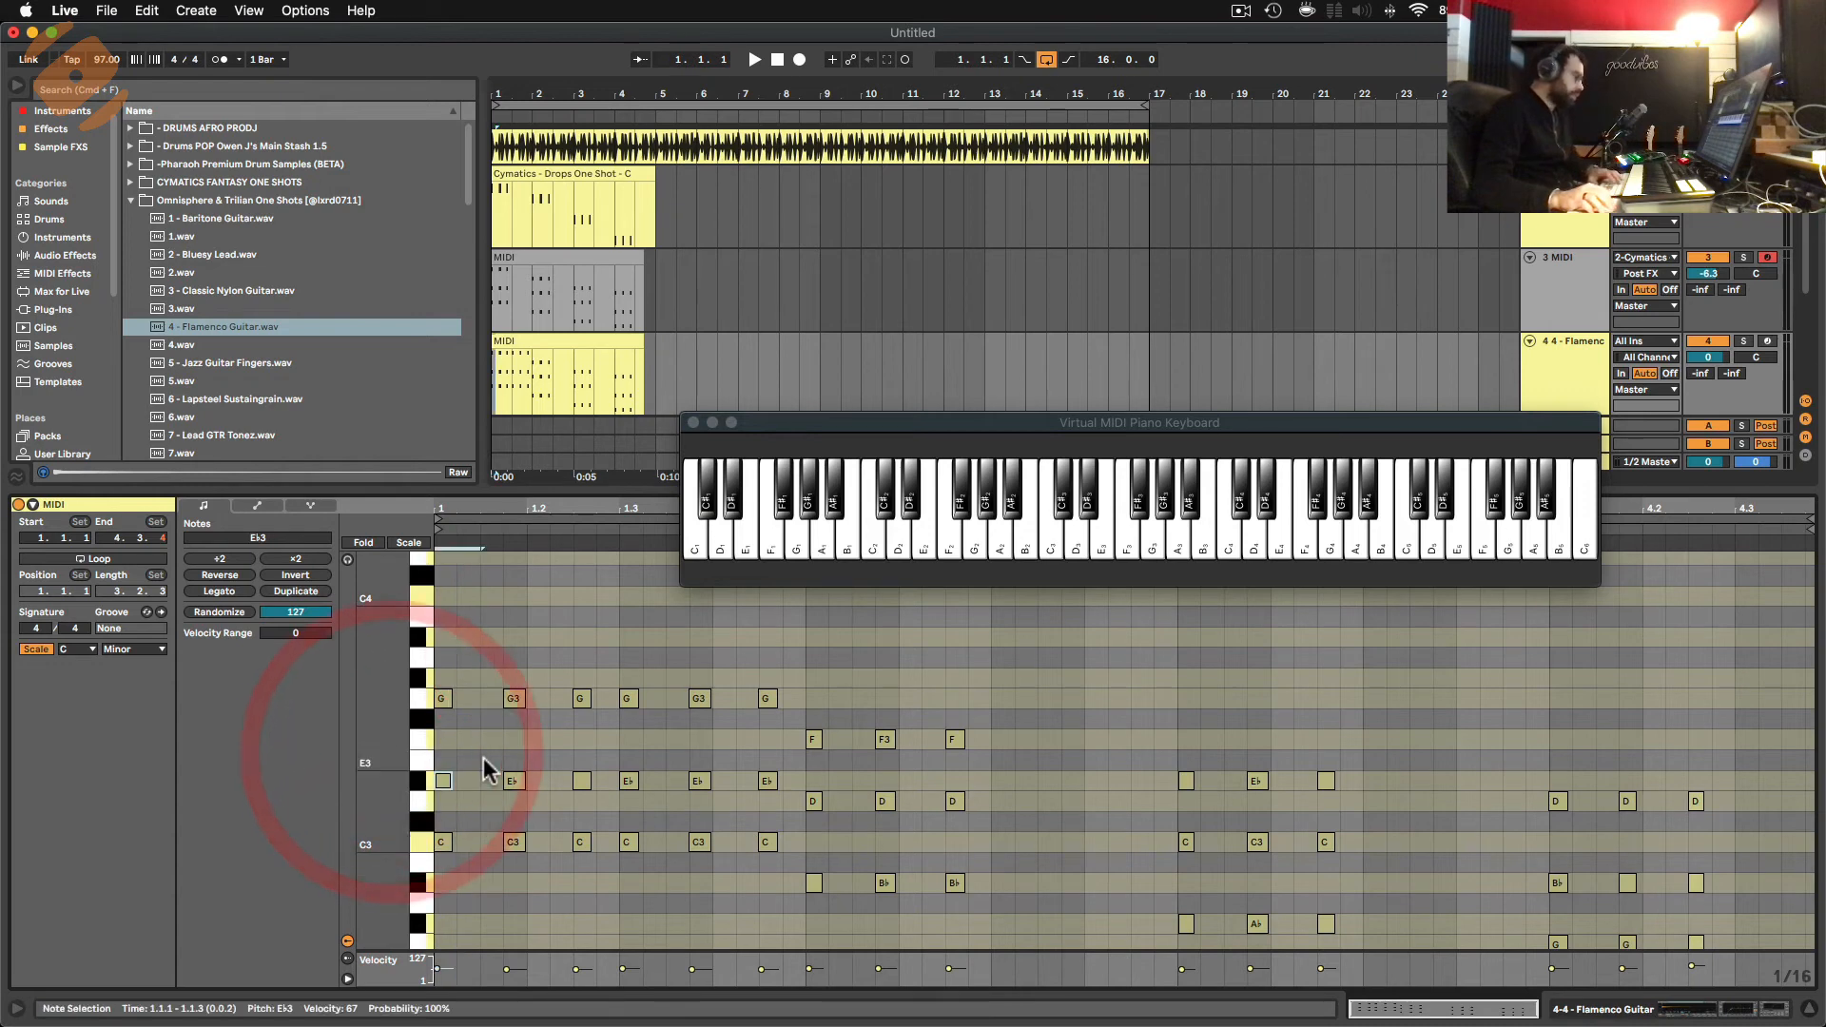
pyautogui.press('BackSpace')
pyautogui.click(444, 699)
pyautogui.press('BackSpace')
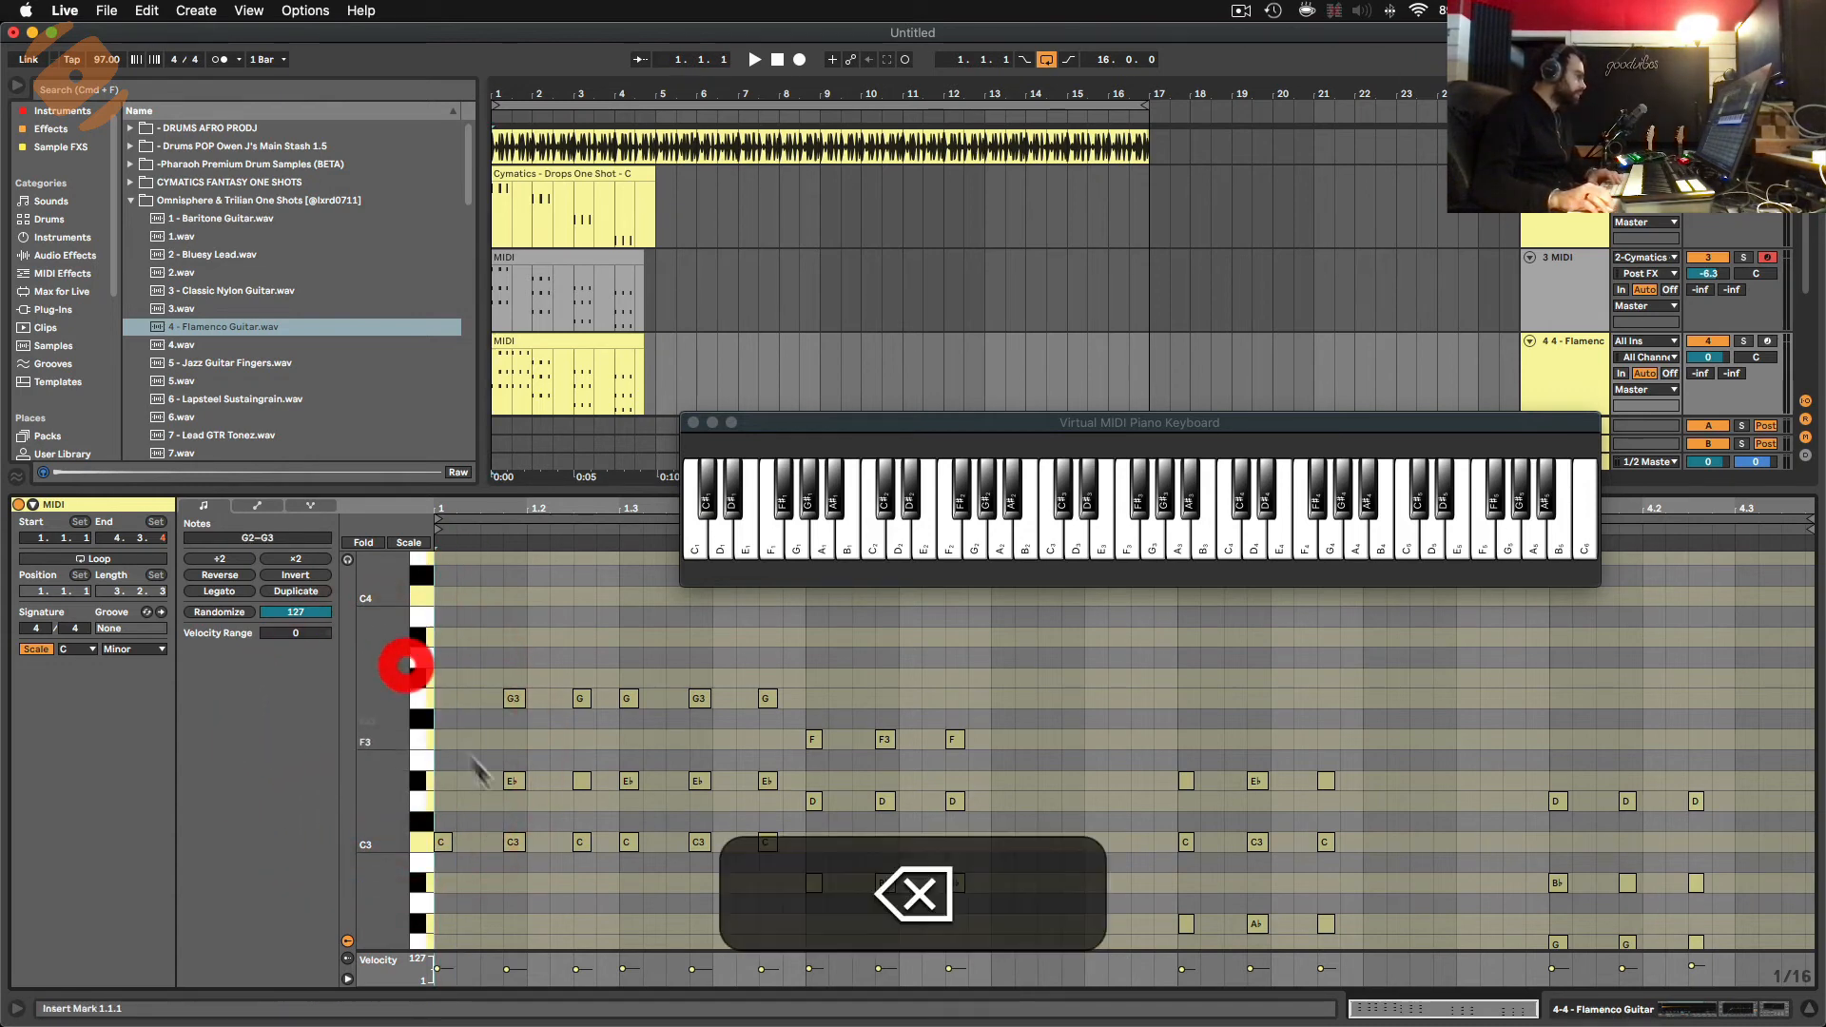
# Reduce the second chord to its E♭3 and the third chord to its G3, and play the clip.
pyautogui.moveTo(469, 669)
pyautogui.mouseDown()
pyautogui.moveTo(544, 804)
pyautogui.moveTo(530, 864)
pyautogui.mouseUp()
pyautogui.click(501, 818)
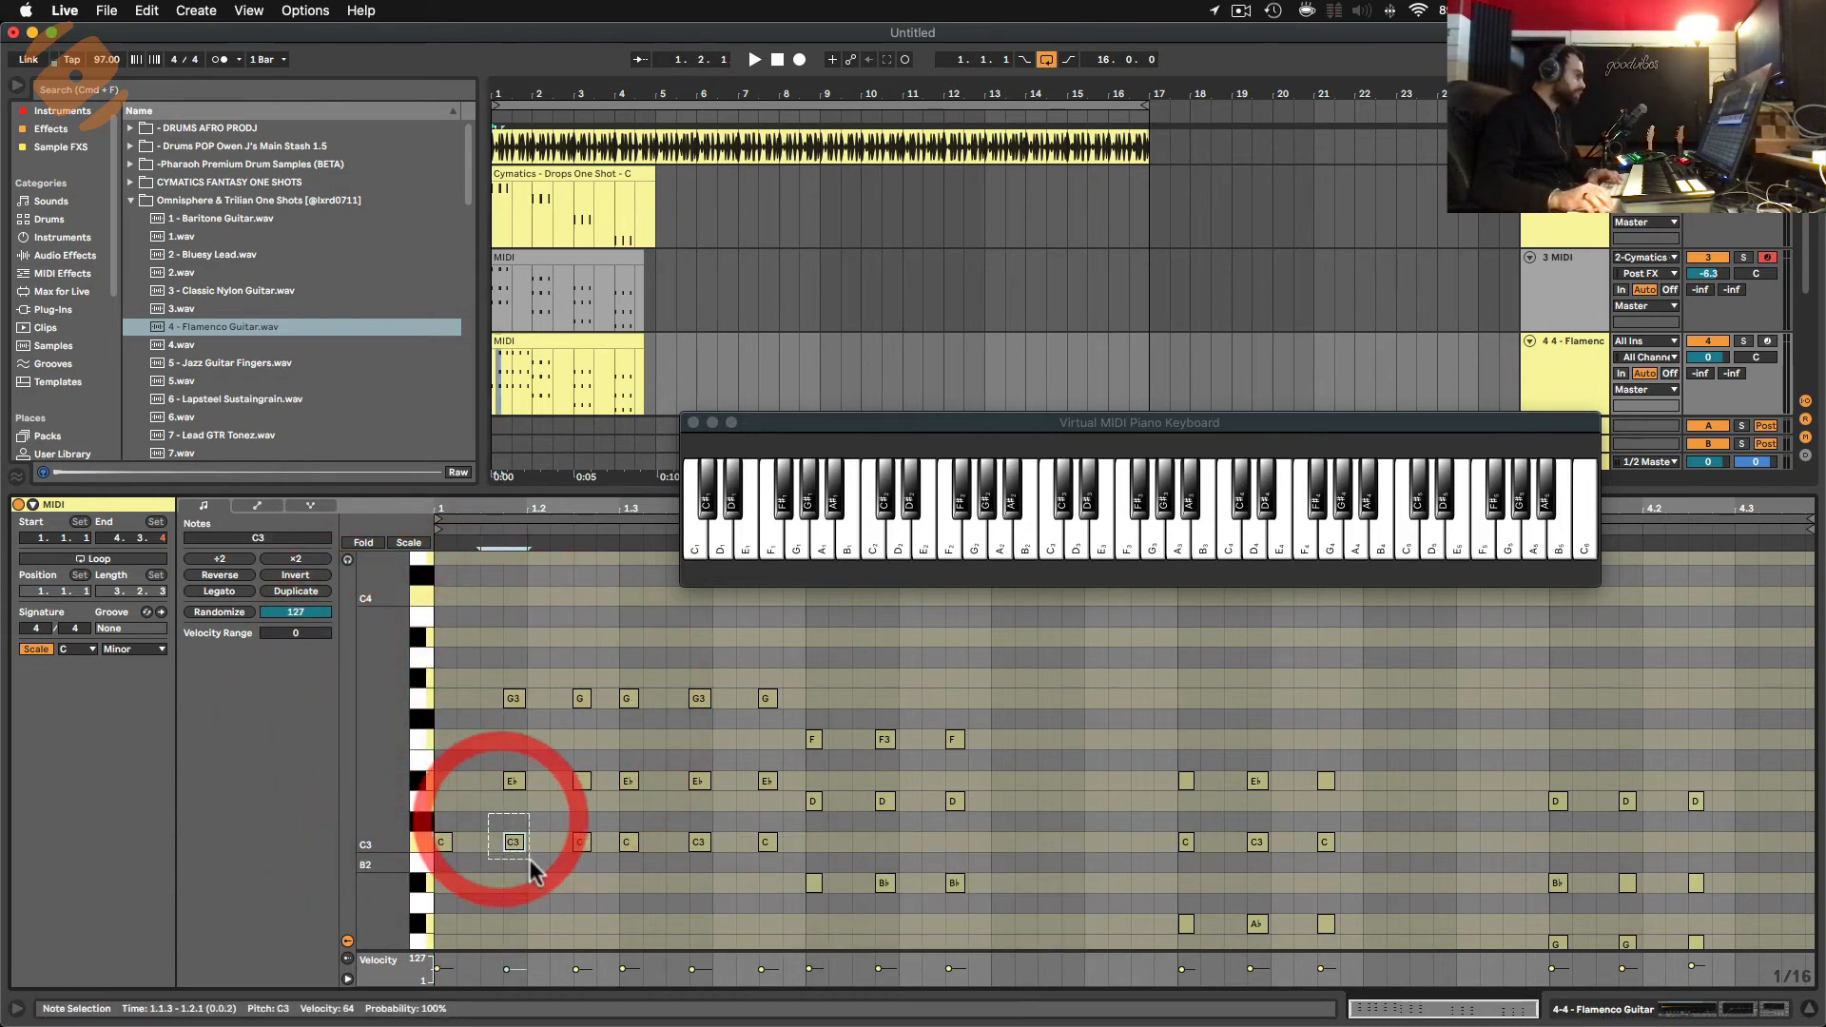
pyautogui.press('BackSpace')
pyautogui.press('BackSpace')
pyautogui.moveTo(498, 670)
pyautogui.mouseDown()
pyautogui.moveTo(565, 726)
pyautogui.moveTo(595, 868)
pyautogui.mouseUp()
pyautogui.click(560, 764)
pyautogui.press('BackSpace')
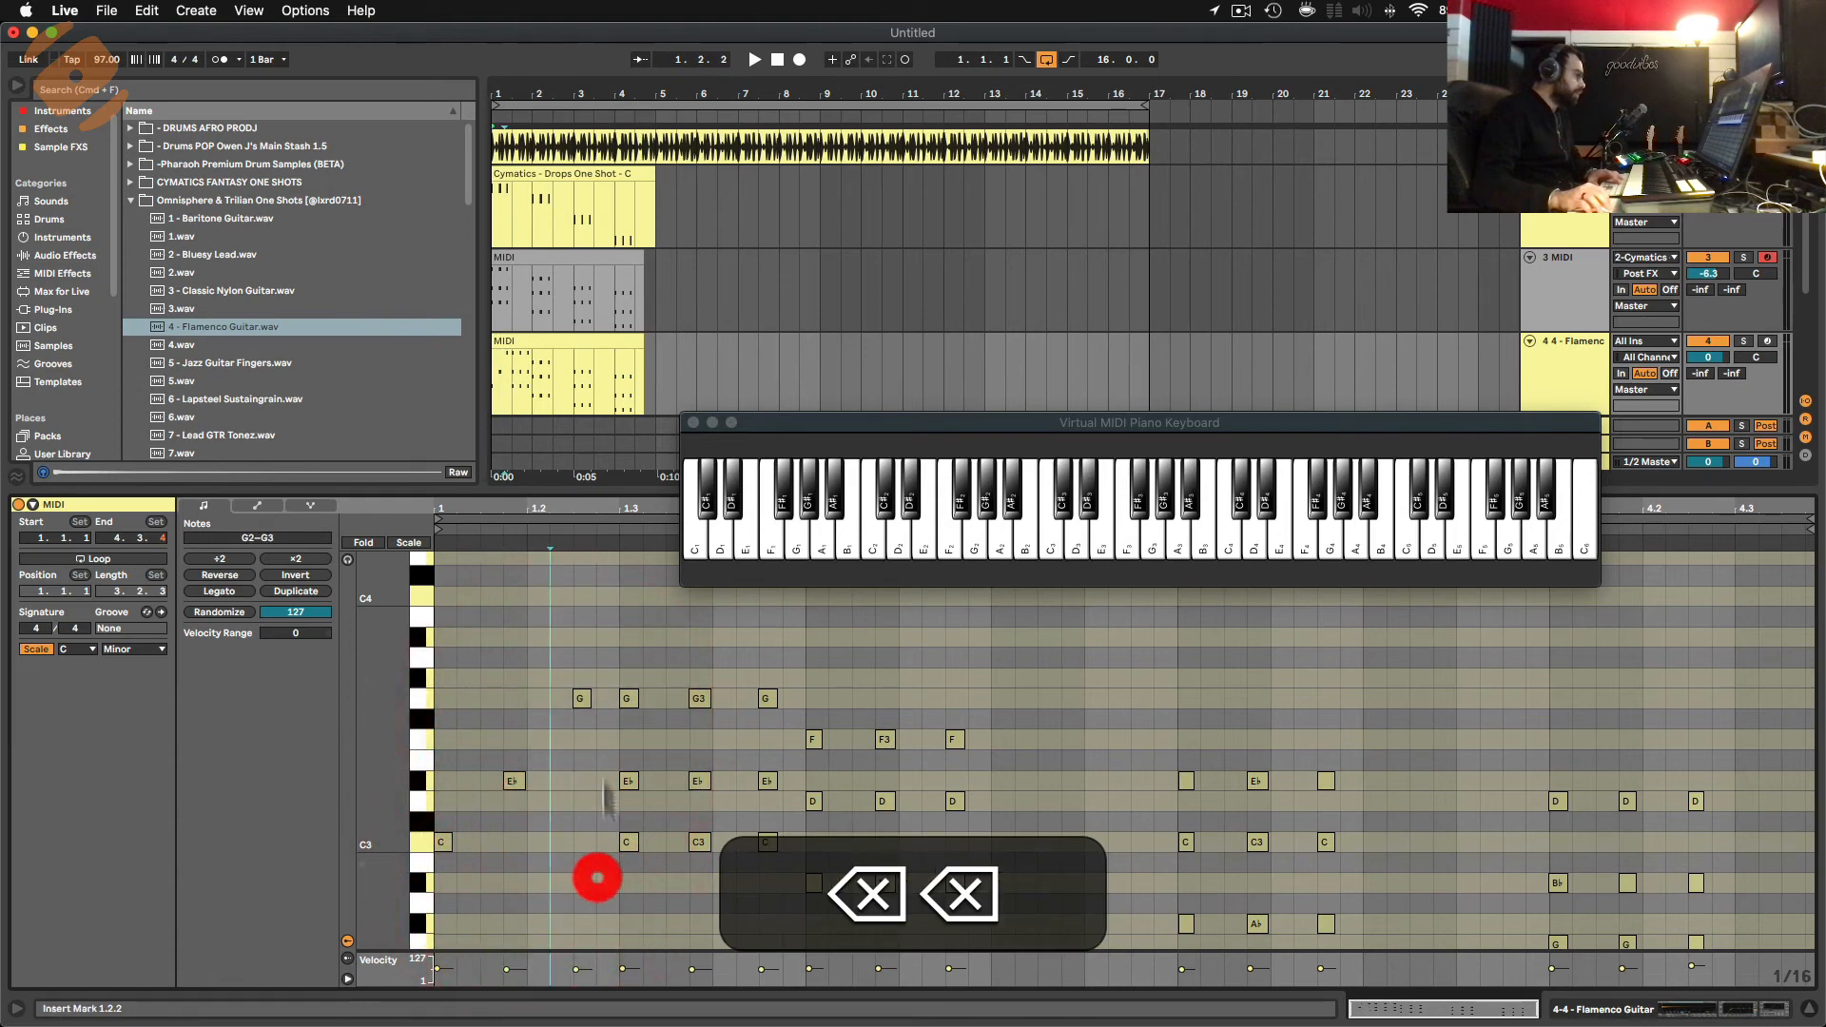
pyautogui.click(511, 778)
pyautogui.press('space')
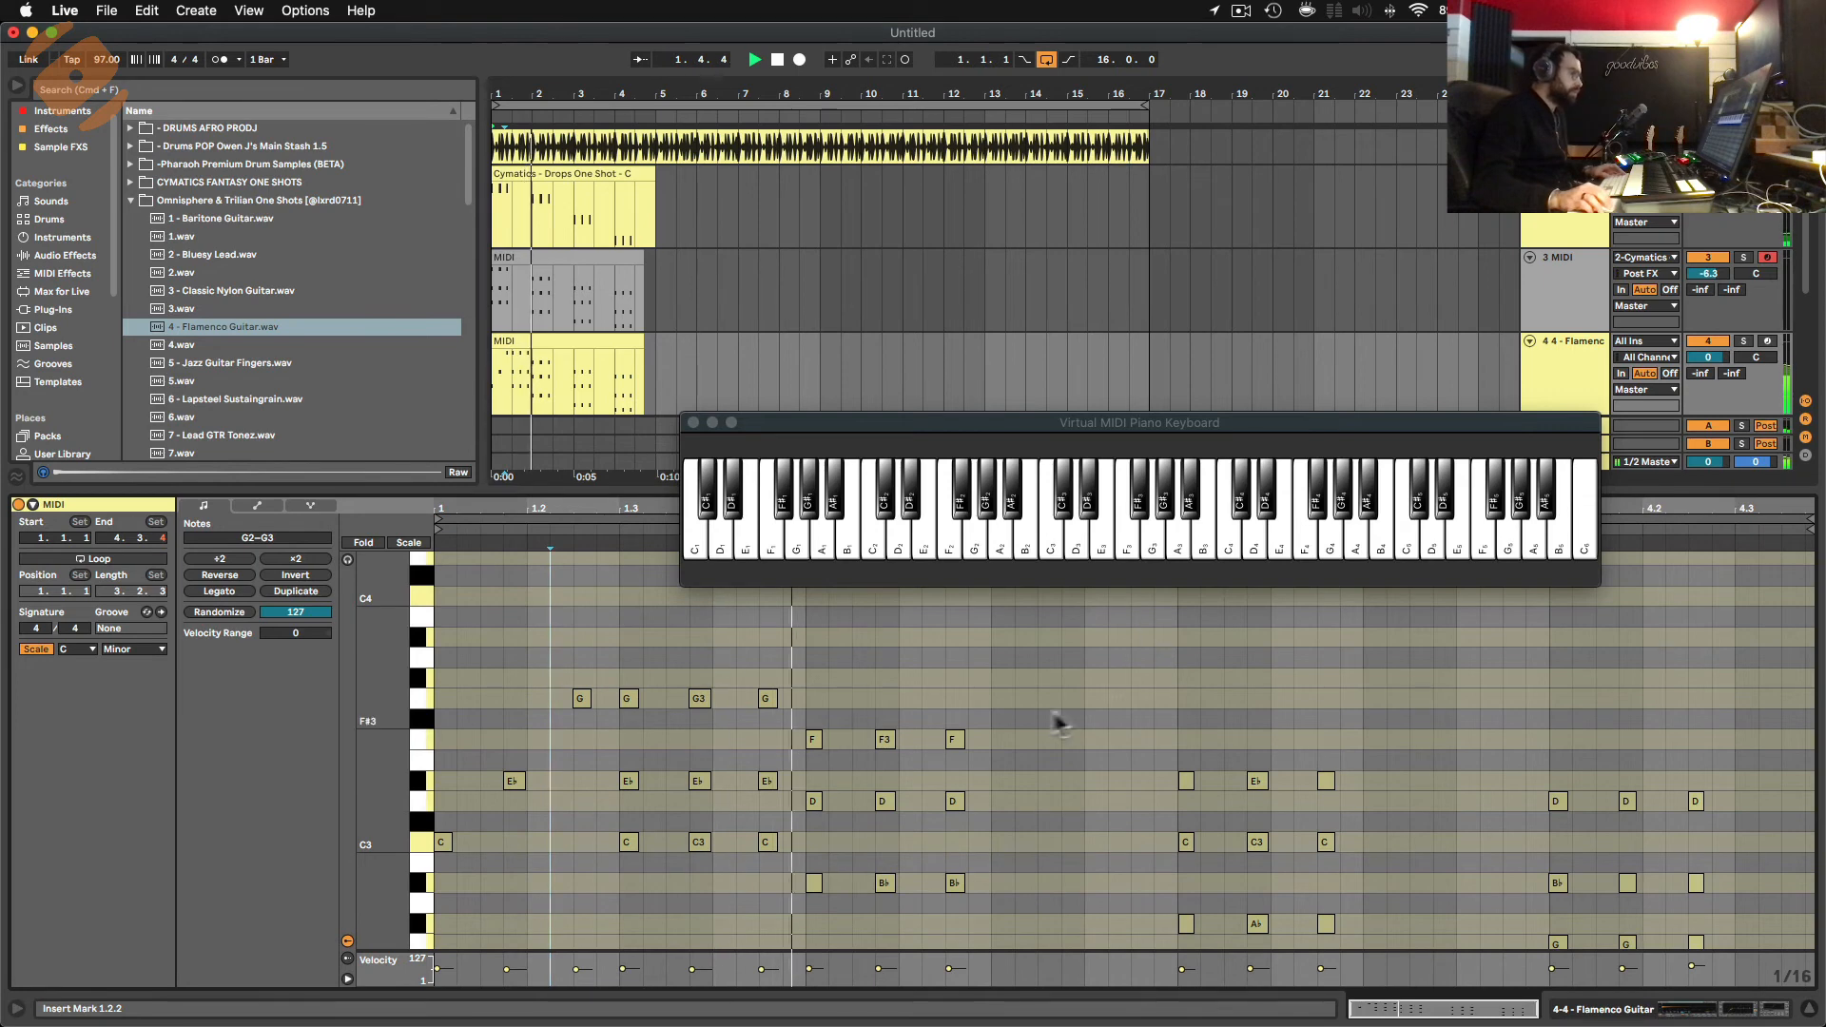
pyautogui.moveTo(1700, 374); pyautogui.dragTo(1701, 328)
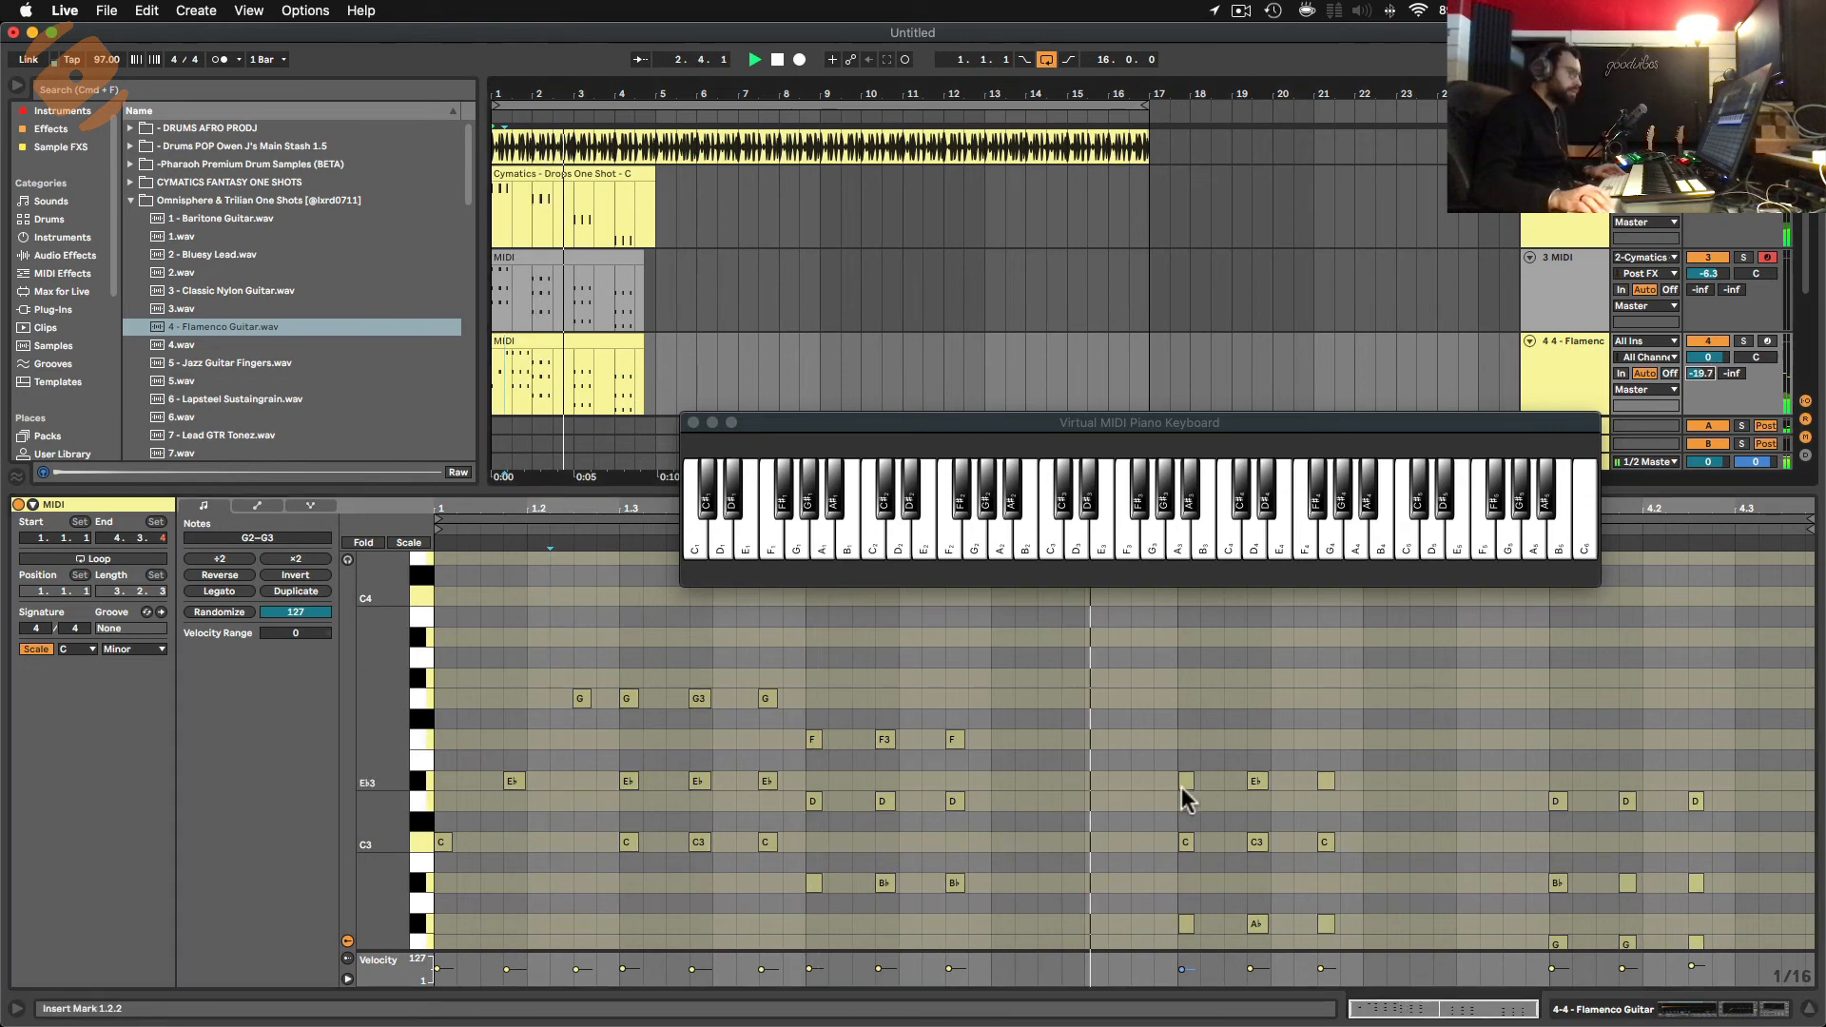
pyautogui.scroll(-3, 1182, 785)
# Stop playback and stagger the last chord in bar 3 by moving its E♭3 slightly earlier and its A♭2 slightly later.
pyautogui.press('space')
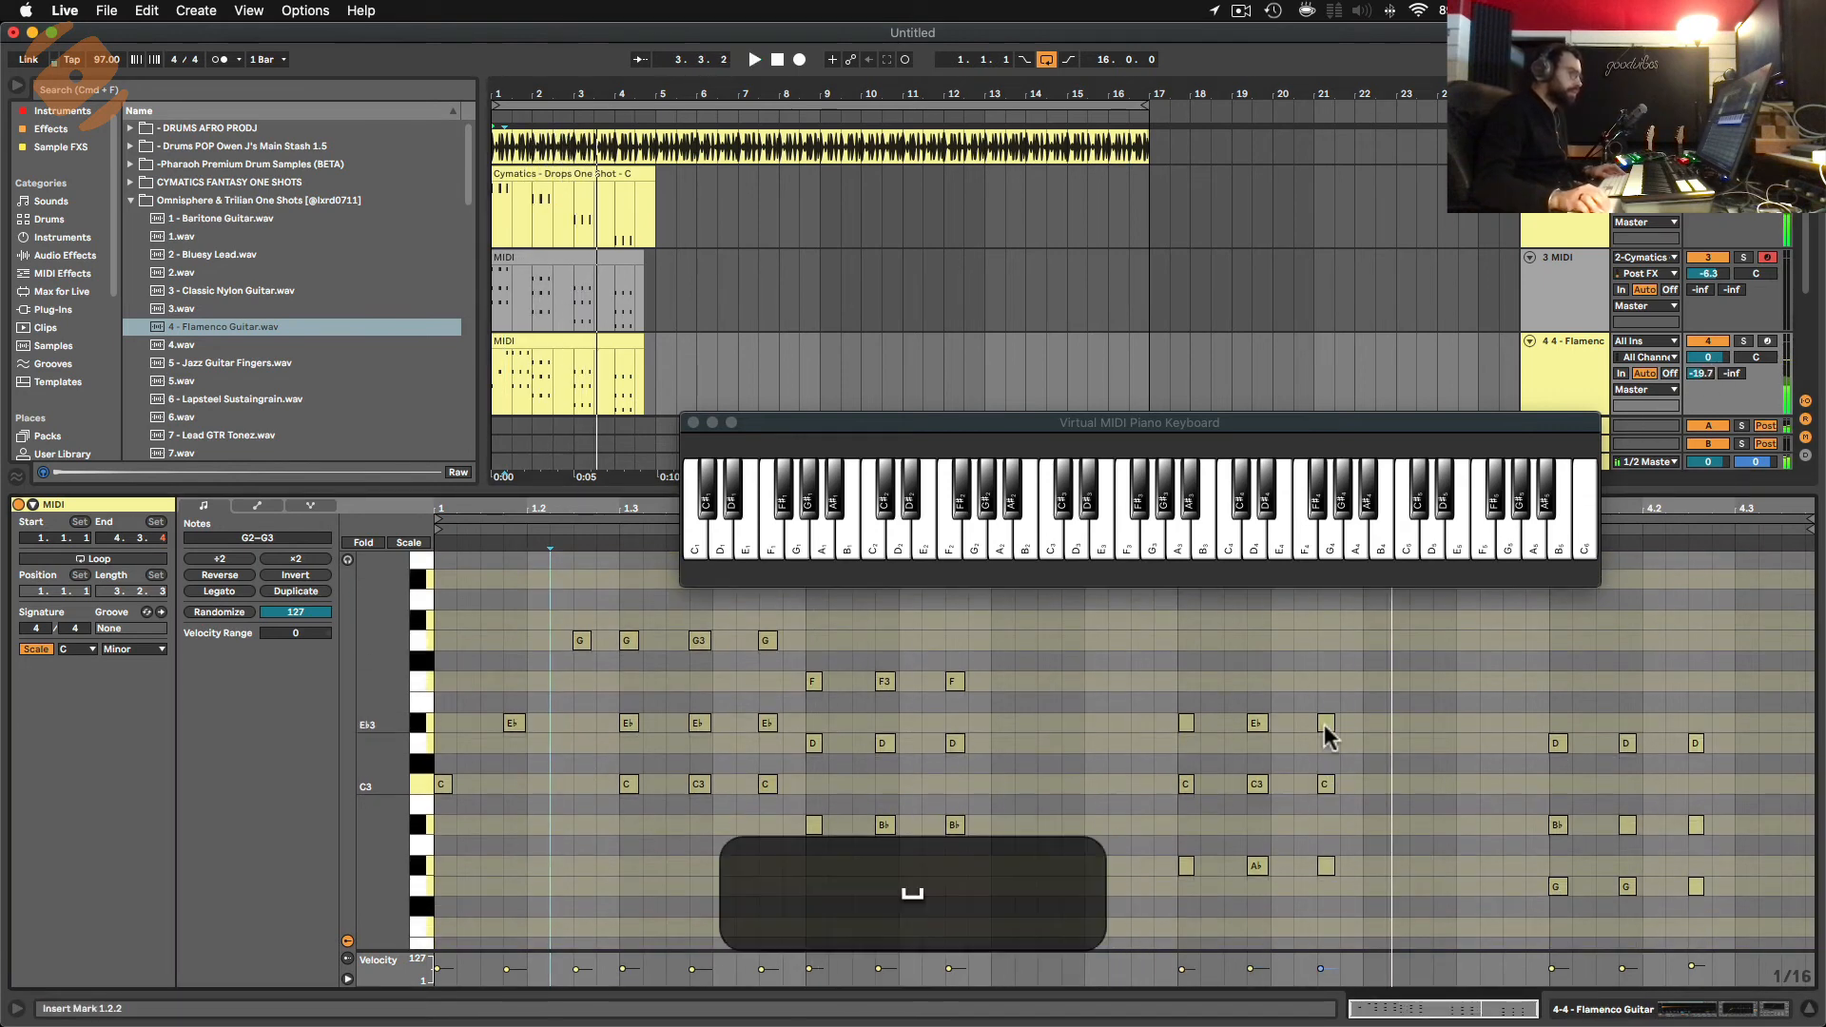
pyautogui.moveTo(1327, 724); pyautogui.dragTo(1307, 731)
pyautogui.moveTo(1327, 867); pyautogui.dragTo(1345, 867)
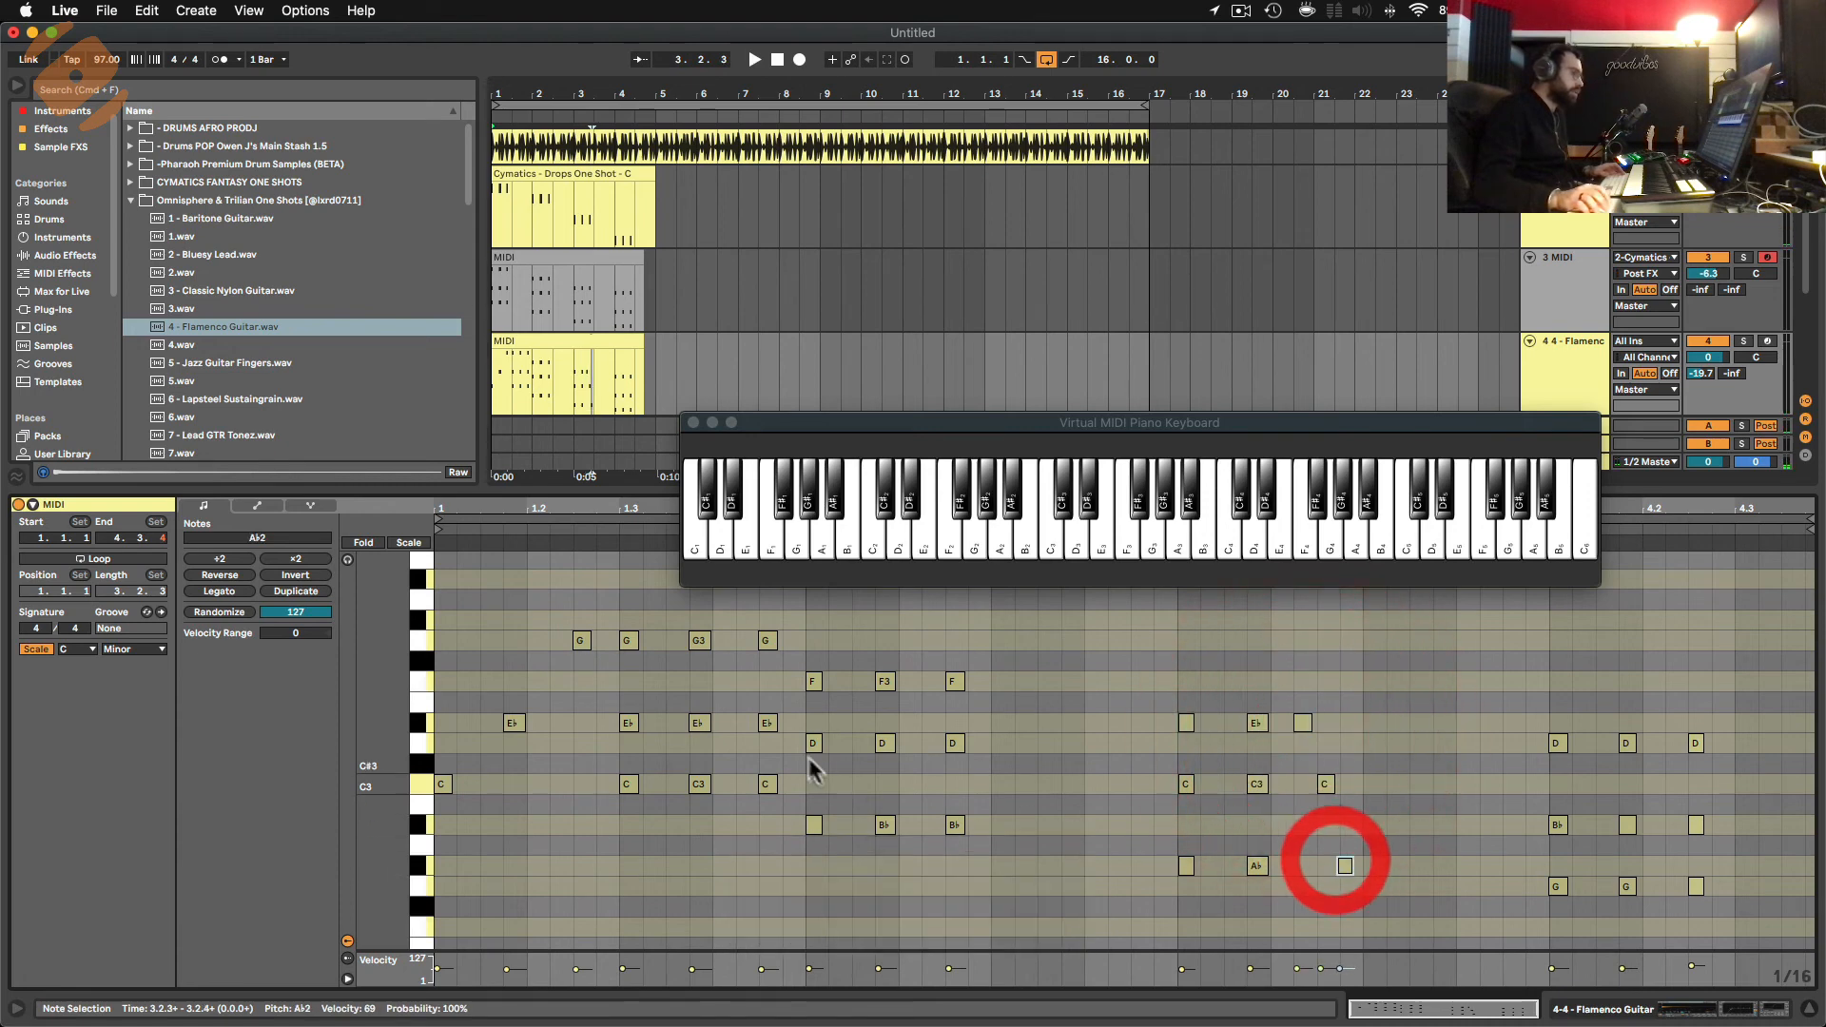
# Stagger bar 1's last two chords: shift the first's G3 earlier and C3 later, nudge the second's E♭3 and G3 later, and play them back.
pyautogui.moveTo(700, 641); pyautogui.dragTo(680, 647)
pyautogui.moveTo(702, 787); pyautogui.dragTo(731, 789)
pyautogui.moveTo(769, 724); pyautogui.dragTo(774, 724)
pyautogui.click(768, 641)
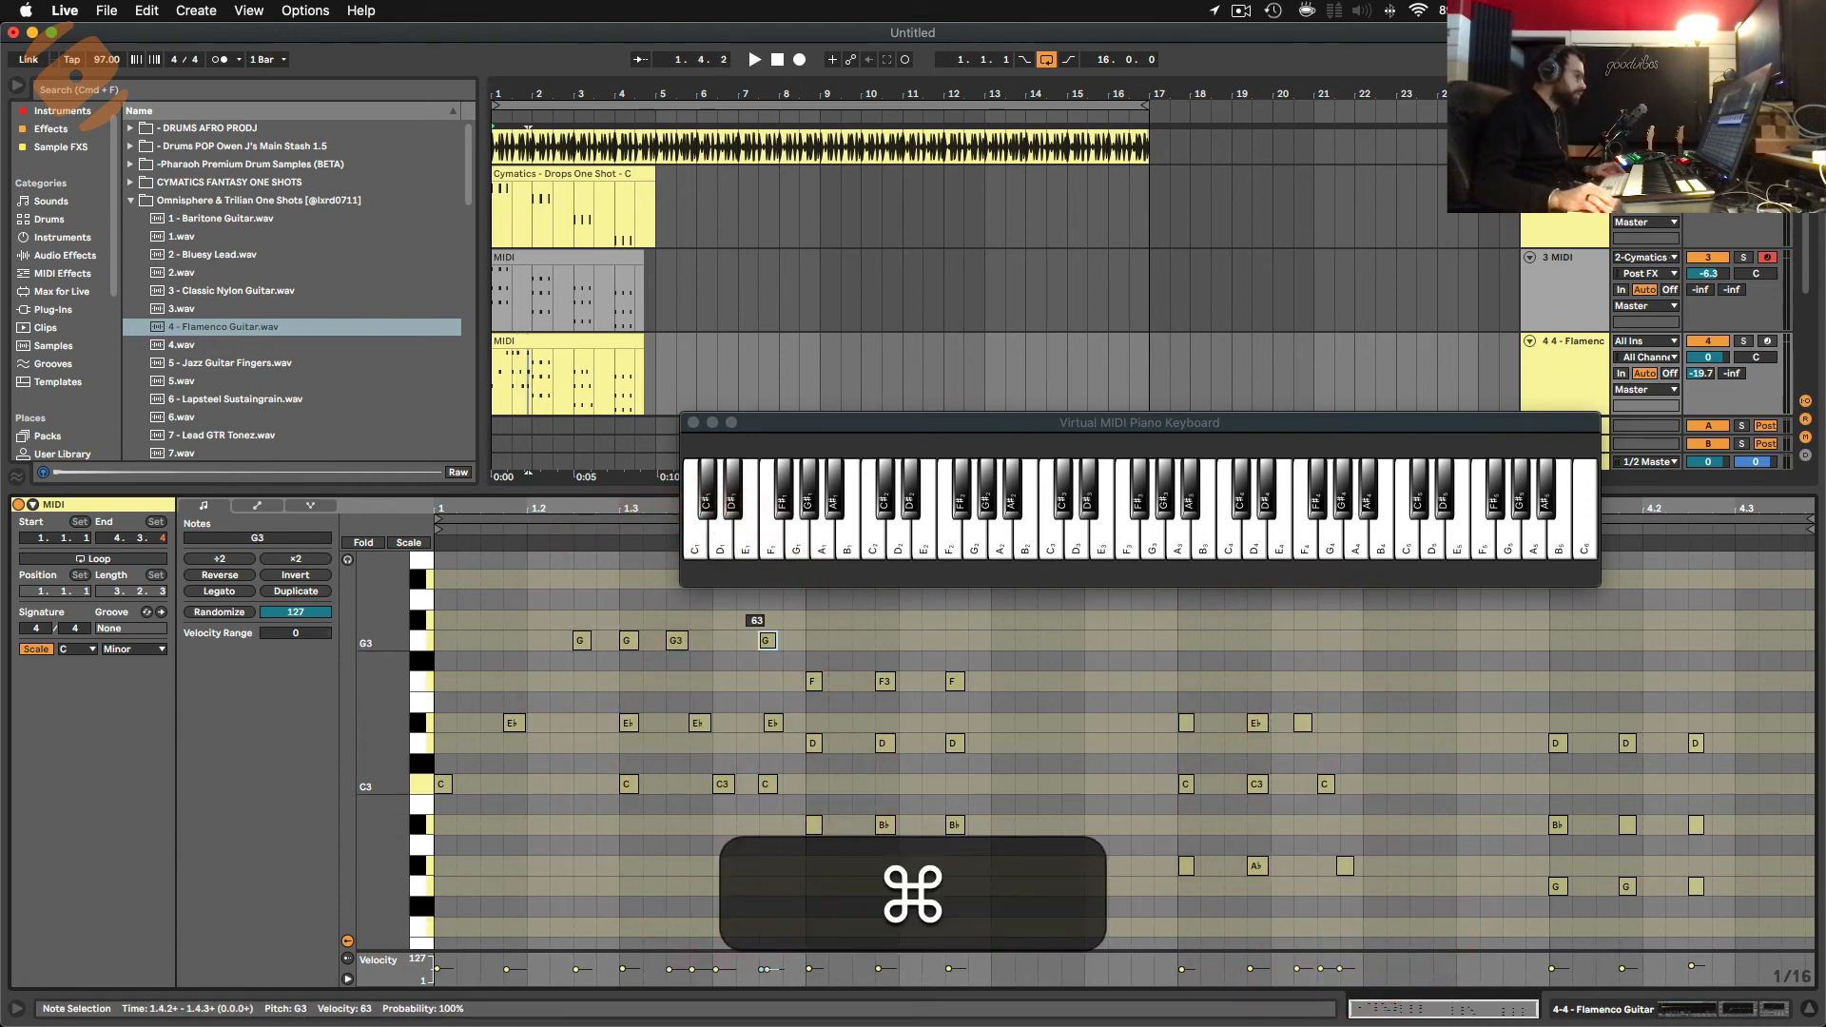
pyautogui.moveTo(768, 647); pyautogui.dragTo(774, 646)
pyautogui.press('space')
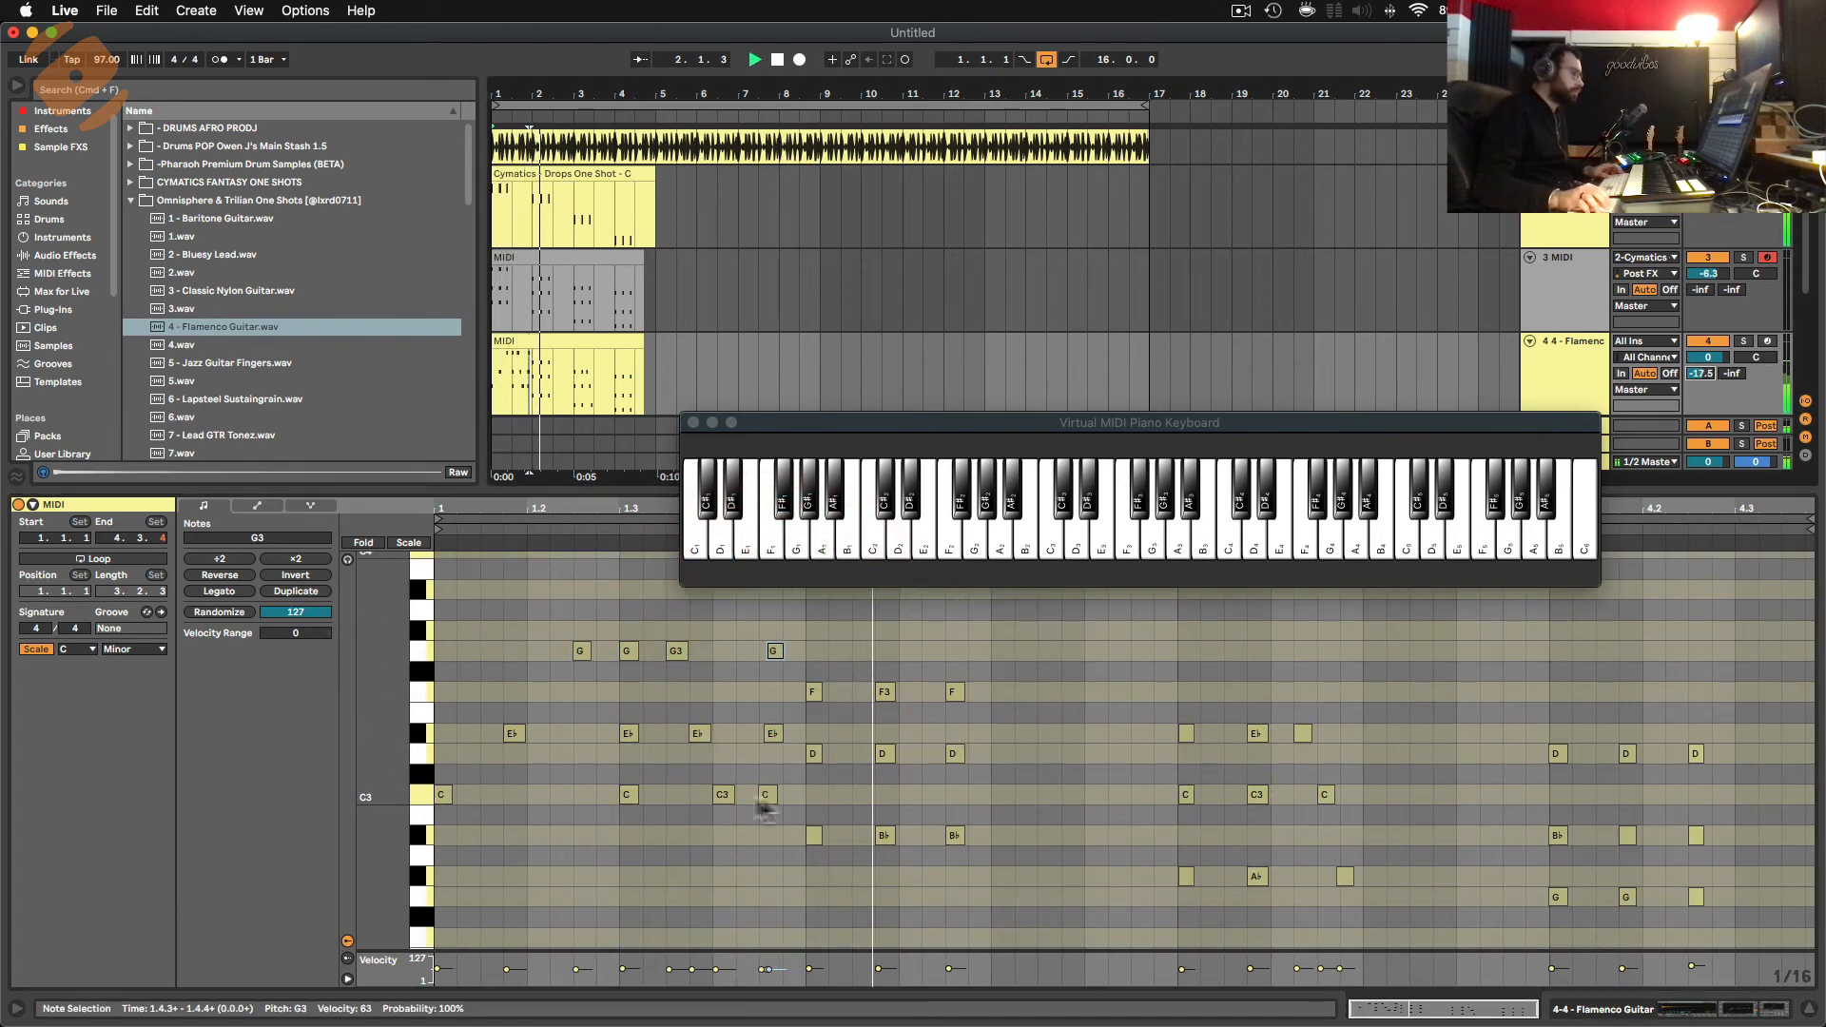
pyautogui.press('space')
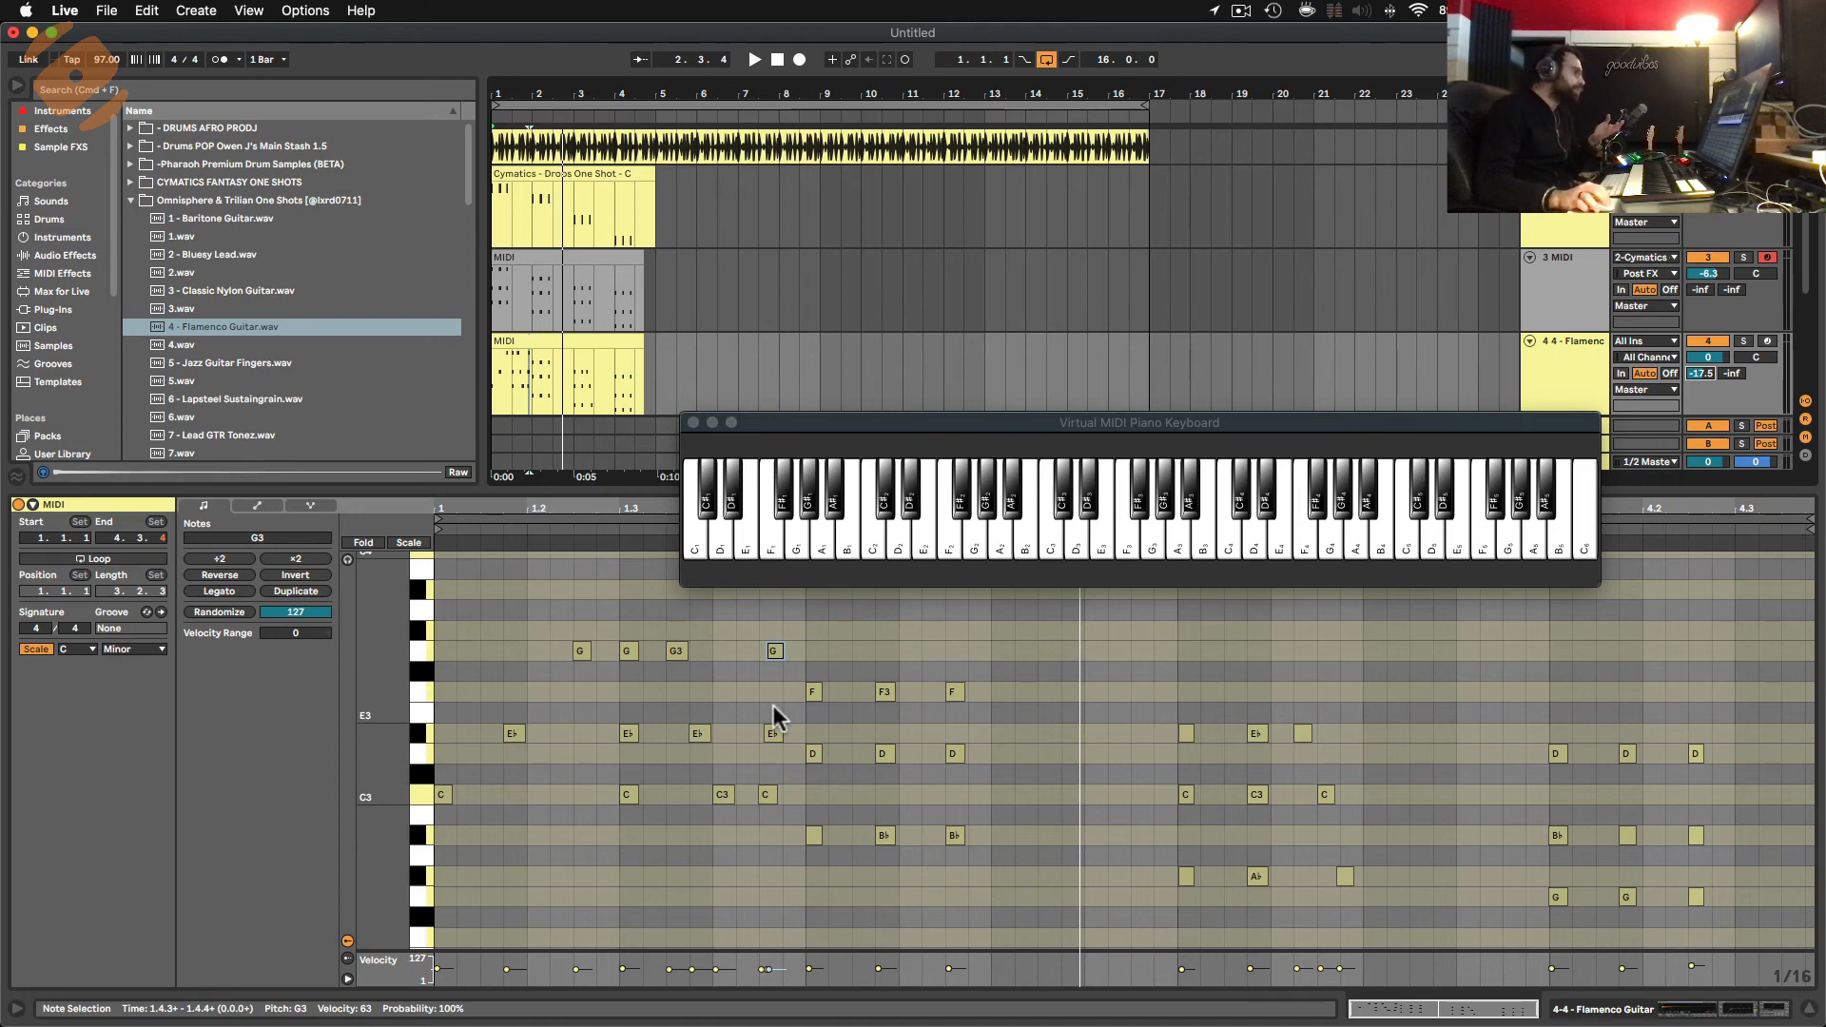
# Set the base of the Cymatics track's Minor scale effect to E and arm that track for recording.
pyautogui.click(1565, 290)
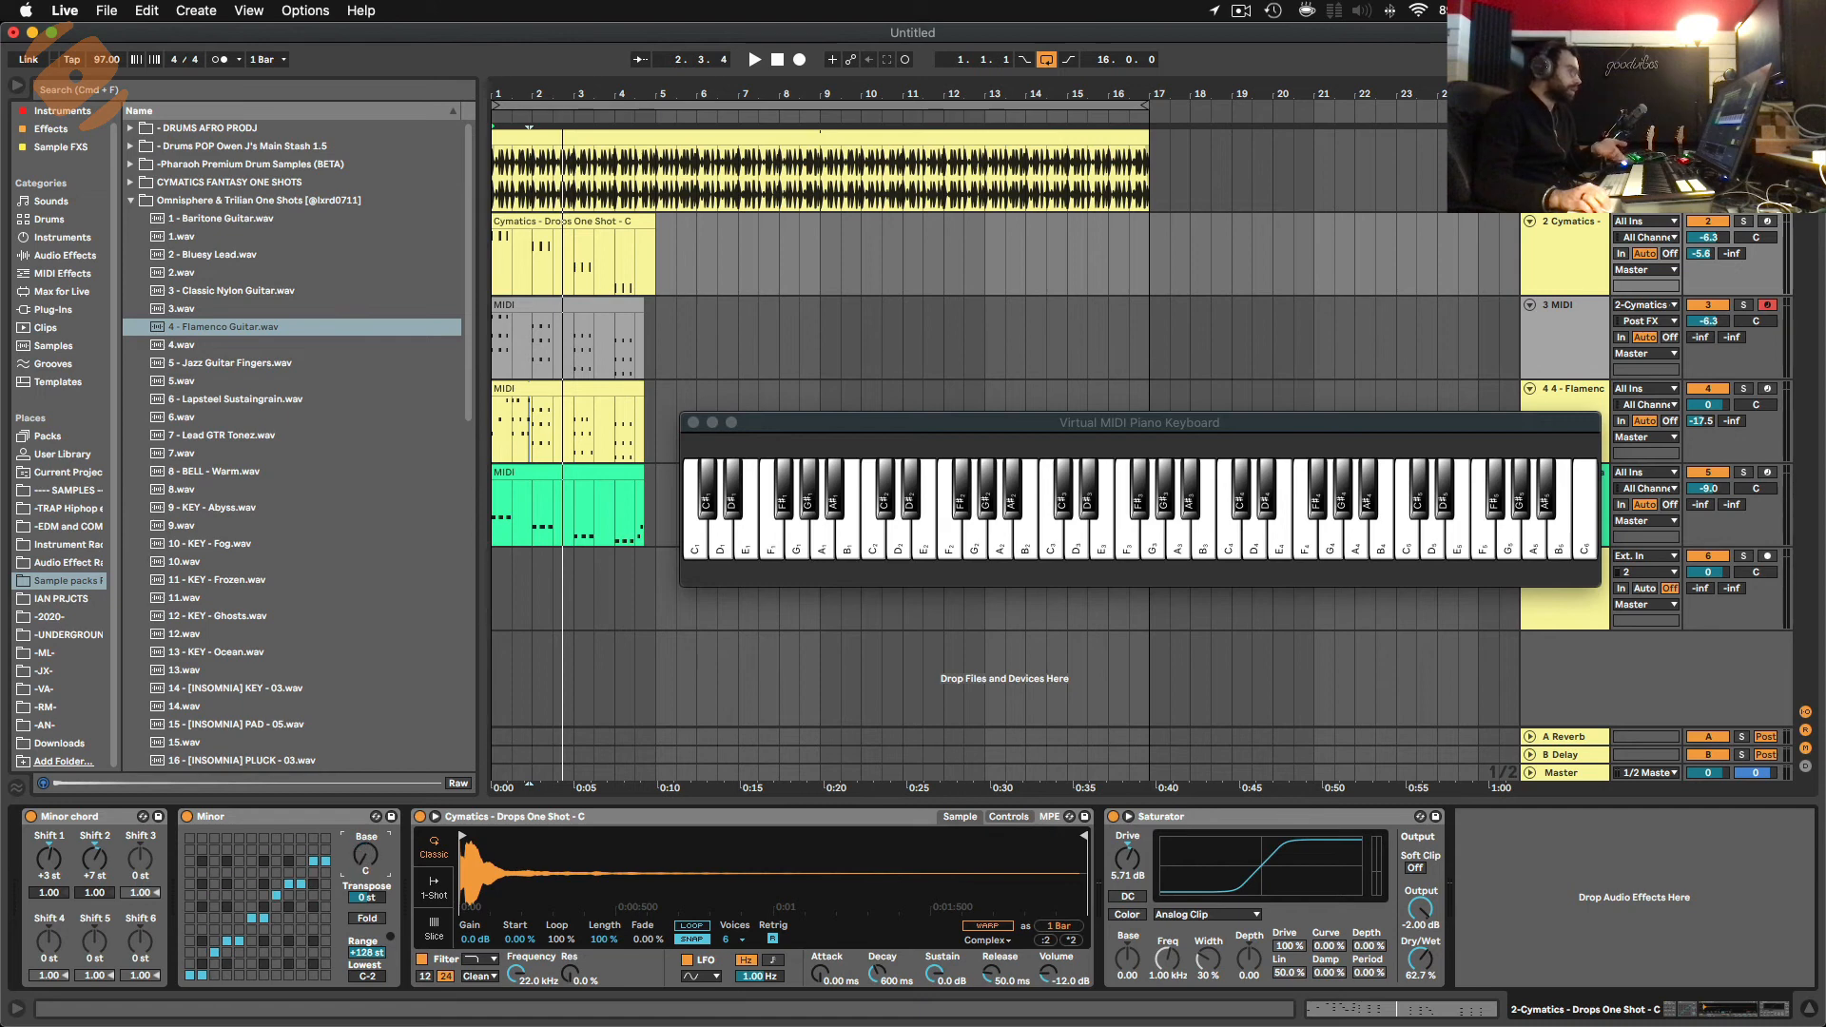
pyautogui.moveTo(366, 855); pyautogui.dragTo(366, 833)
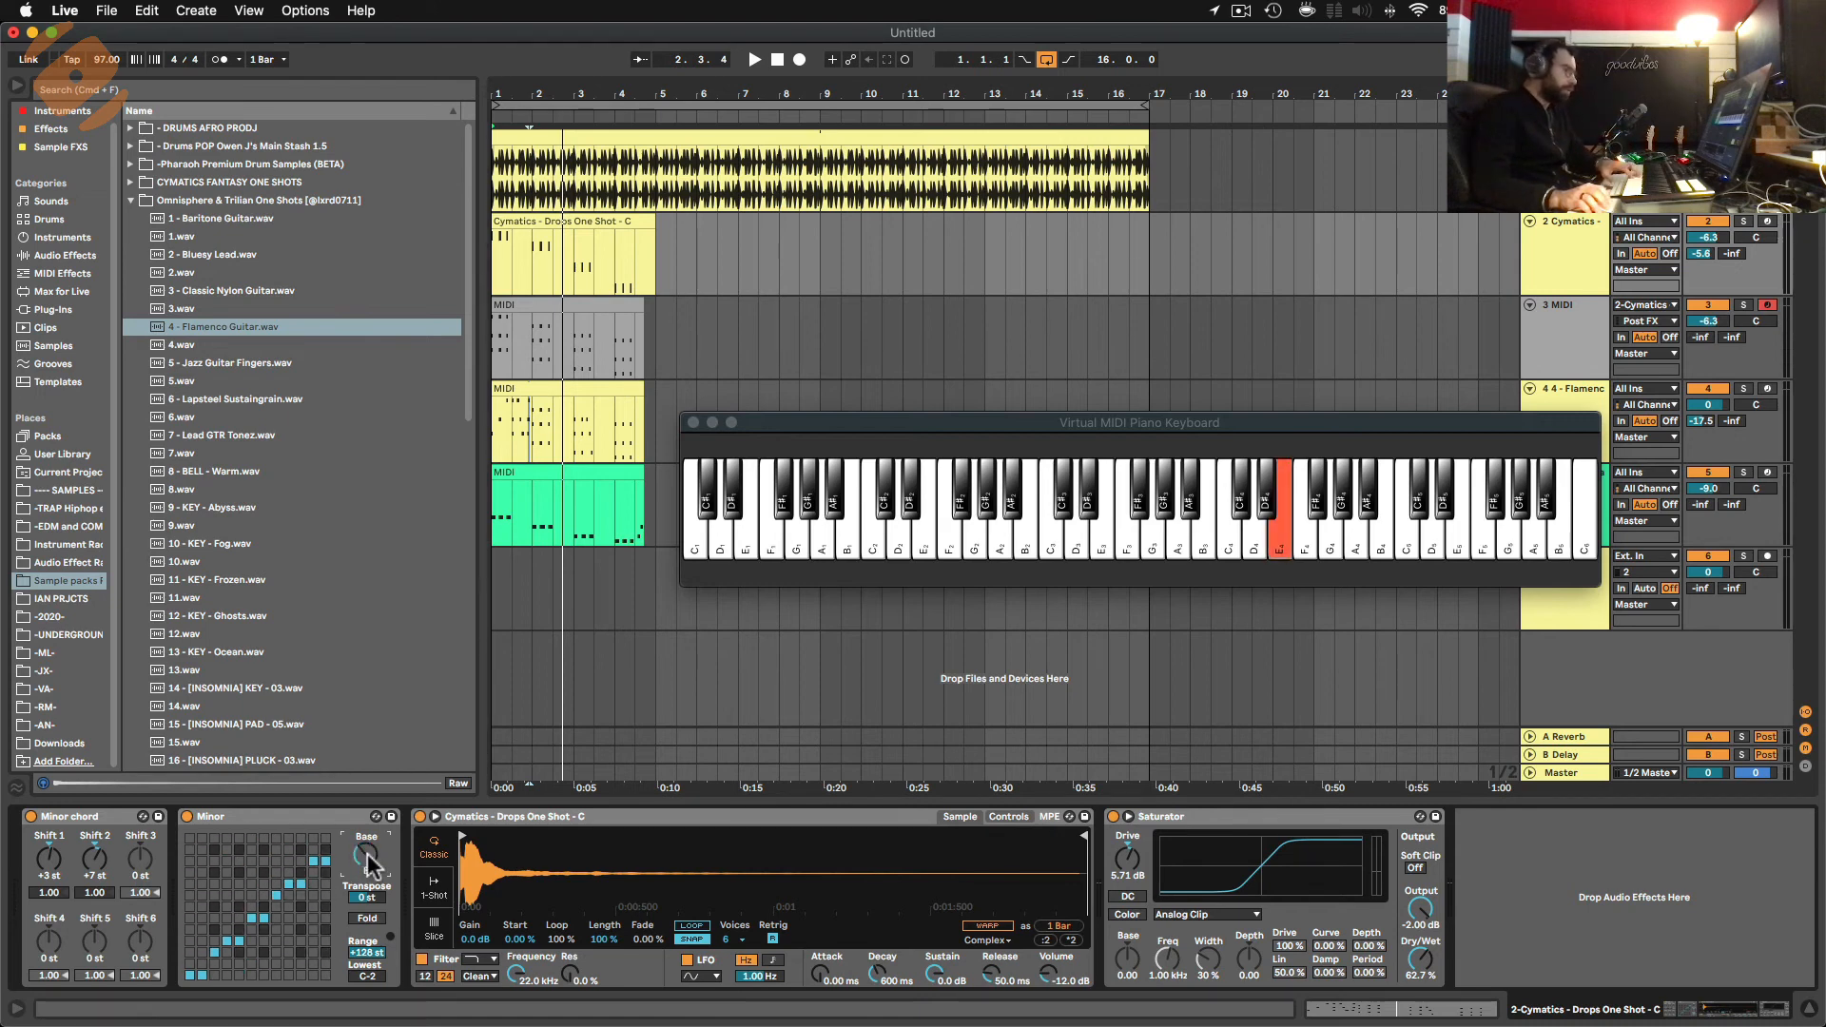
pyautogui.click(1767, 221)
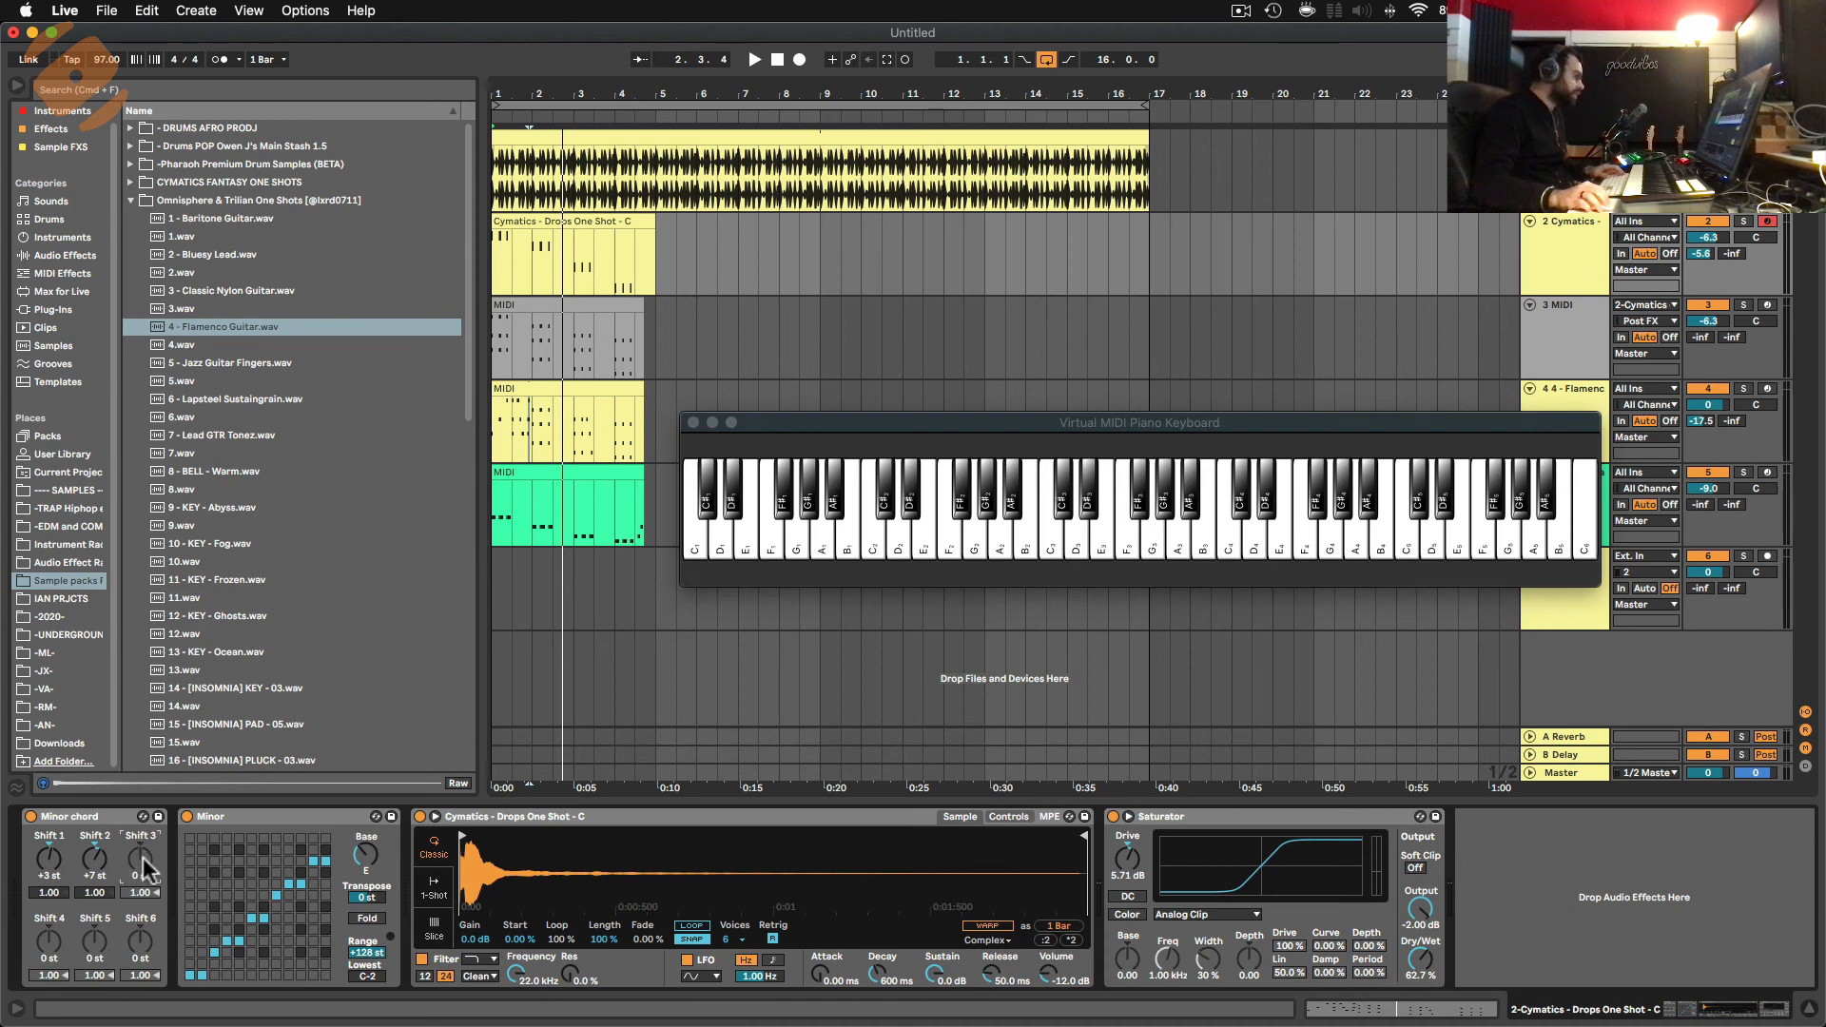
# Set Shift 3 of the Minor chord effect to -12 st and select the Flamenco Guitar clip.
pyautogui.write('-12')
pyautogui.press('Return')
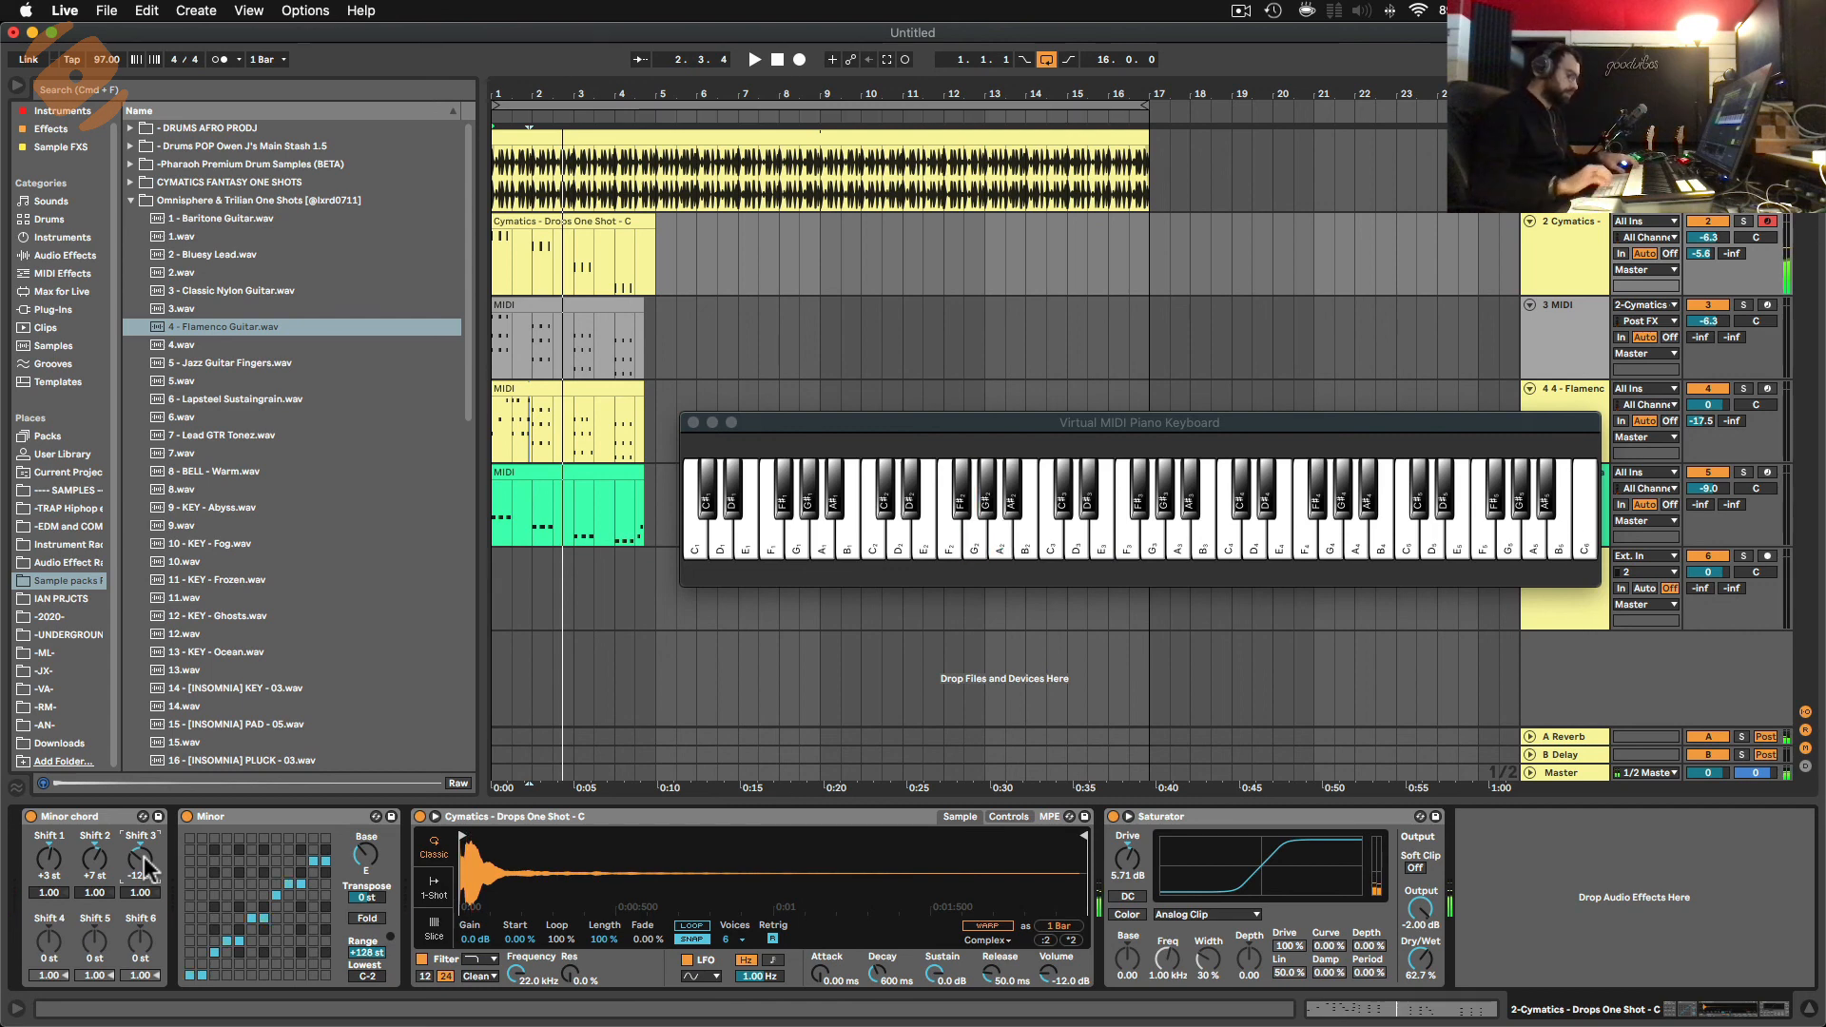
pyautogui.press('BackSpace')
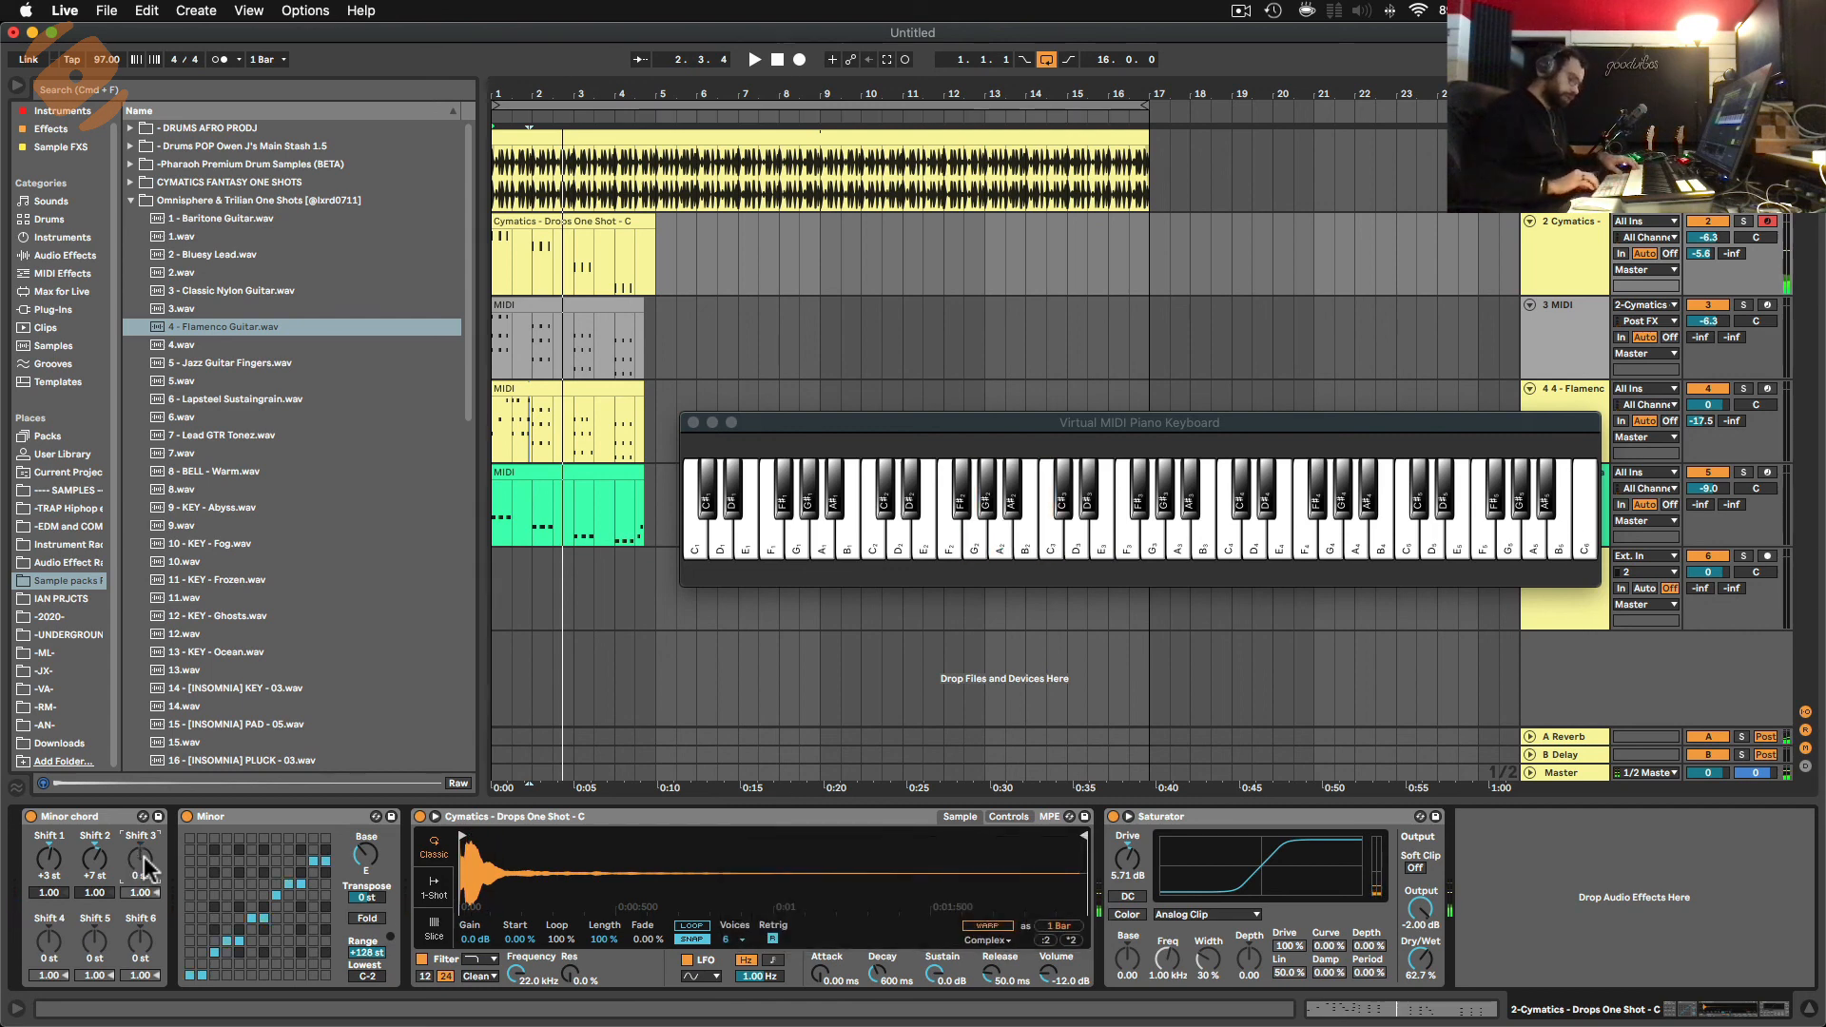
pyautogui.hotkey('shift', 'Down')
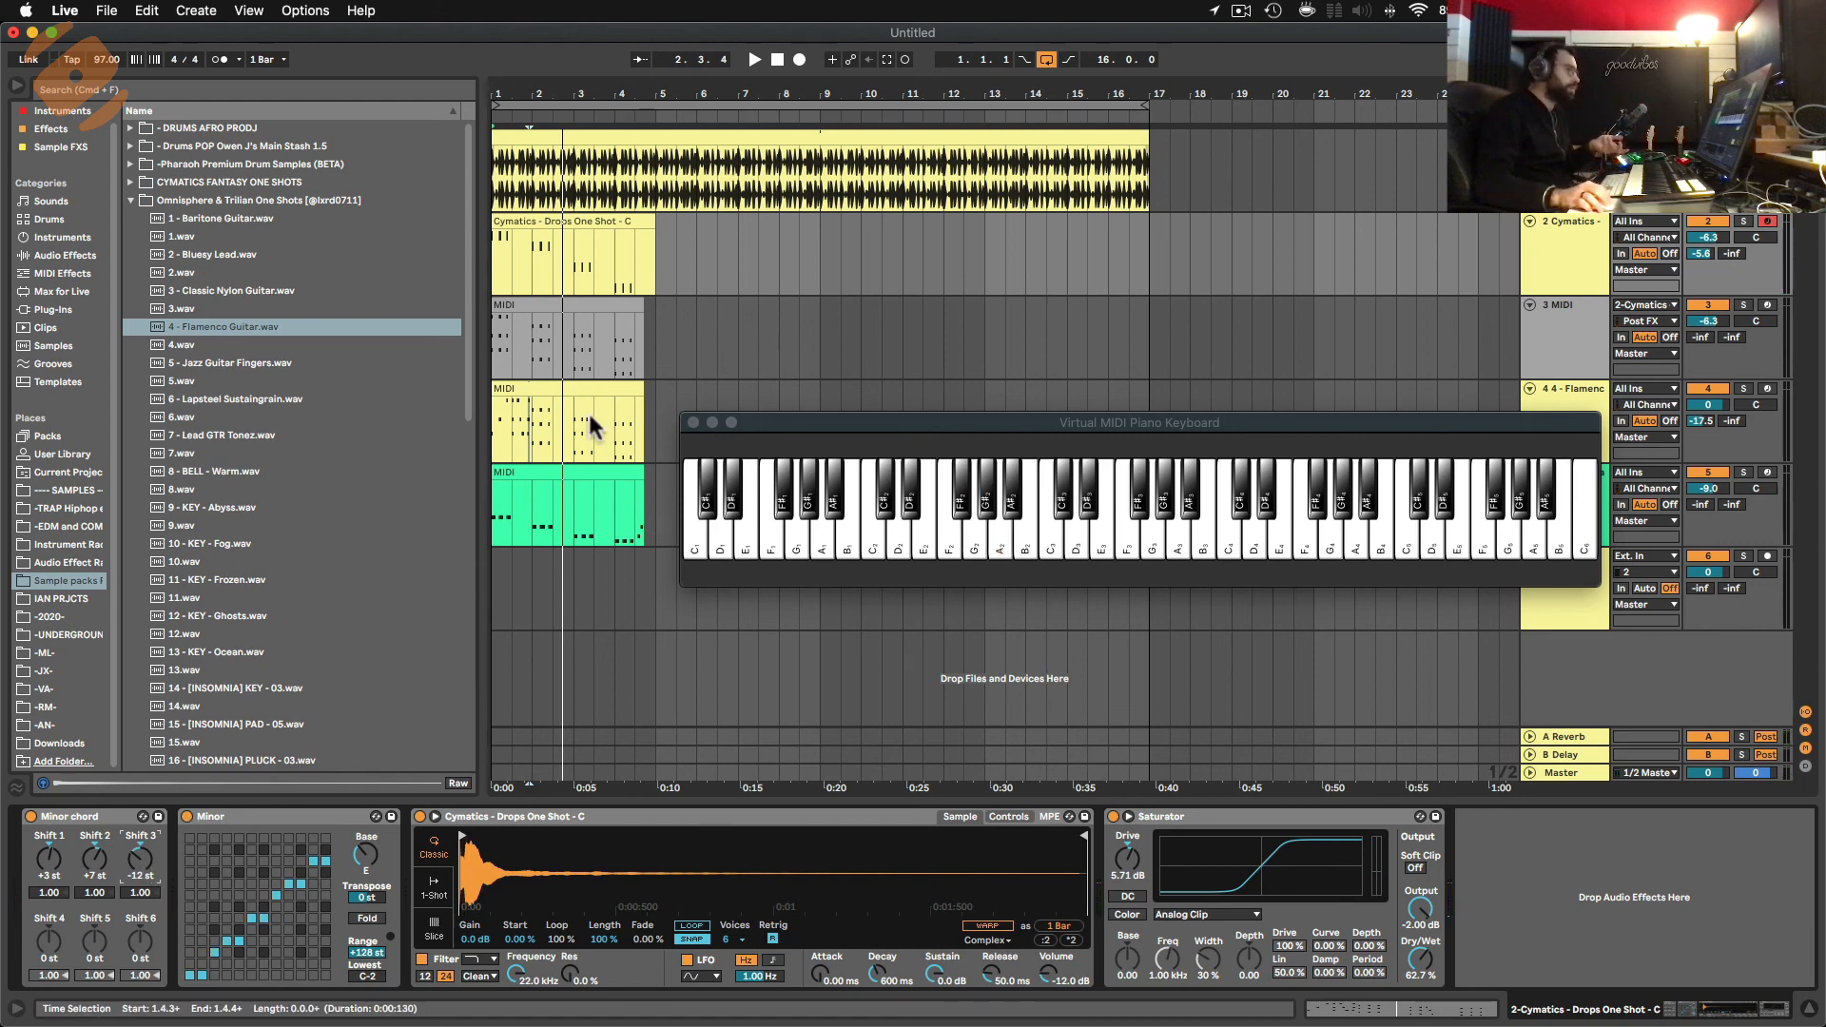
pyautogui.click(567, 388)
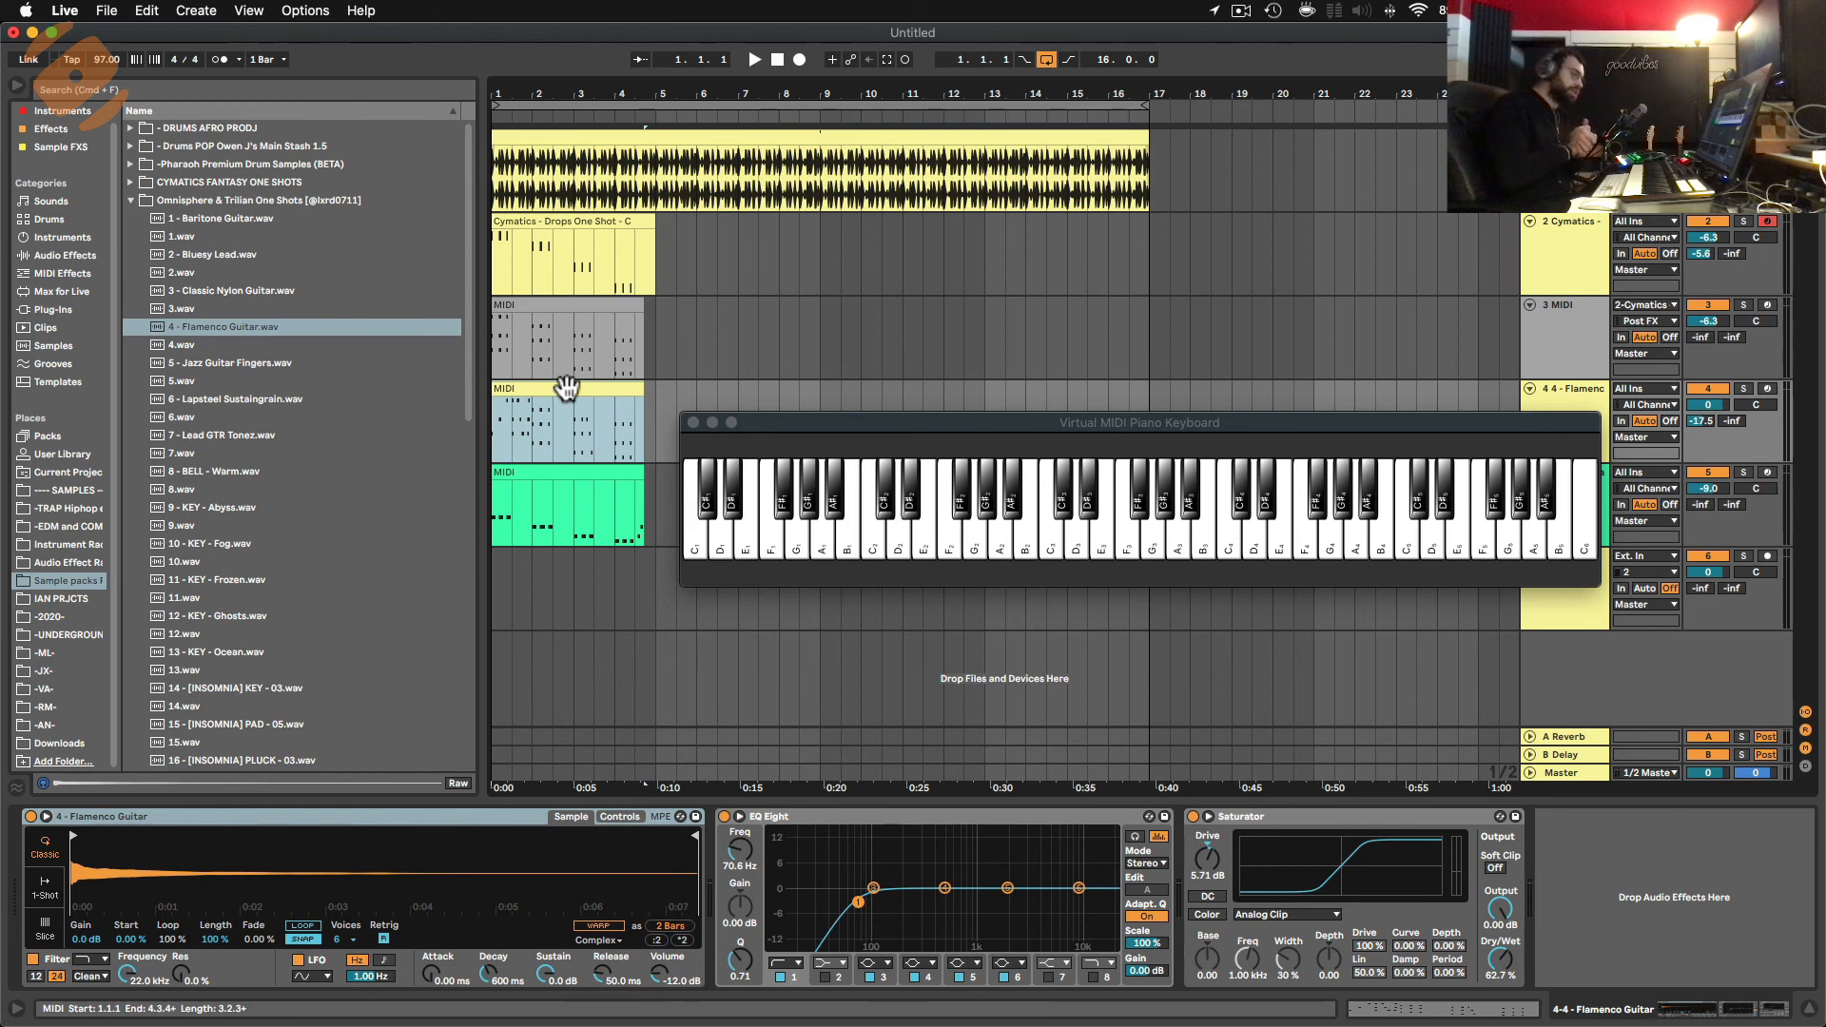